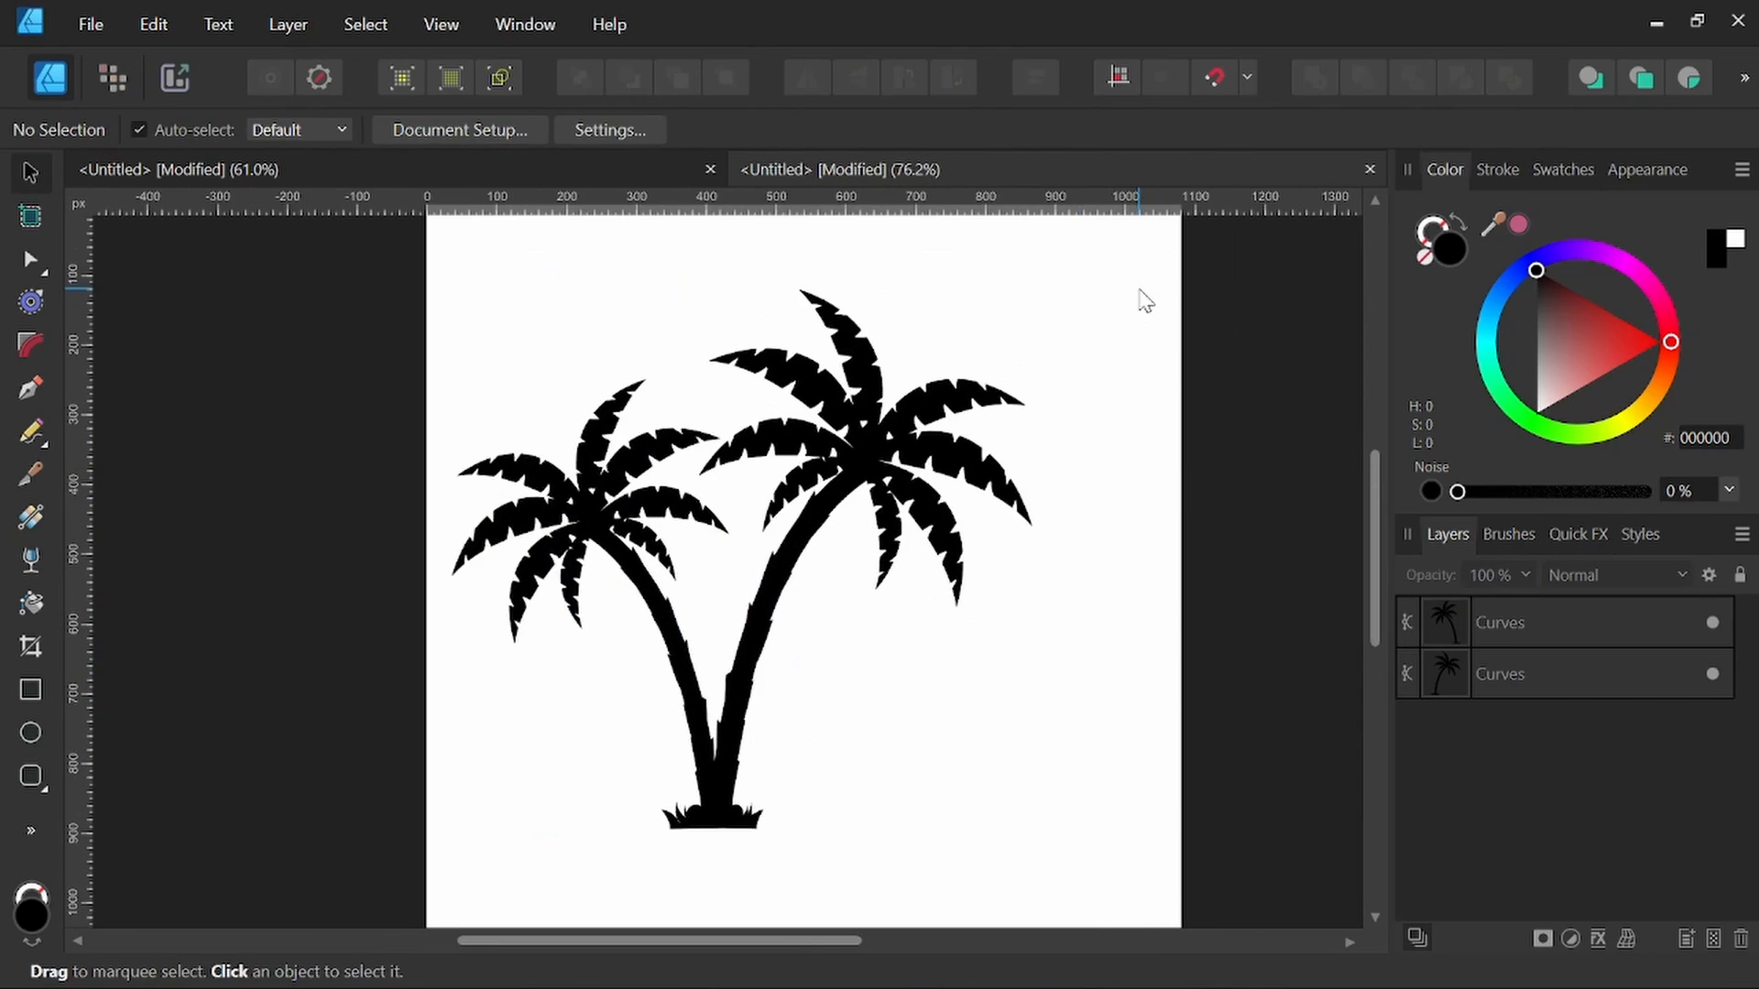
# Step: Combine the two palm tree curves into a single shape with the Add operation
pyautogui.click(1502, 623)
pyautogui.keyDown('shift'); pyautogui.click(1523, 675); pyautogui.keyUp('shift')
pyautogui.click(1317, 79)
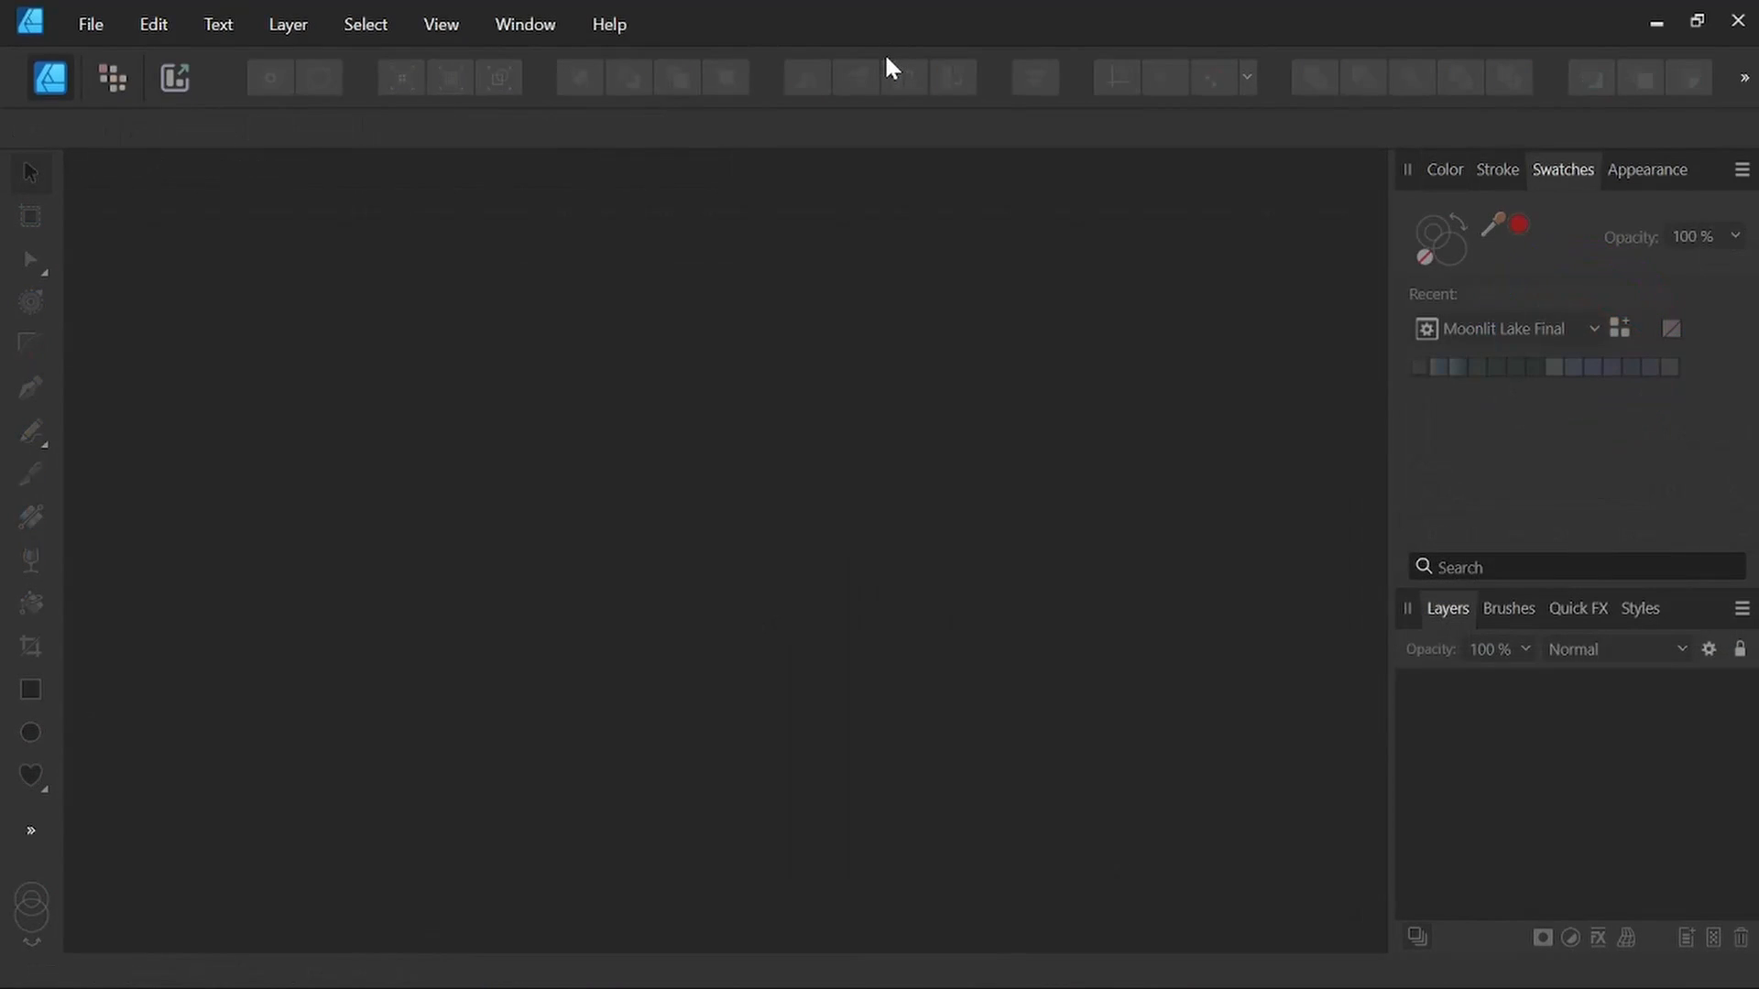
# Step: Create a new 1080 × 1080 px Social Media Square Post document at 300 DPI
pyautogui.click(99, 24)
pyautogui.click(118, 90)
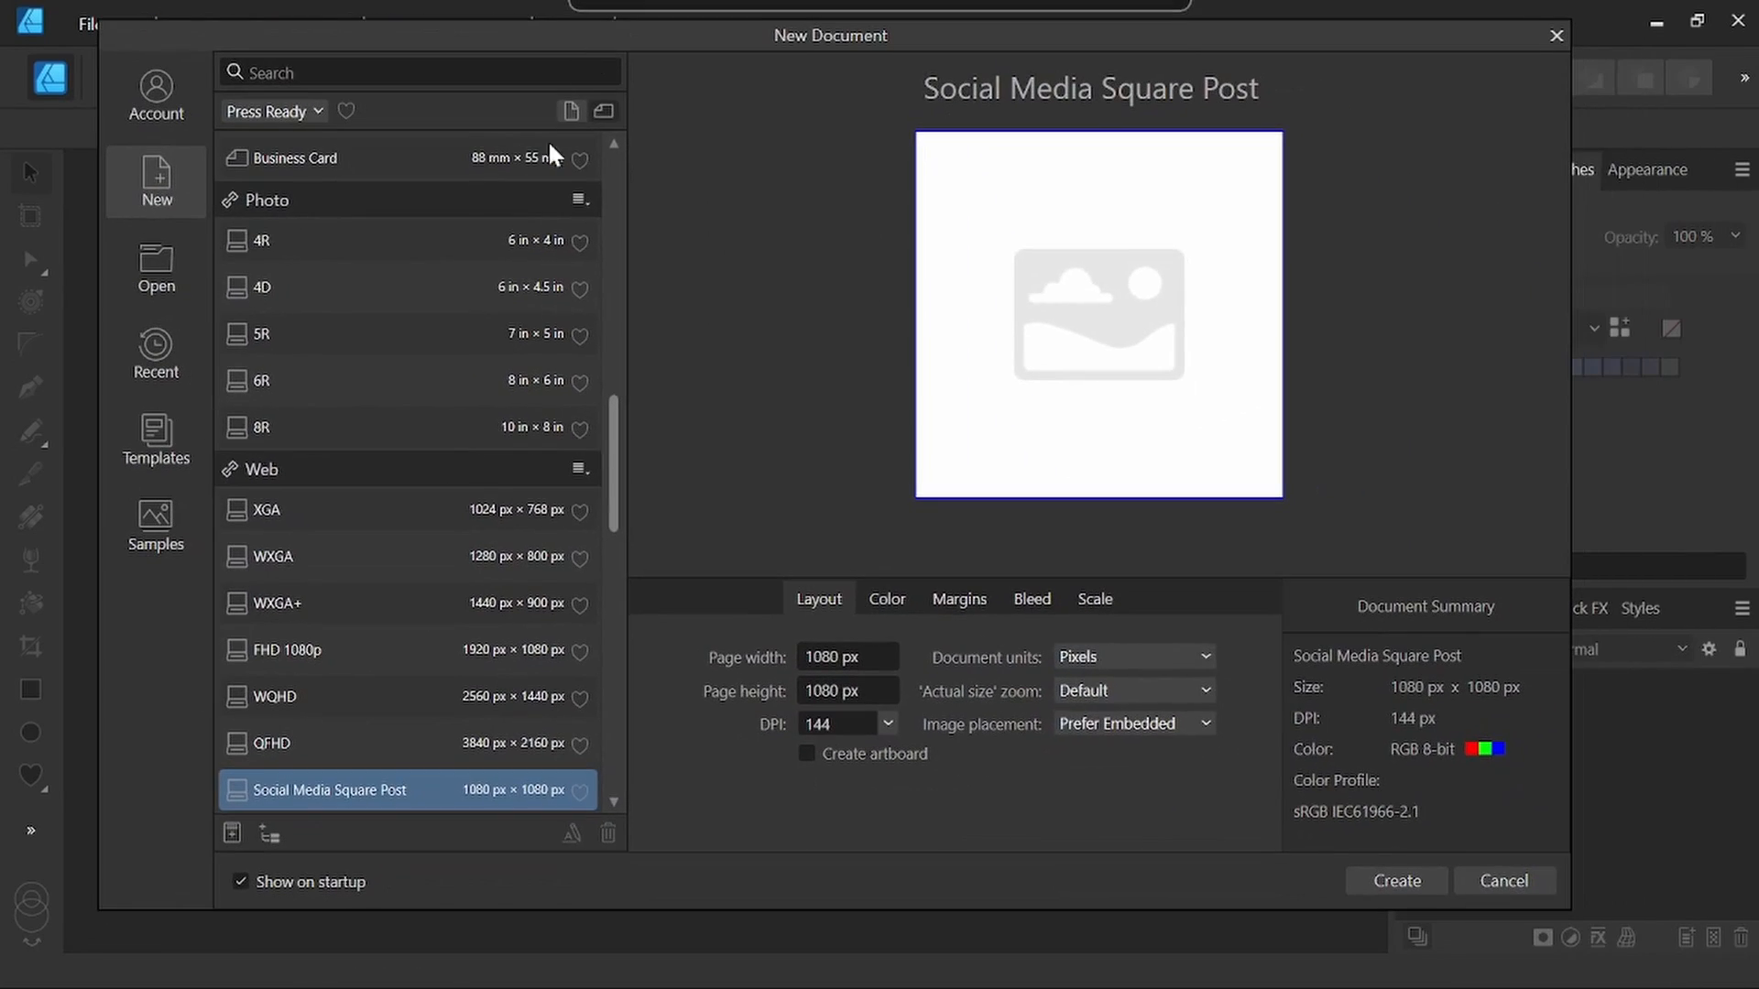
pyautogui.click(835, 726)
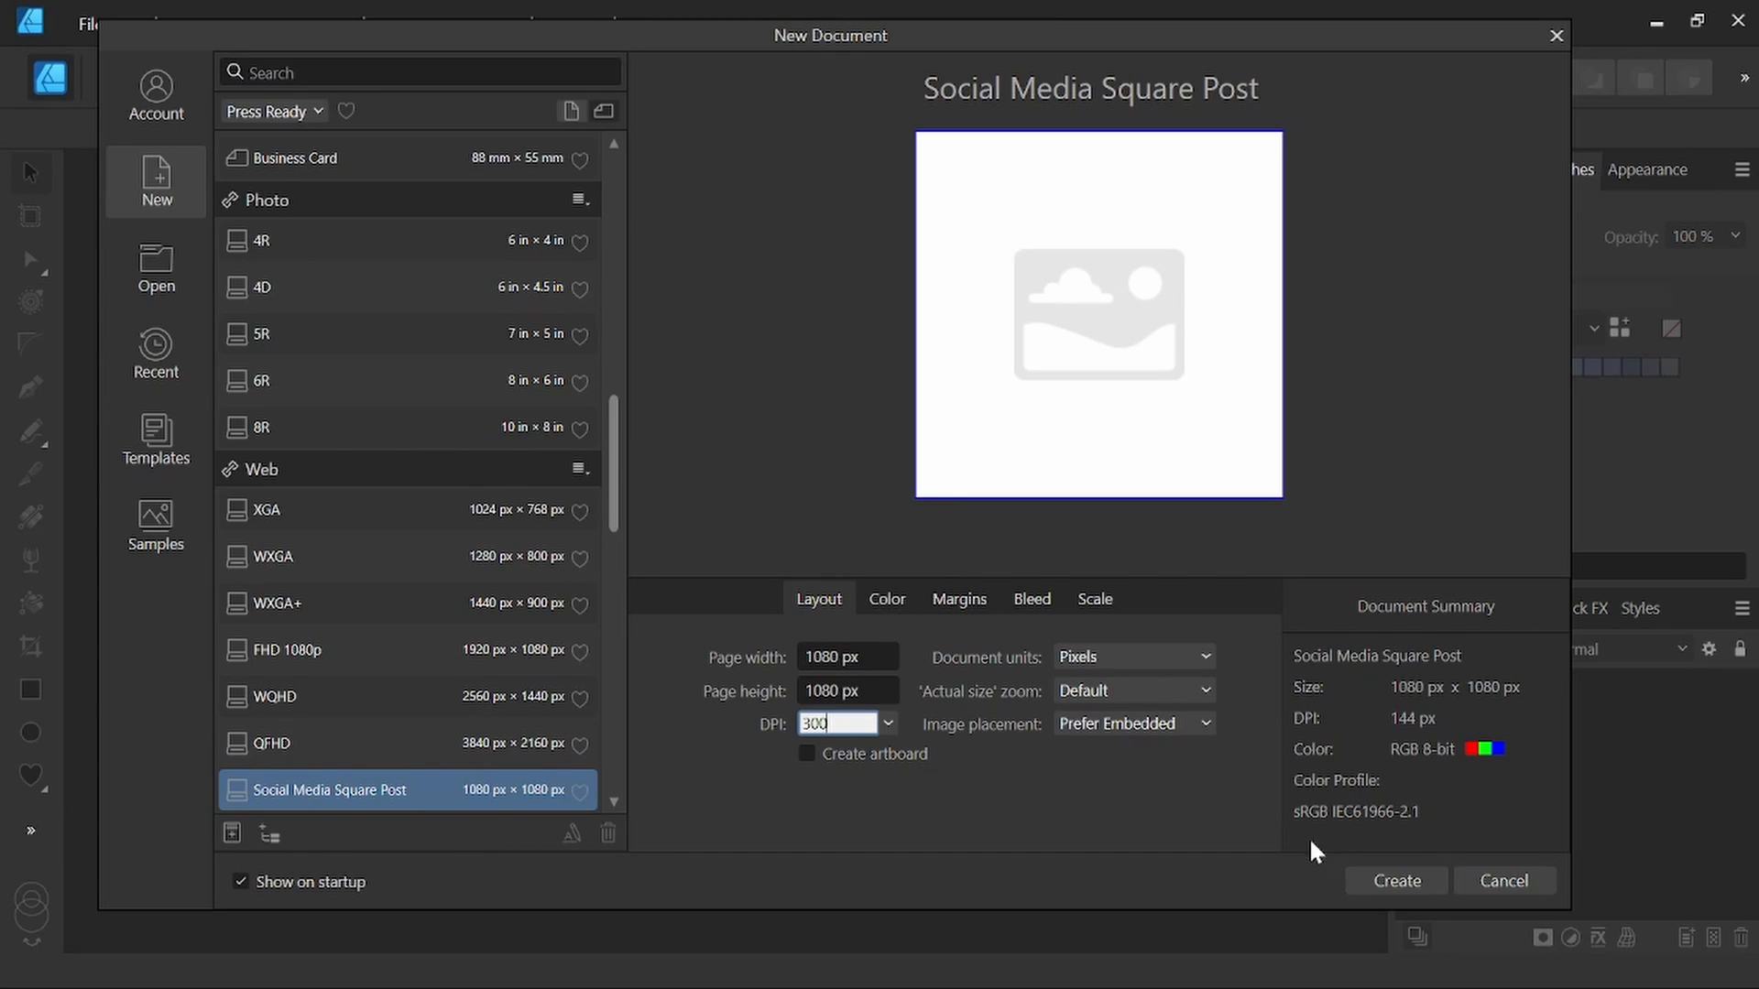
pyautogui.click(1387, 881)
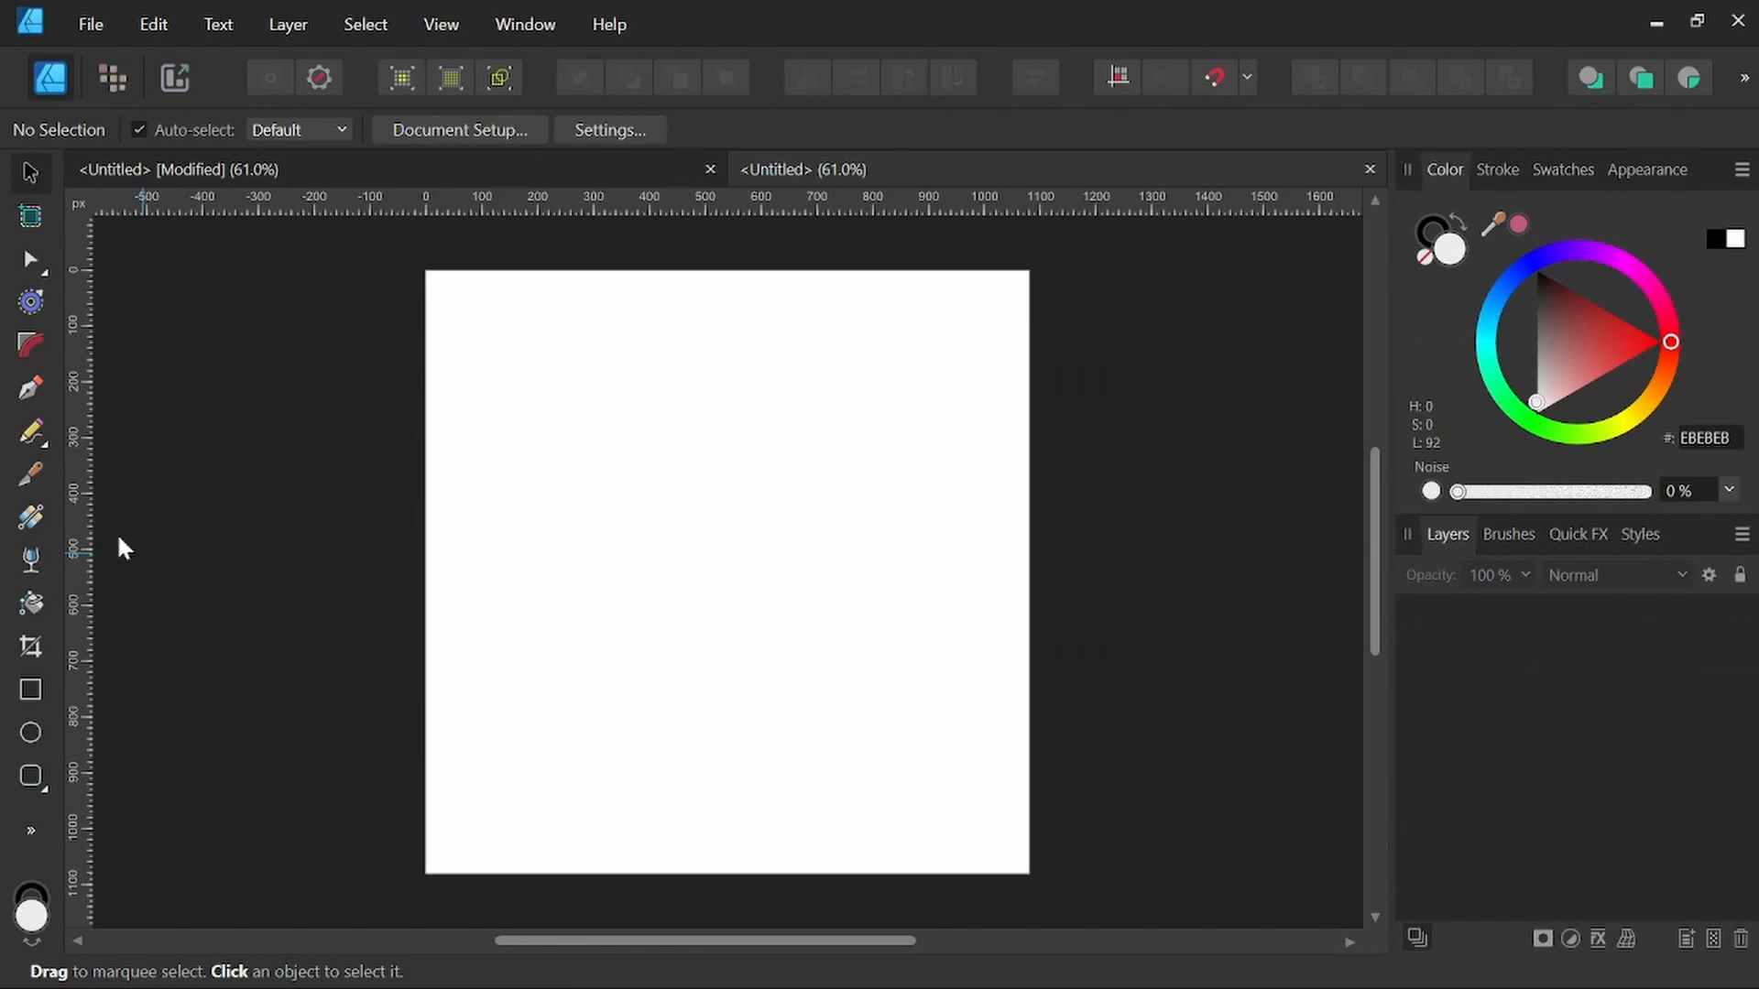
# Step: Draw an open curved trunk path about 500 px tall with the Pen tool, arching up and to the right, without a leading handle
pyautogui.click(27, 389)
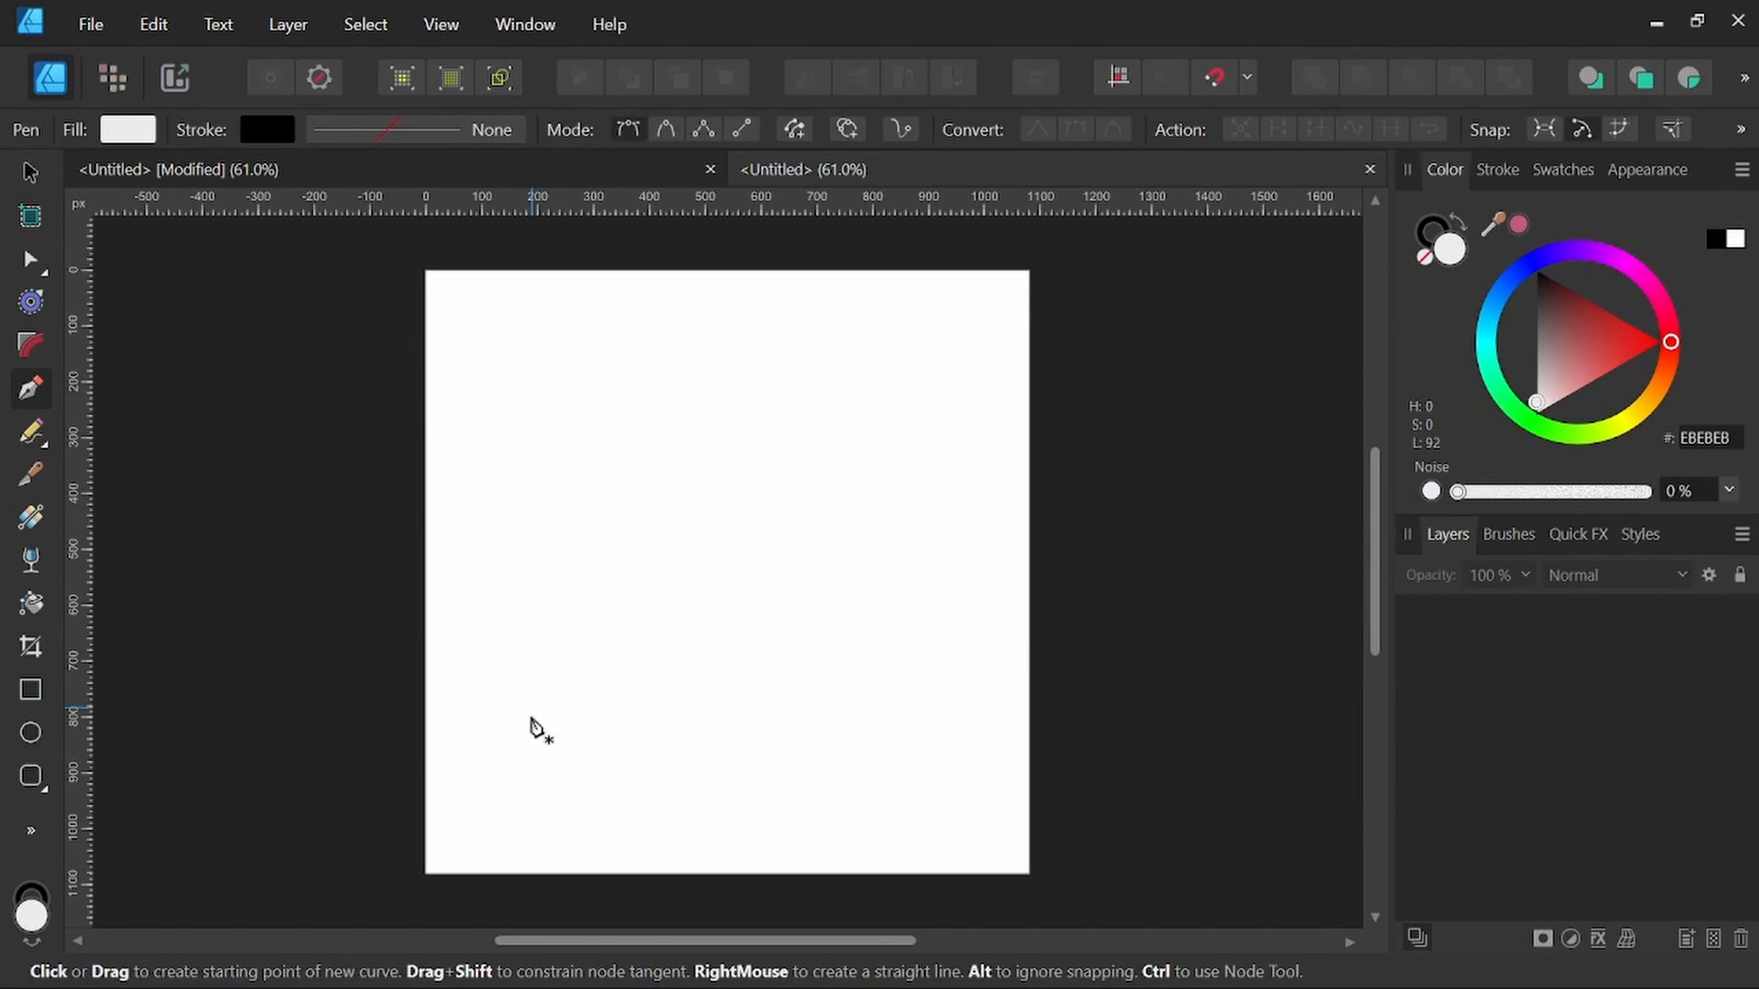
pyautogui.click(529, 739)
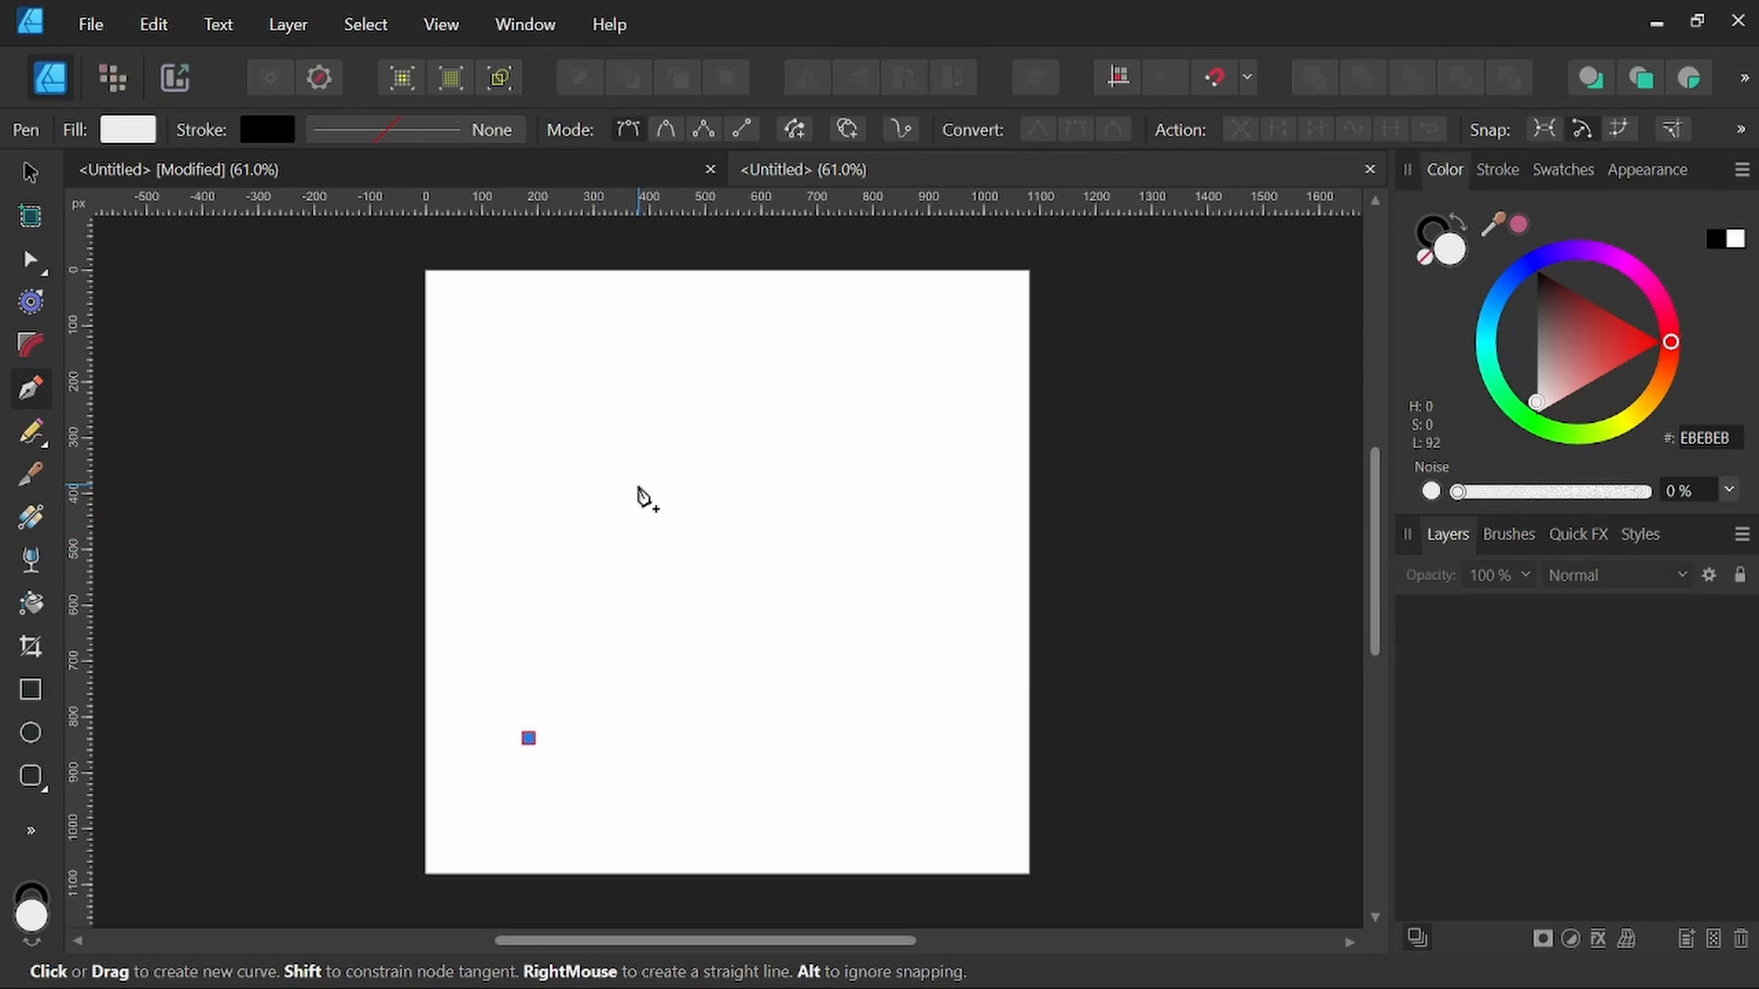
pyautogui.moveTo(640, 482); pyautogui.dragTo(752, 392)
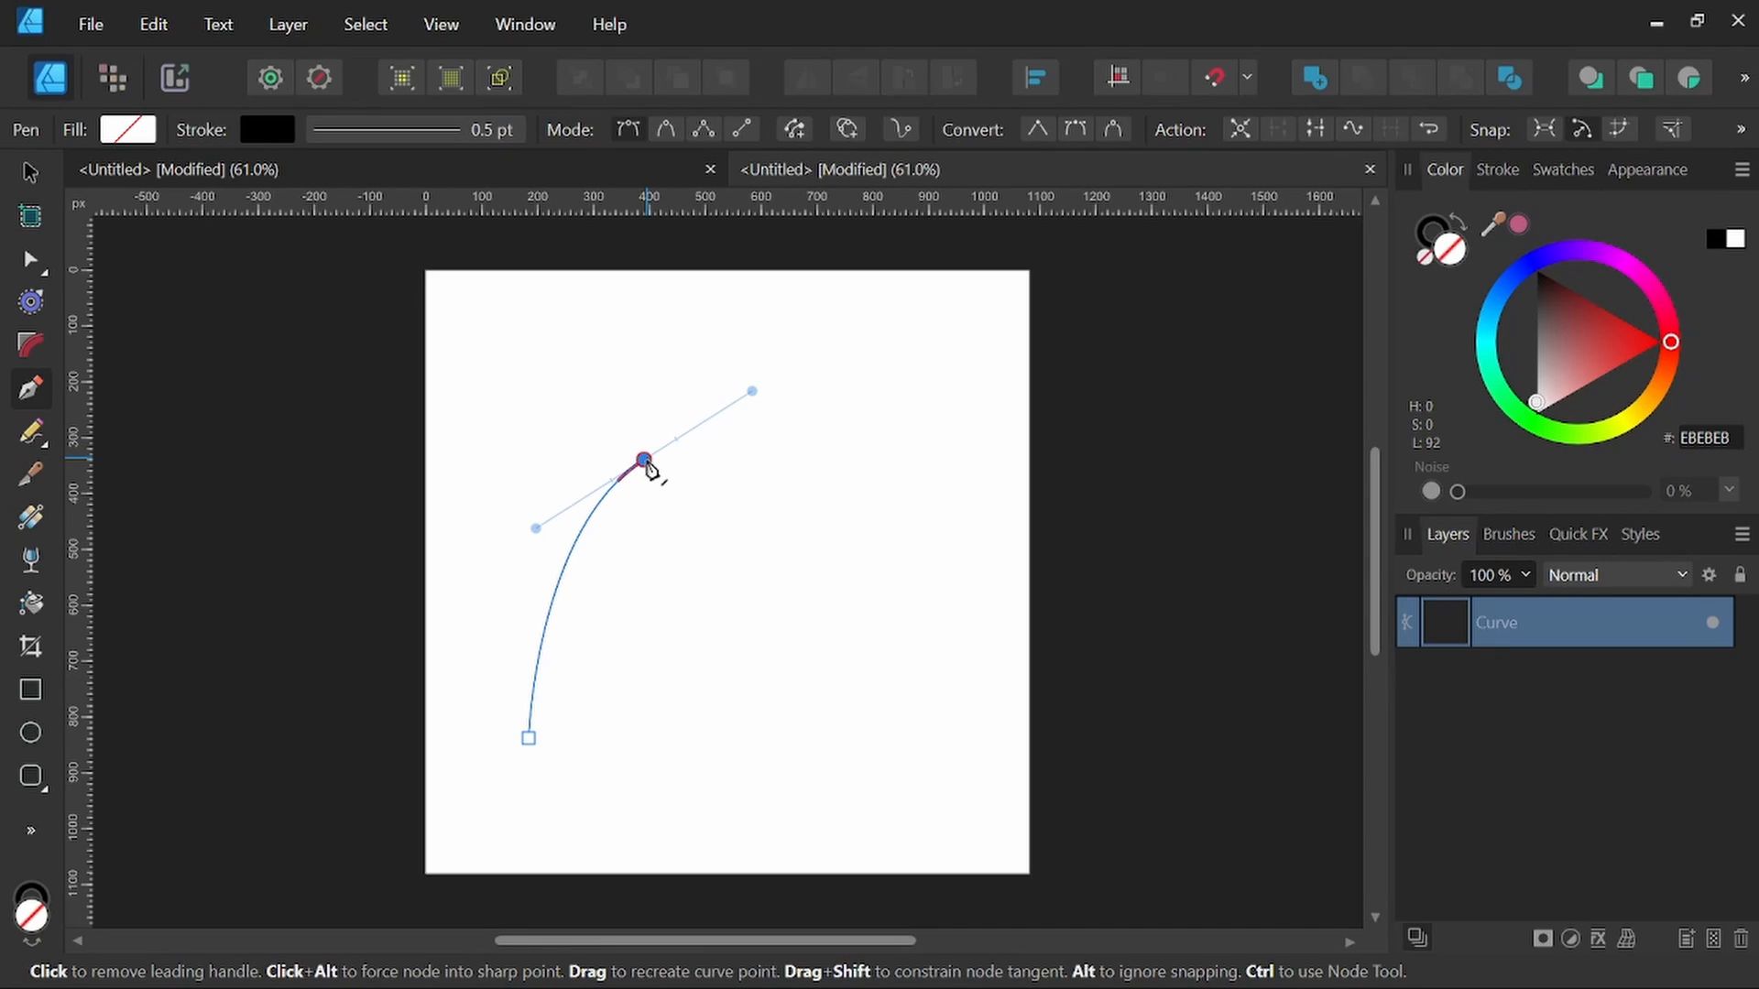
pyautogui.click(645, 461)
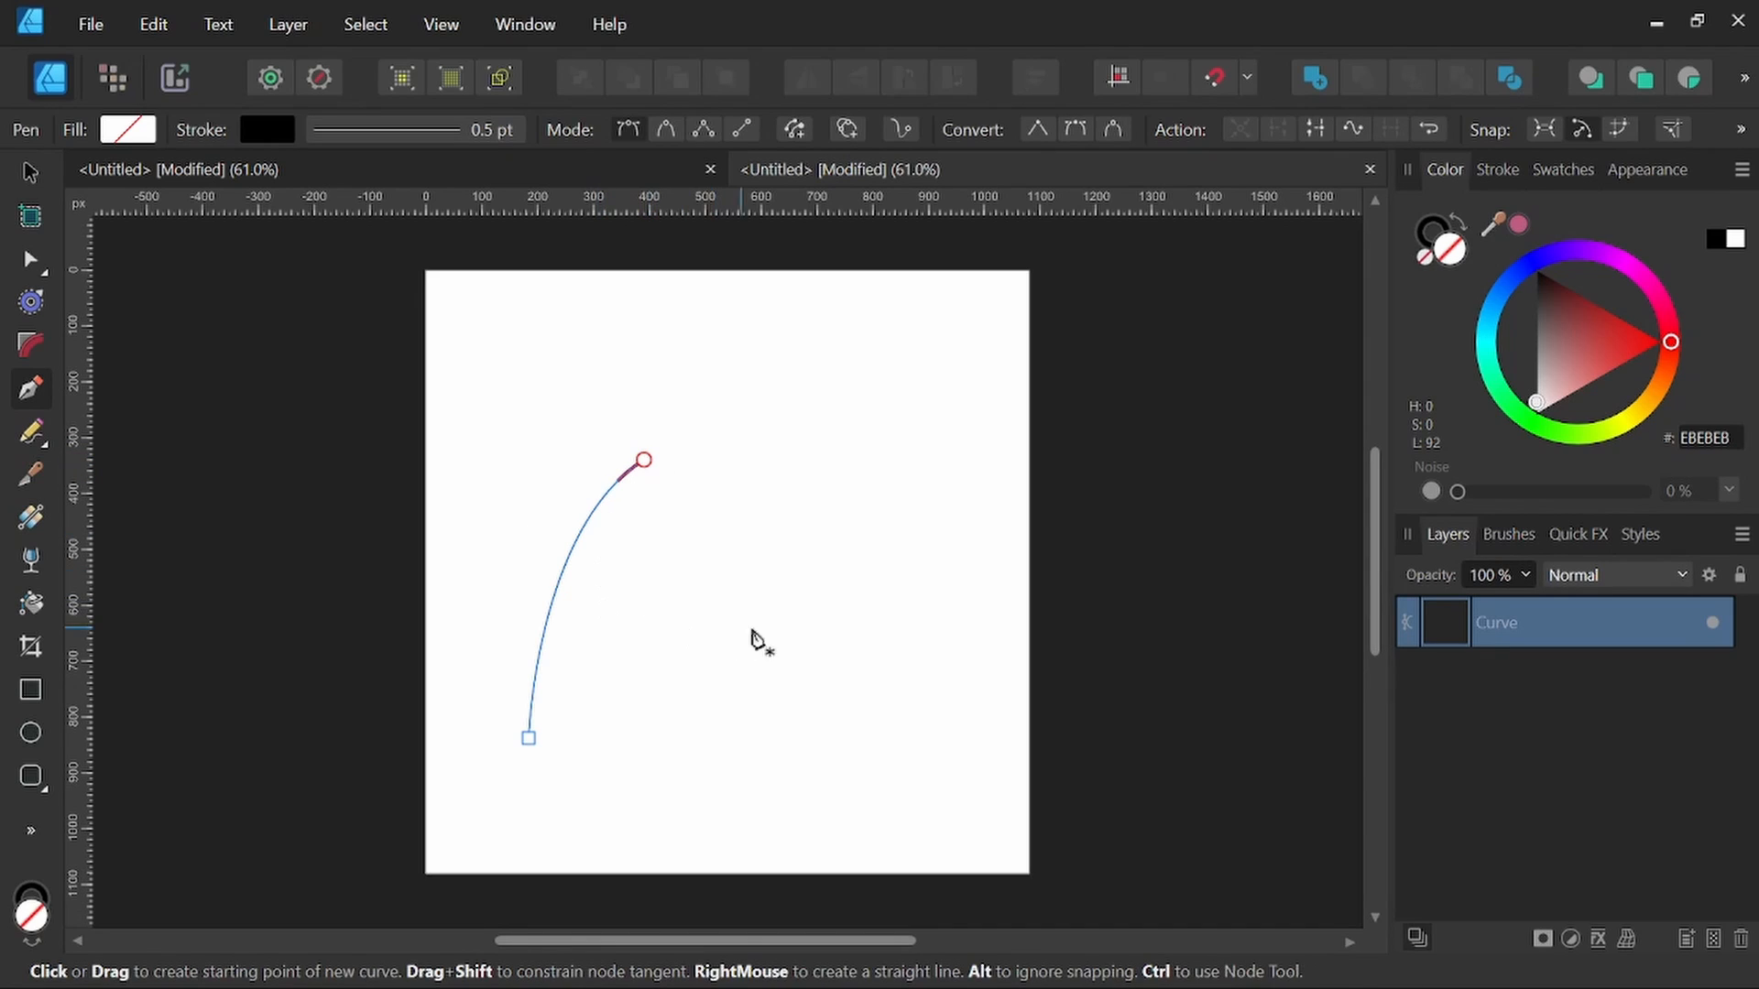
# Step: Set the trunk path's stroke width to 16 pt and give it square caps
pyautogui.click(1434, 229)
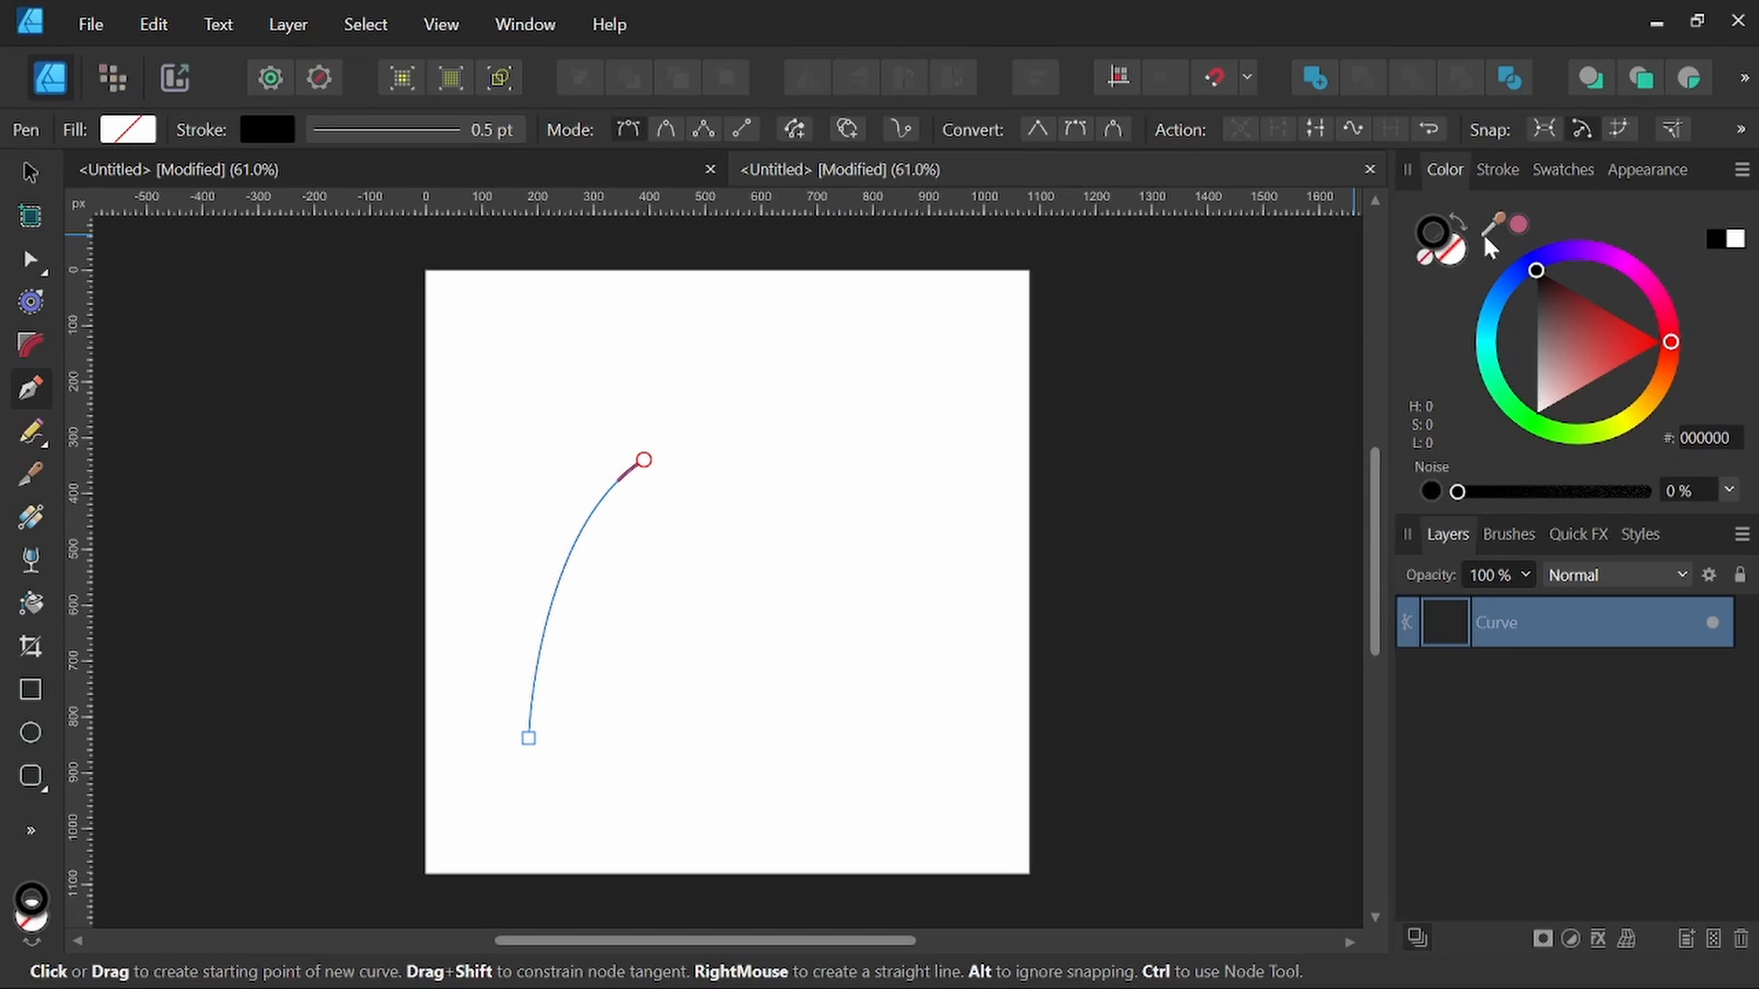
pyautogui.click(1499, 172)
pyautogui.moveTo(1493, 249); pyautogui.dragTo(1572, 257)
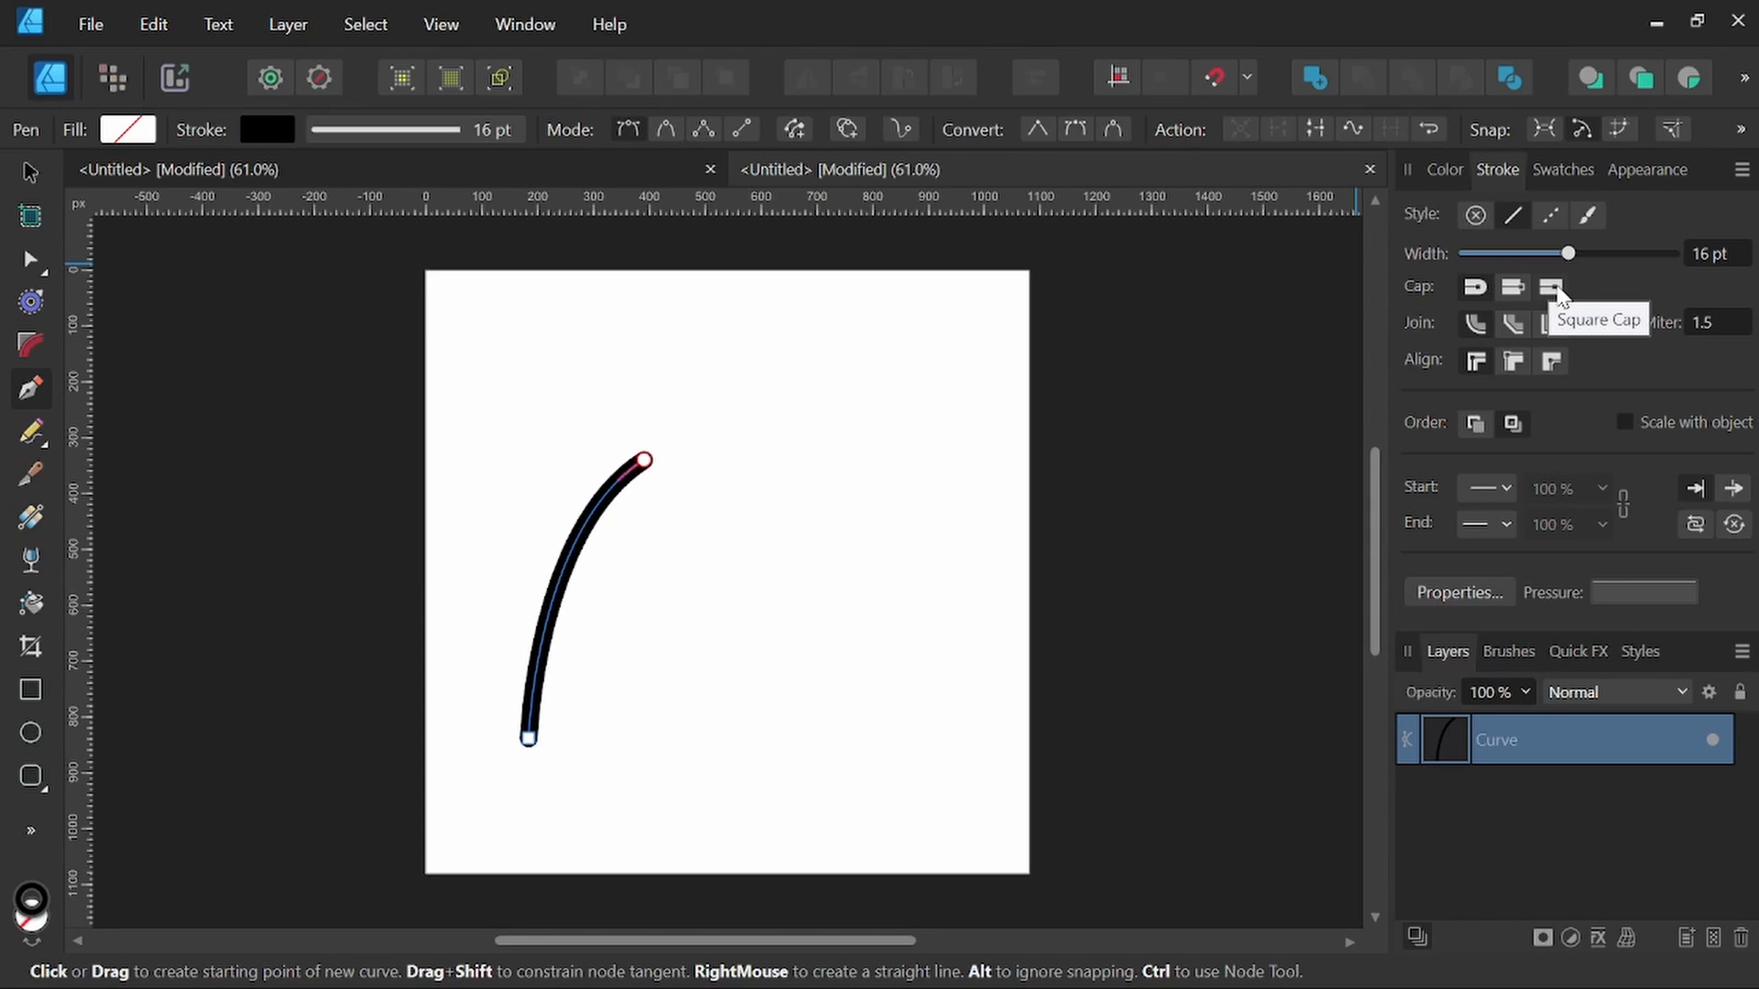
pyautogui.click(1556, 291)
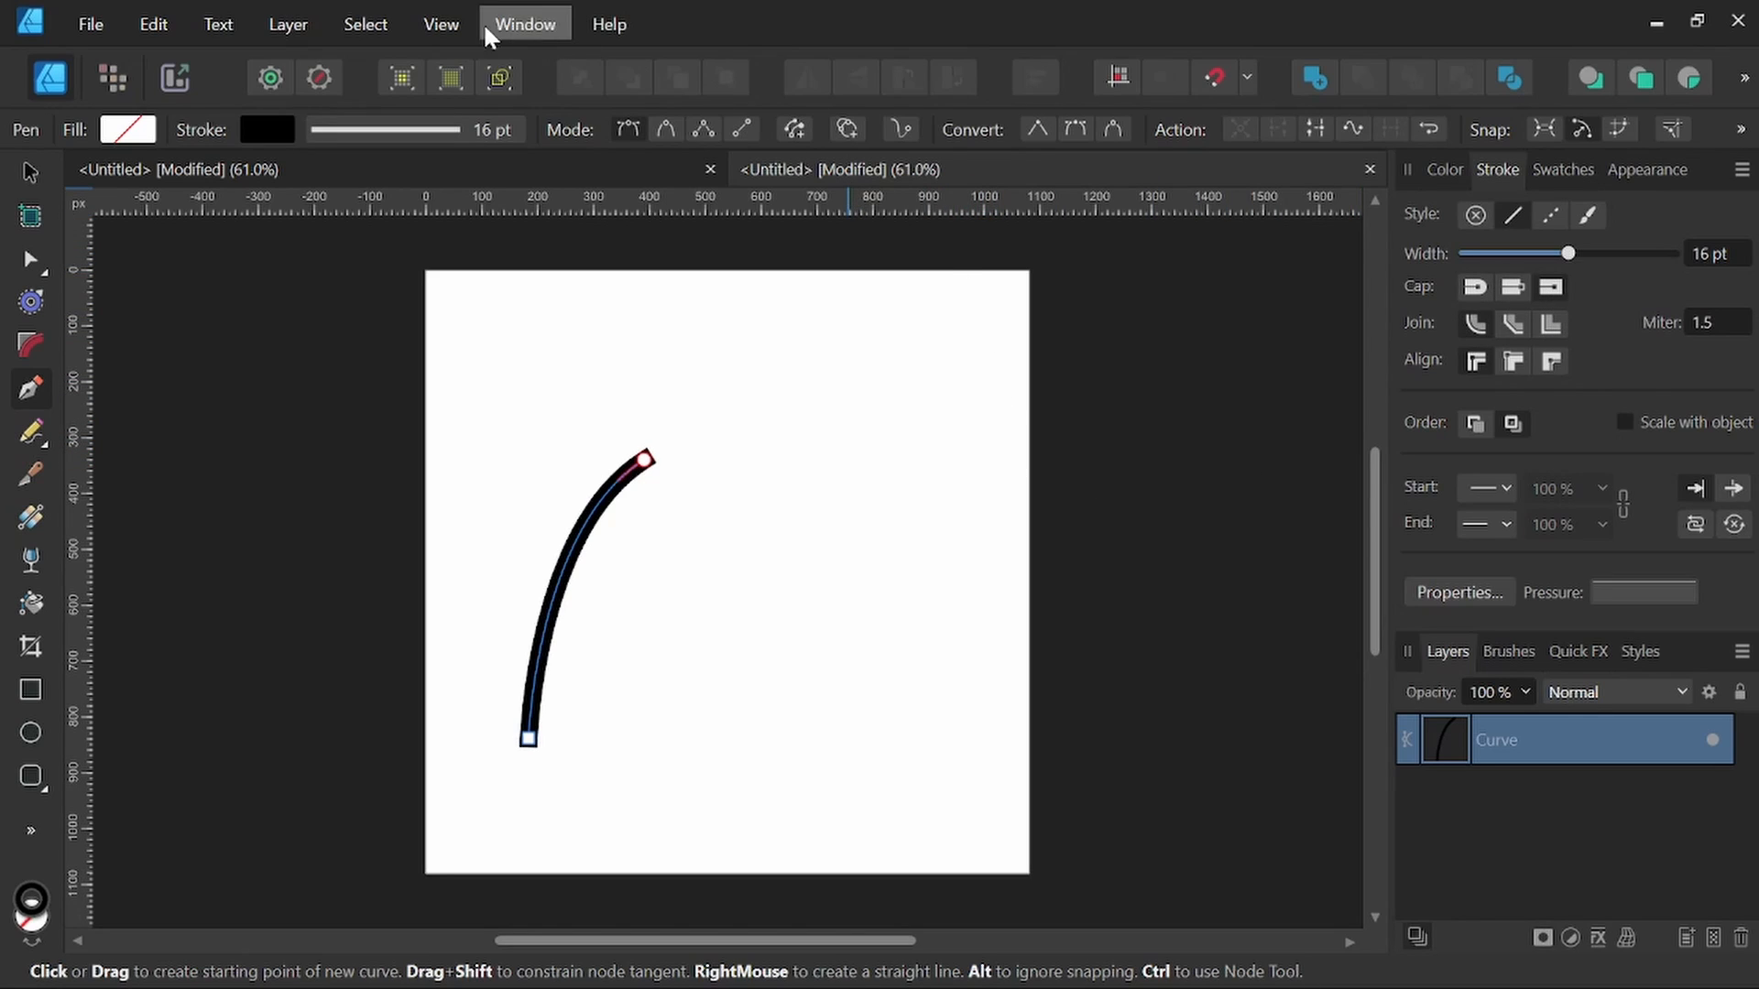
# Step: Expand the trunk's stroke into a filled shape and move it to the middle of the page
pyautogui.click(366, 25)
pyautogui.moveTo(292, 23)
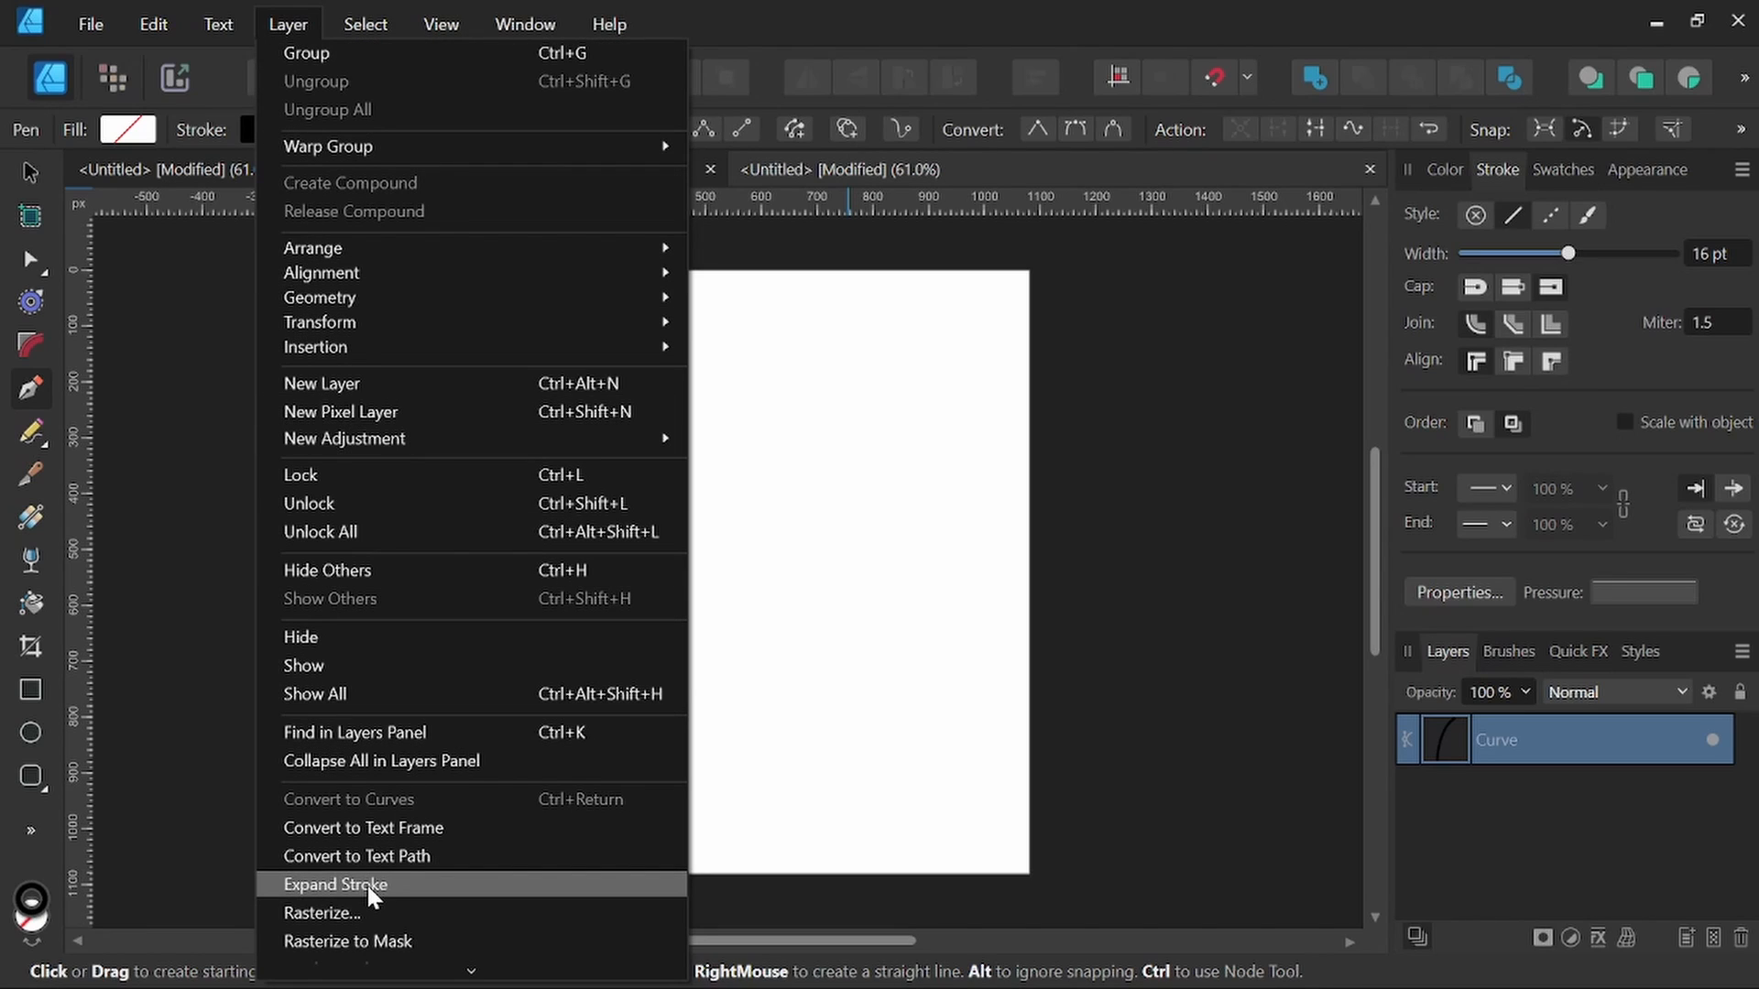
pyautogui.click(335, 884)
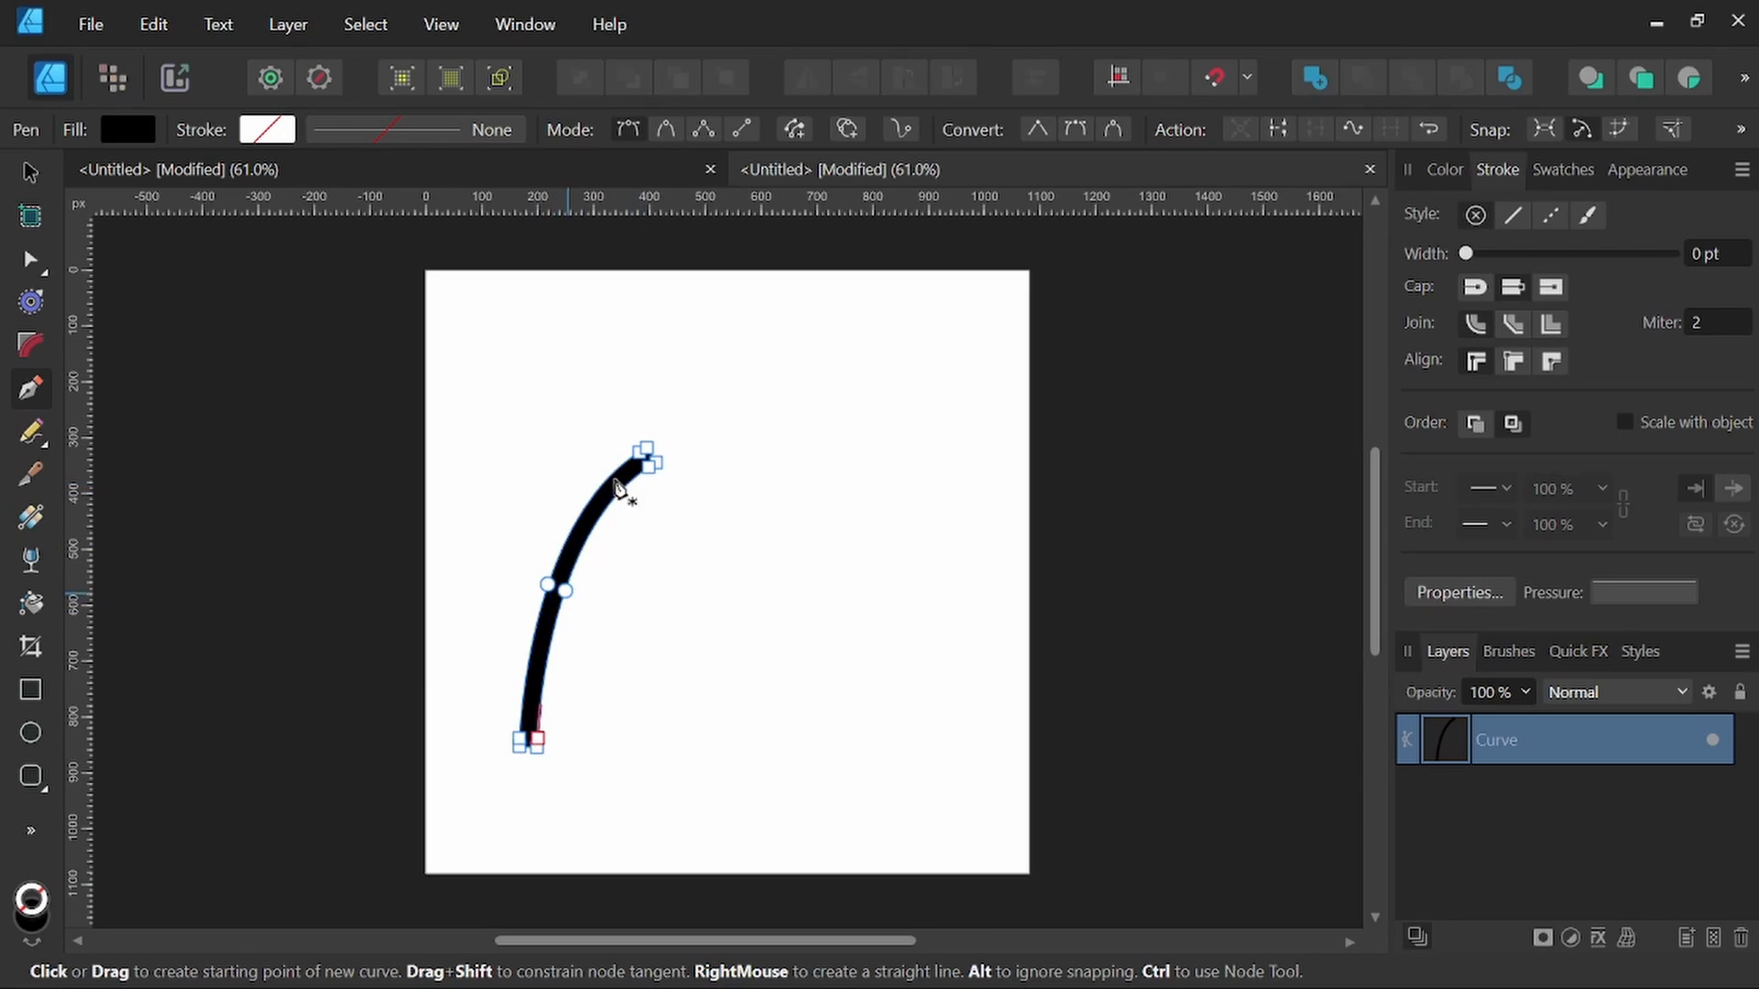
pyautogui.click(1443, 171)
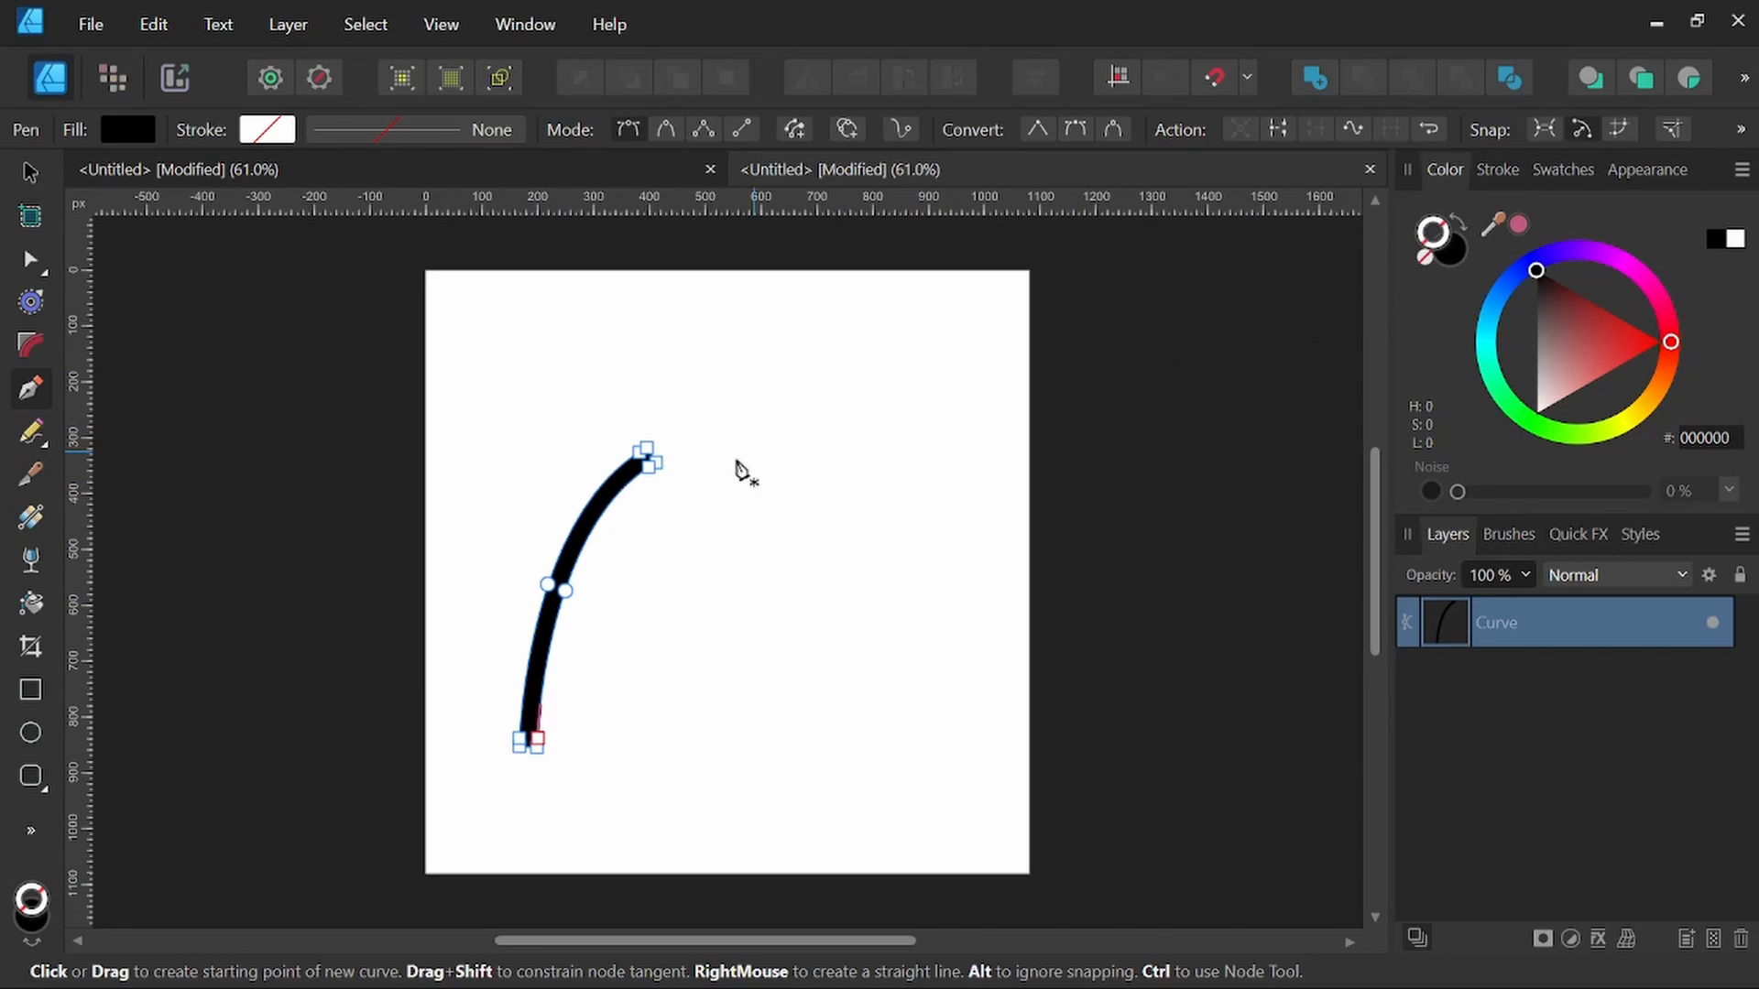
pyautogui.click(31, 172)
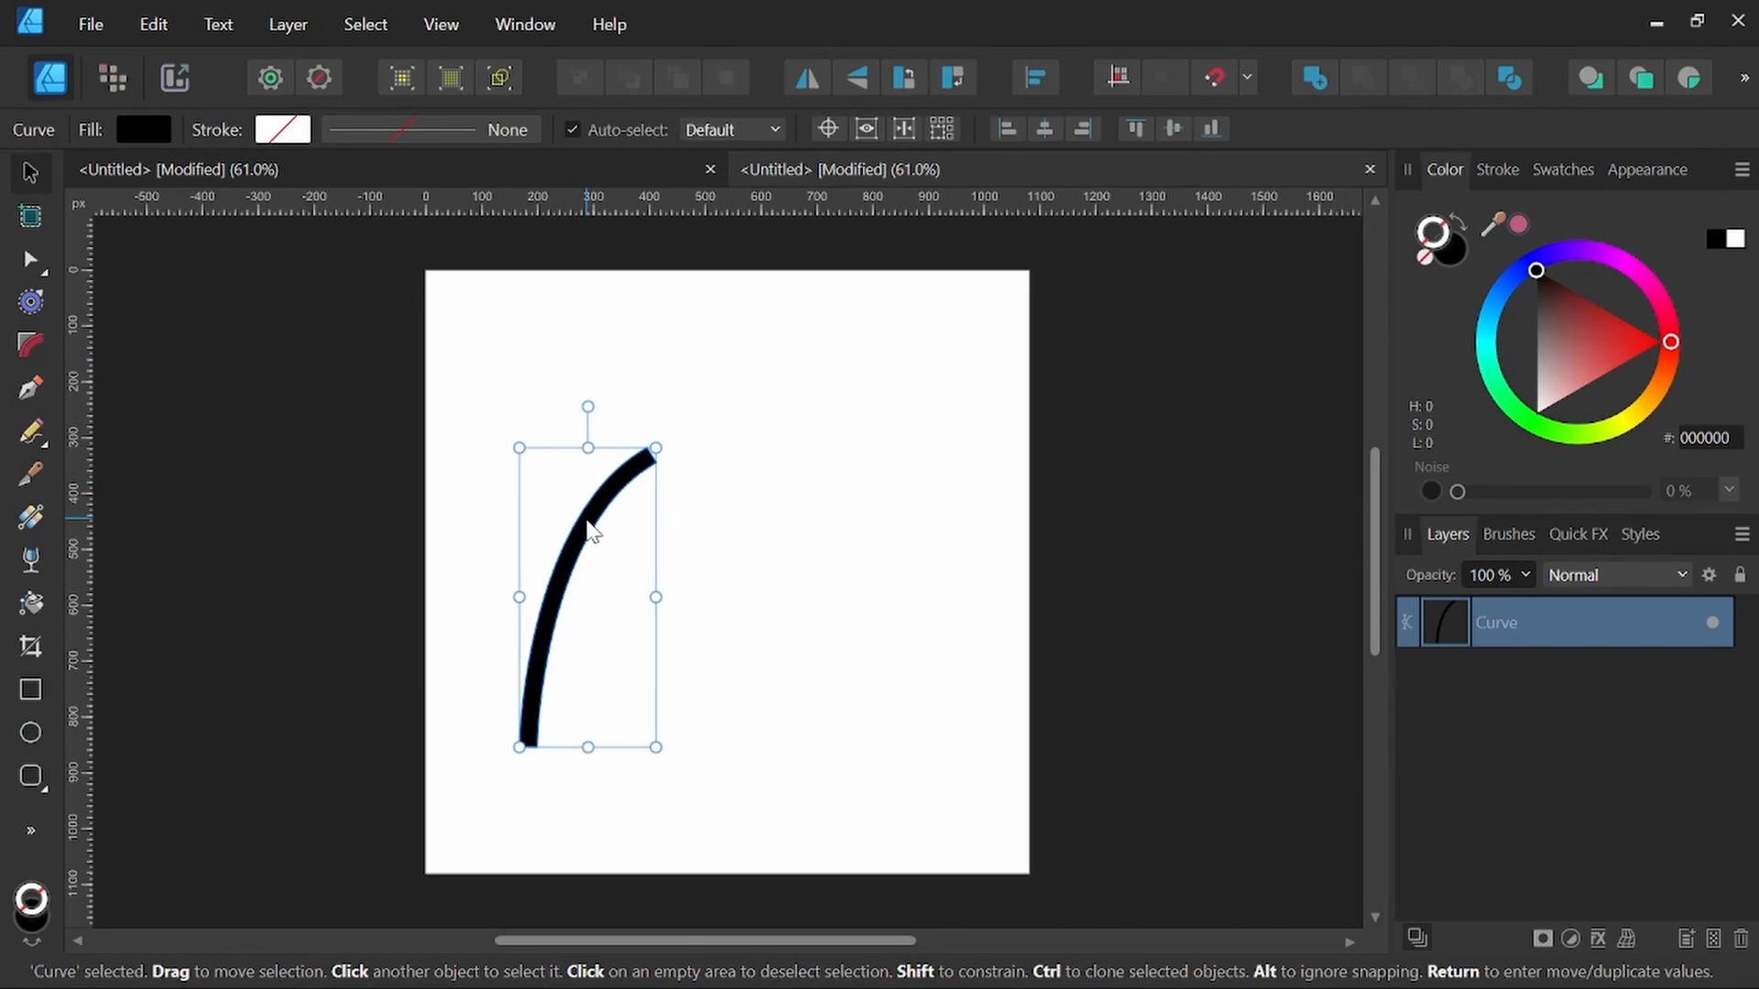
pyautogui.moveTo(589, 511); pyautogui.dragTo(754, 503)
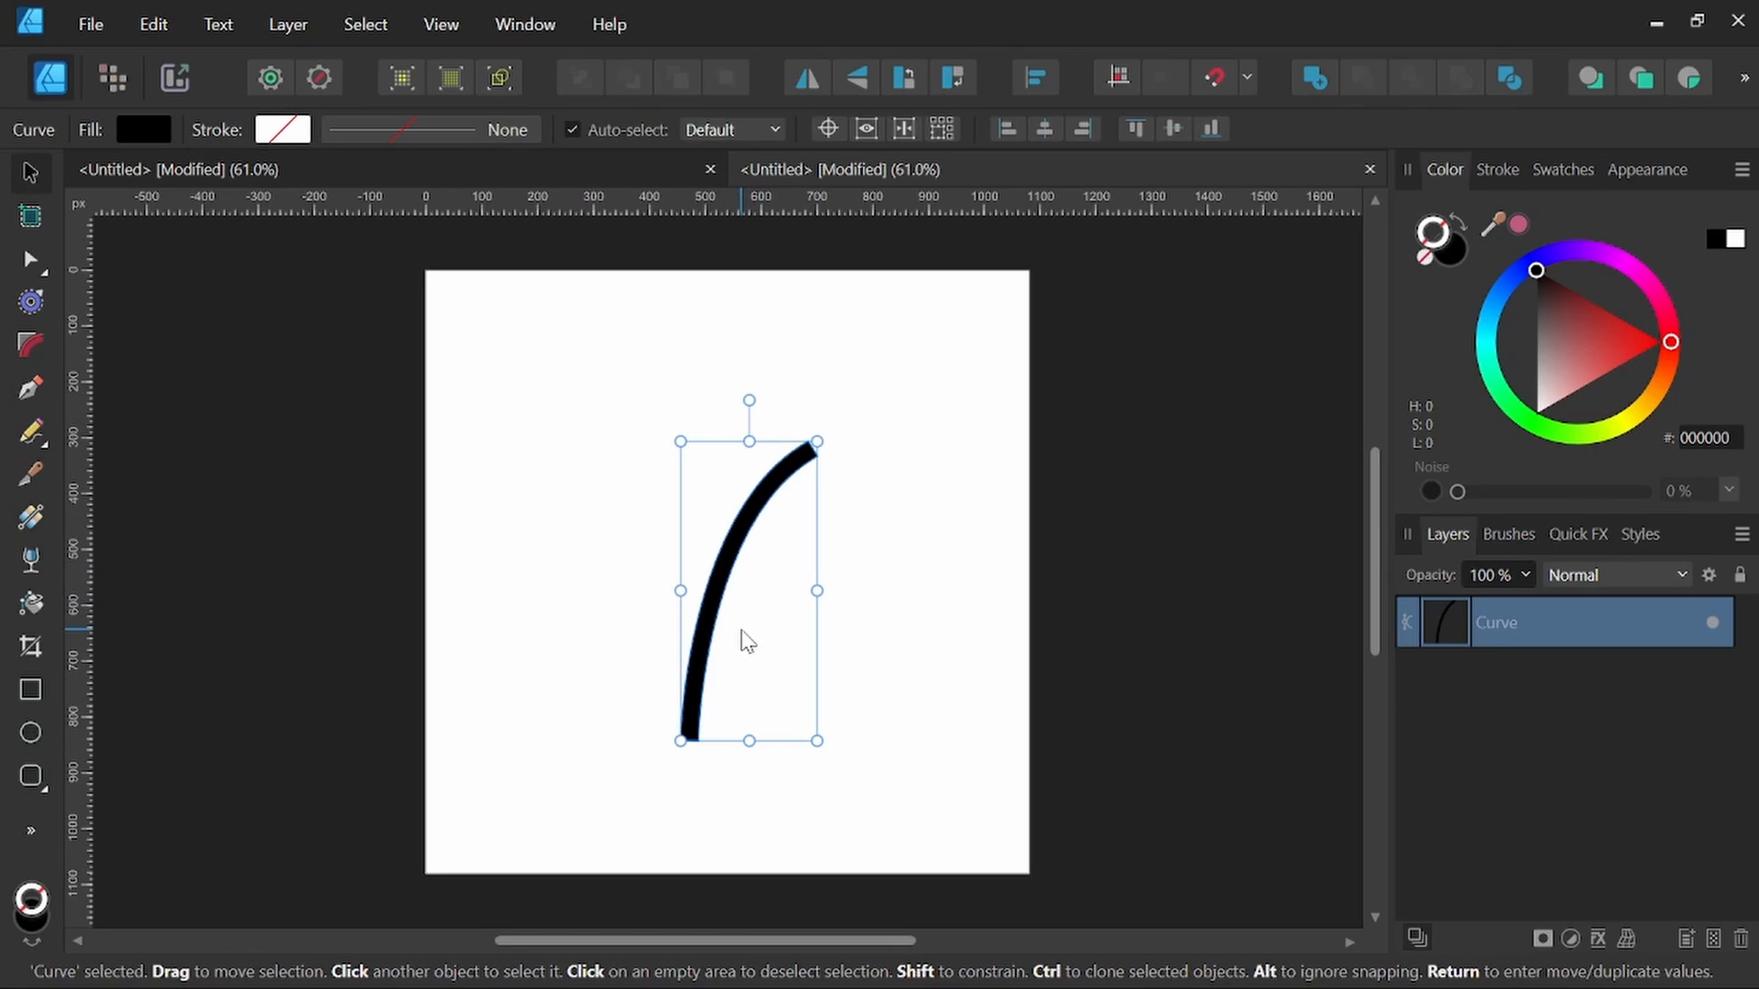
# Step: Start a bark notch with the Pen tool by drawing a short diagonal segment across the trunk's left edge near the base
pyautogui.scroll(3, 748, 641)
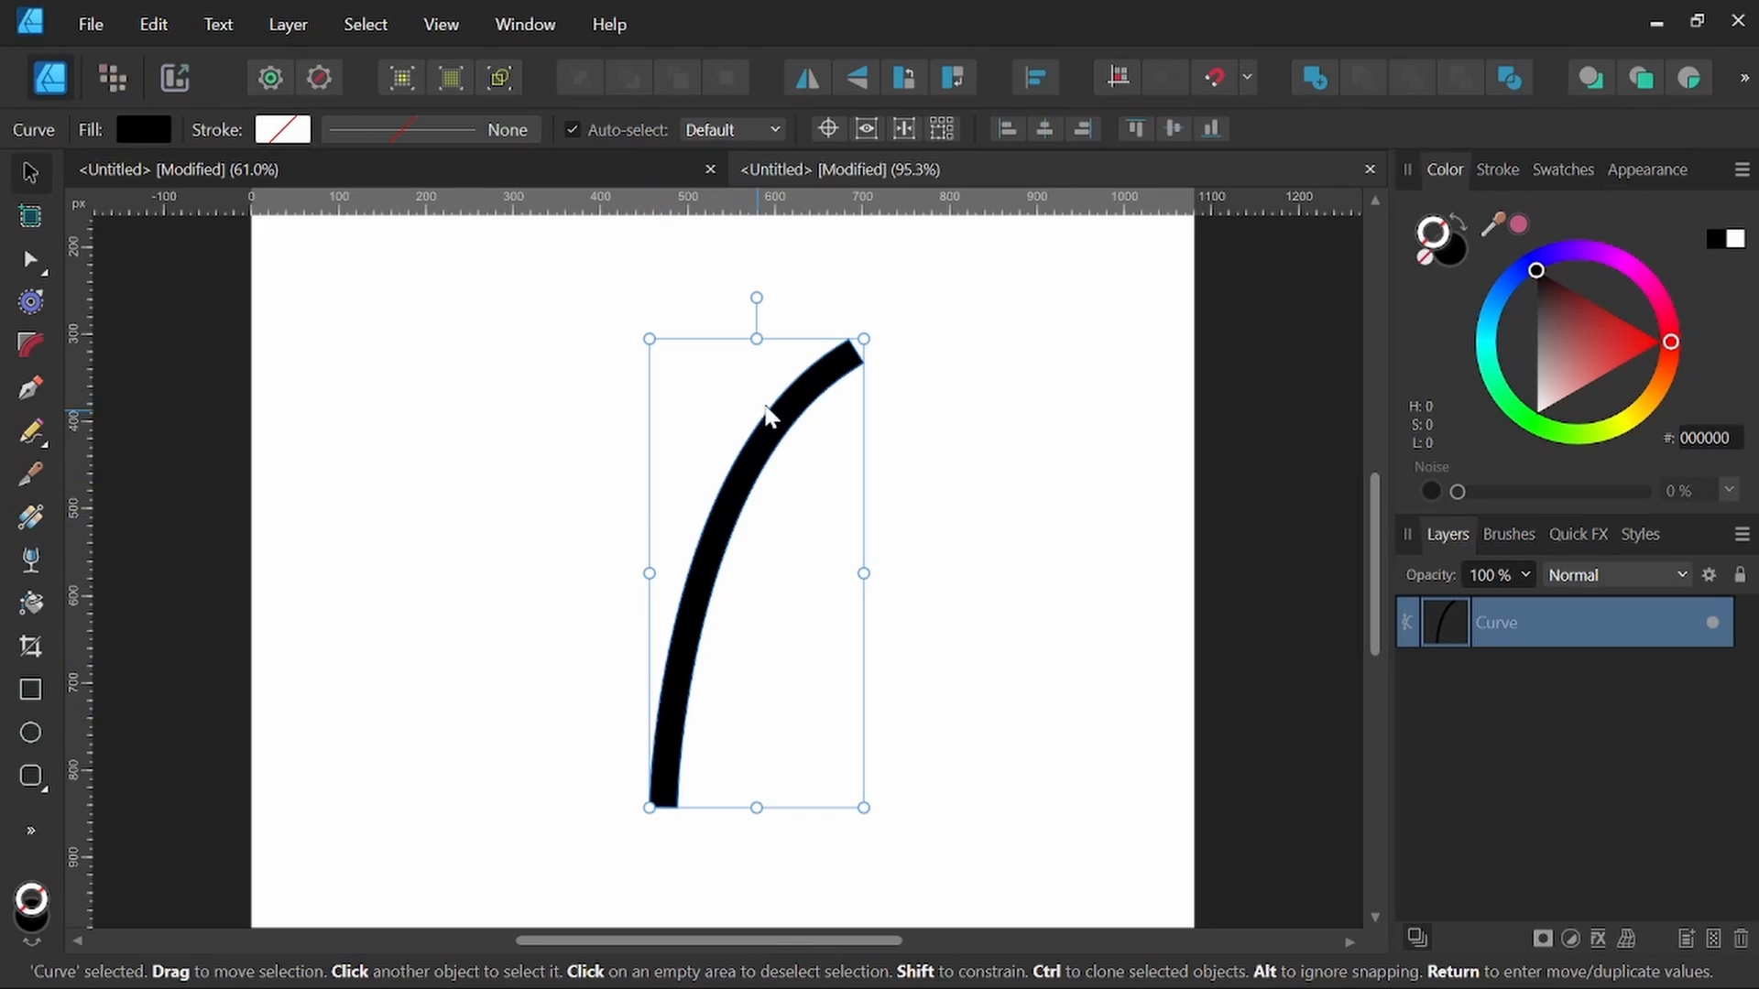
pyautogui.click(30, 389)
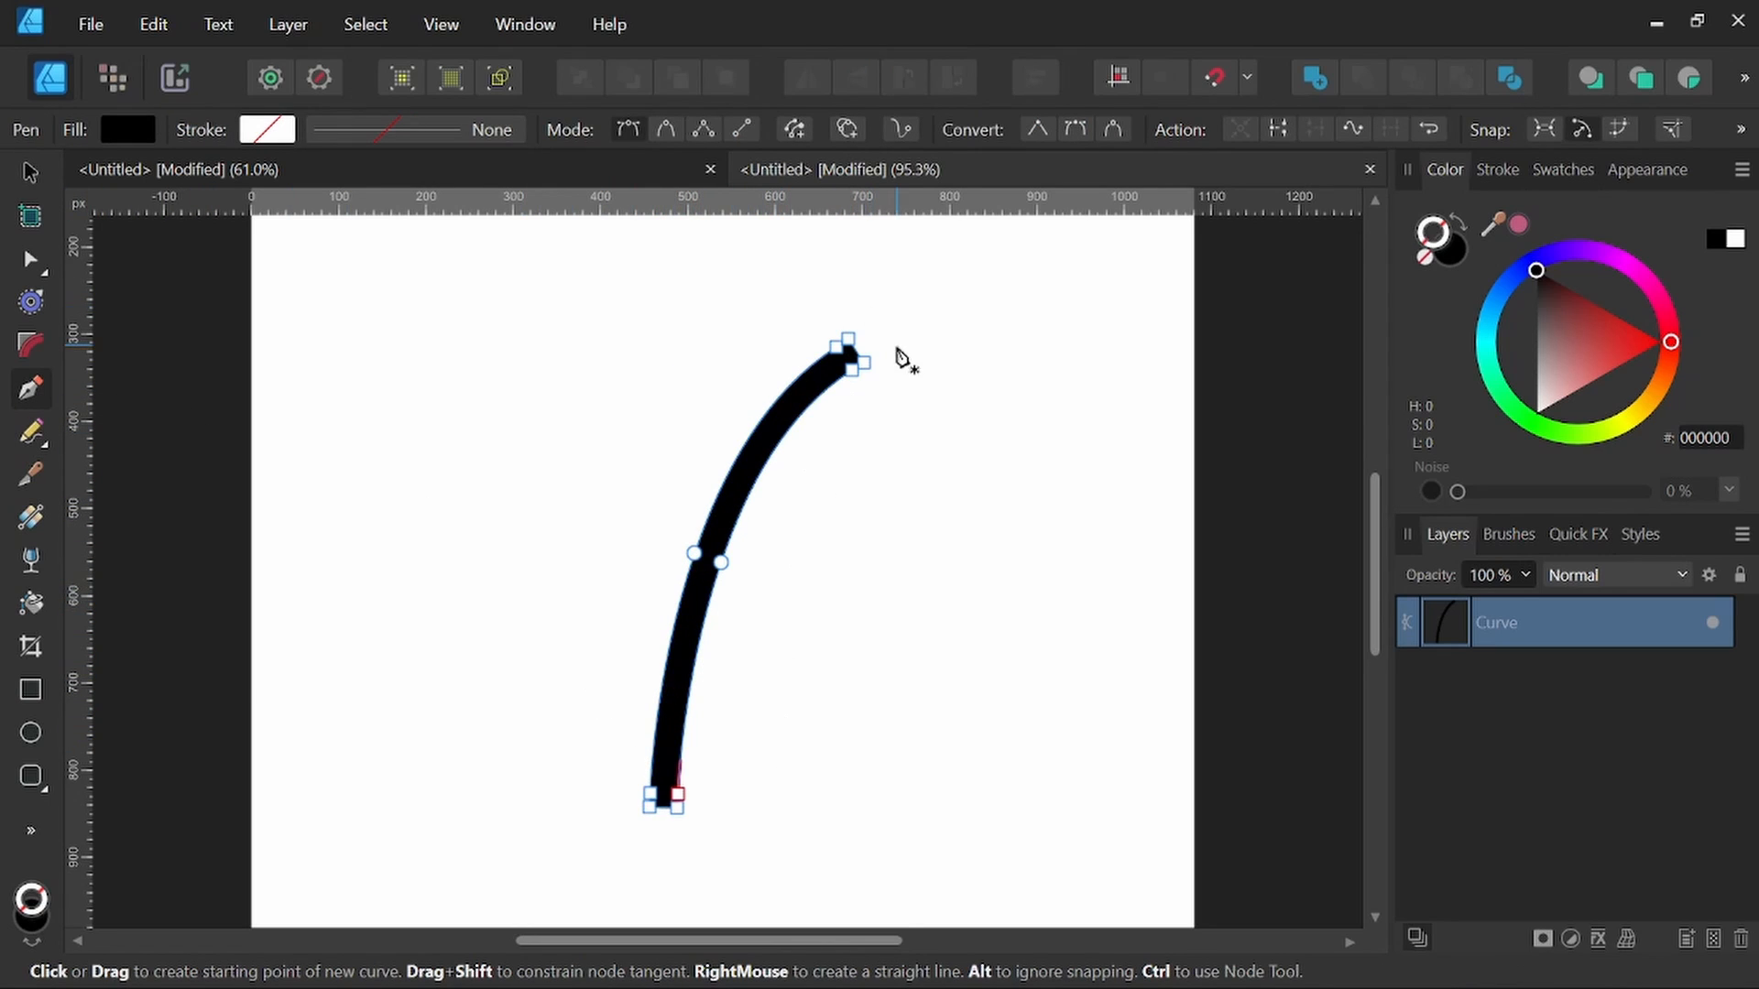
pyautogui.scroll(3, 659, 734)
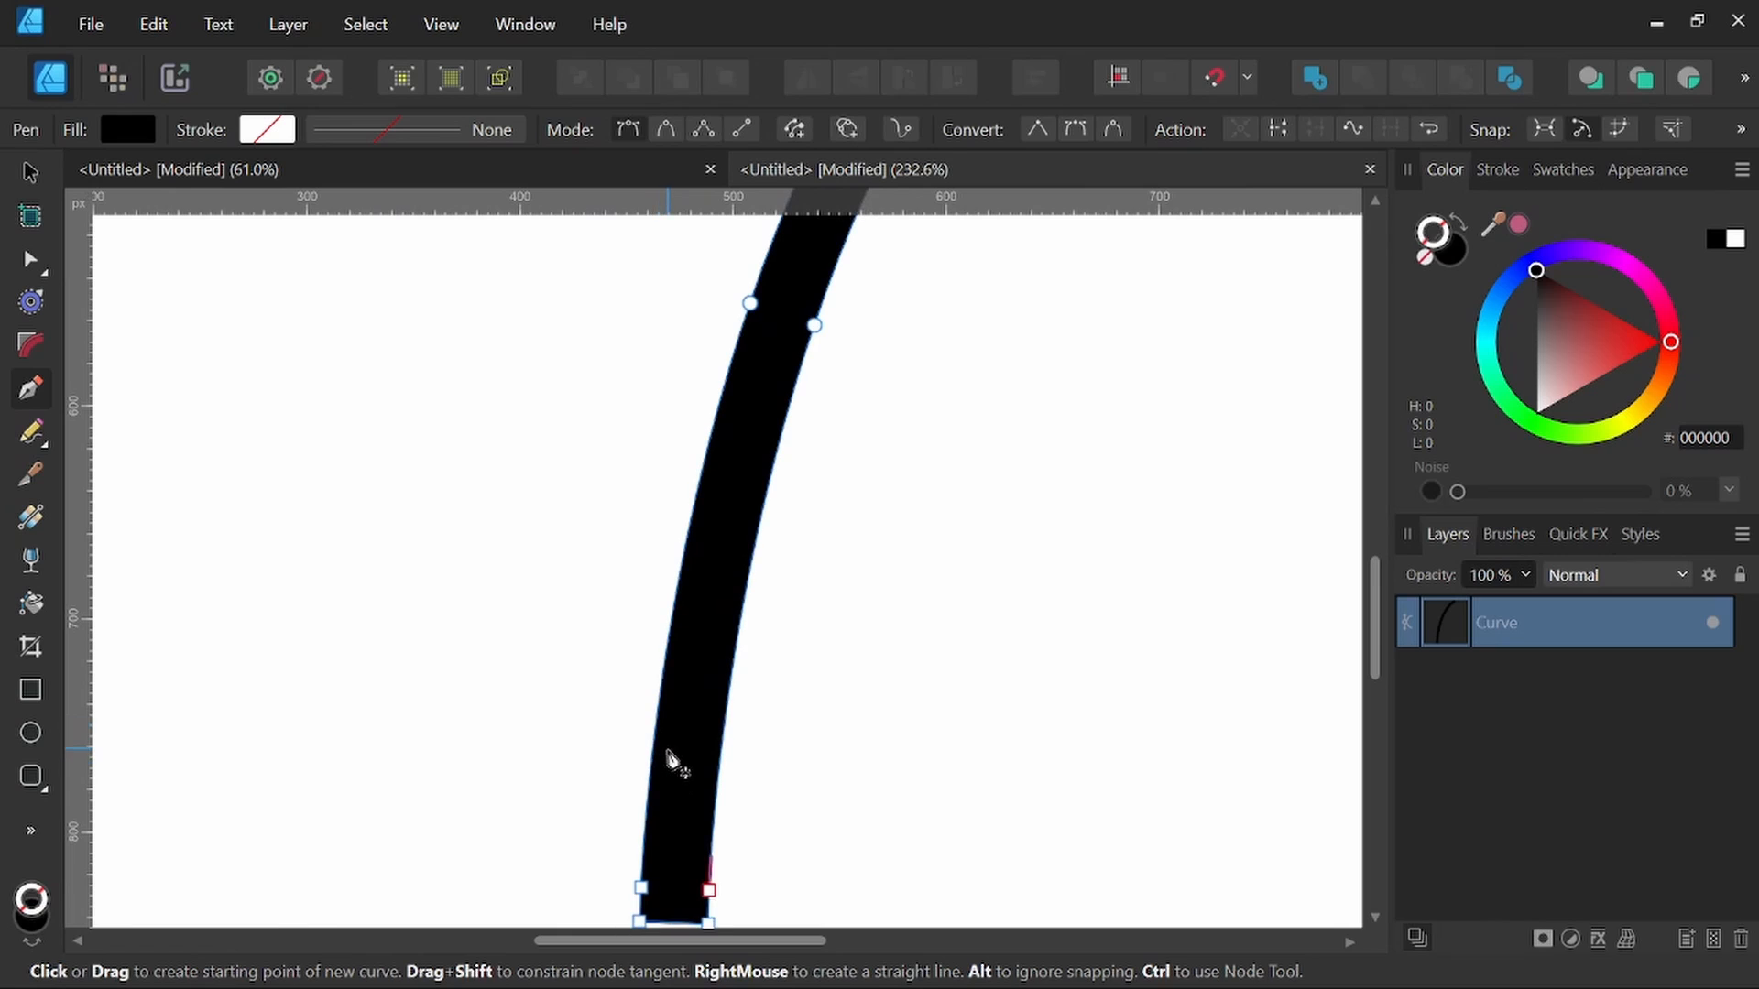
pyautogui.moveTo(667, 751); pyautogui.dragTo(699, 668)
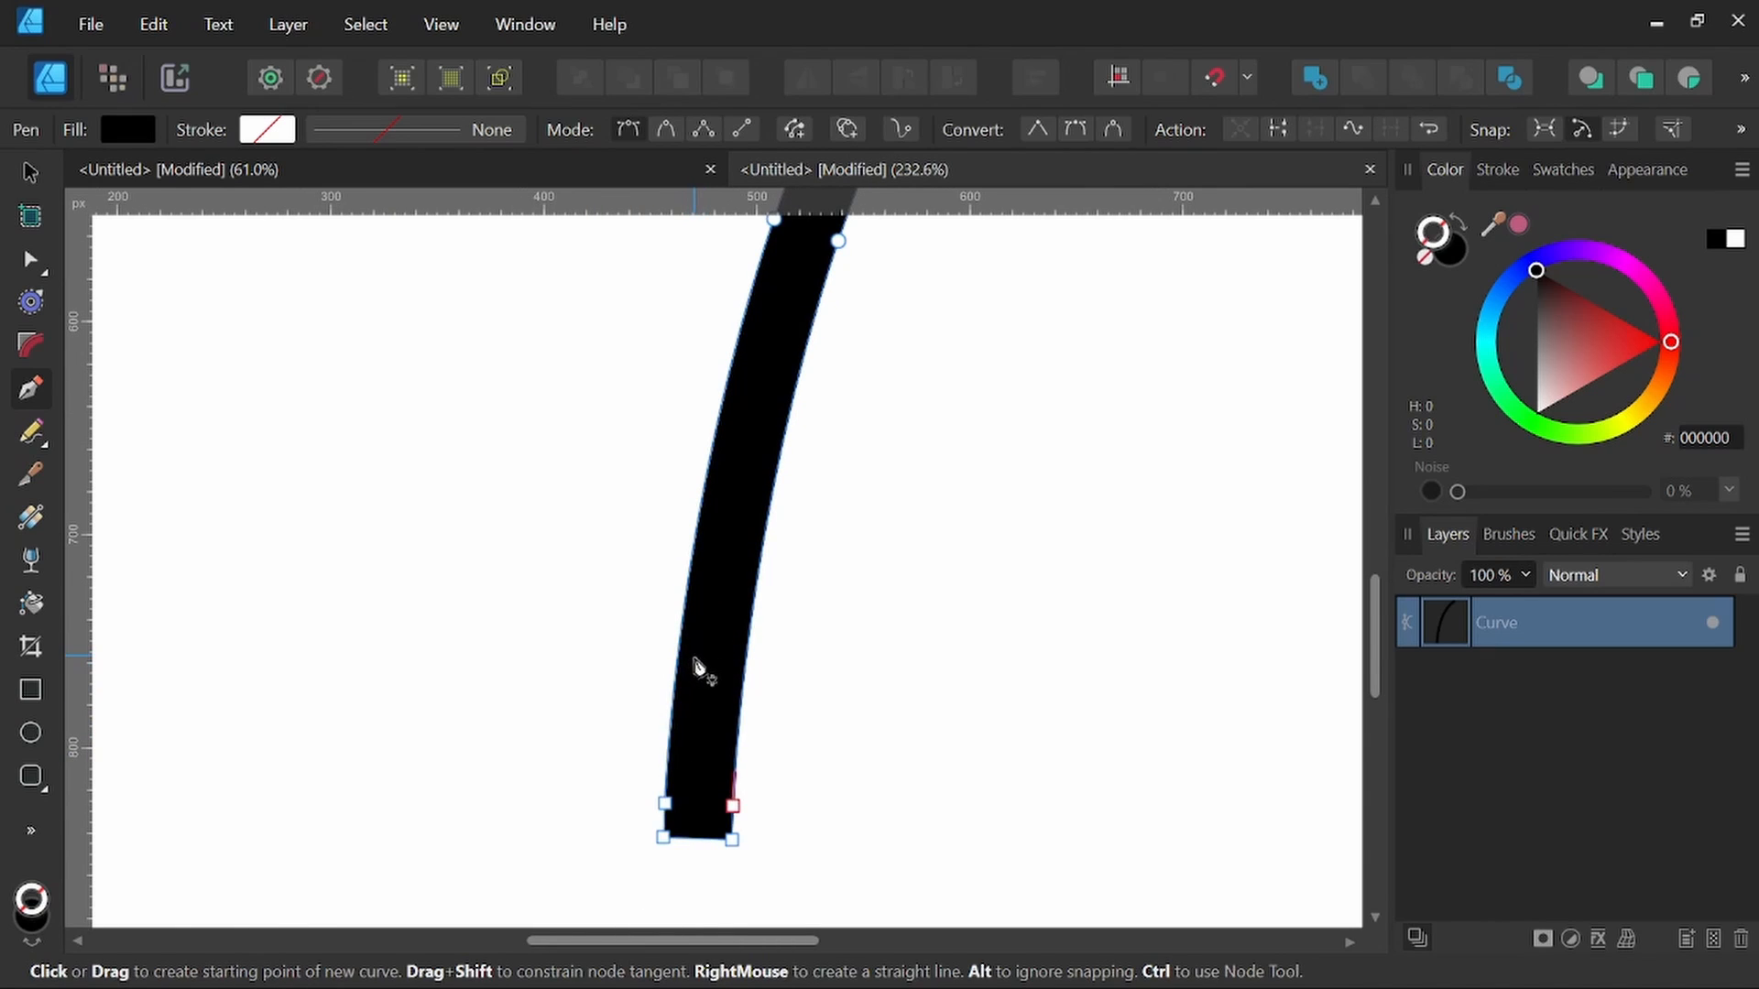
pyautogui.click(680, 646)
pyautogui.scroll(1, 669, 639)
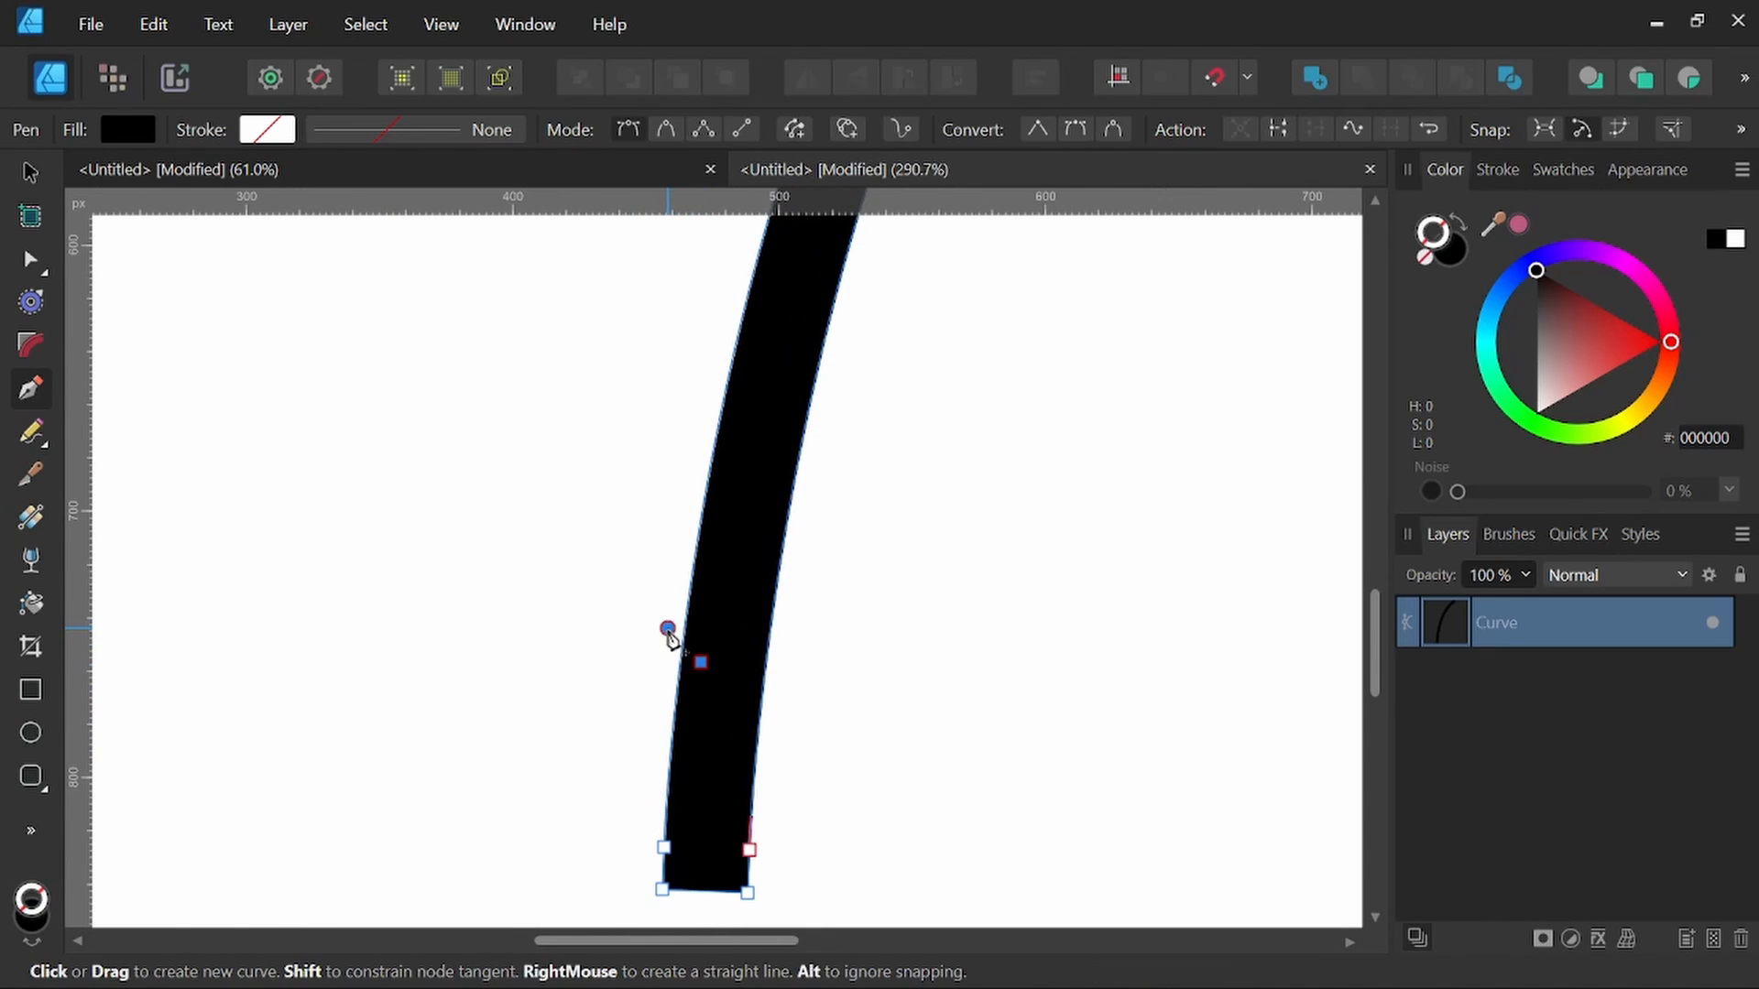
pyautogui.click(667, 633)
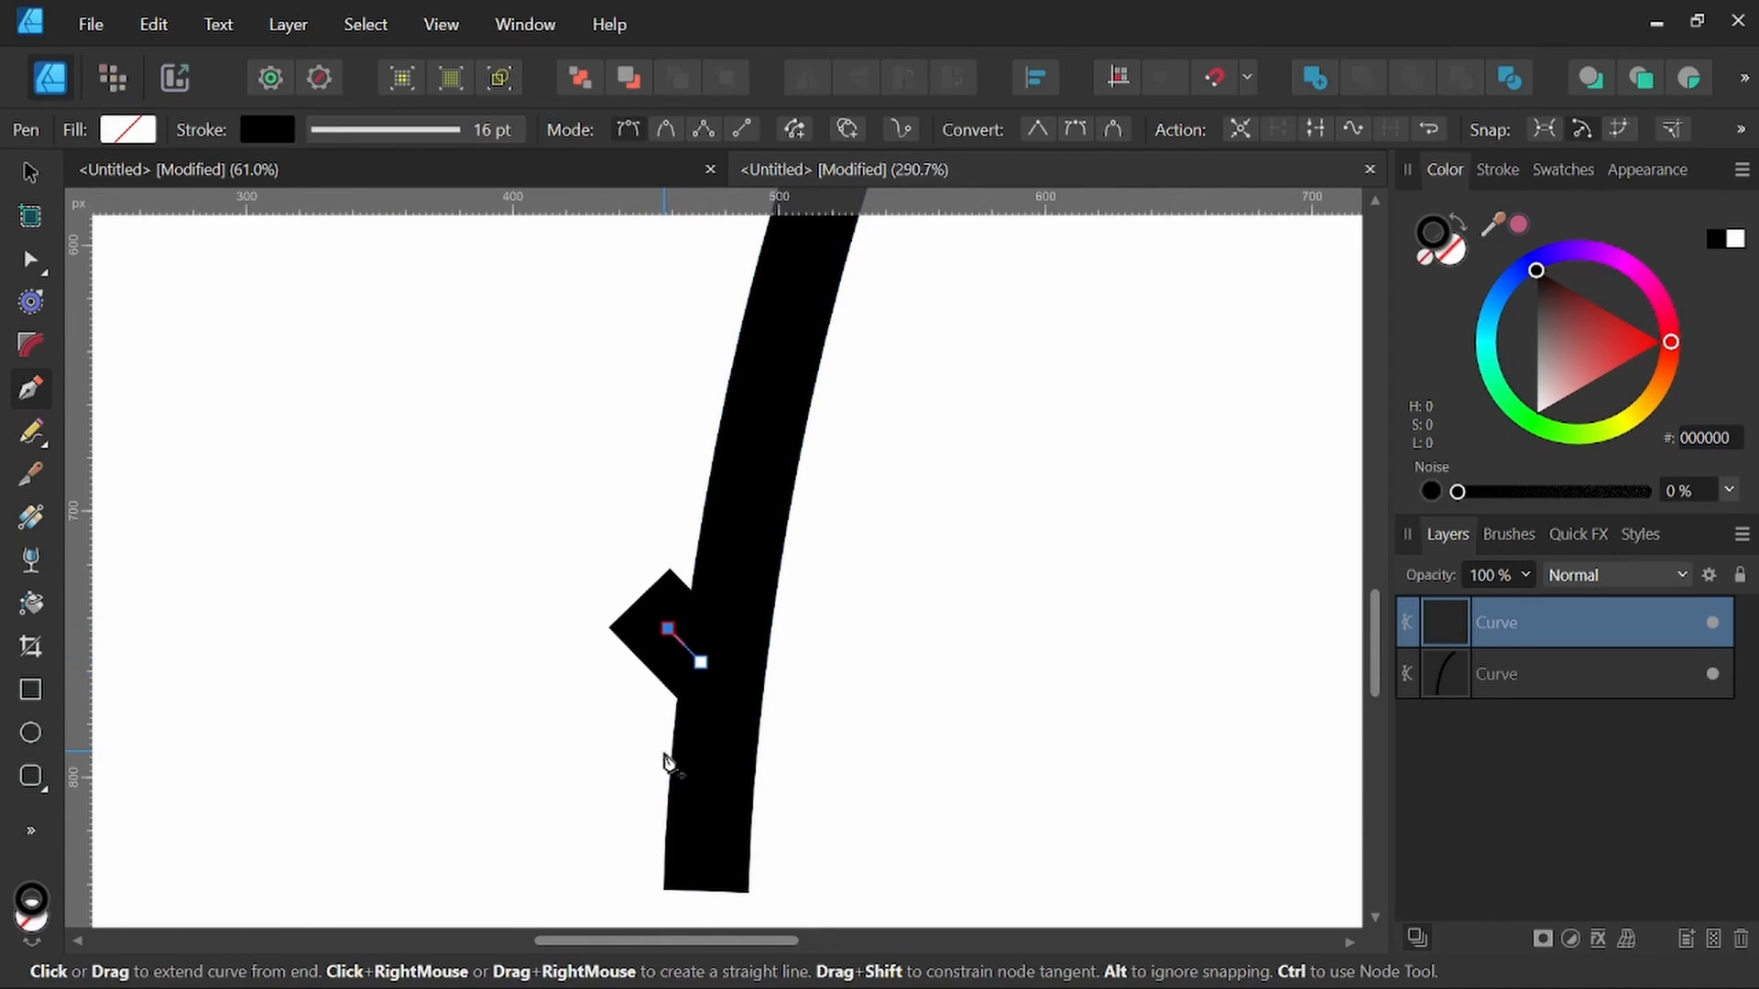
# Step: Set the notch path's stroke width to 1 pt and give it round caps
pyautogui.click(1499, 171)
pyautogui.moveTo(1572, 255); pyautogui.dragTo(1513, 255)
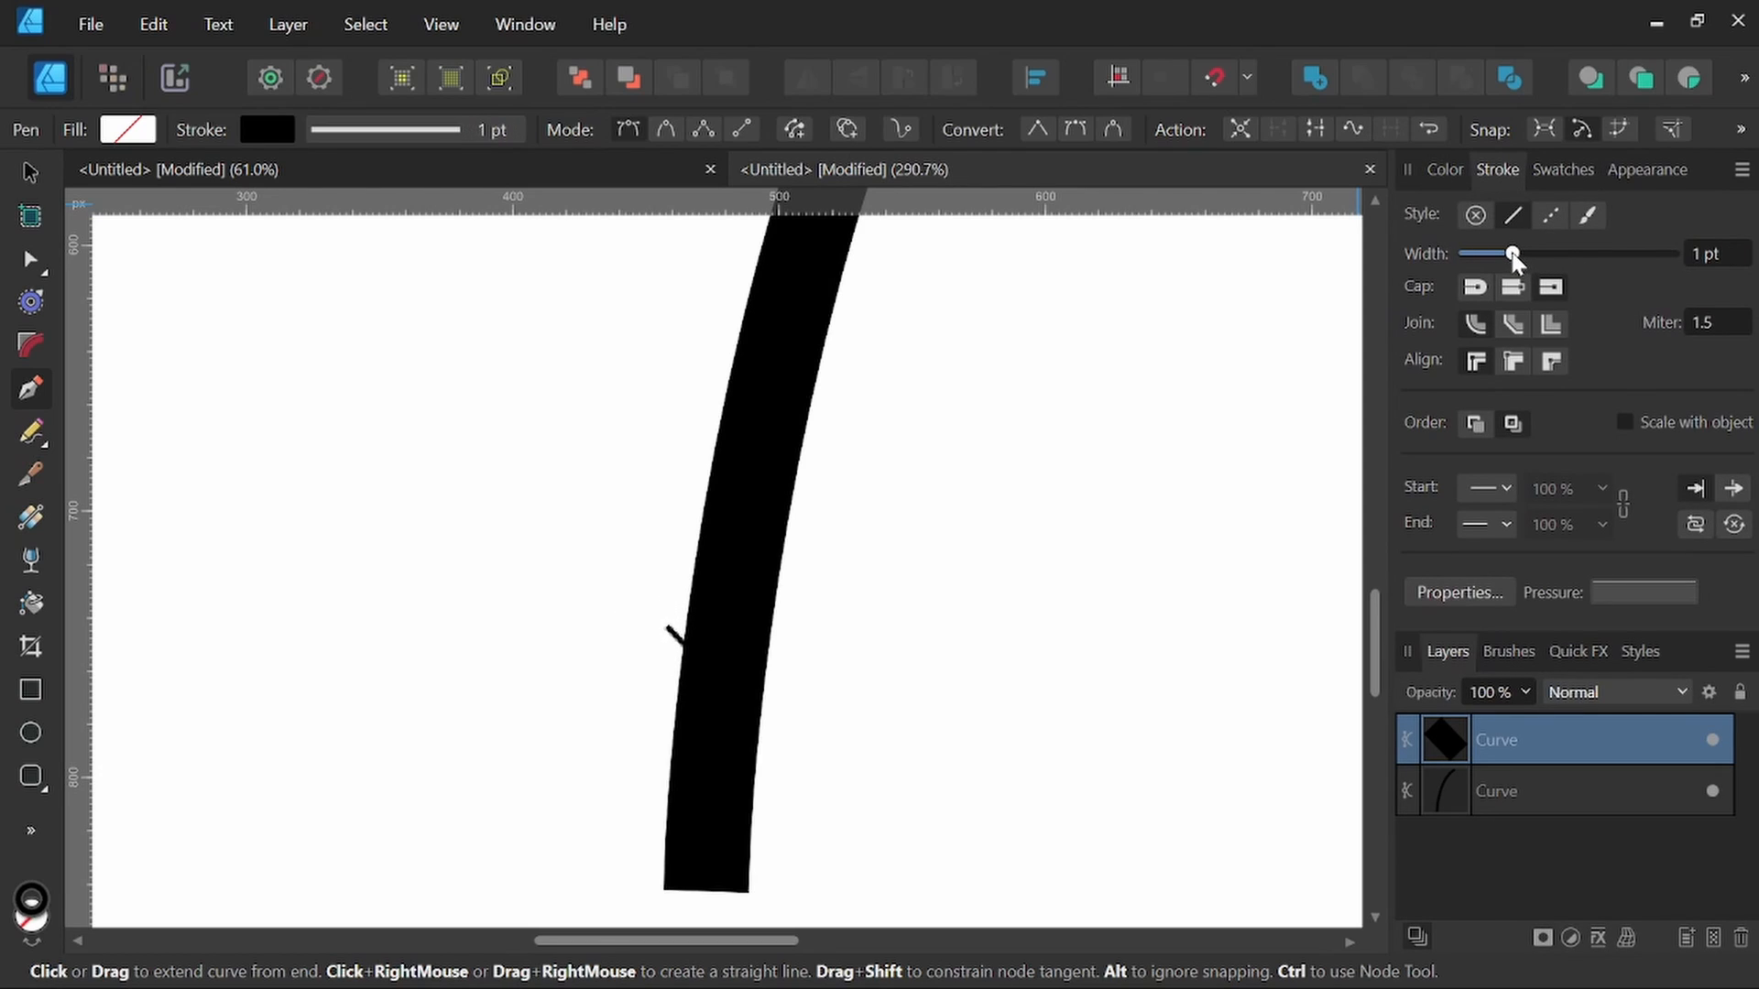
pyautogui.click(1471, 288)
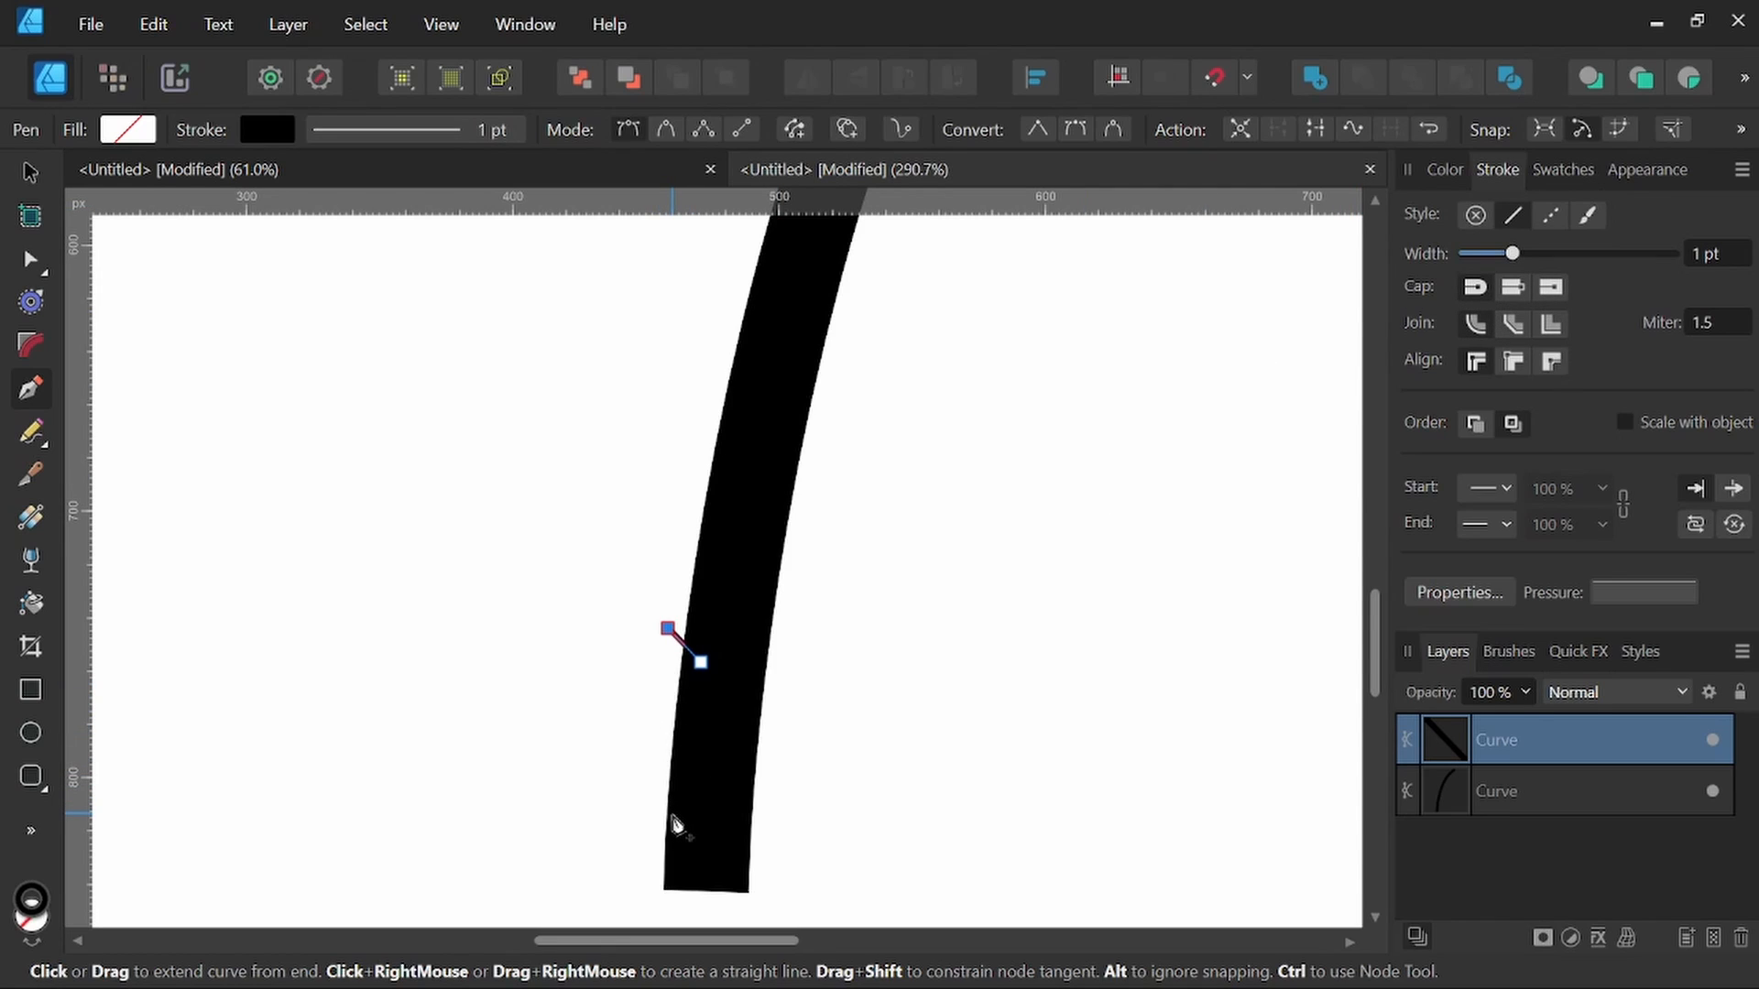
# Step: Extend the notch down the trunk's left edge, close it, and swap its stroke and fill to make it solid black
pyautogui.moveTo(671, 814); pyautogui.dragTo(686, 842)
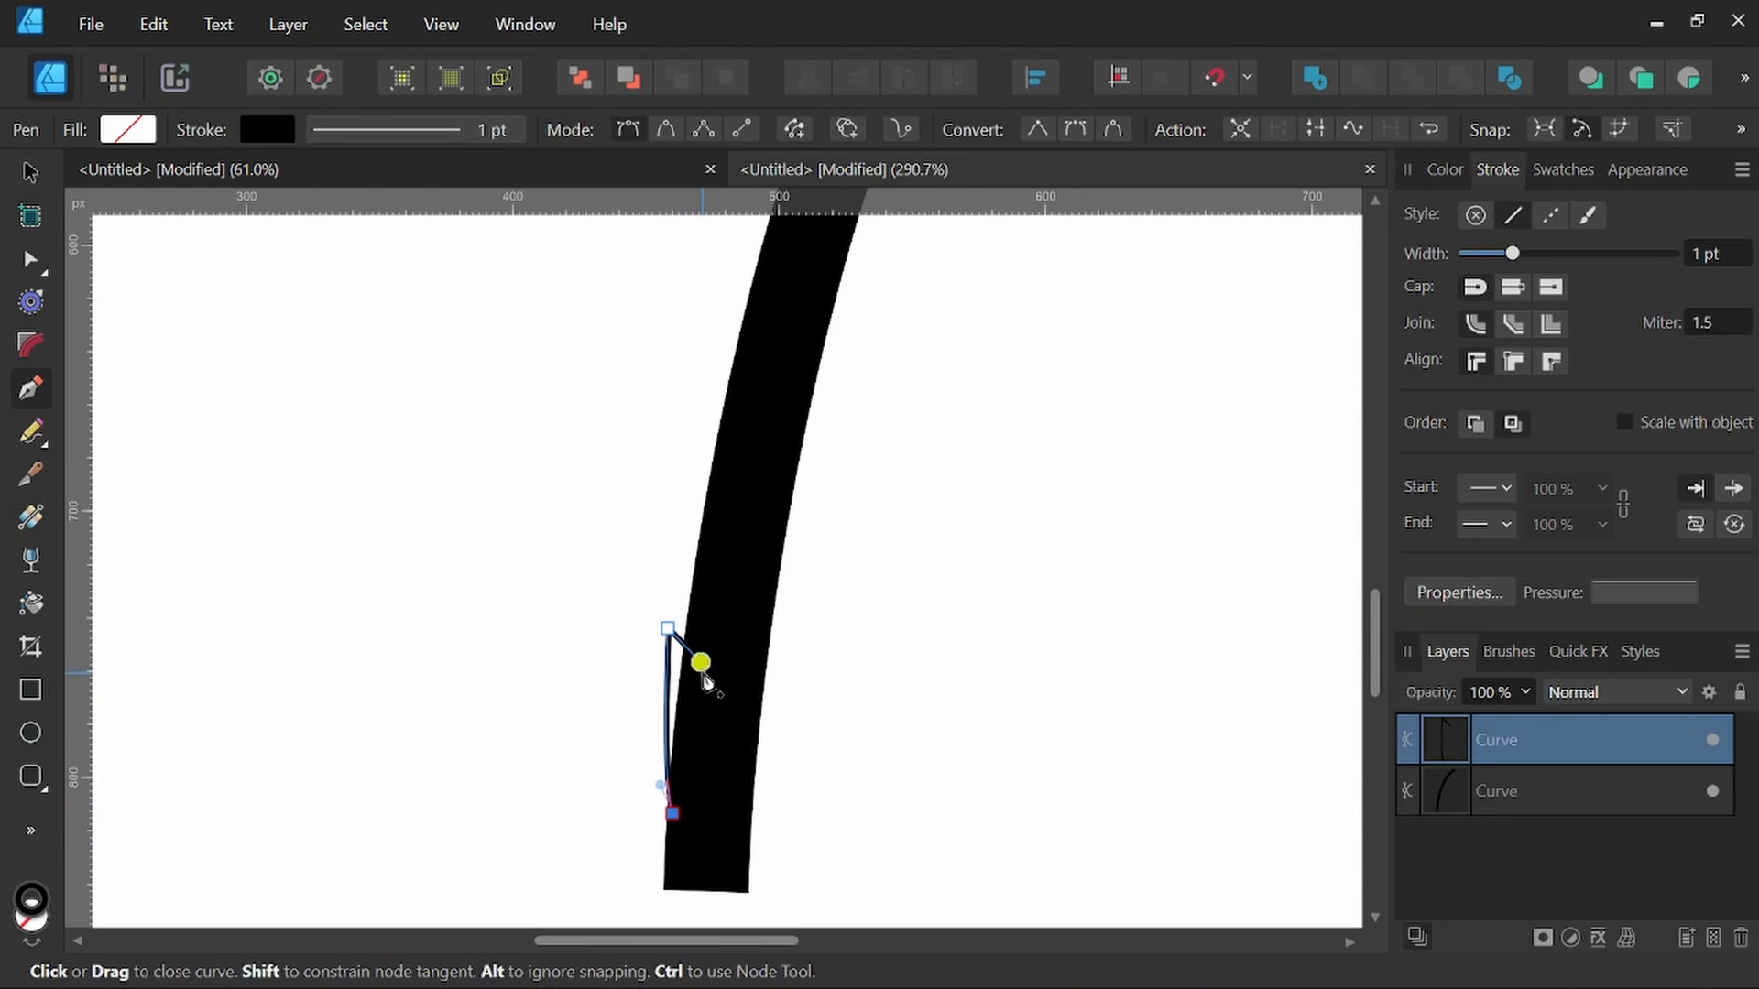
pyautogui.click(701, 661)
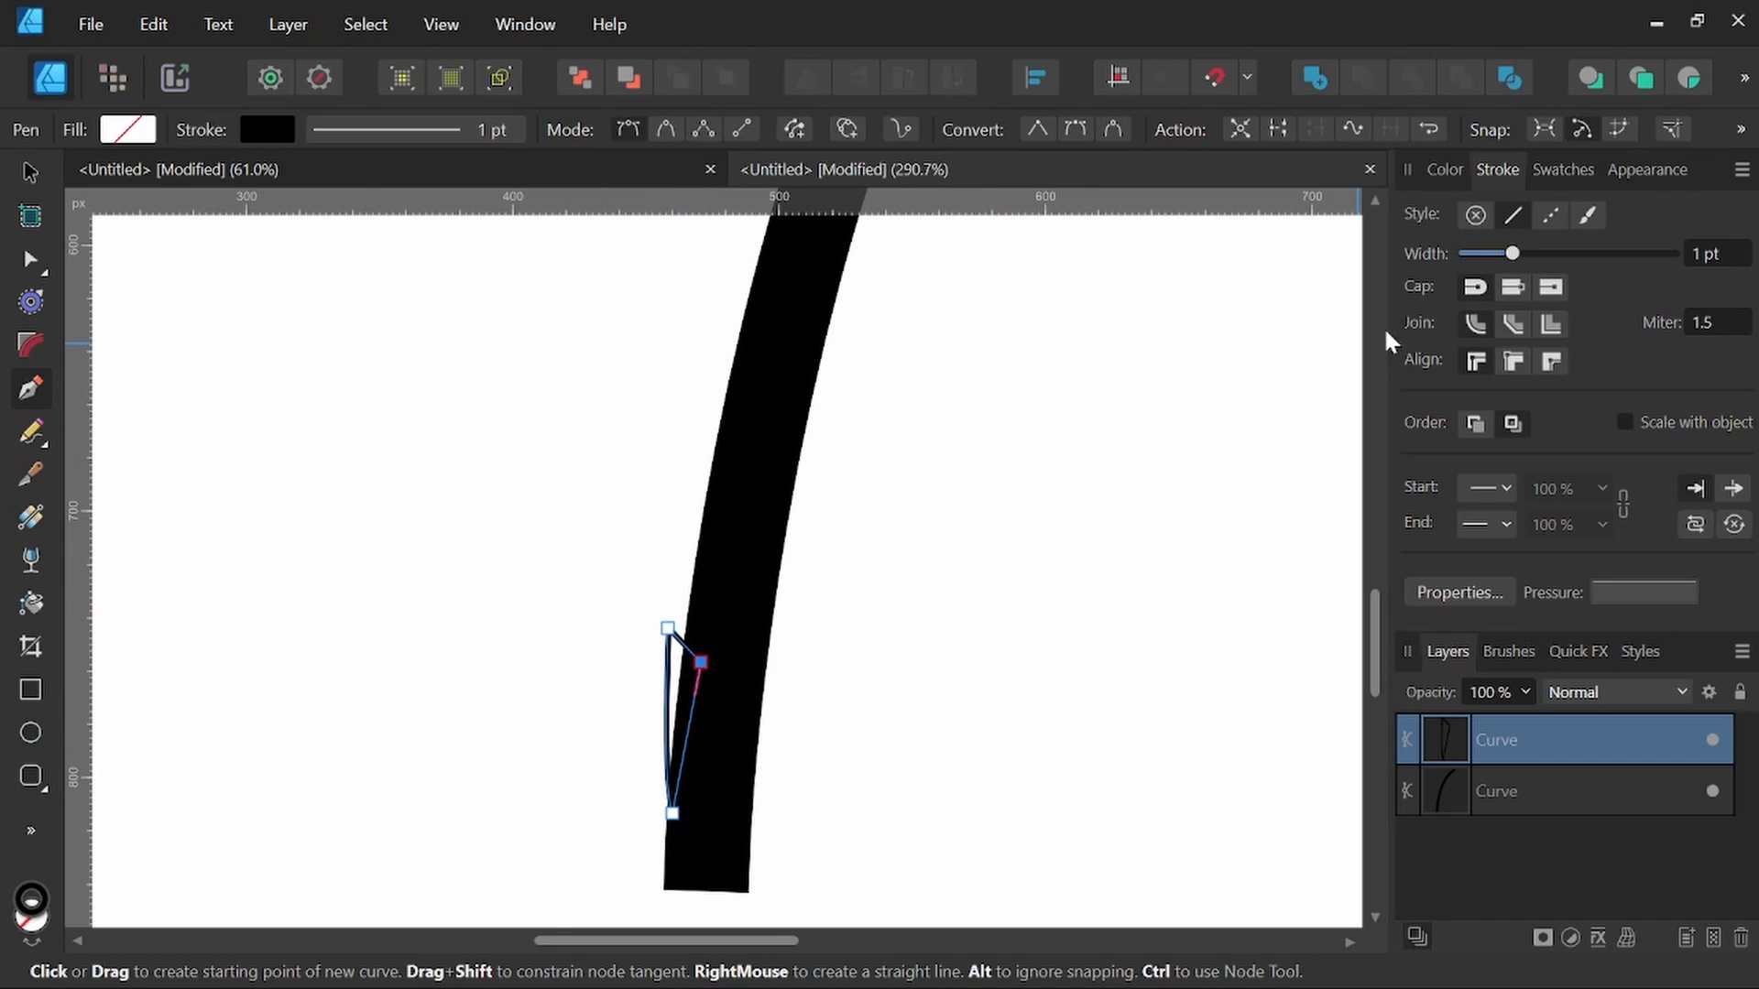
pyautogui.click(1444, 169)
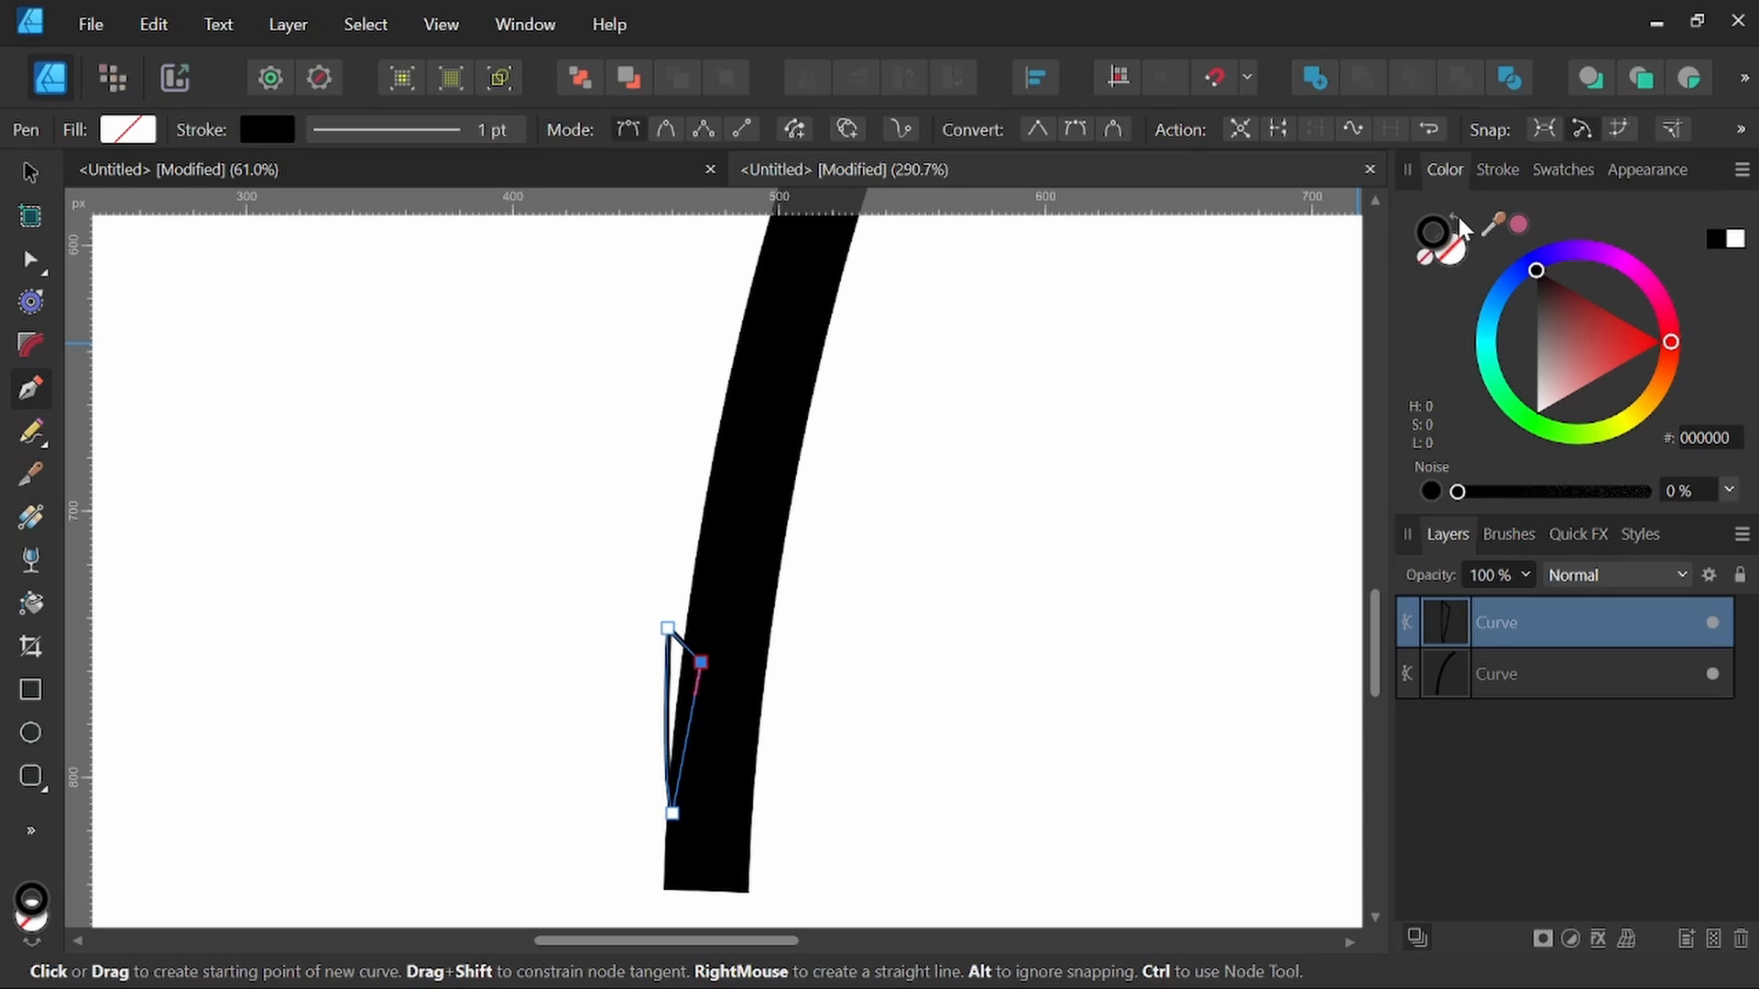
pyautogui.click(1459, 221)
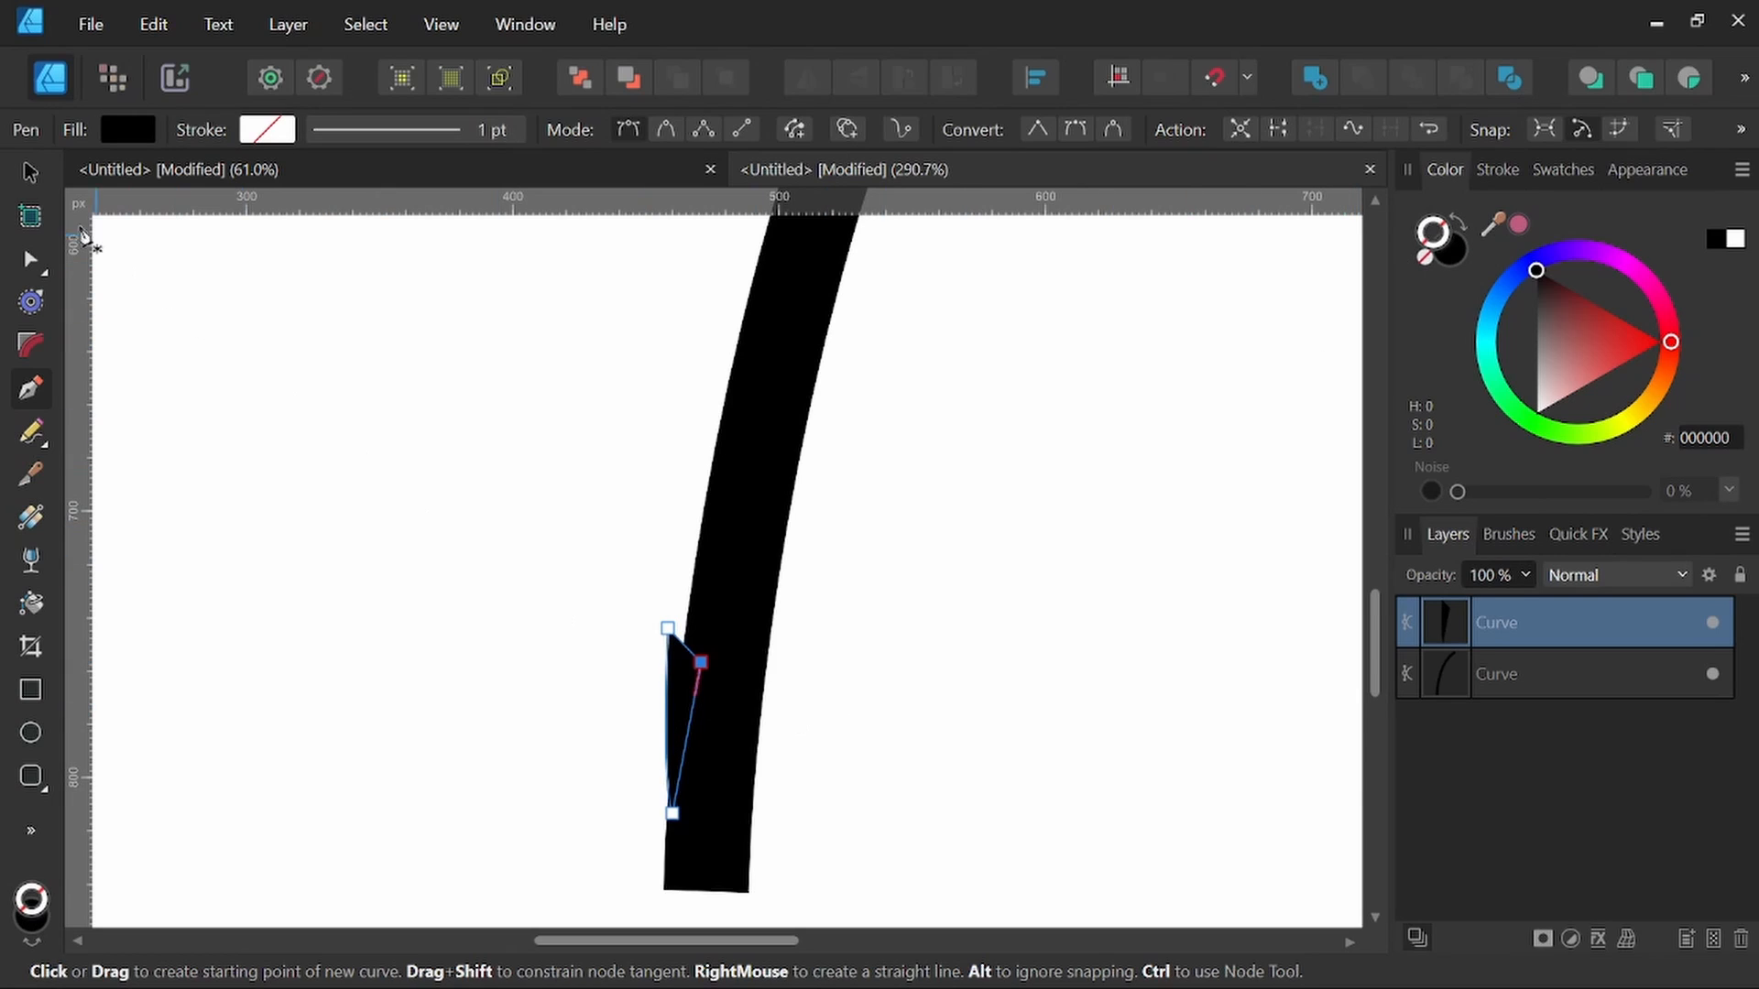
# Step: Adjust the notch's position on the trunk's left edge and place a copy on the right edge at about the same height
pyautogui.click(31, 171)
pyautogui.moveTo(682, 683); pyautogui.dragTo(763, 654)
pyautogui.press('space')
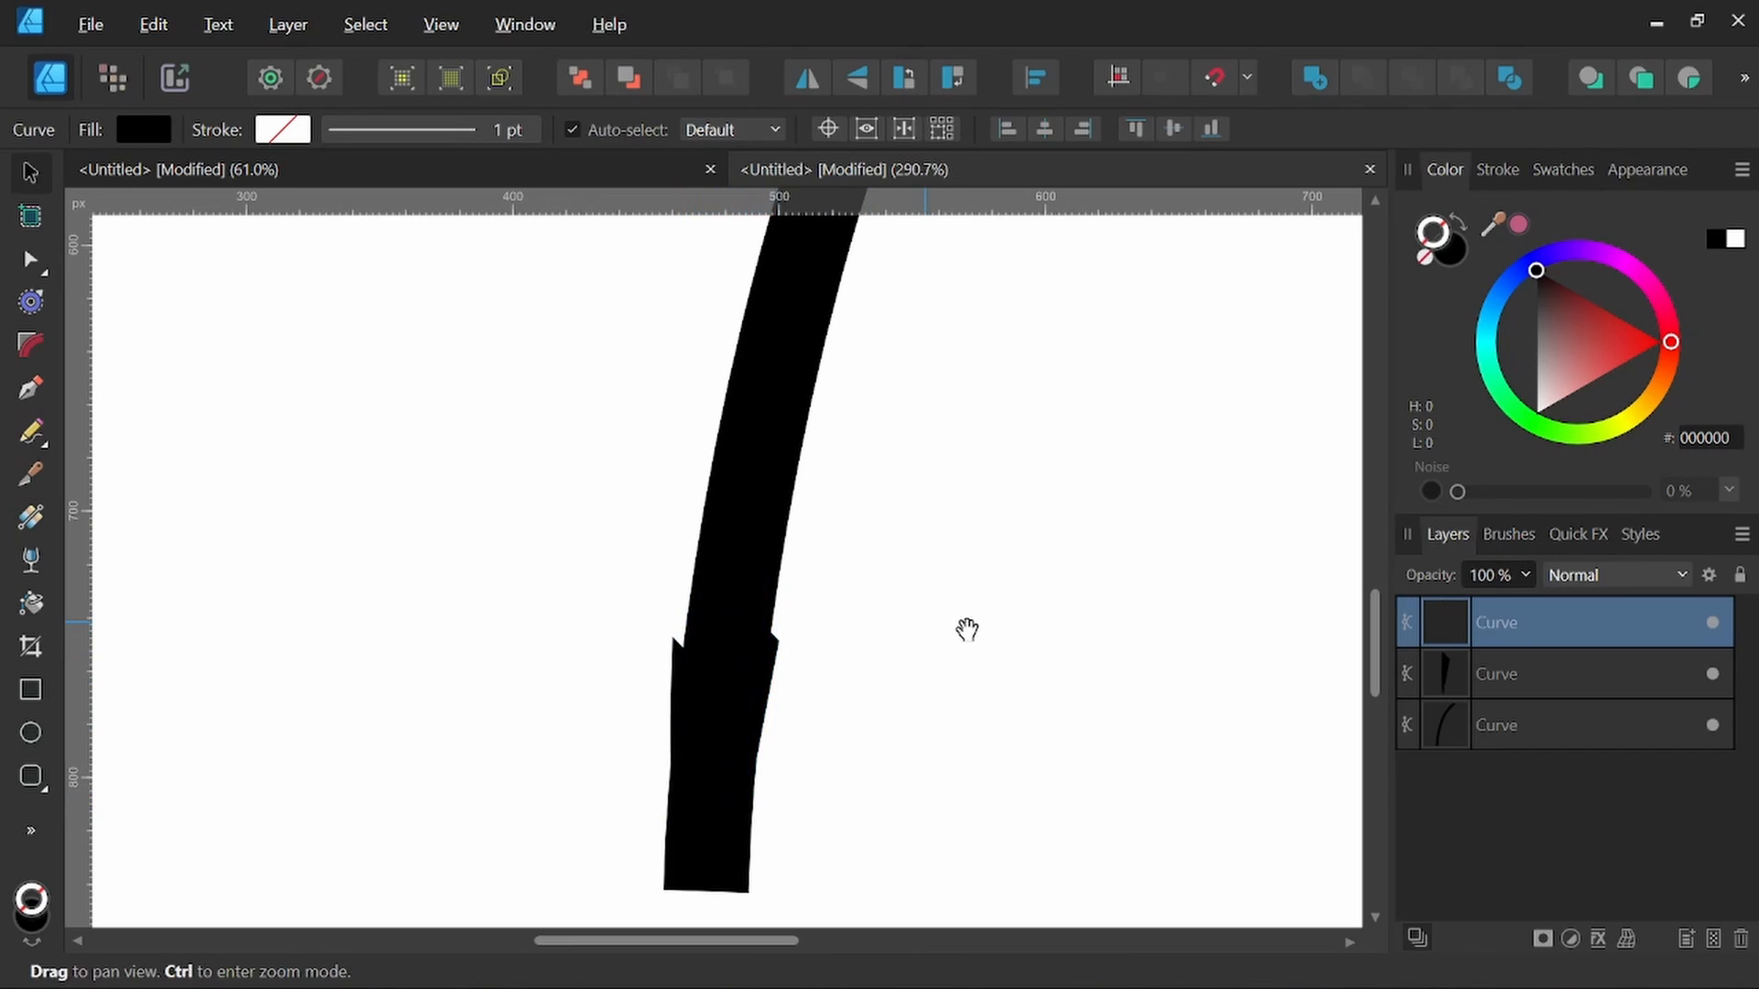
# Step: Duplicate the pair of left and right notches and place the copy just above the first pair on the trunk
pyautogui.keyDown('shift'); pyautogui.click(679, 672); pyautogui.keyUp('shift')
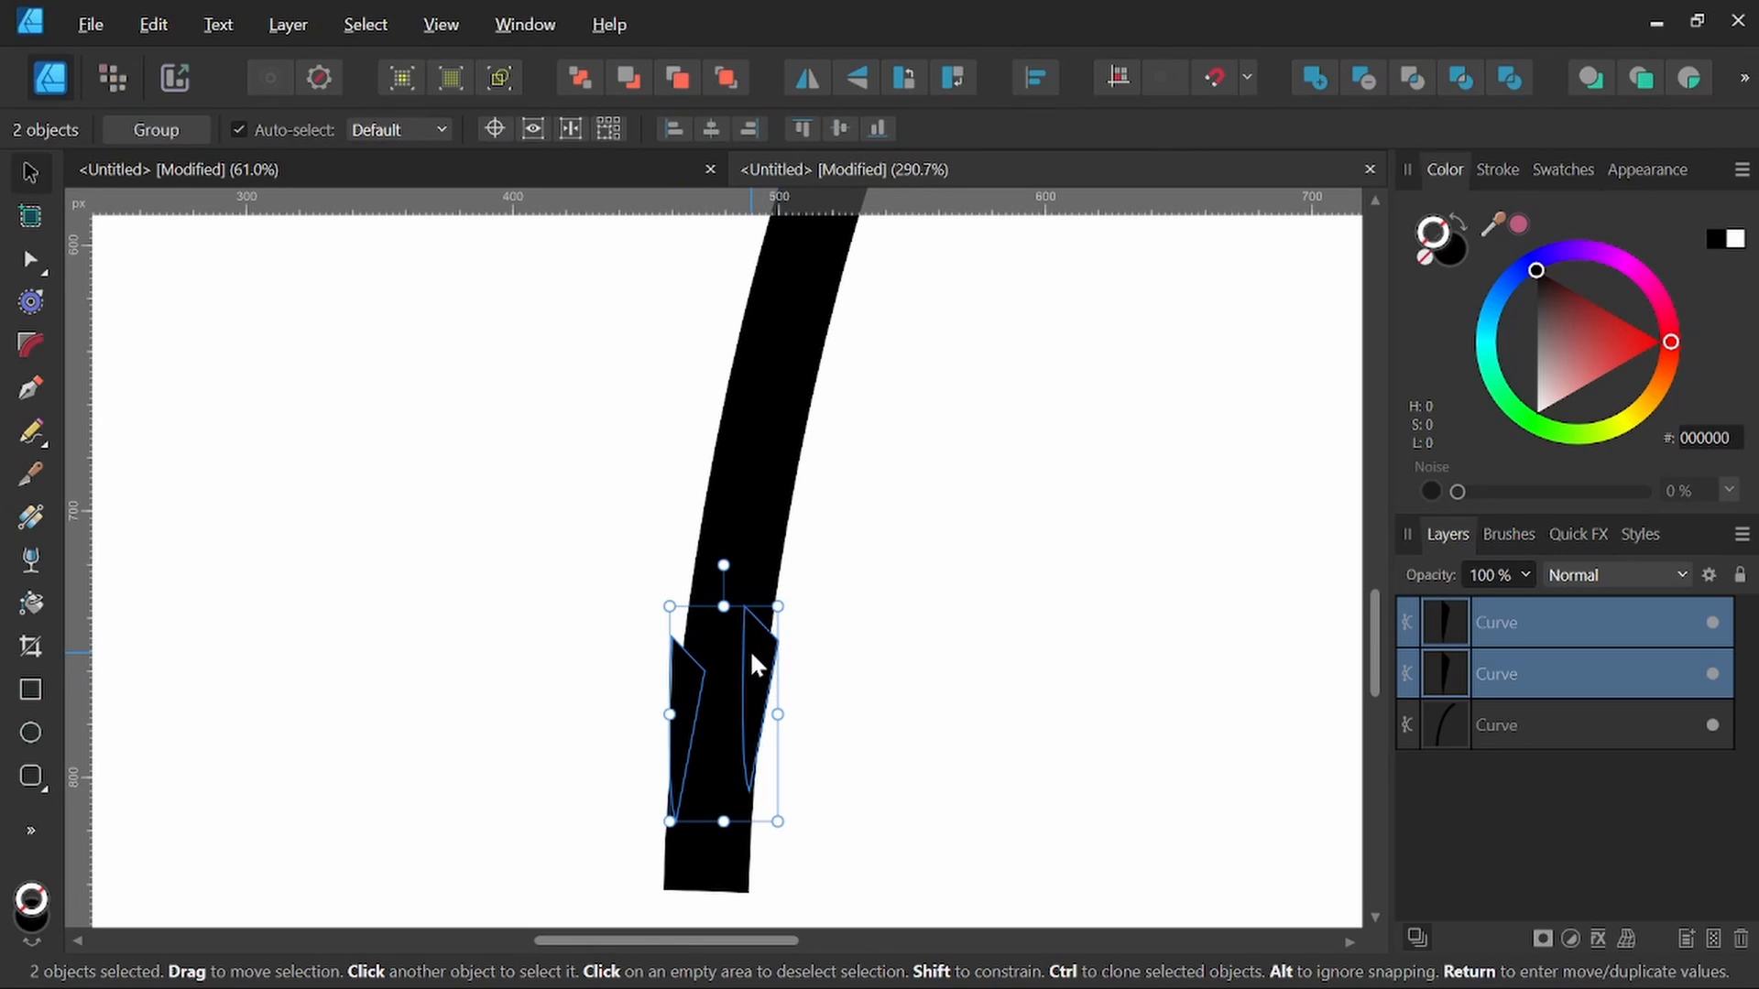
pyautogui.moveTo(754, 608); pyautogui.dragTo(772, 495)
pyautogui.hotkey('ctrl', 'j')
# Step: Place another copy of the notch pair further up the trunk and flip it horizontally
pyautogui.press('space')
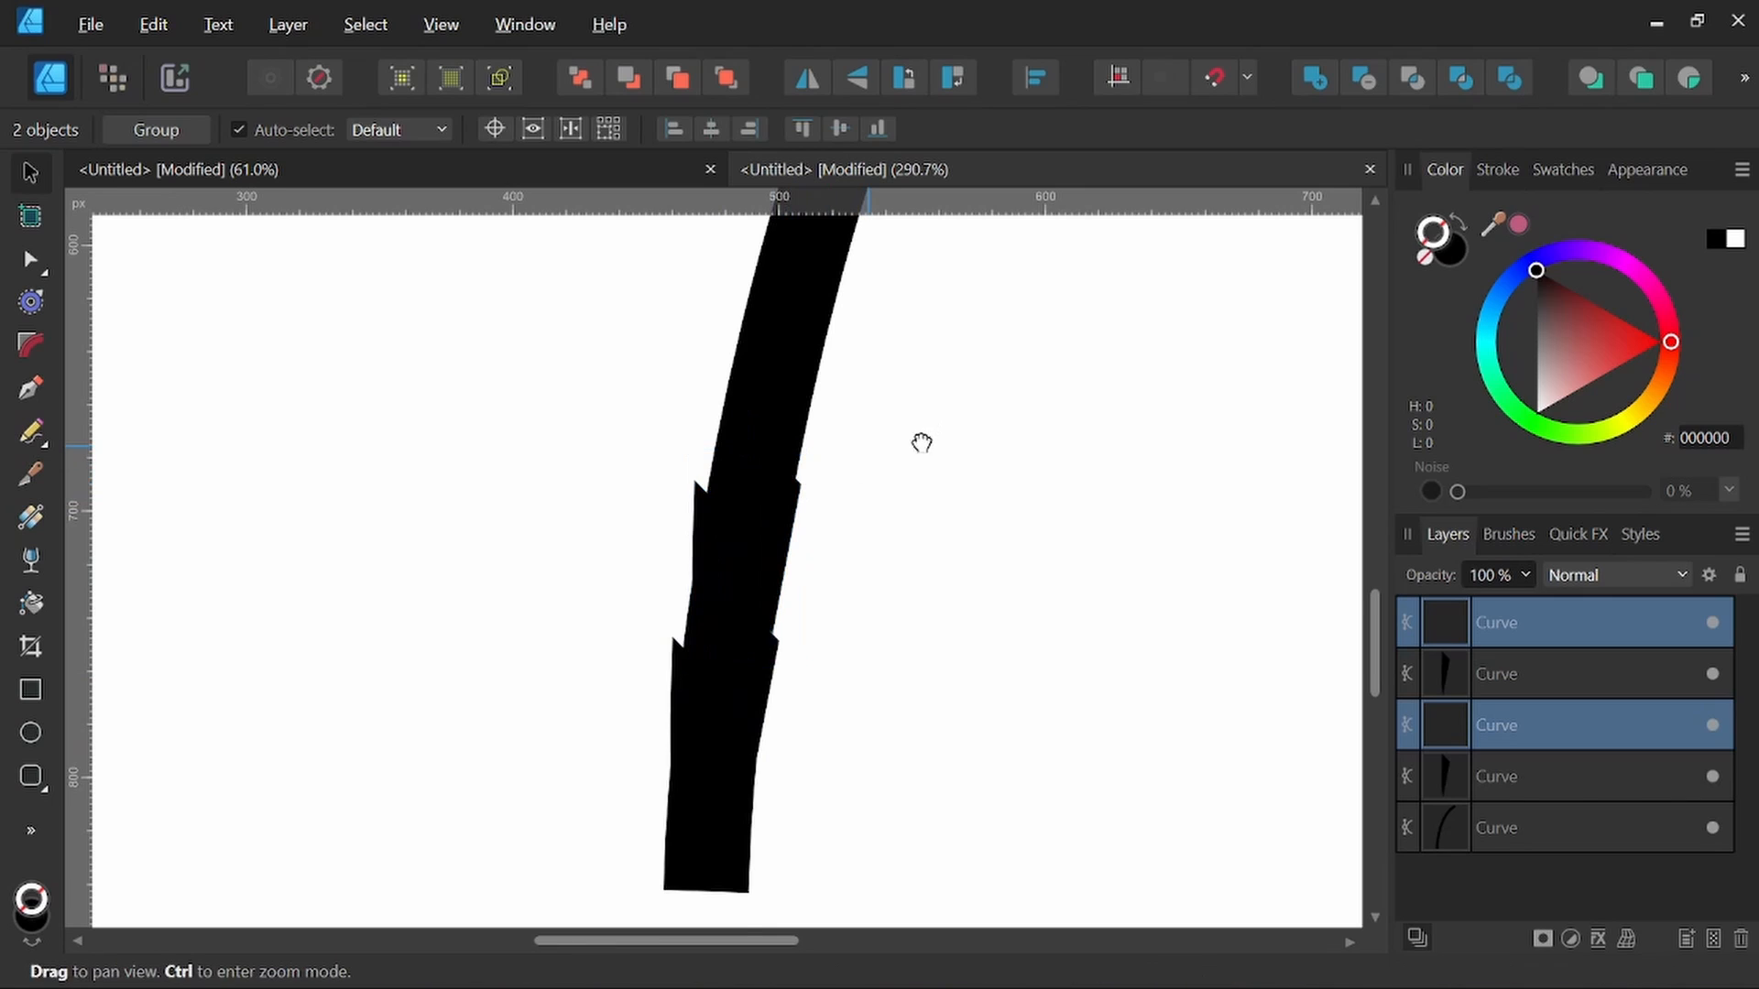
pyautogui.moveTo(919, 440); pyautogui.dragTo(900, 563)
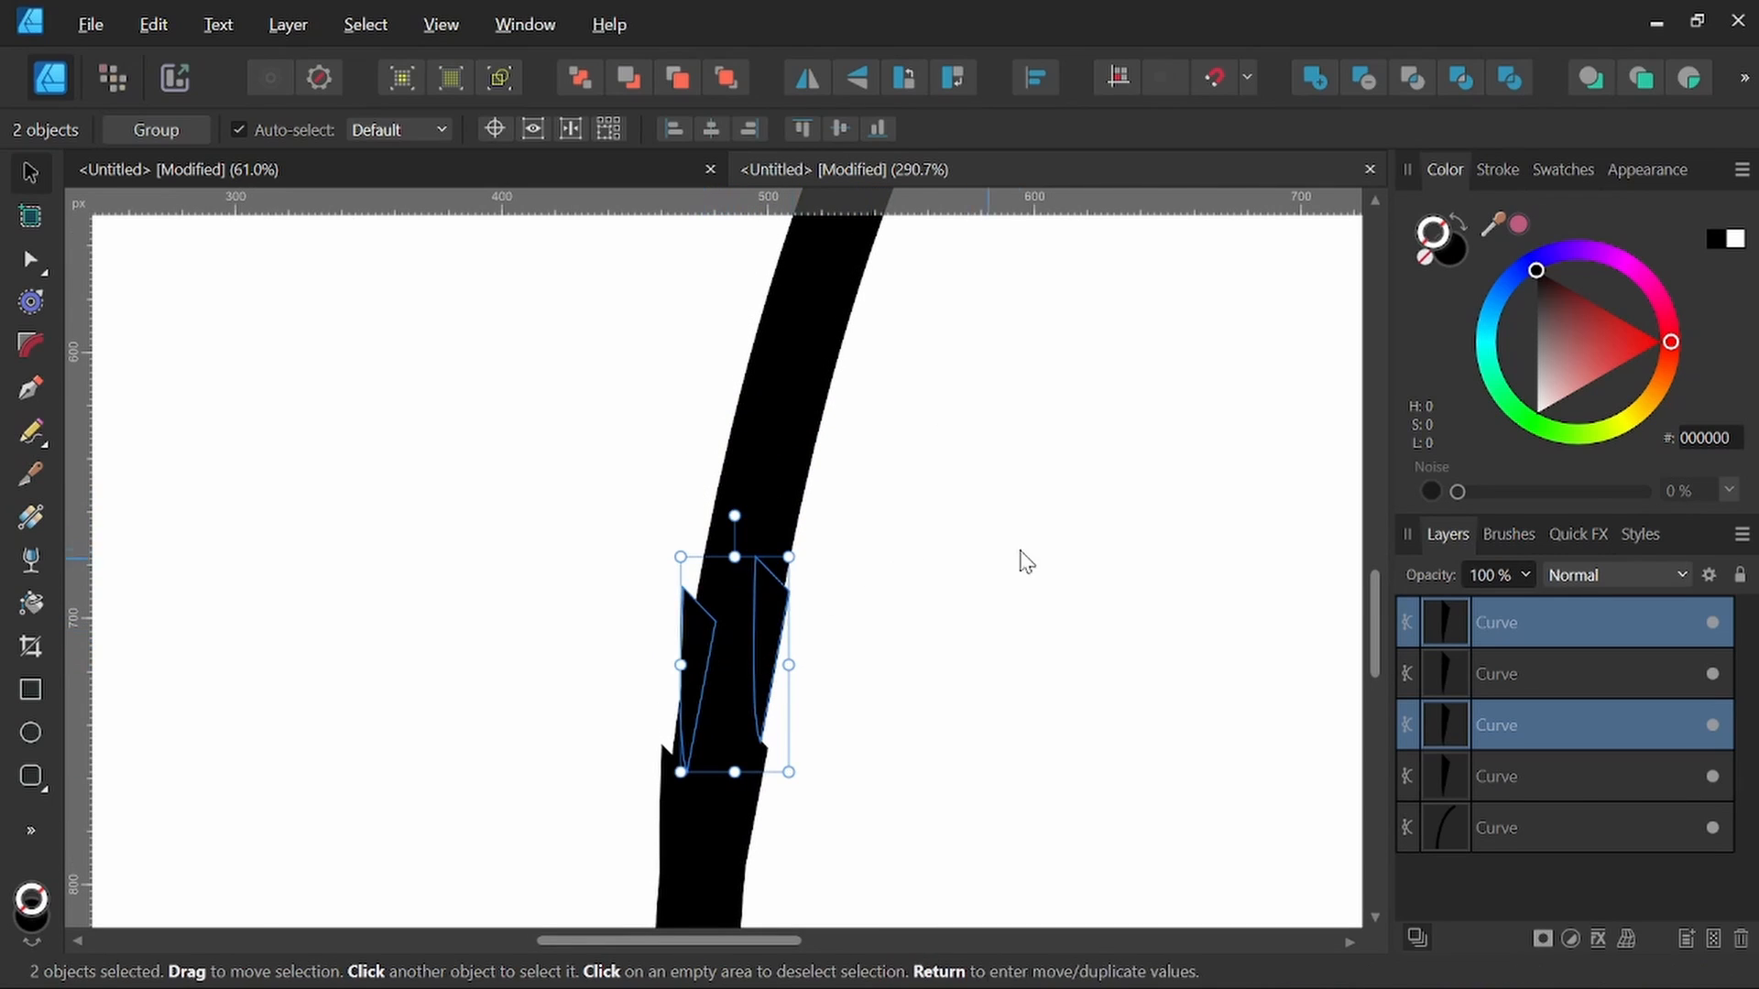
pyautogui.press('space')
pyautogui.moveTo(1020, 562); pyautogui.dragTo(989, 641)
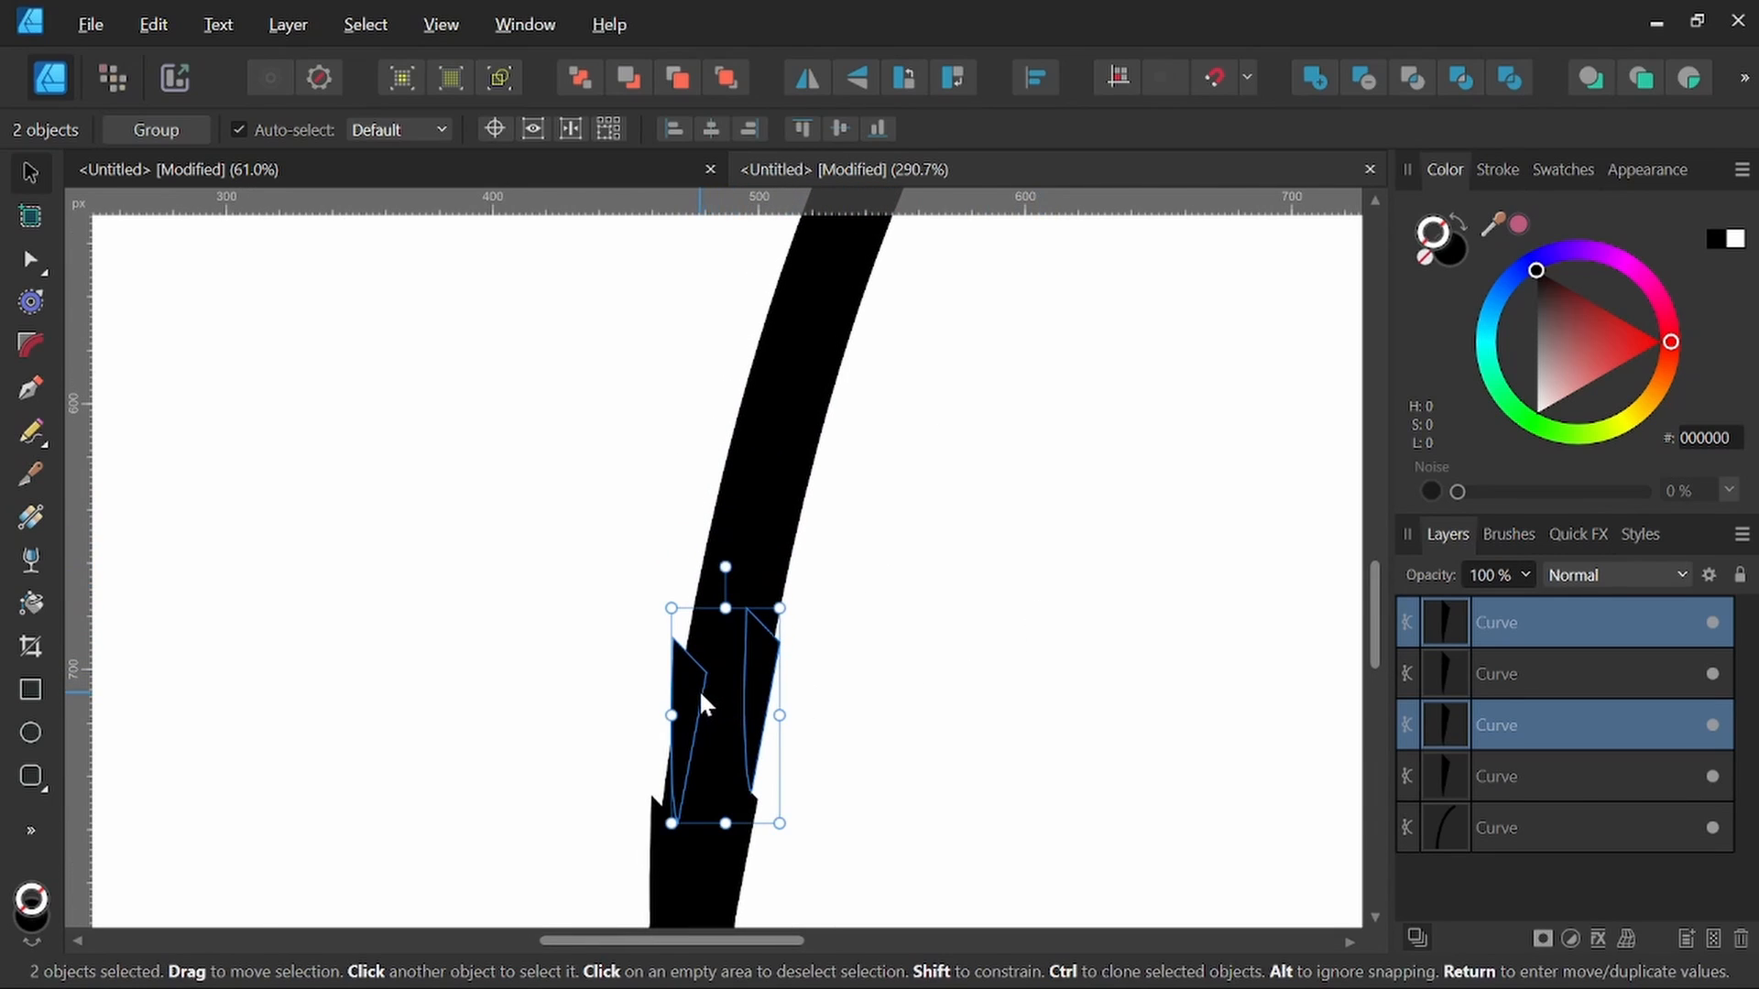
pyautogui.keyDown('ctrl'); pyautogui.moveTo(700, 689); pyautogui.dragTo(722, 537); pyautogui.keyUp('ctrl')
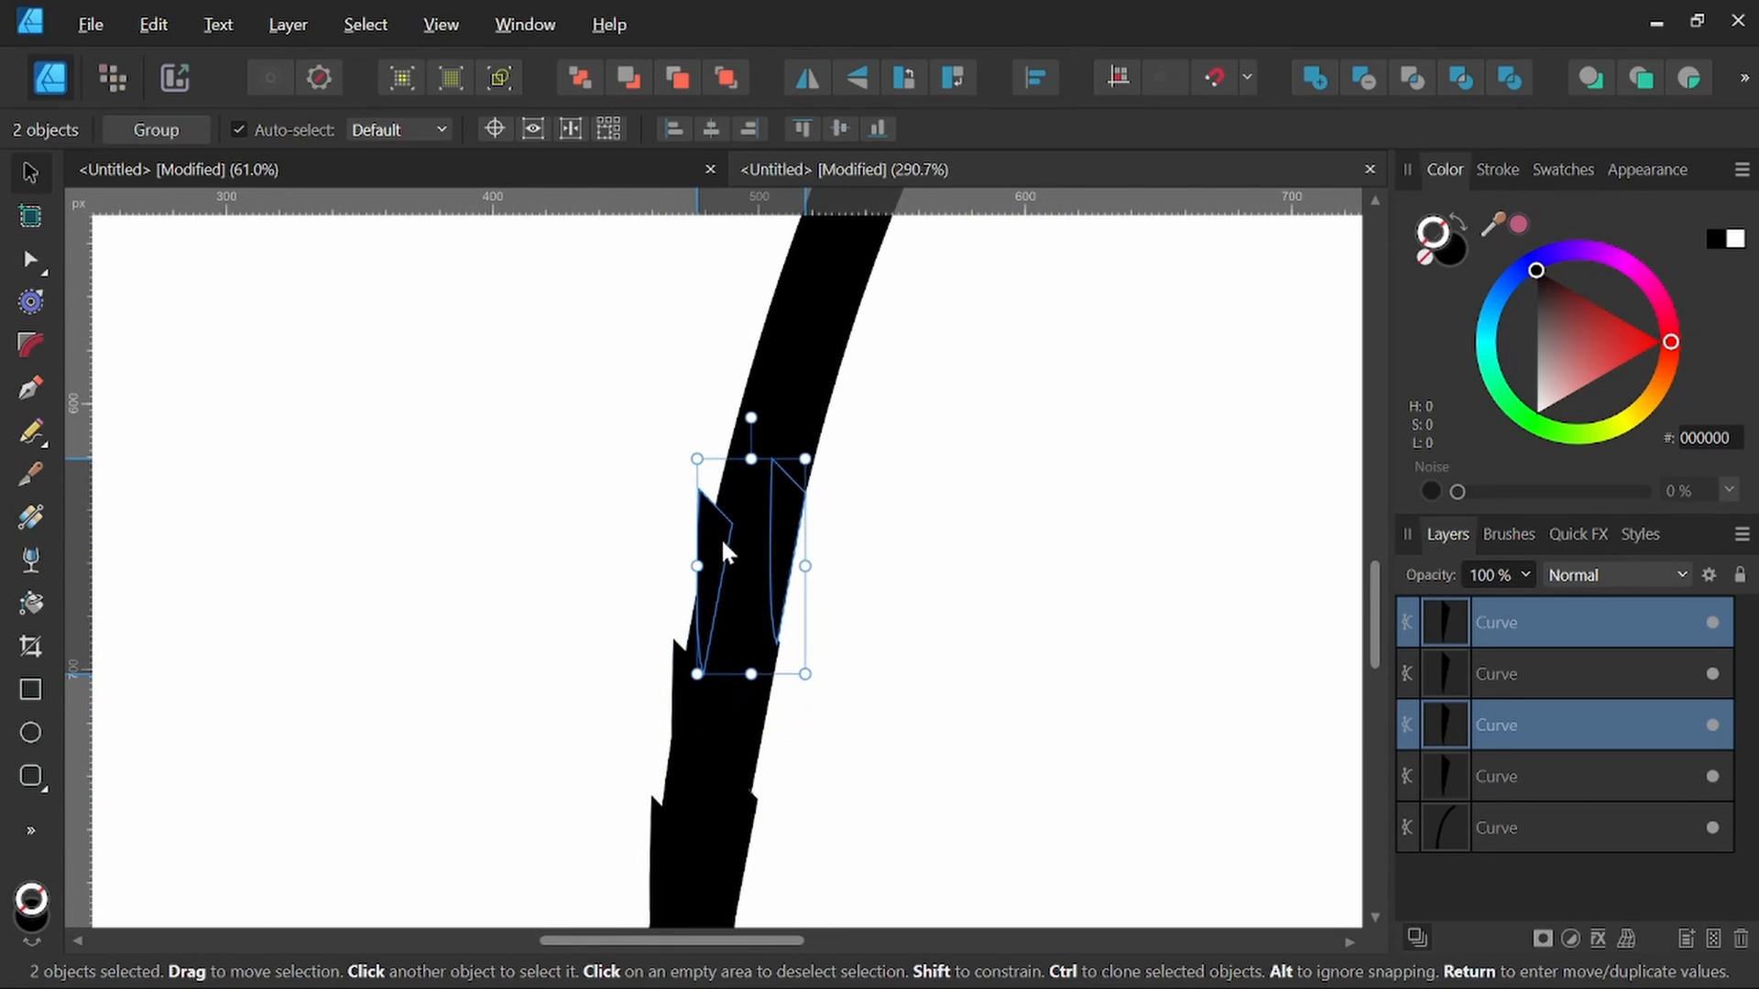
pyautogui.click(805, 77)
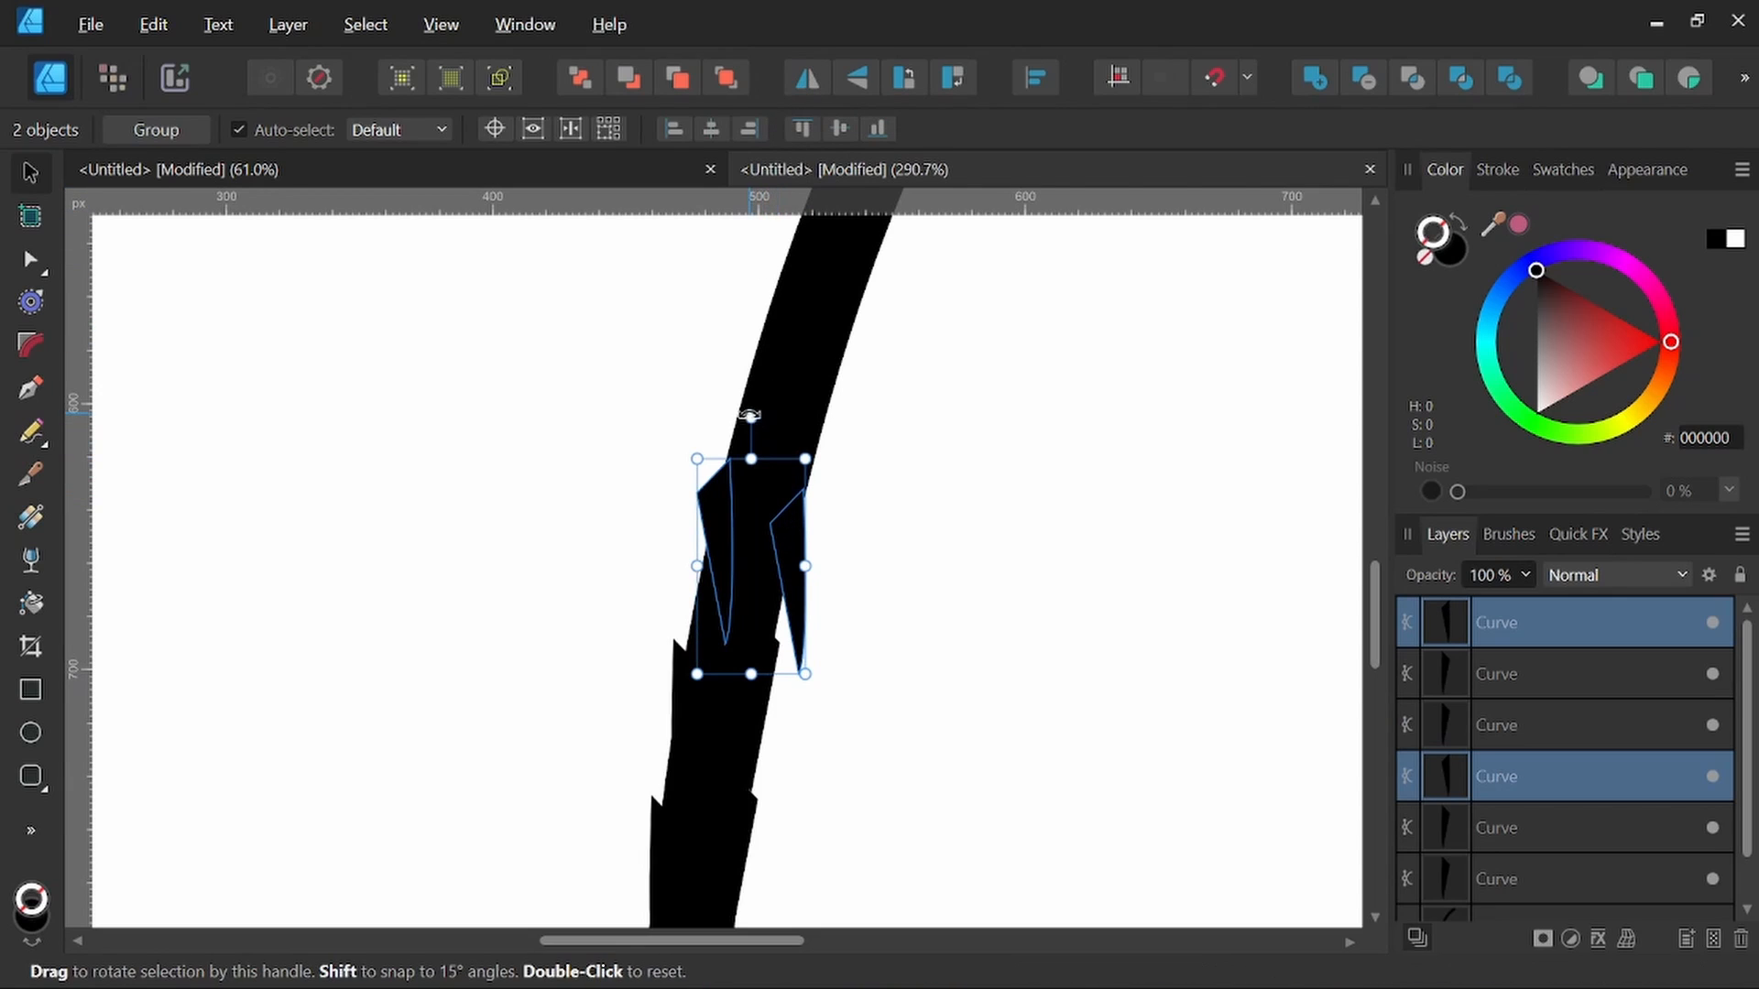
# Step: Rotate the flipped notch pair to follow the trunk's lean, and place a further rotated copy just above it
pyautogui.moveTo(750, 415); pyautogui.dragTo(785, 422)
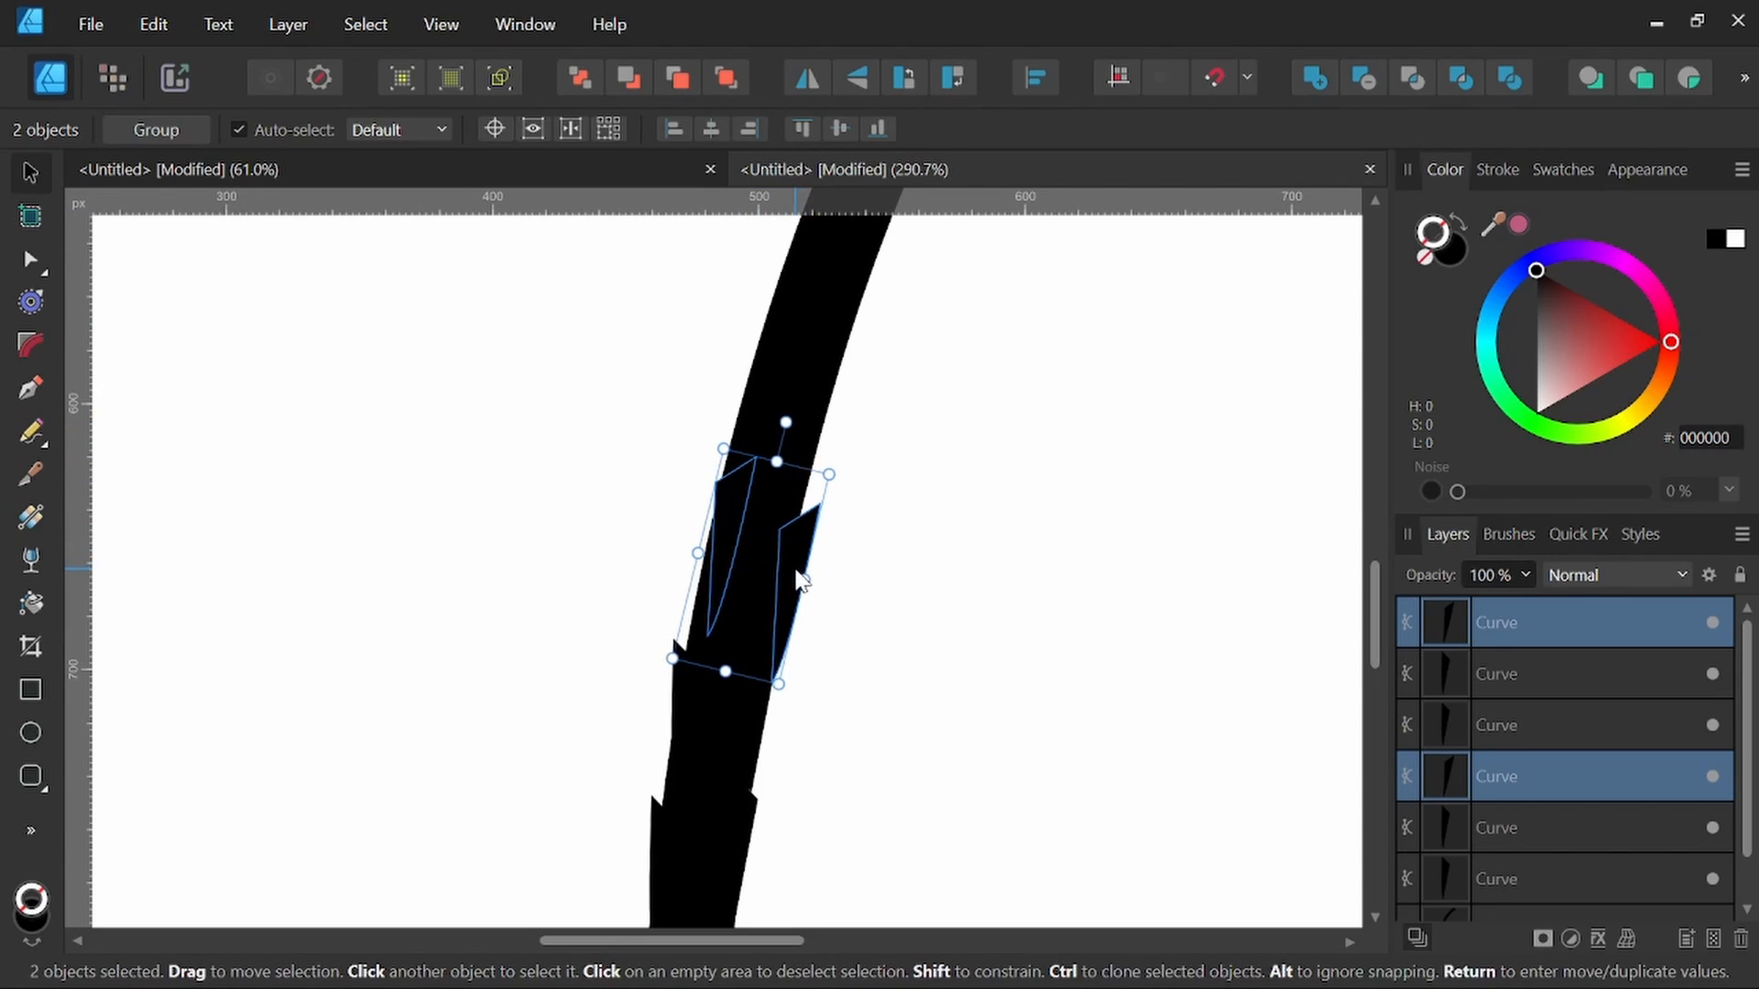
pyautogui.moveTo(799, 579); pyautogui.dragTo(790, 562)
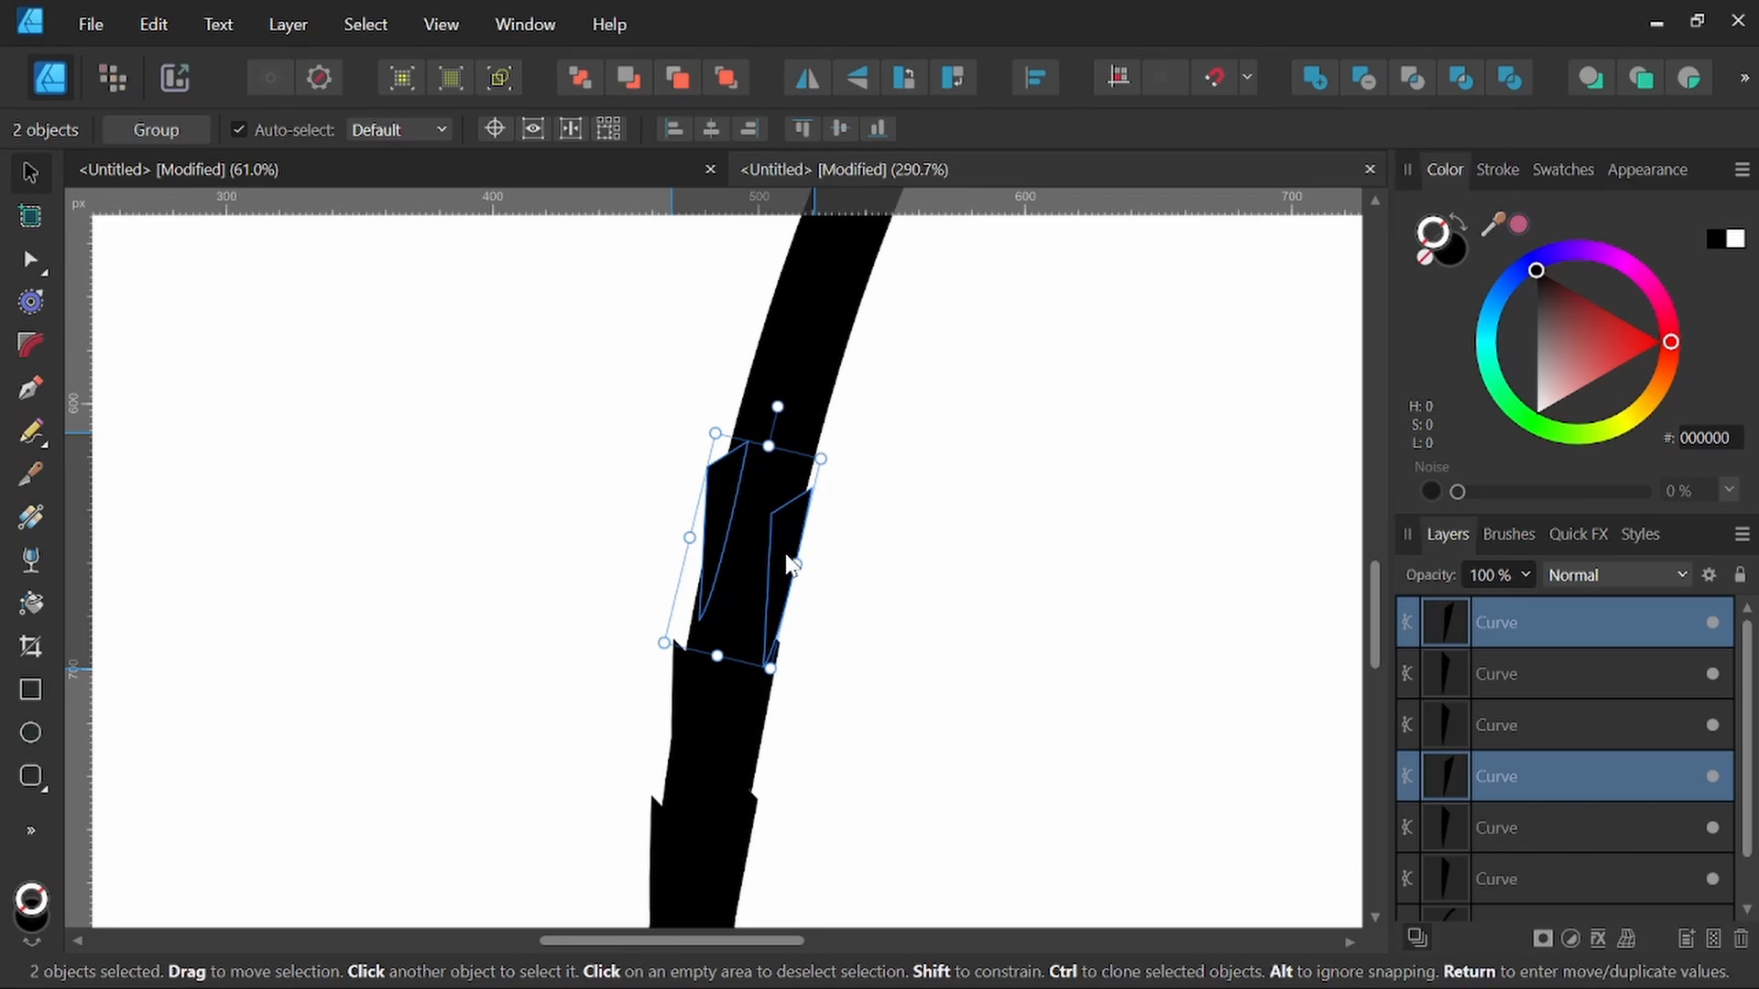
pyautogui.press('space')
pyautogui.moveTo(927, 538)
pyautogui.mouseDown()
pyautogui.moveTo(883, 503)
pyautogui.moveTo(821, 636)
pyautogui.moveTo(774, 632)
pyautogui.moveTo(789, 513)
pyautogui.moveTo(762, 500)
pyautogui.moveTo(783, 492)
pyautogui.moveTo(810, 416)
pyautogui.mouseUp()
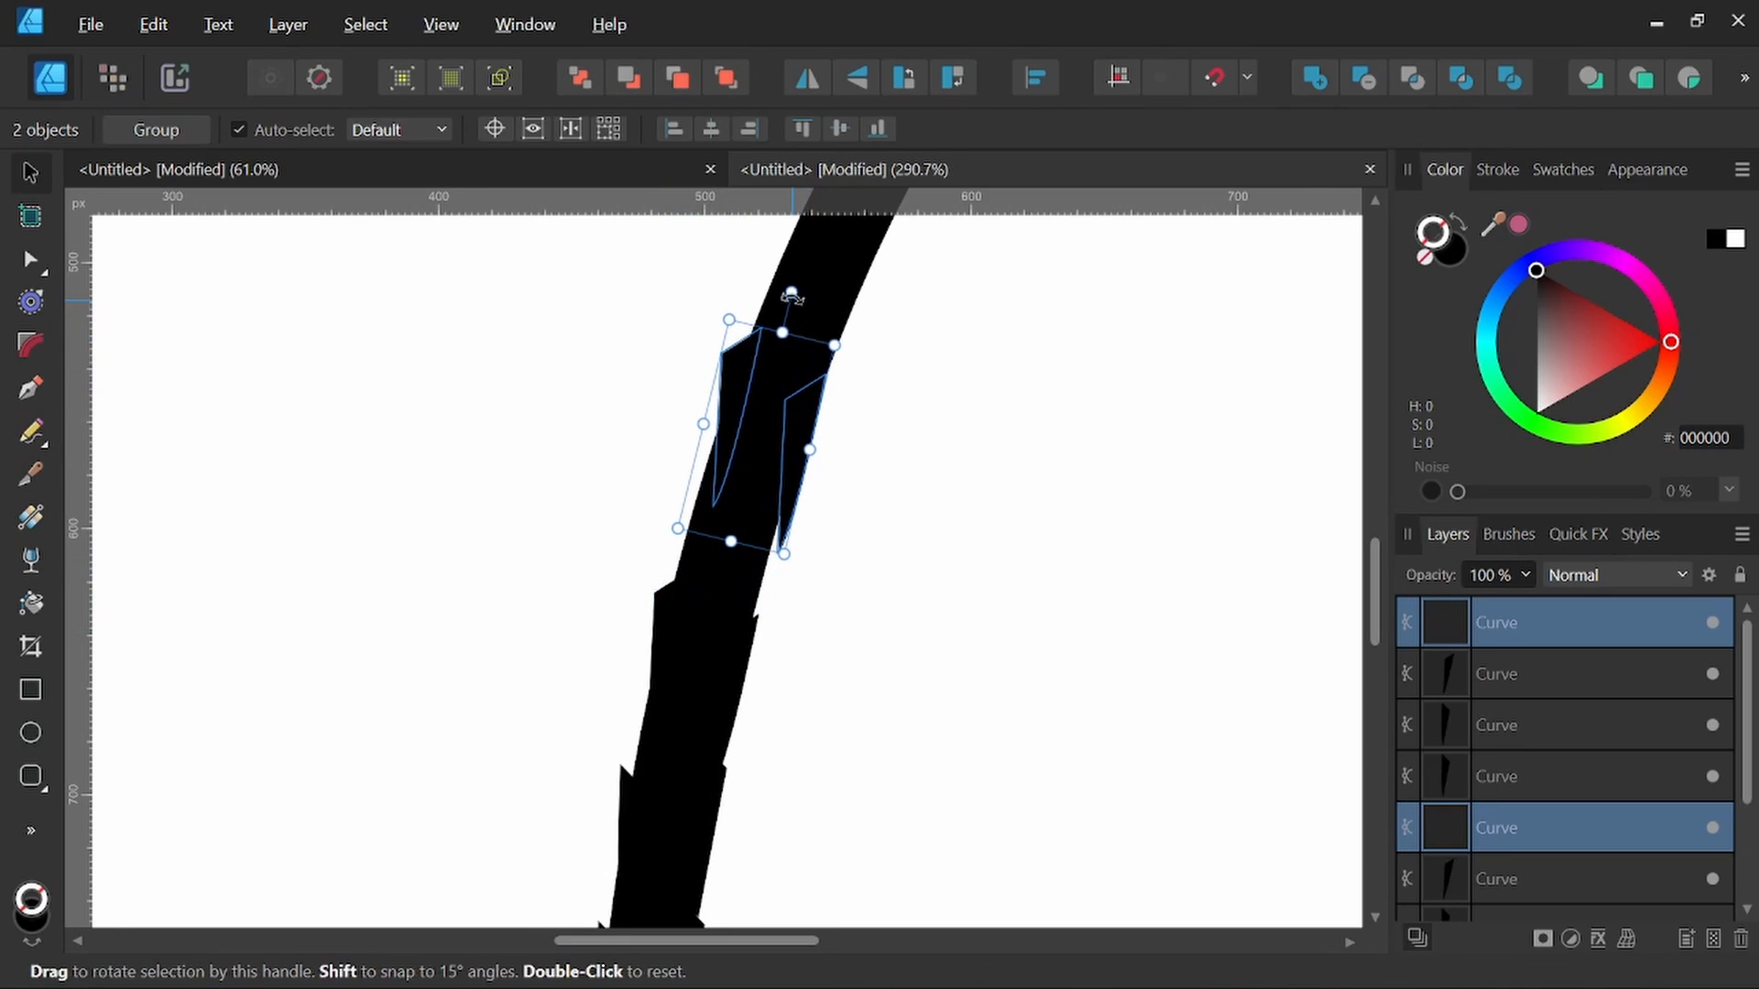
pyautogui.moveTo(793, 293); pyautogui.dragTo(808, 296)
pyautogui.moveTo(874, 350); pyautogui.dragTo(887, 507)
# Step: Flip the left notch of the newest pair horizontally, rotate it slightly and fit it against the trunk's left edge
pyautogui.click(770, 551)
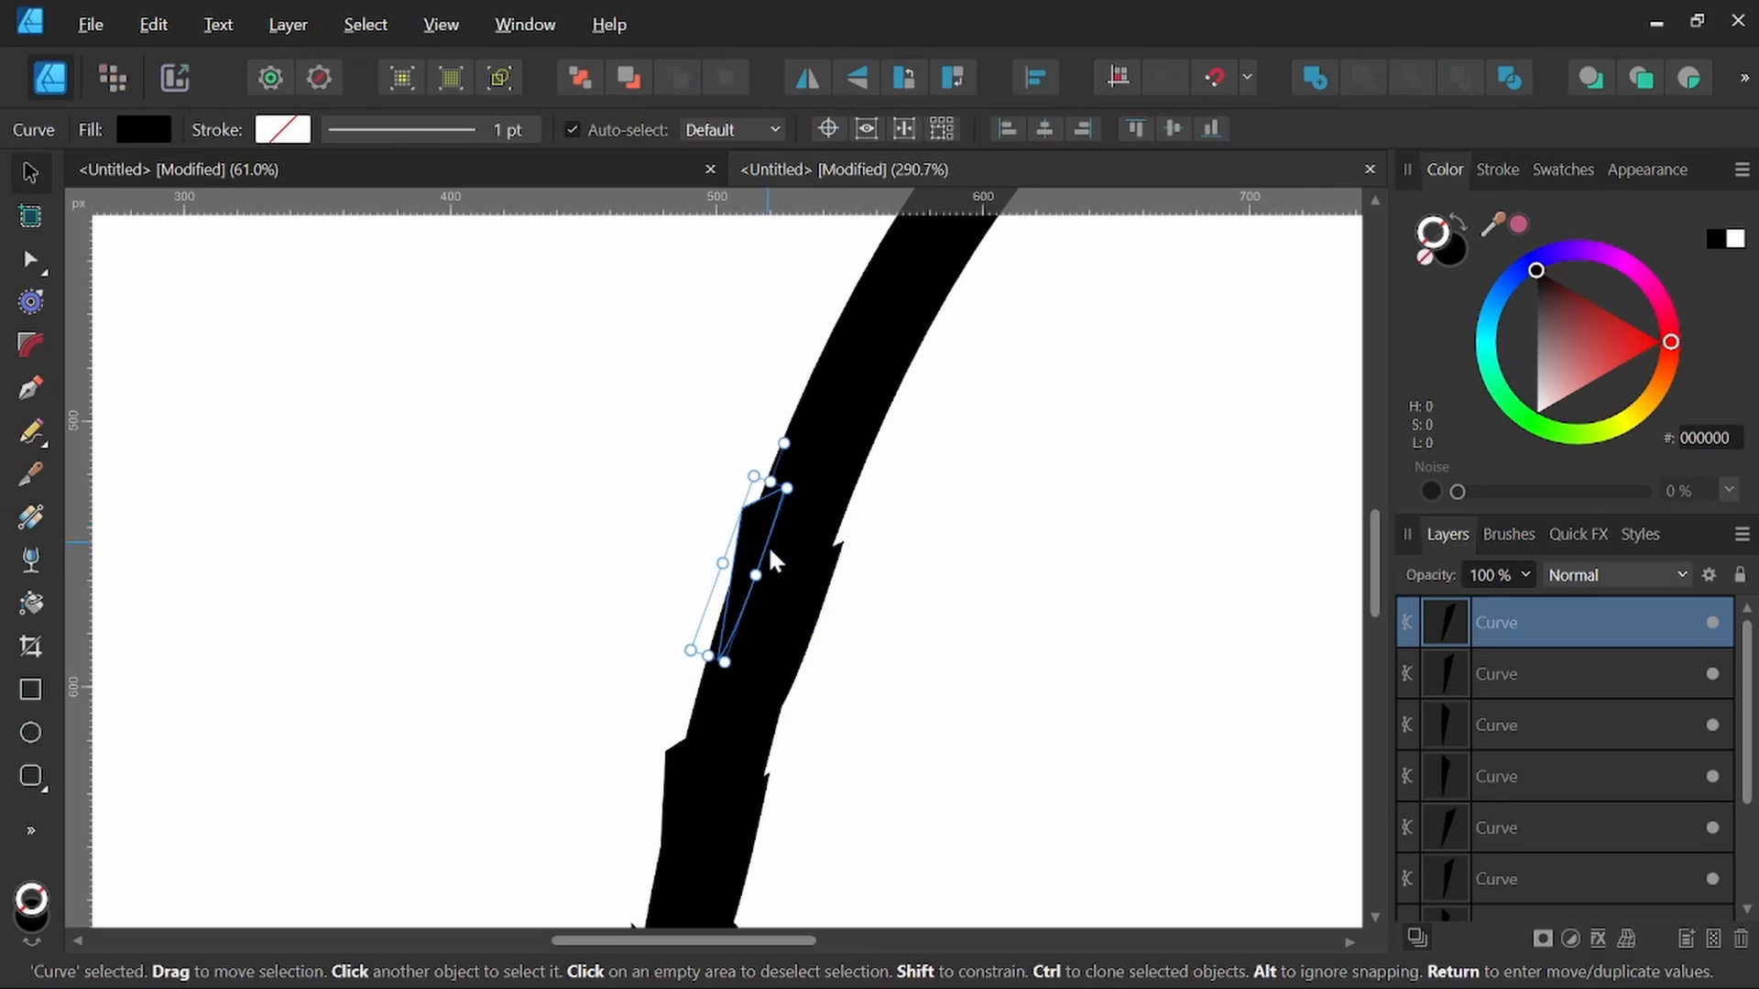
pyautogui.moveTo(783, 443)
pyautogui.mouseDown()
pyautogui.moveTo(718, 443)
pyautogui.moveTo(786, 432)
pyautogui.mouseUp()
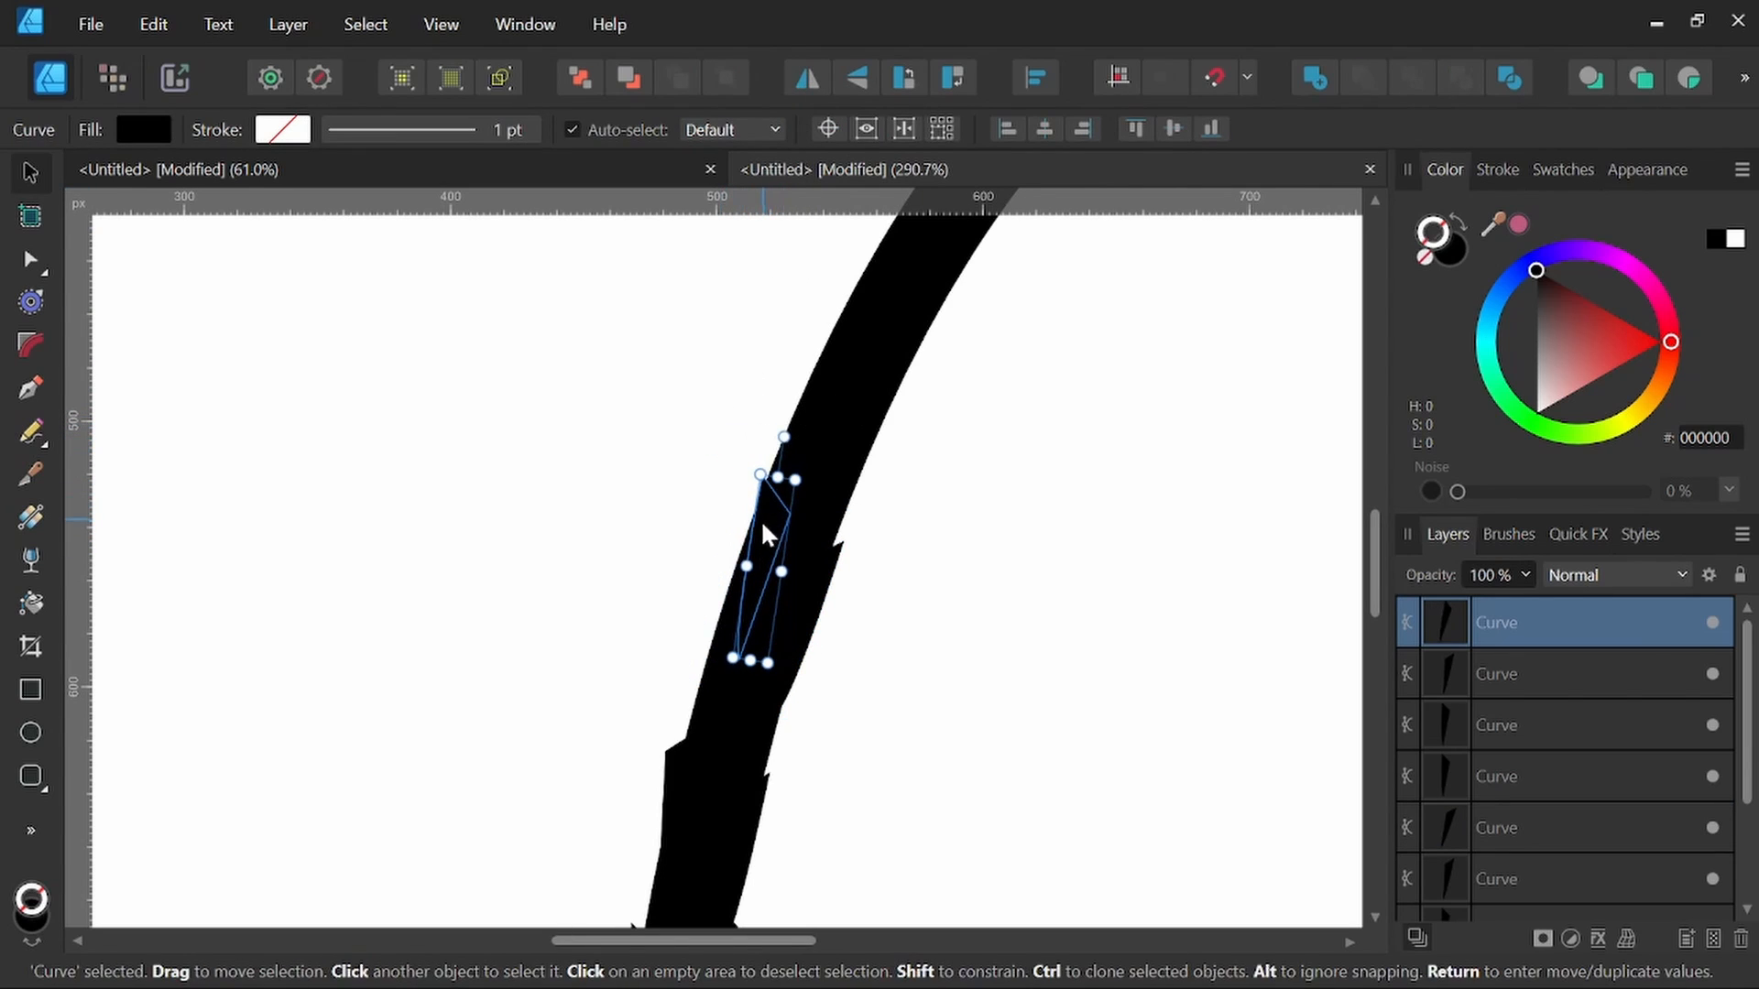
pyautogui.moveTo(760, 520); pyautogui.dragTo(756, 521)
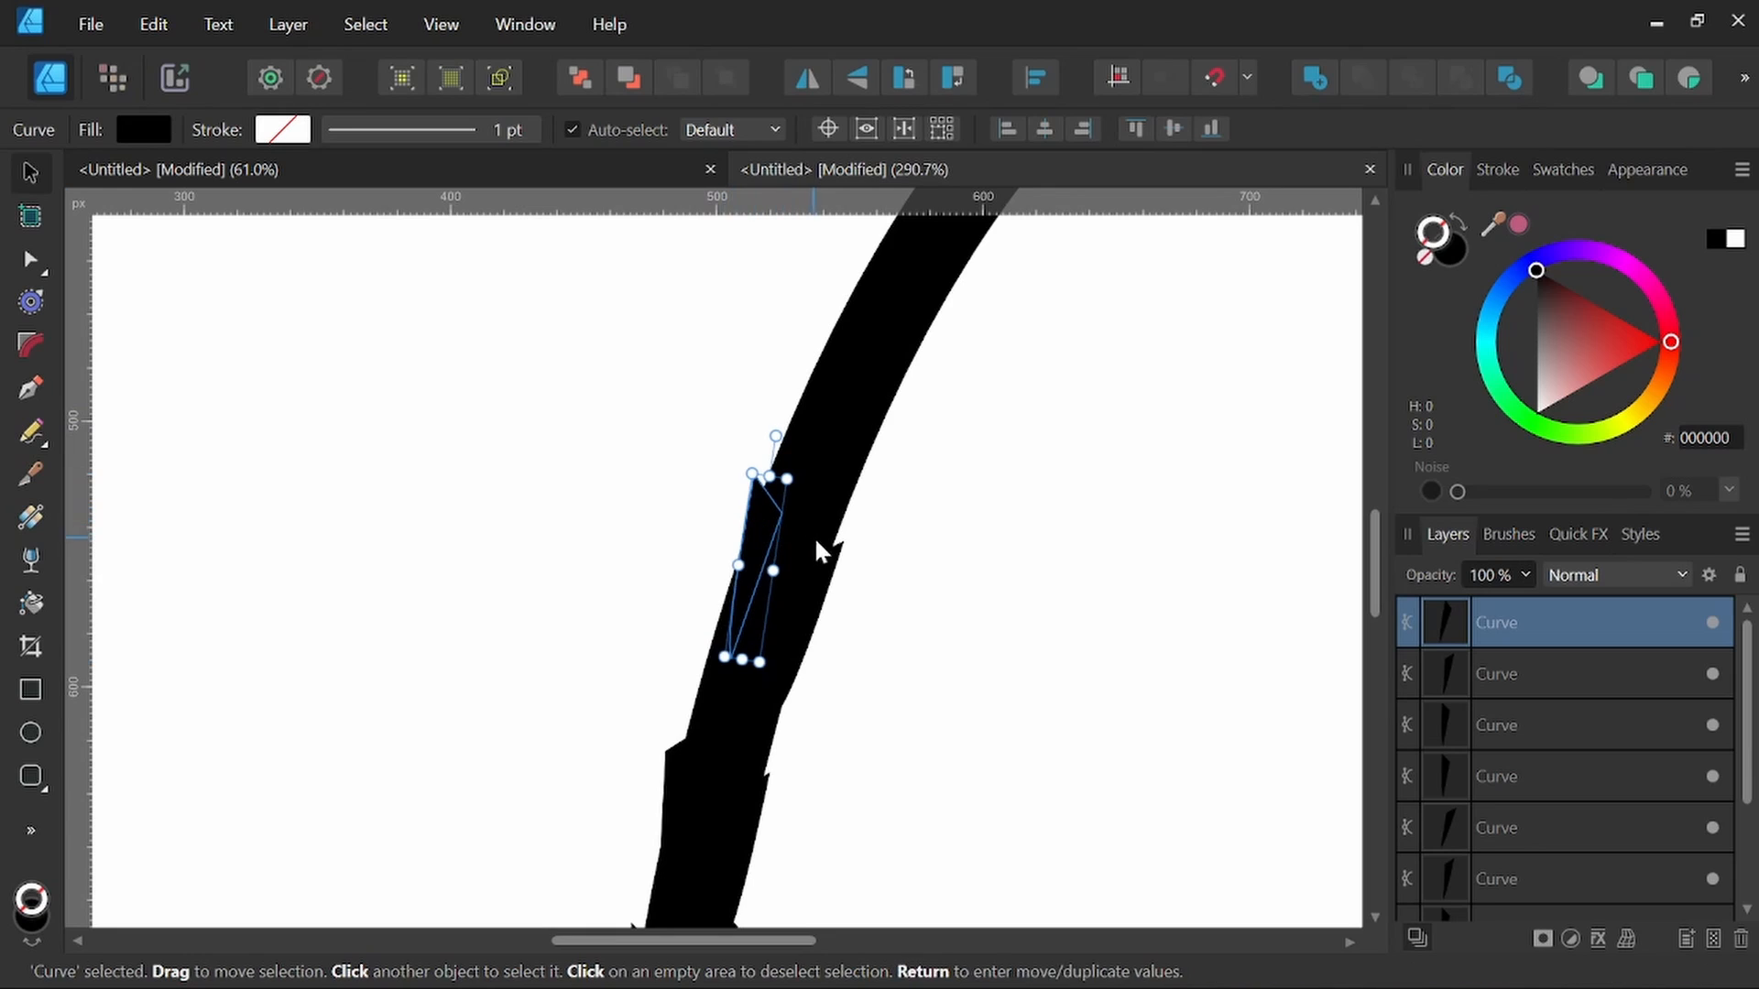
# Step: Duplicate the adjusted left and right notches further up the trunk and rotate the copy clockwise to follow the curve
pyautogui.keyDown('shift'); pyautogui.click(825, 579); pyautogui.keyUp('shift')
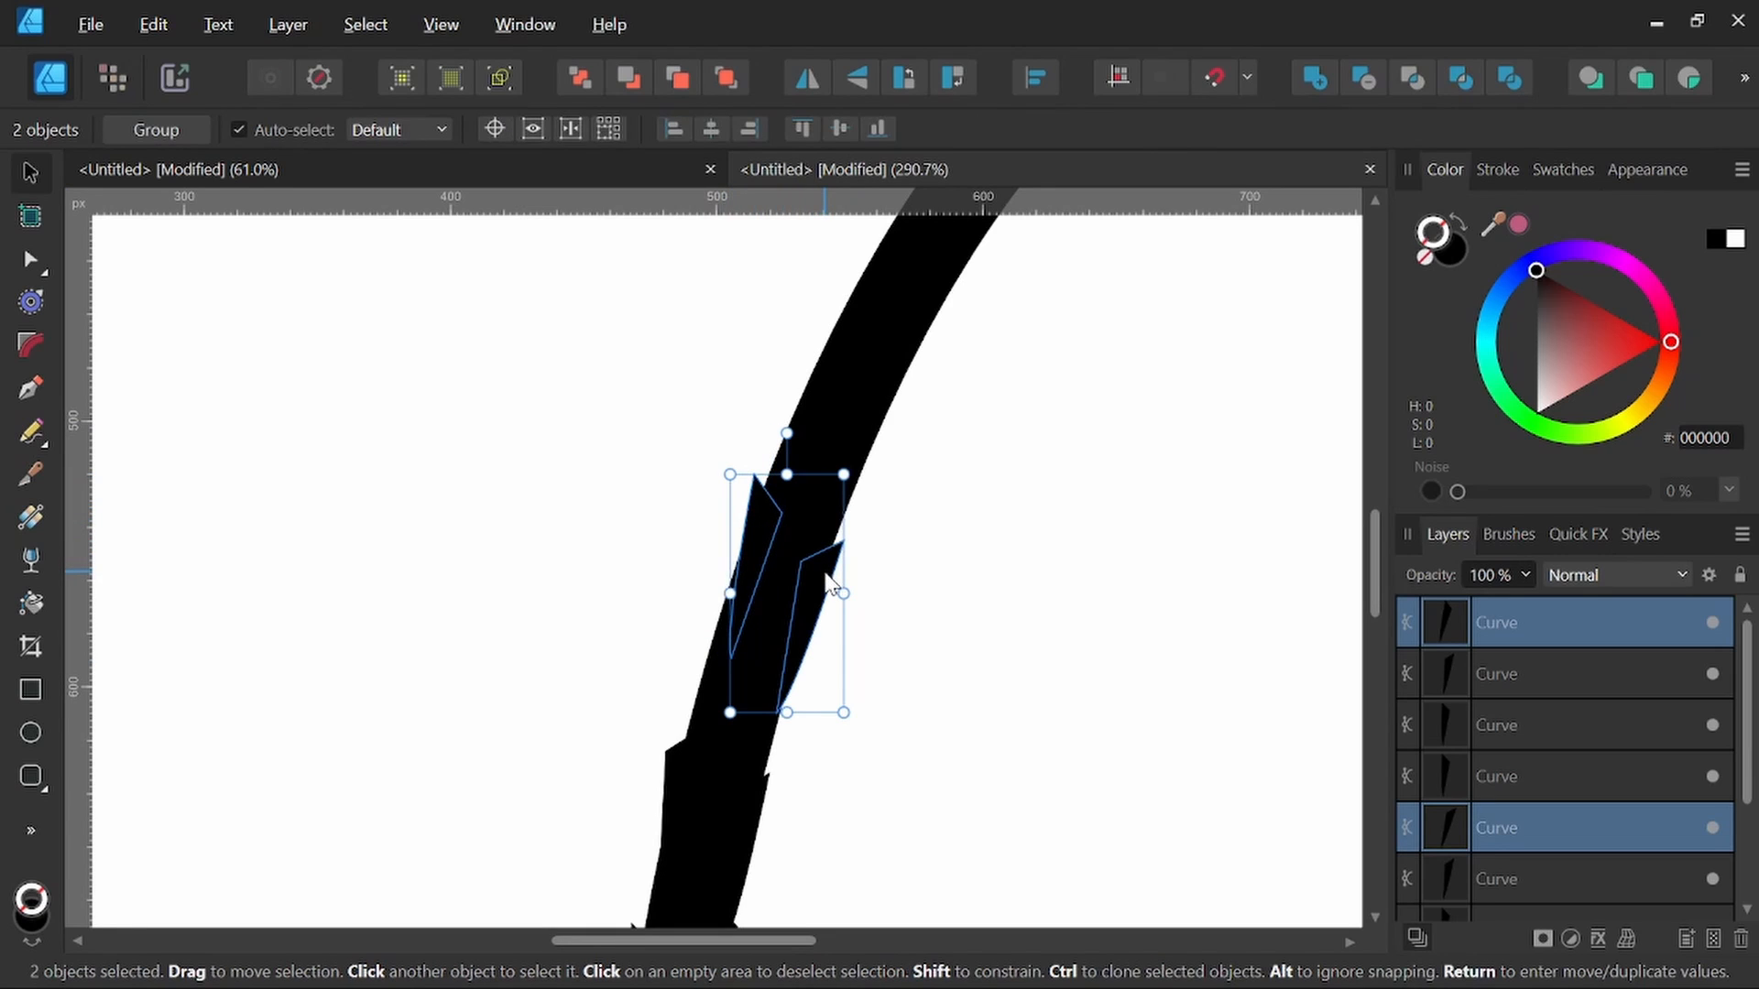
pyautogui.moveTo(829, 582); pyautogui.dragTo(717, 650)
pyautogui.scroll(-2, 959, 284)
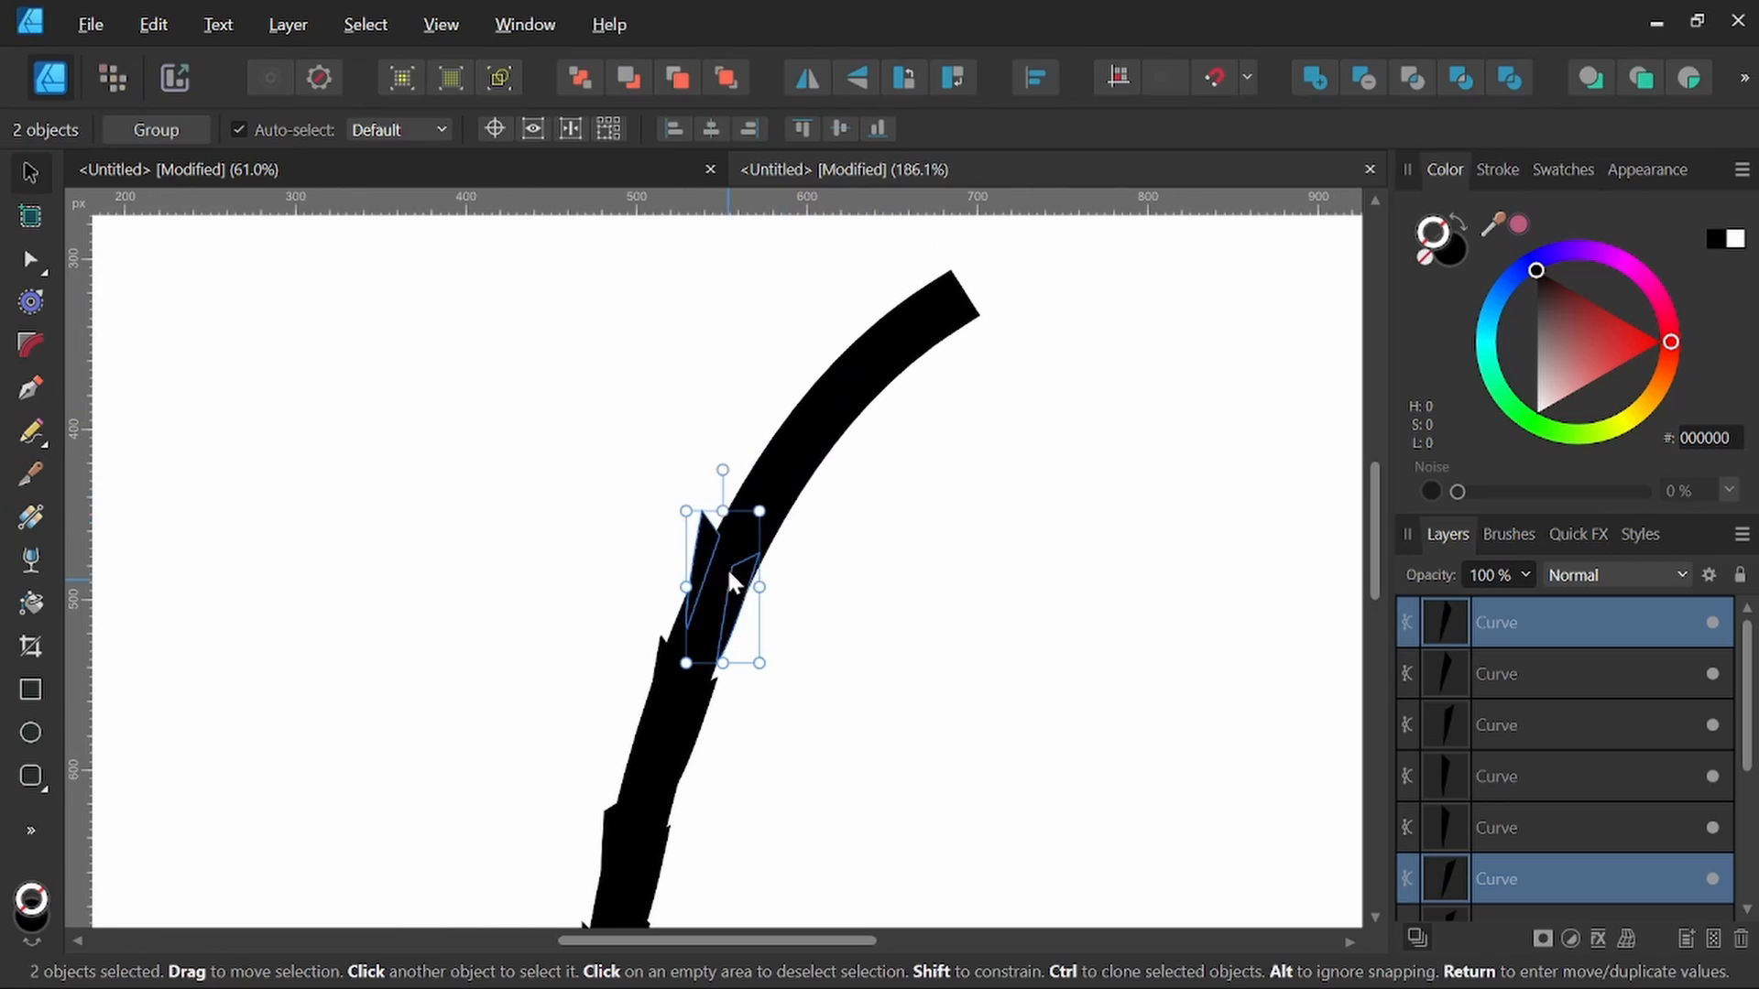
pyautogui.scroll(2, 728, 559)
pyautogui.moveTo(724, 446); pyautogui.dragTo(755, 447)
# Step: Place one more copy of the notch pair near the trunk's upper end and rotate it to match the stronger bend
pyautogui.press('space')
pyautogui.moveTo(756, 588); pyautogui.dragTo(900, 369)
pyautogui.press('space')
pyautogui.moveTo(1025, 318); pyautogui.dragTo(880, 546)
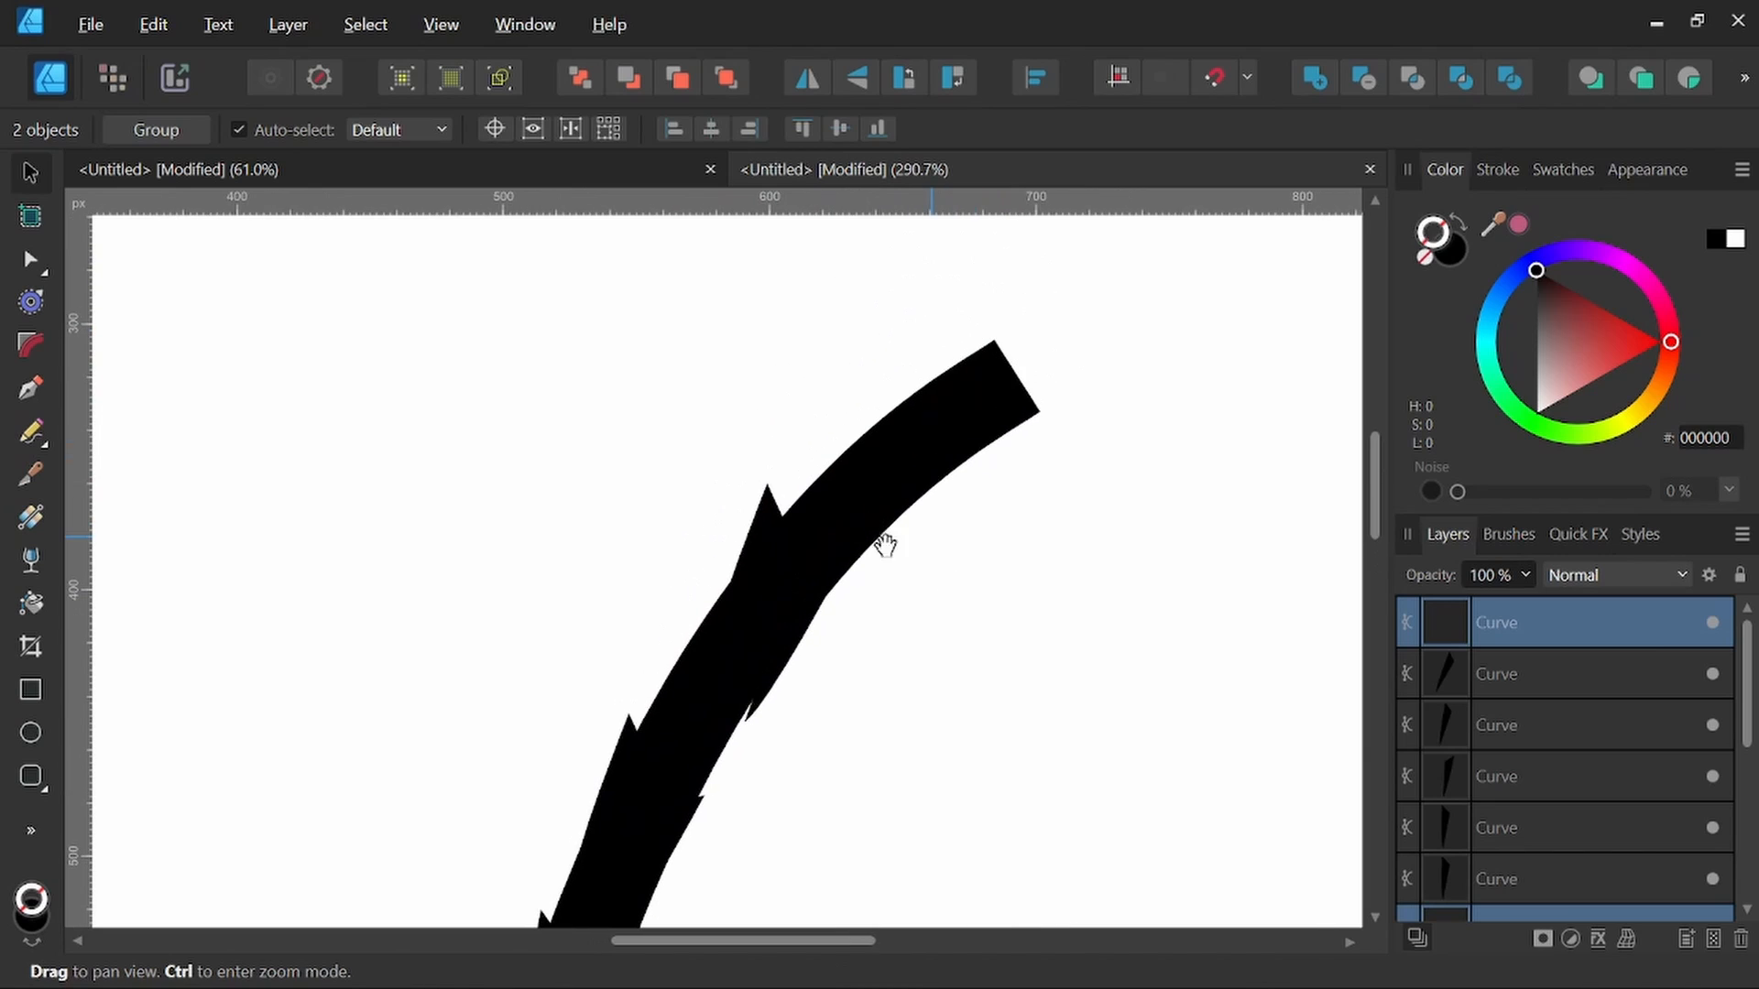
pyautogui.moveTo(787, 444); pyautogui.dragTo(806, 444)
pyautogui.press('space')
# Step: Merge the trunk and all its notches into one shape with Add, and move it to the right side of the page
pyautogui.scroll(-6, 943, 553)
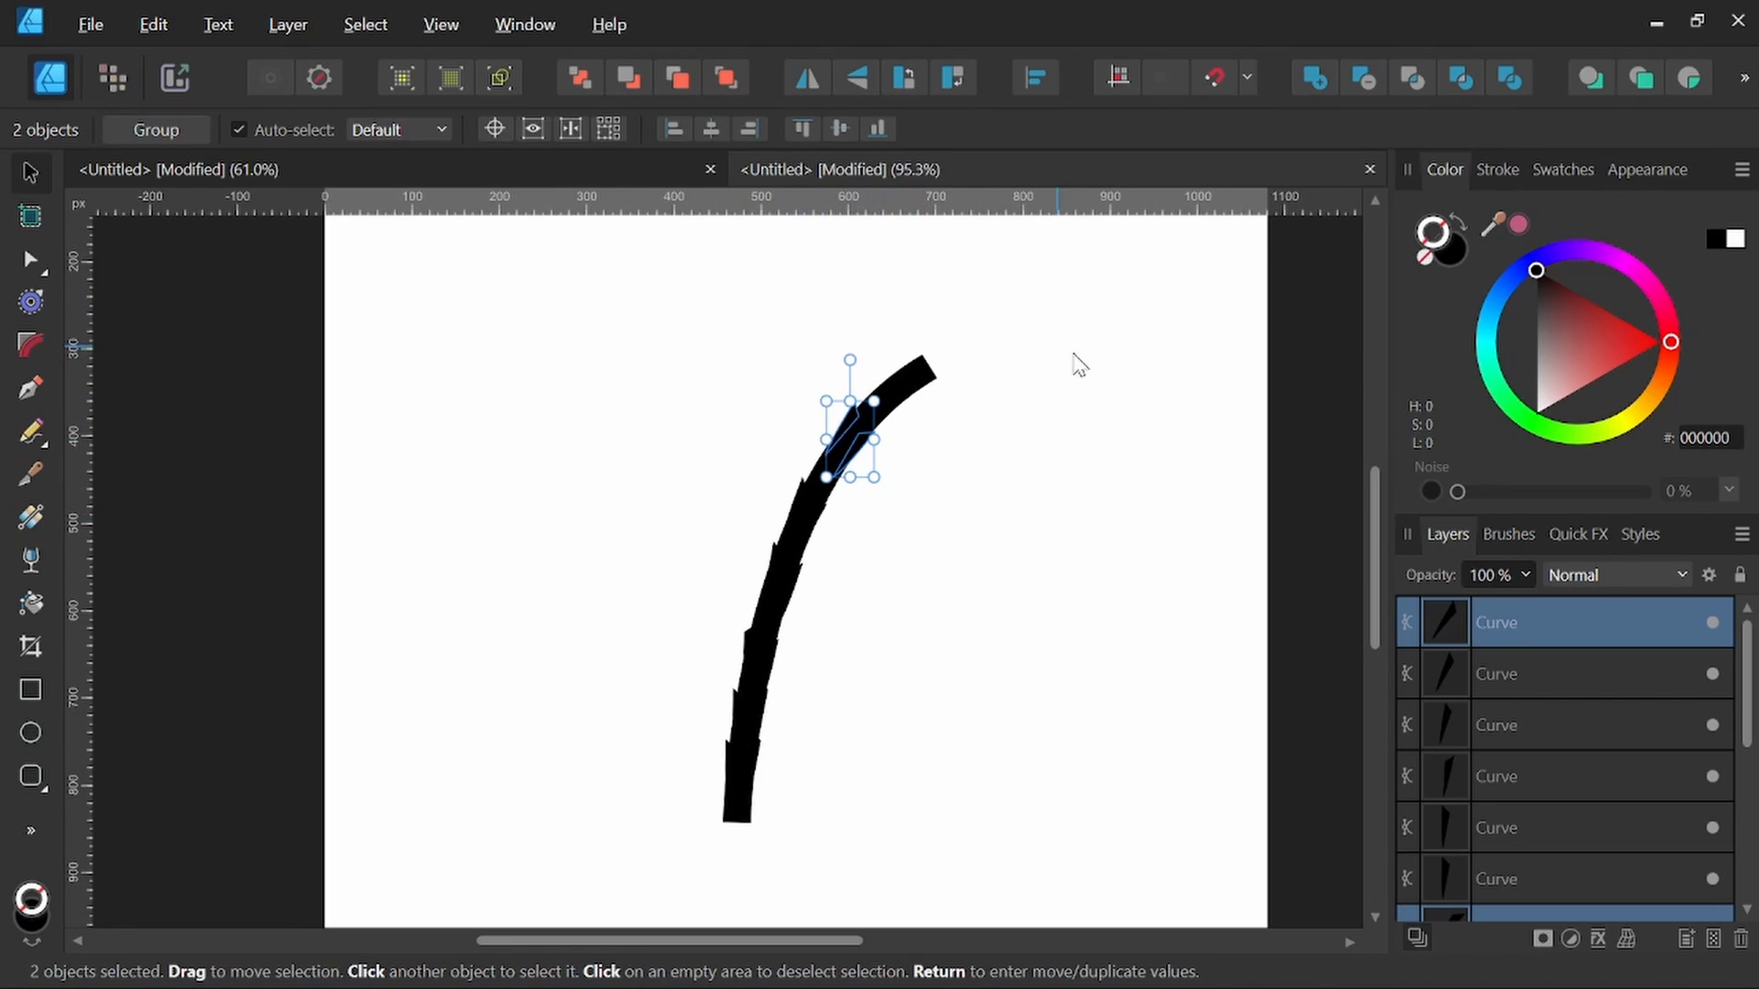
pyautogui.click(878, 619)
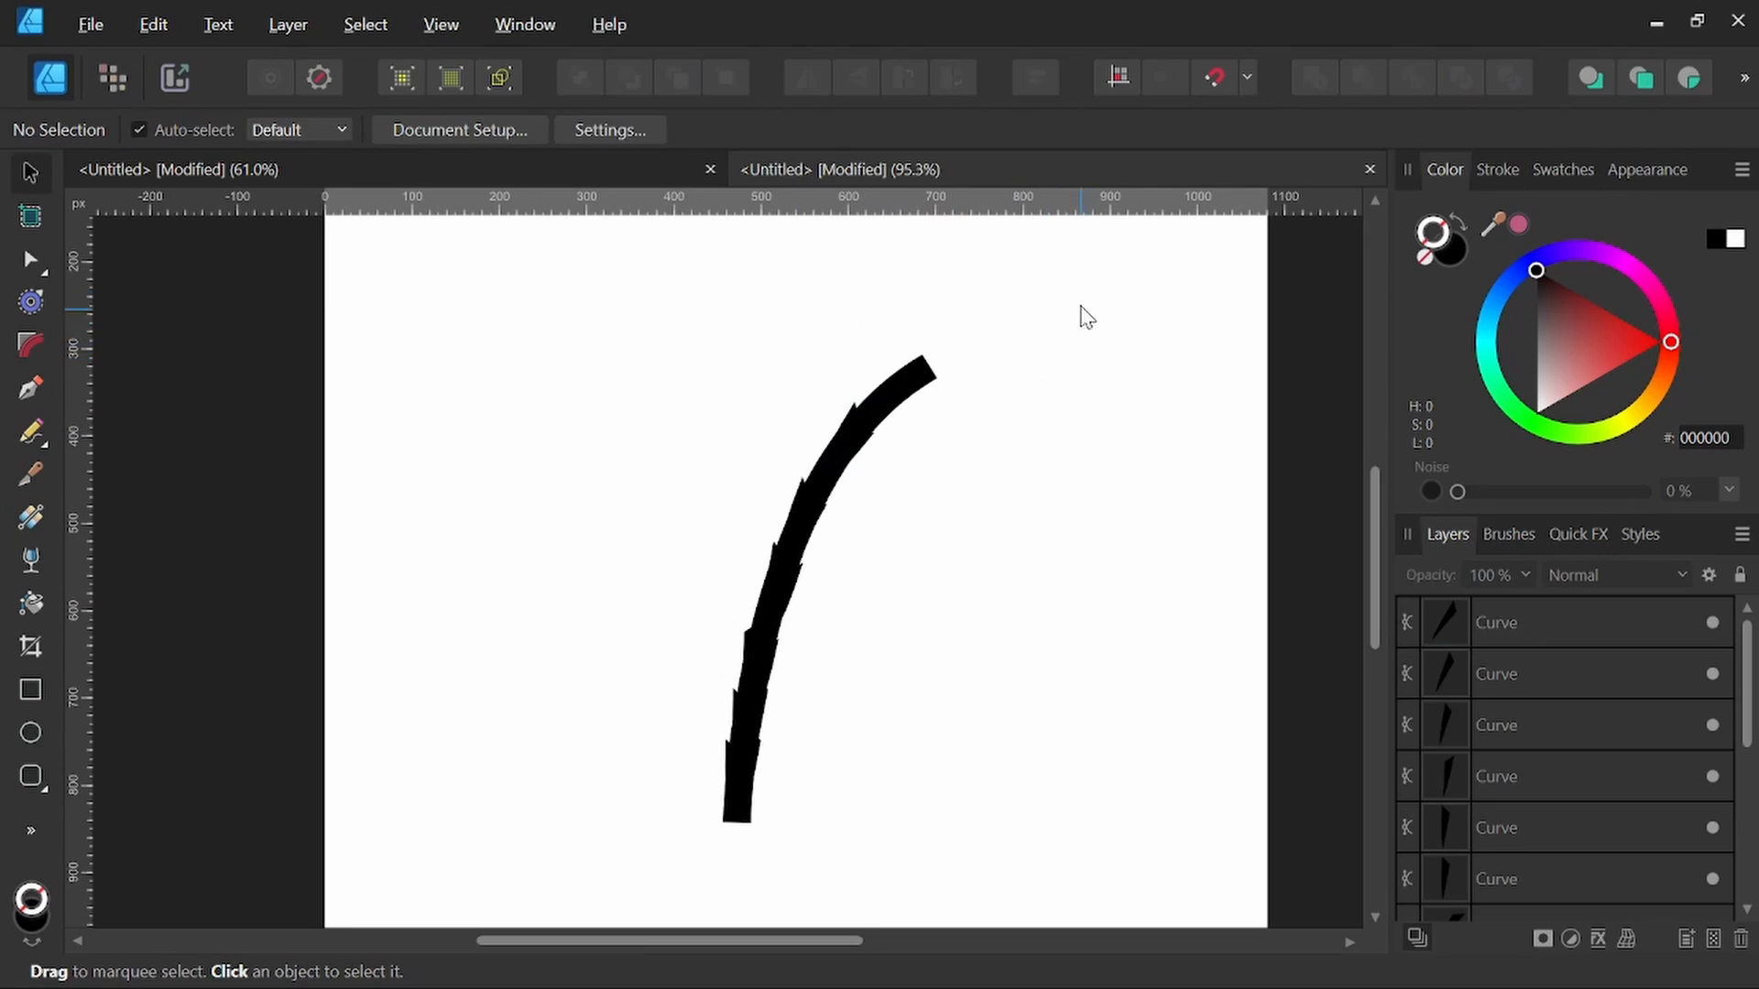
pyautogui.moveTo(1081, 300)
pyautogui.mouseDown()
pyautogui.moveTo(1001, 667)
pyautogui.moveTo(768, 822)
pyautogui.moveTo(550, 891)
pyautogui.mouseUp()
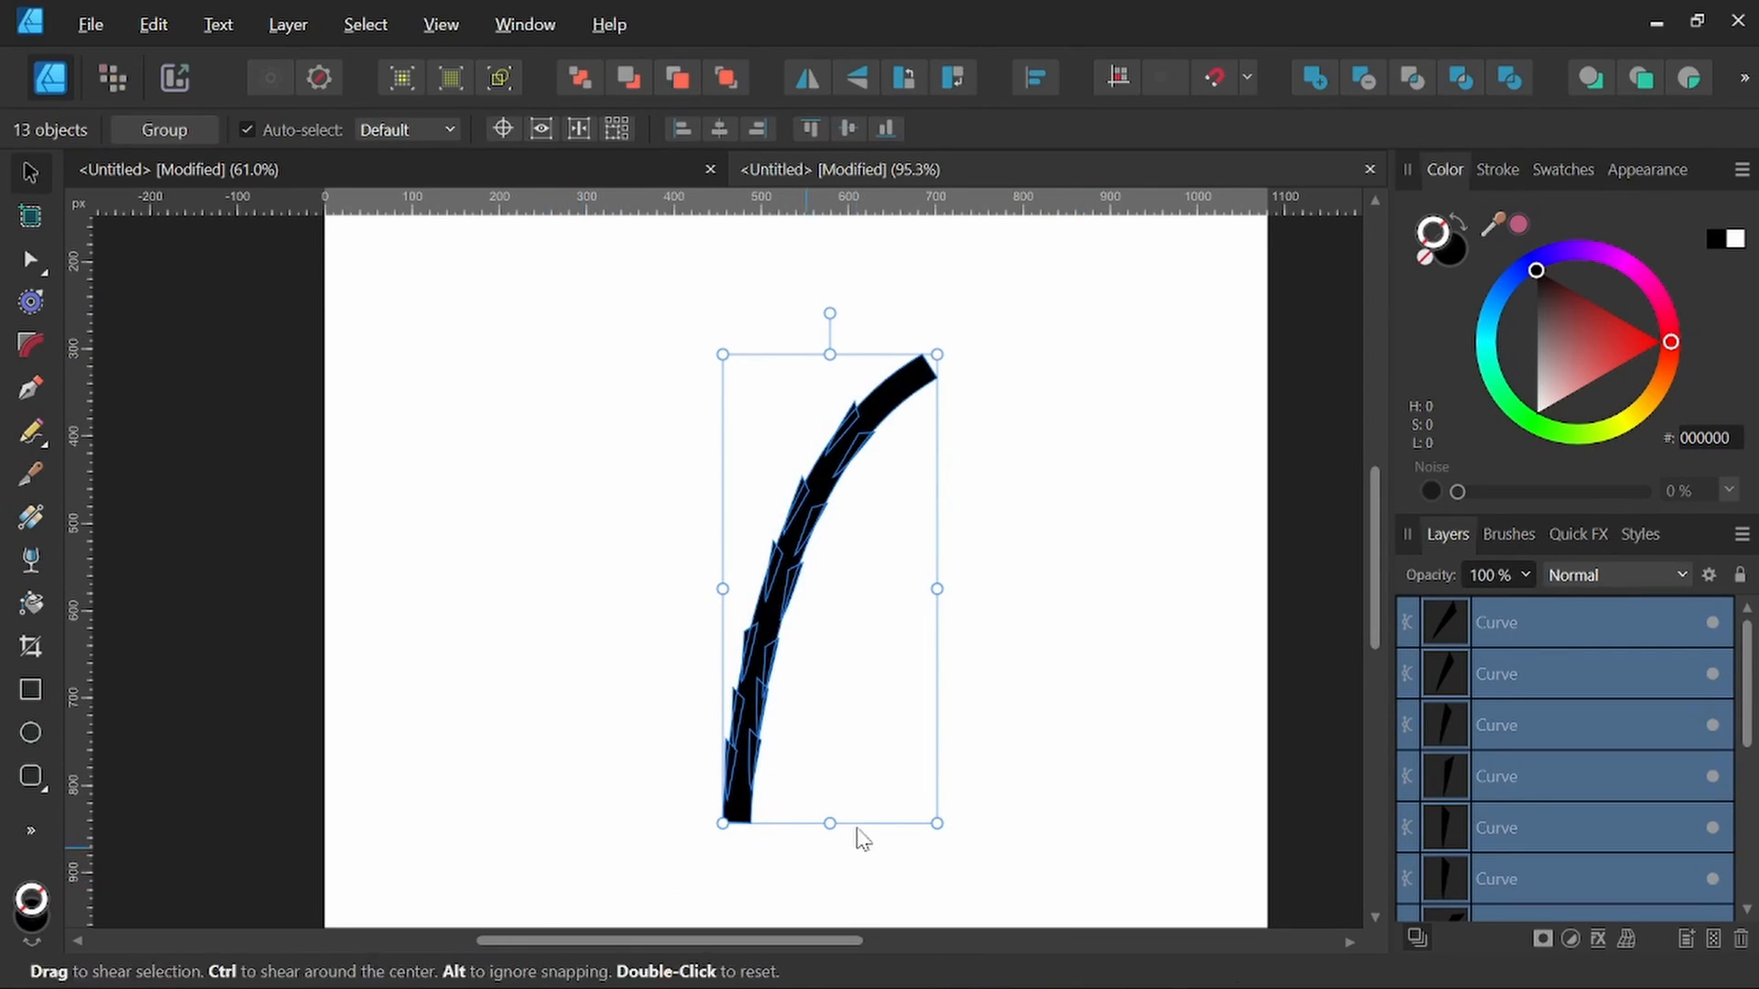
pyautogui.click(1314, 80)
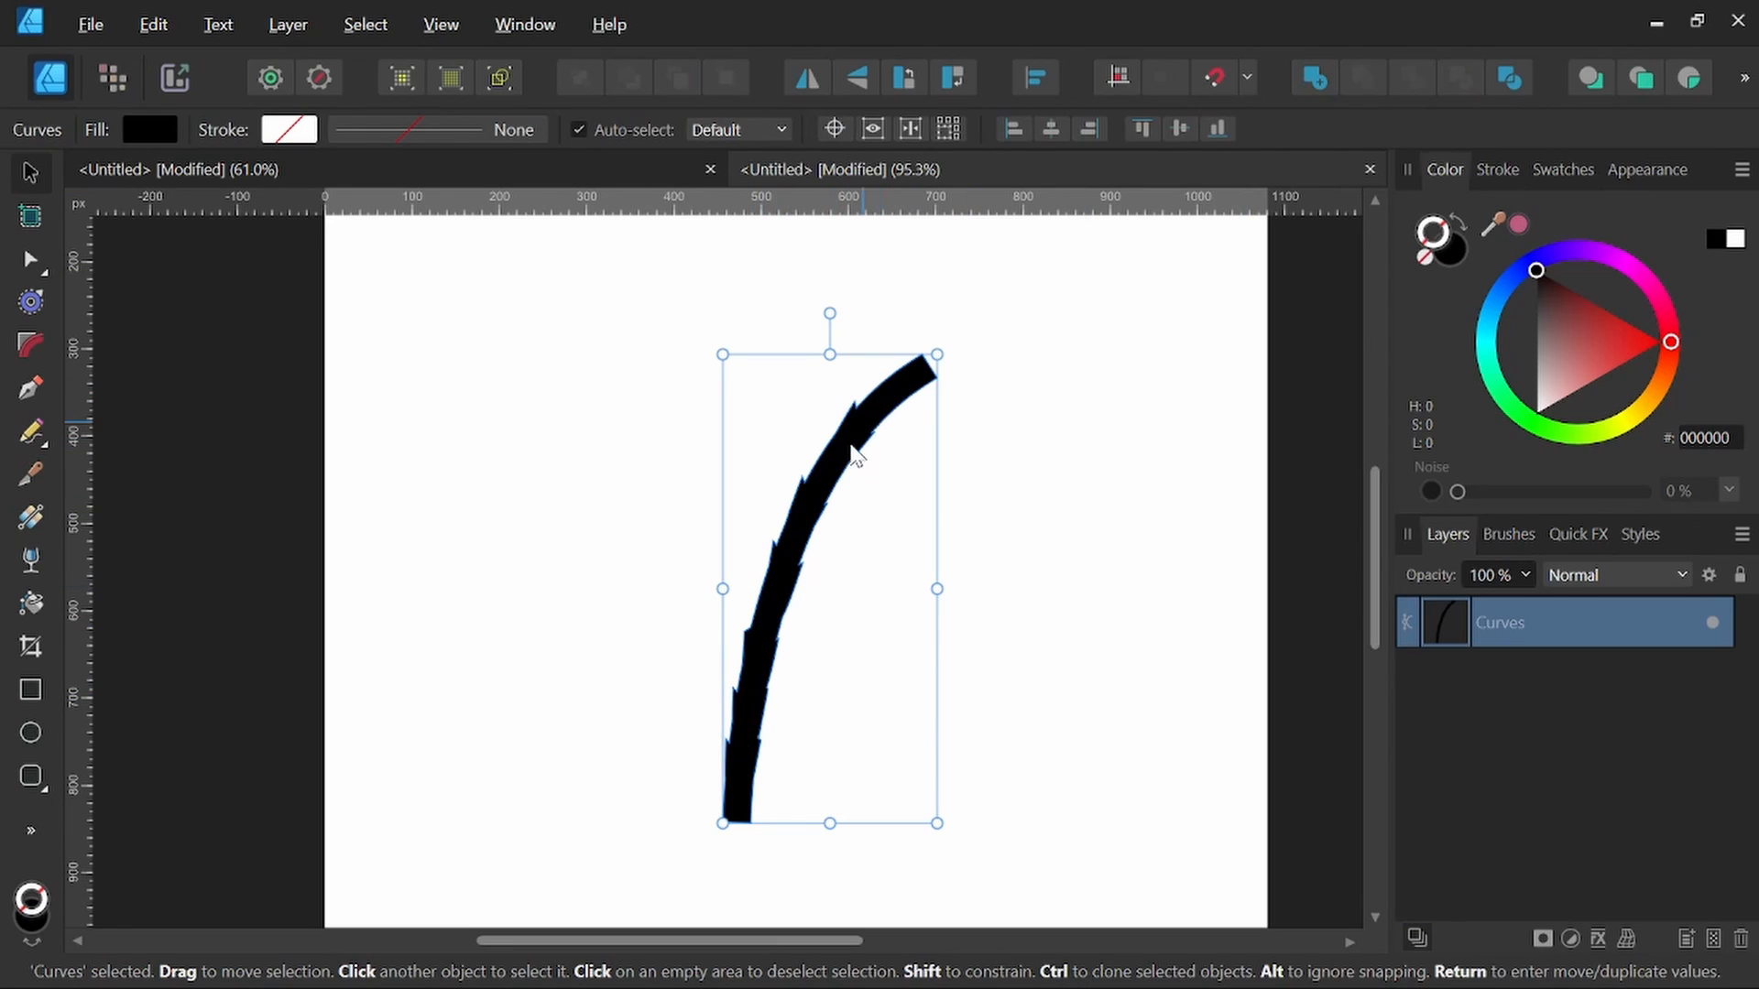
pyautogui.click(953, 513)
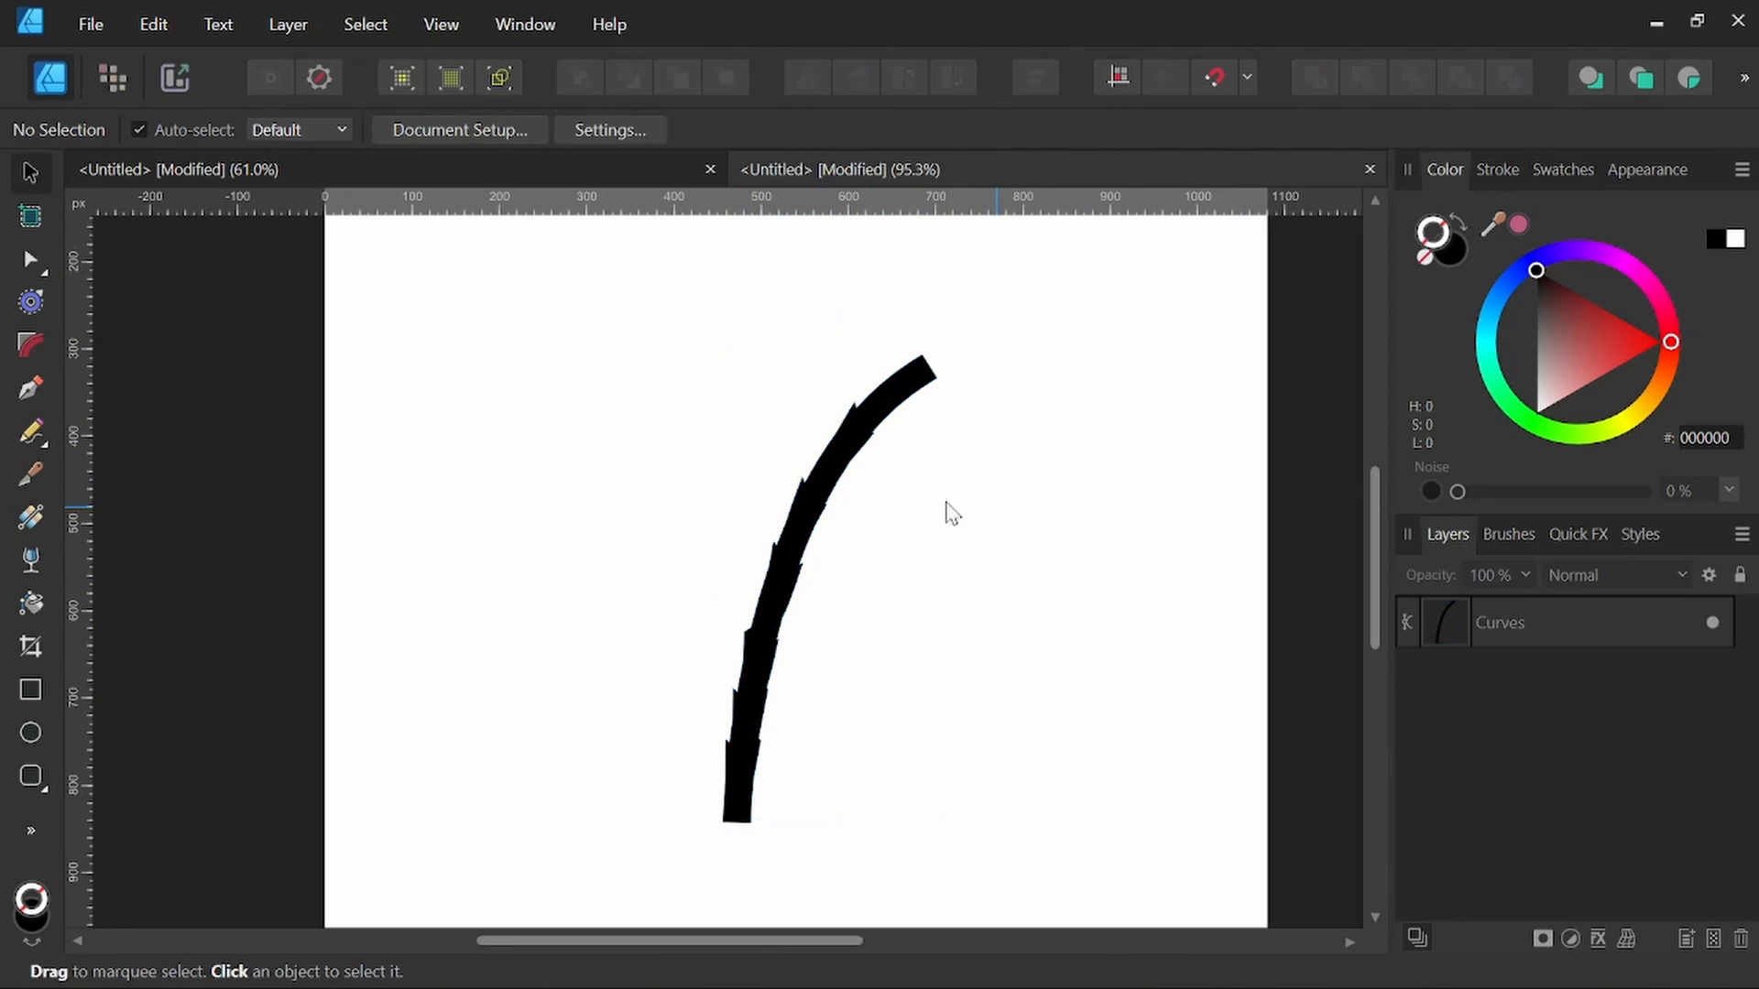
pyautogui.moveTo(794, 518); pyautogui.dragTo(1026, 523)
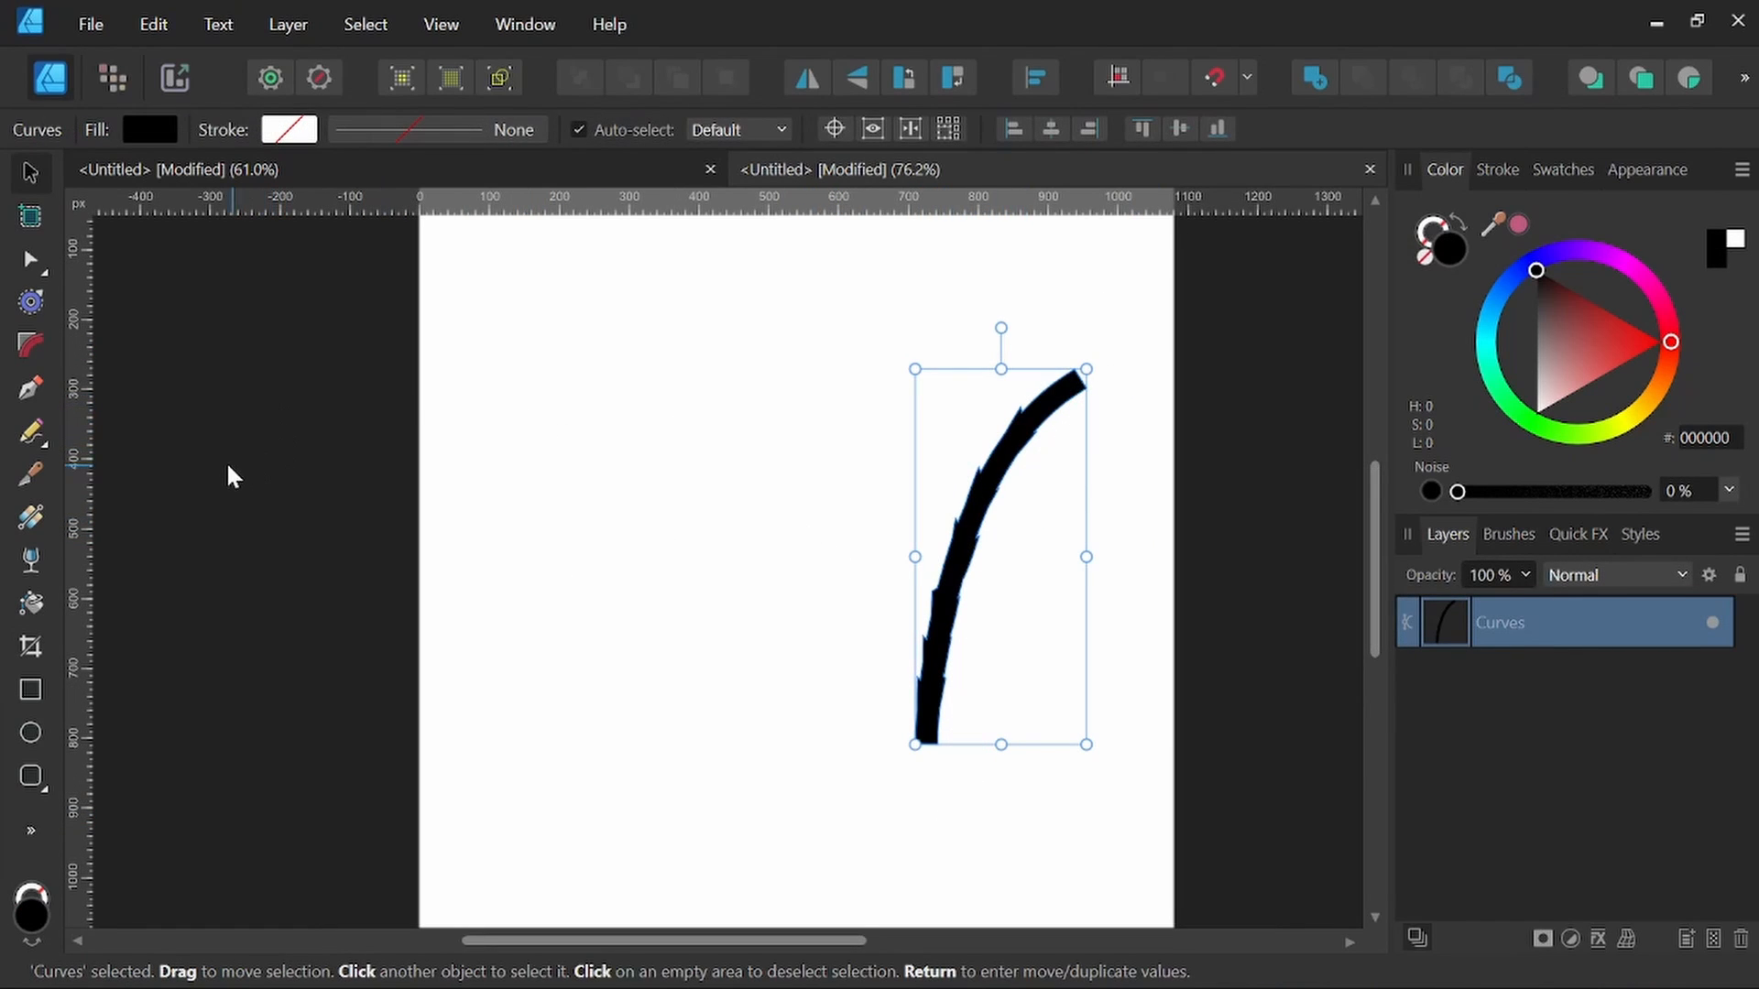
# Step: Draw a closed crescent-shaped leaf about 150 px wide with the Pen tool left of the trunk, and fill it black
pyautogui.click(30, 392)
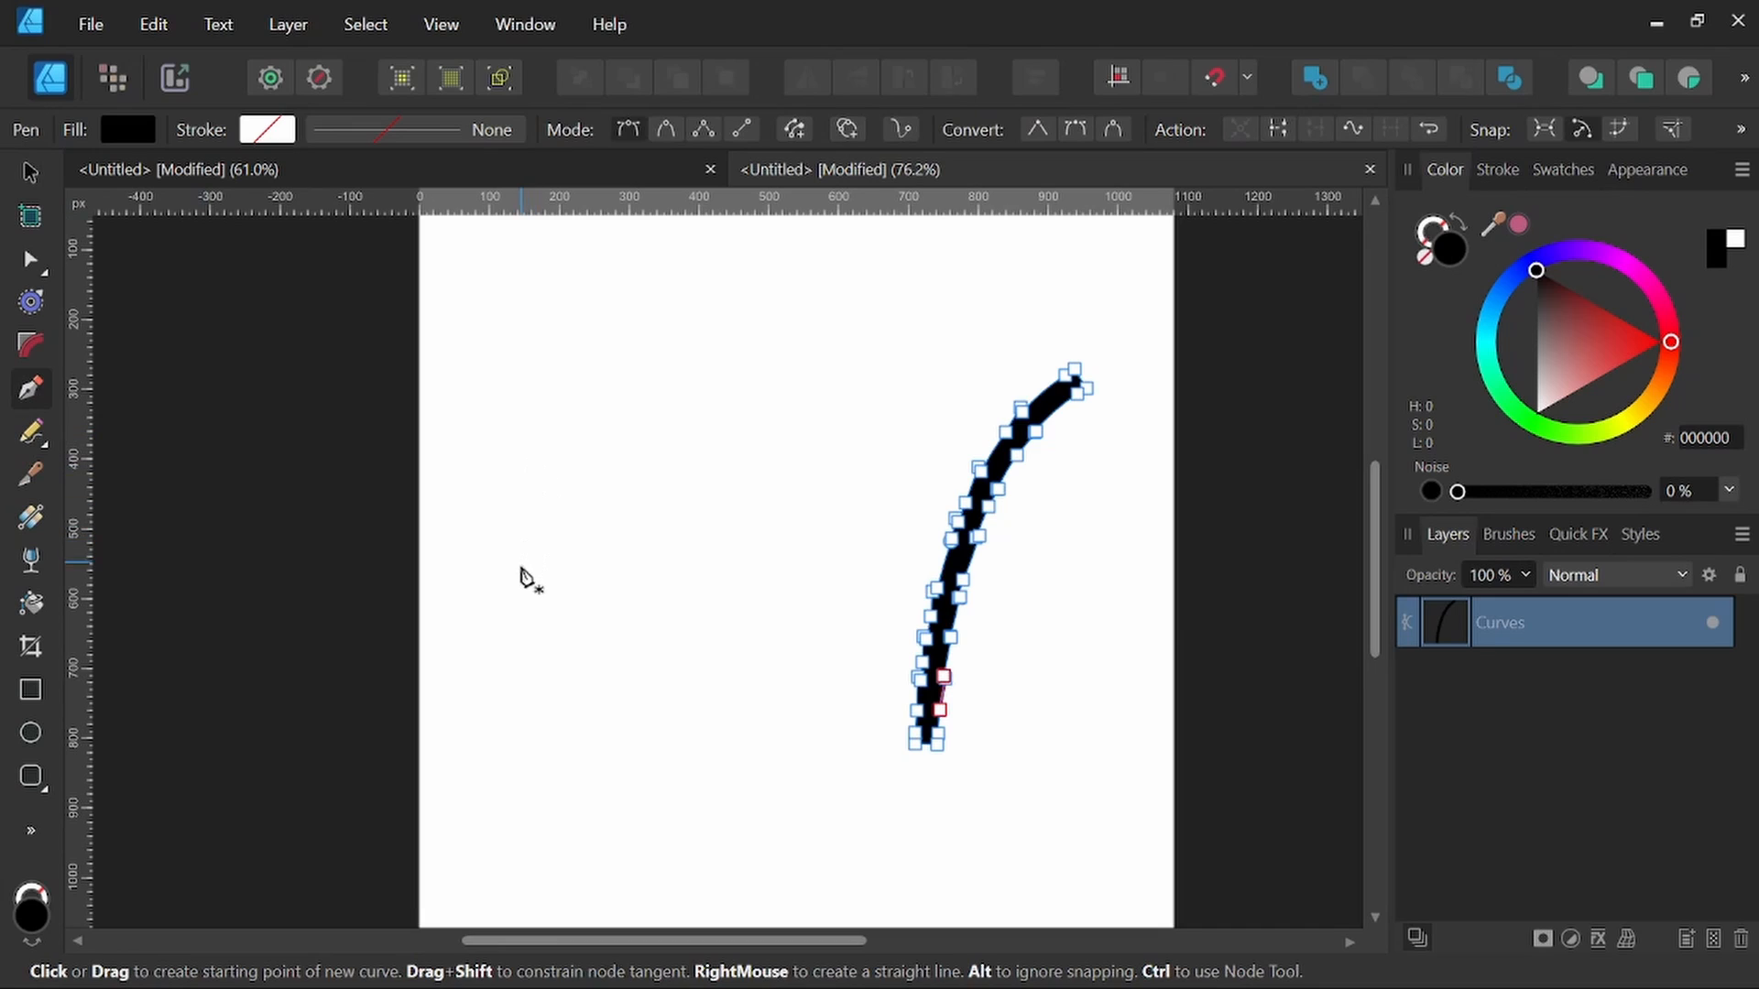
pyautogui.click(520, 569)
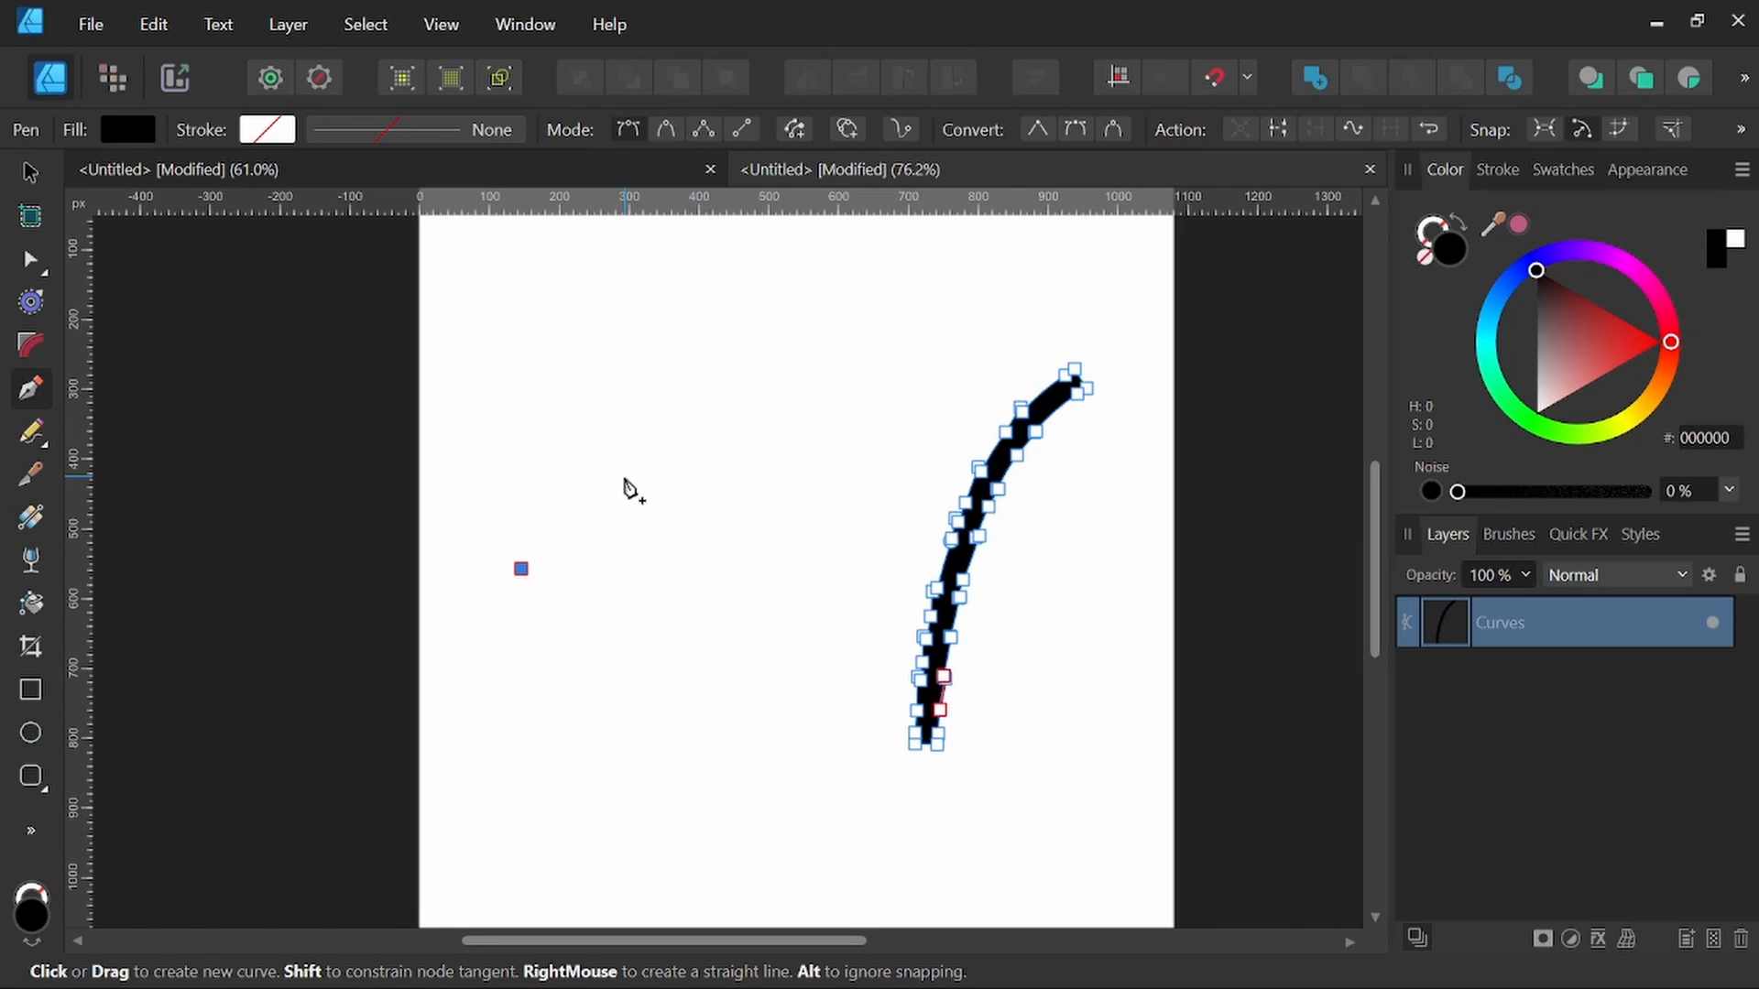
pyautogui.moveTo(625, 477); pyautogui.dragTo(740, 493)
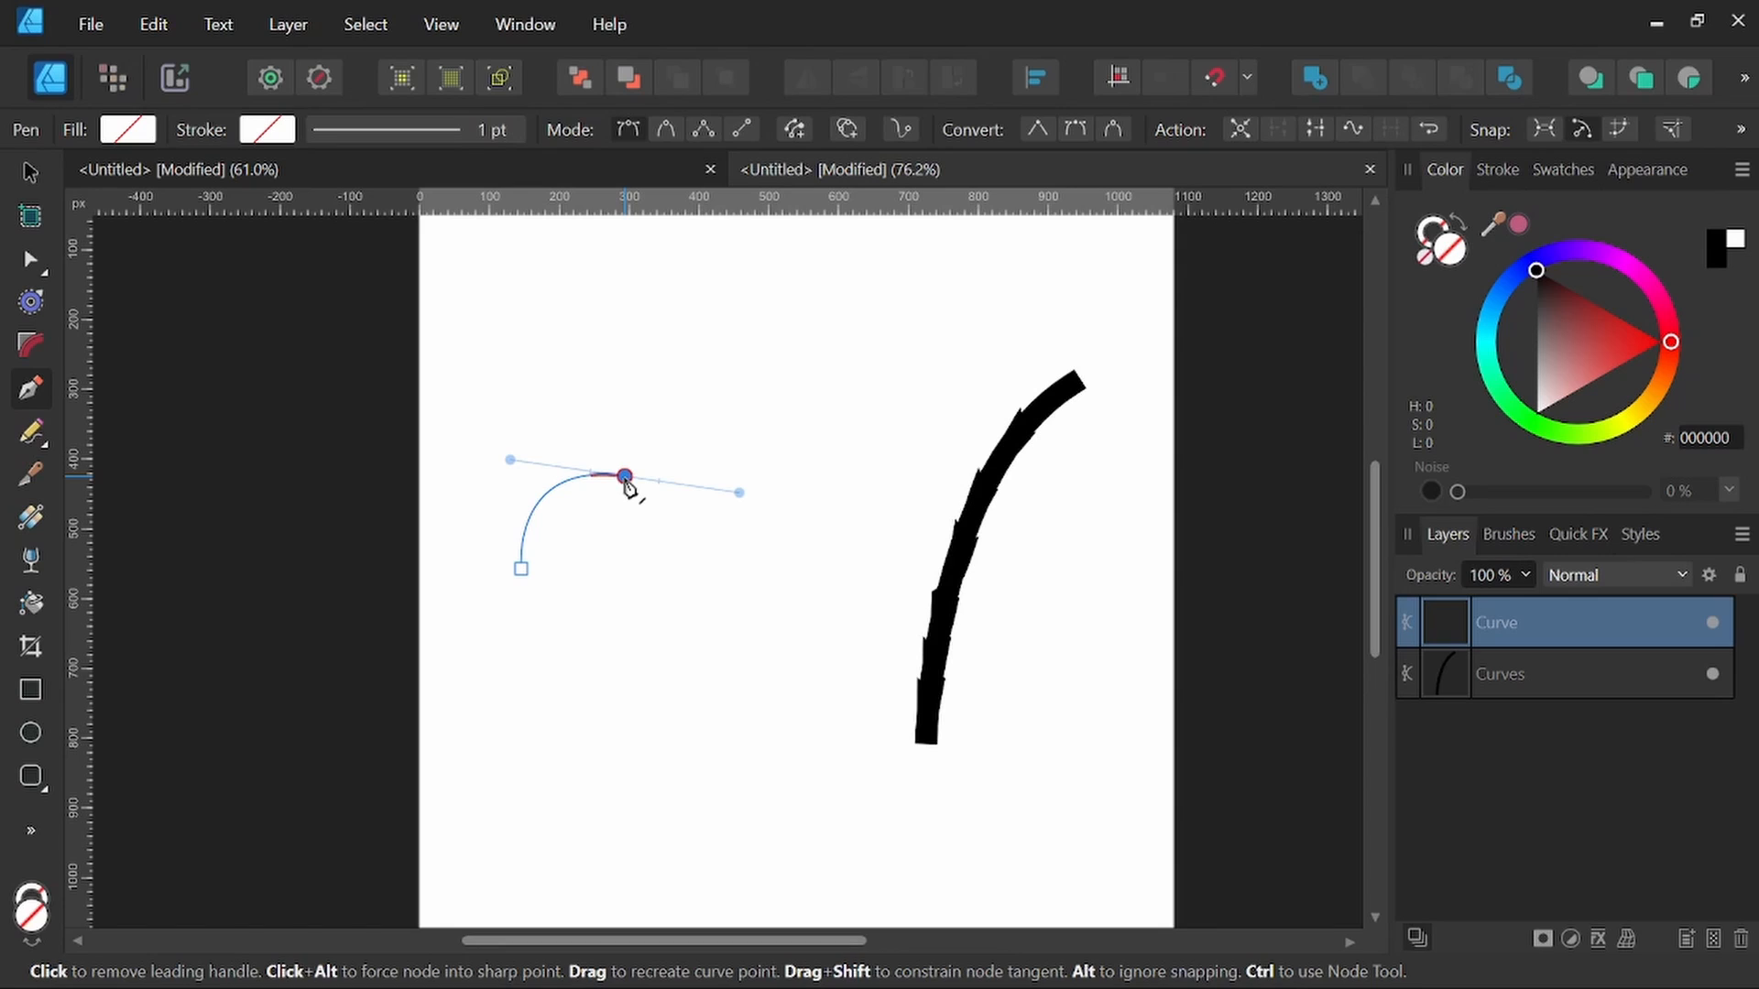
pyautogui.scroll(3, 601, 505)
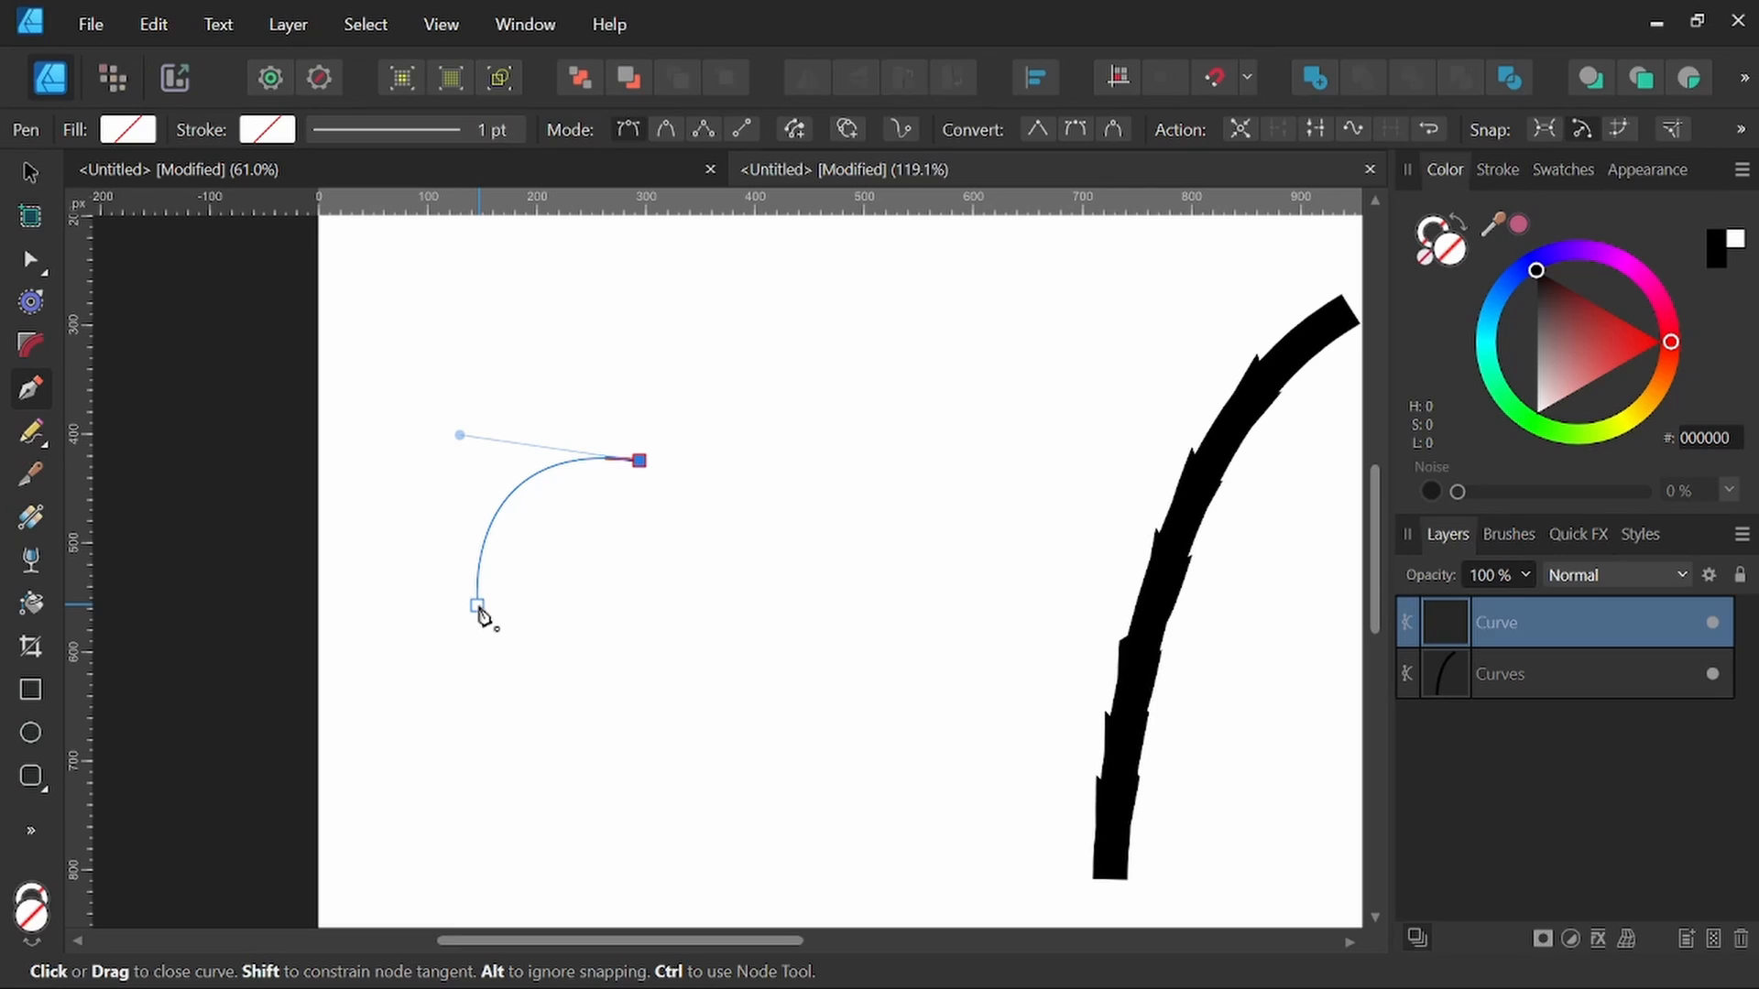
pyautogui.moveTo(479, 612); pyautogui.dragTo(449, 704)
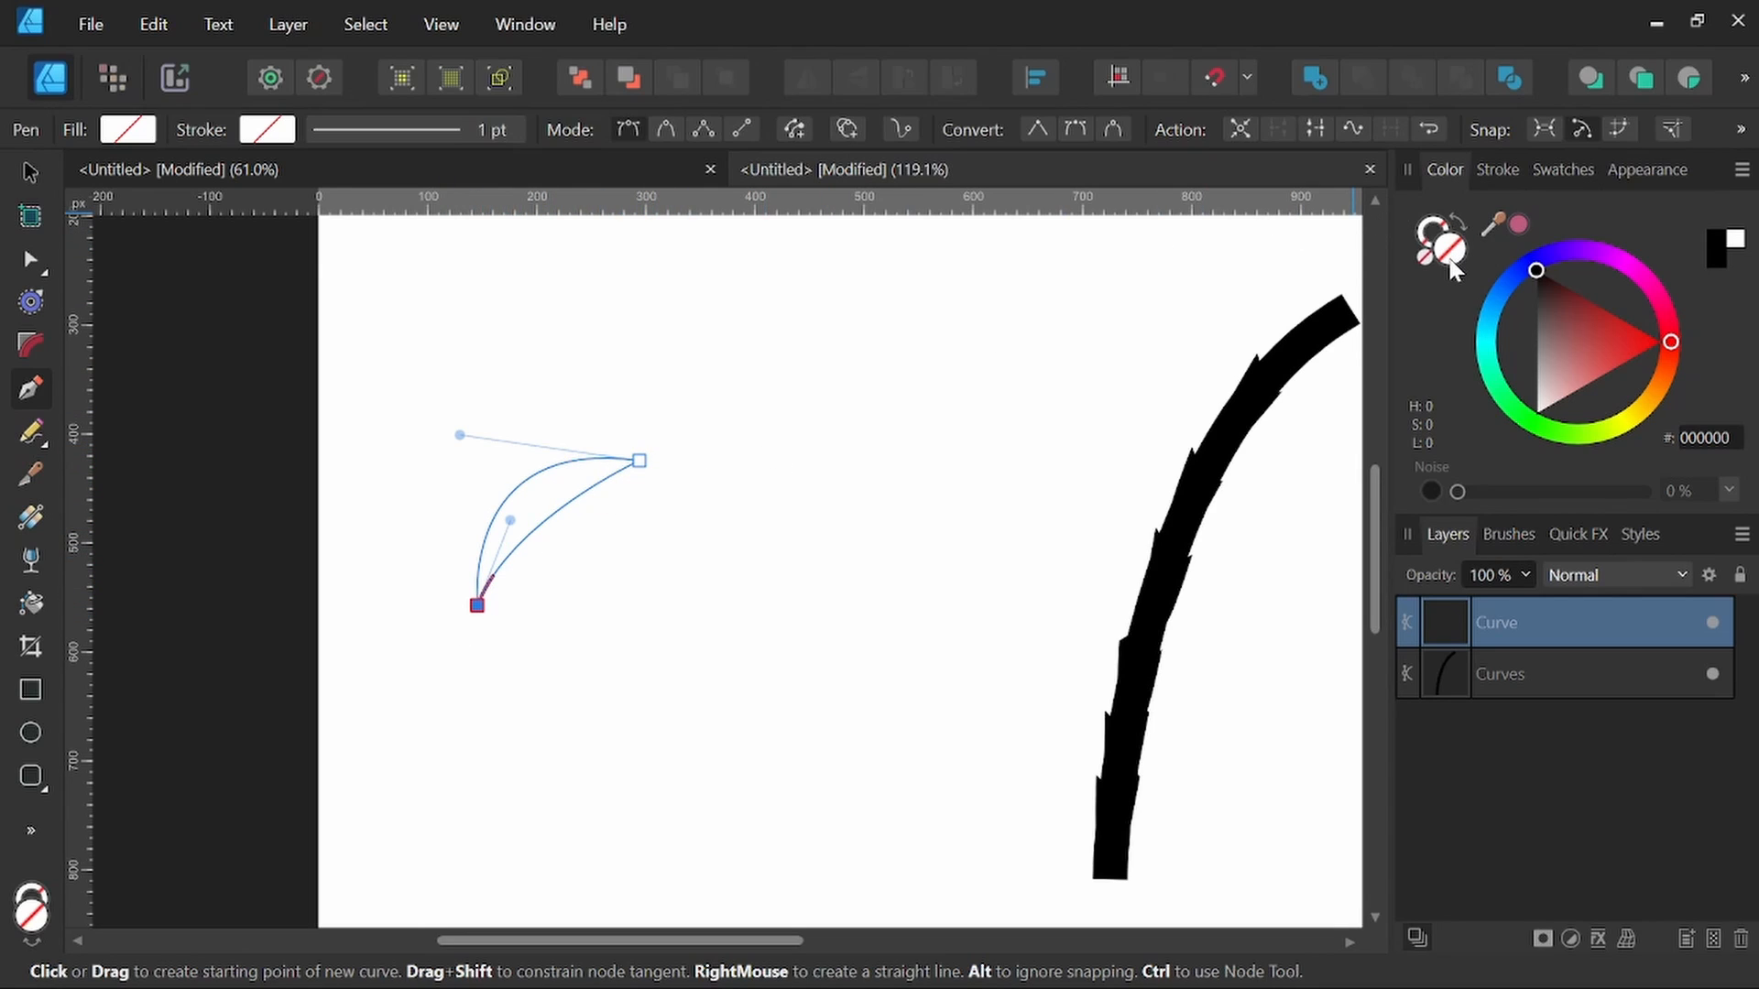
pyautogui.click(1720, 245)
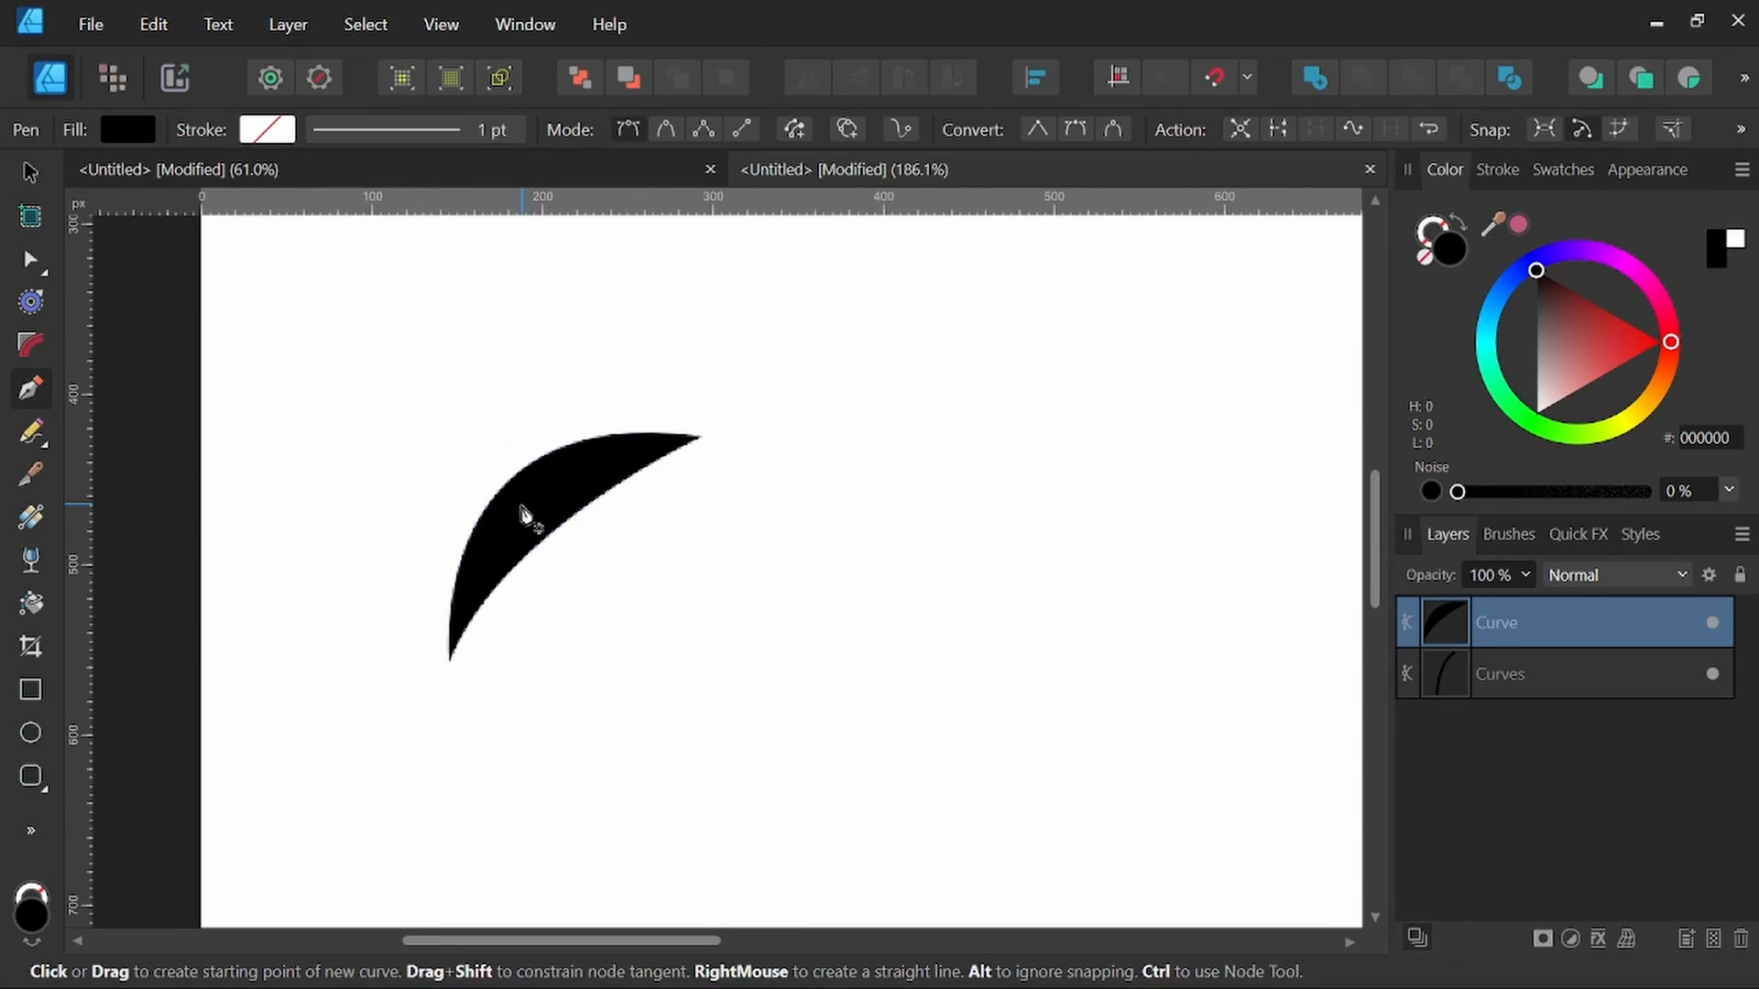
# Step: Cut five small curved notches along the leaf's inner edge with the Knife tool
pyautogui.scroll(2, 522, 510)
pyautogui.scroll(1, 263, 506)
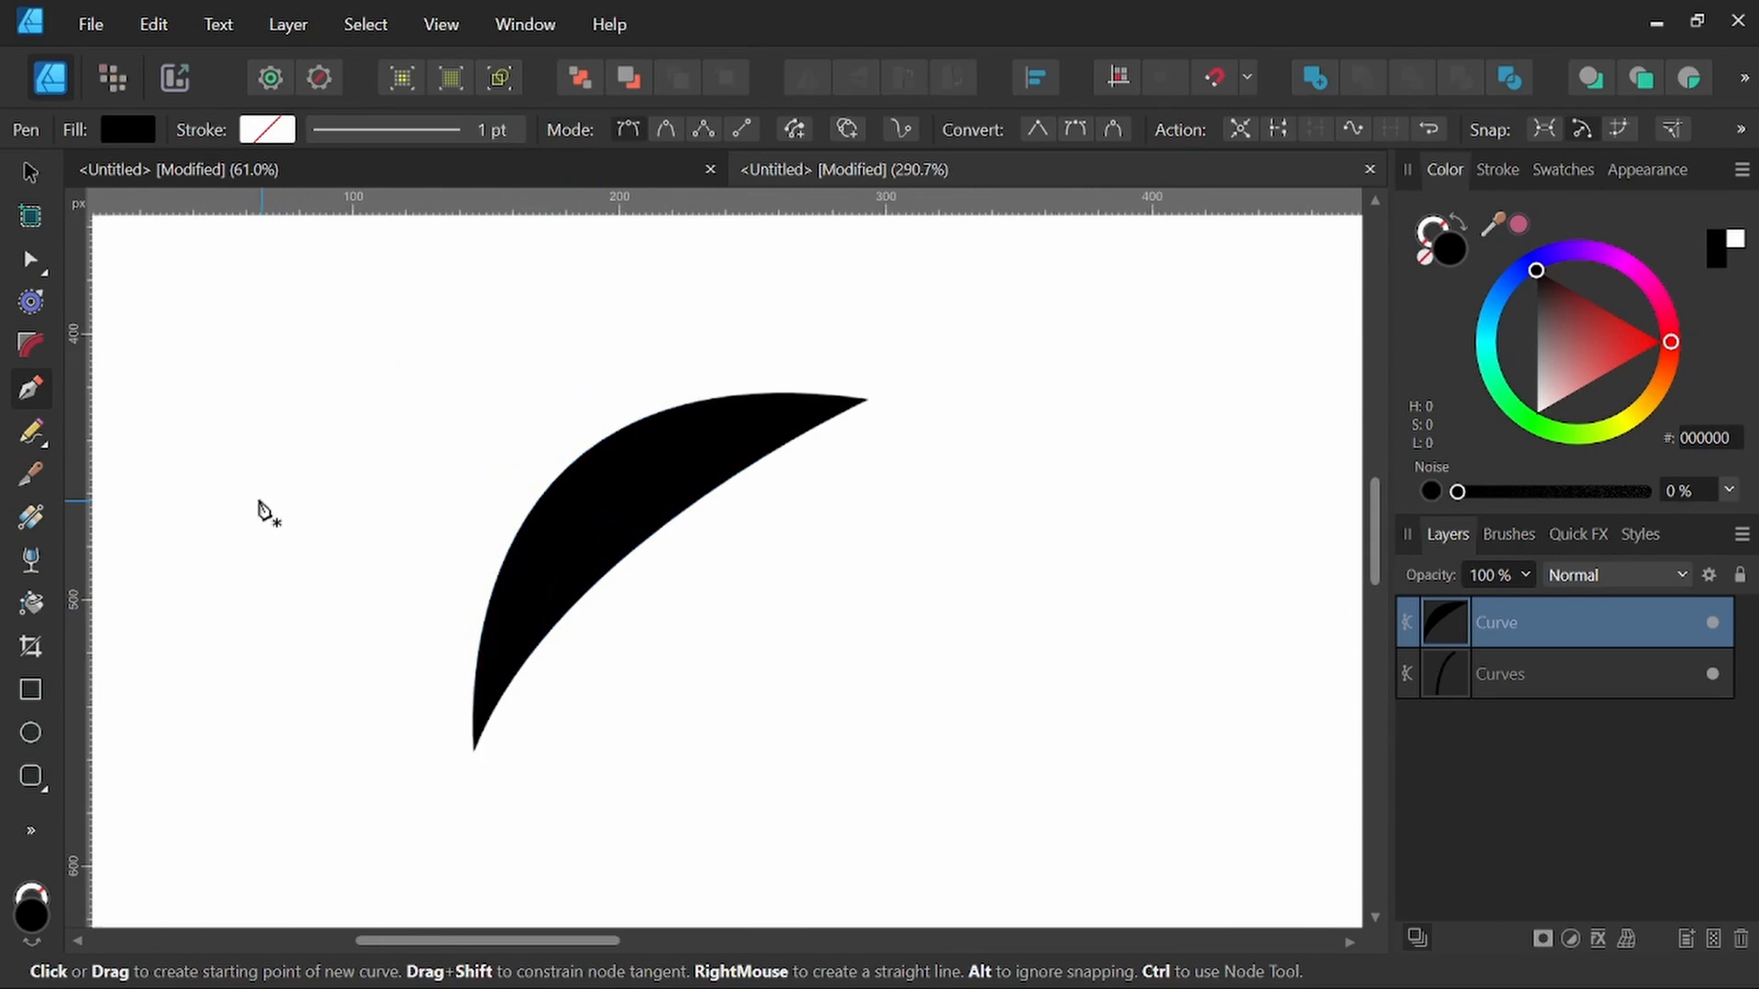
pyautogui.click(32, 476)
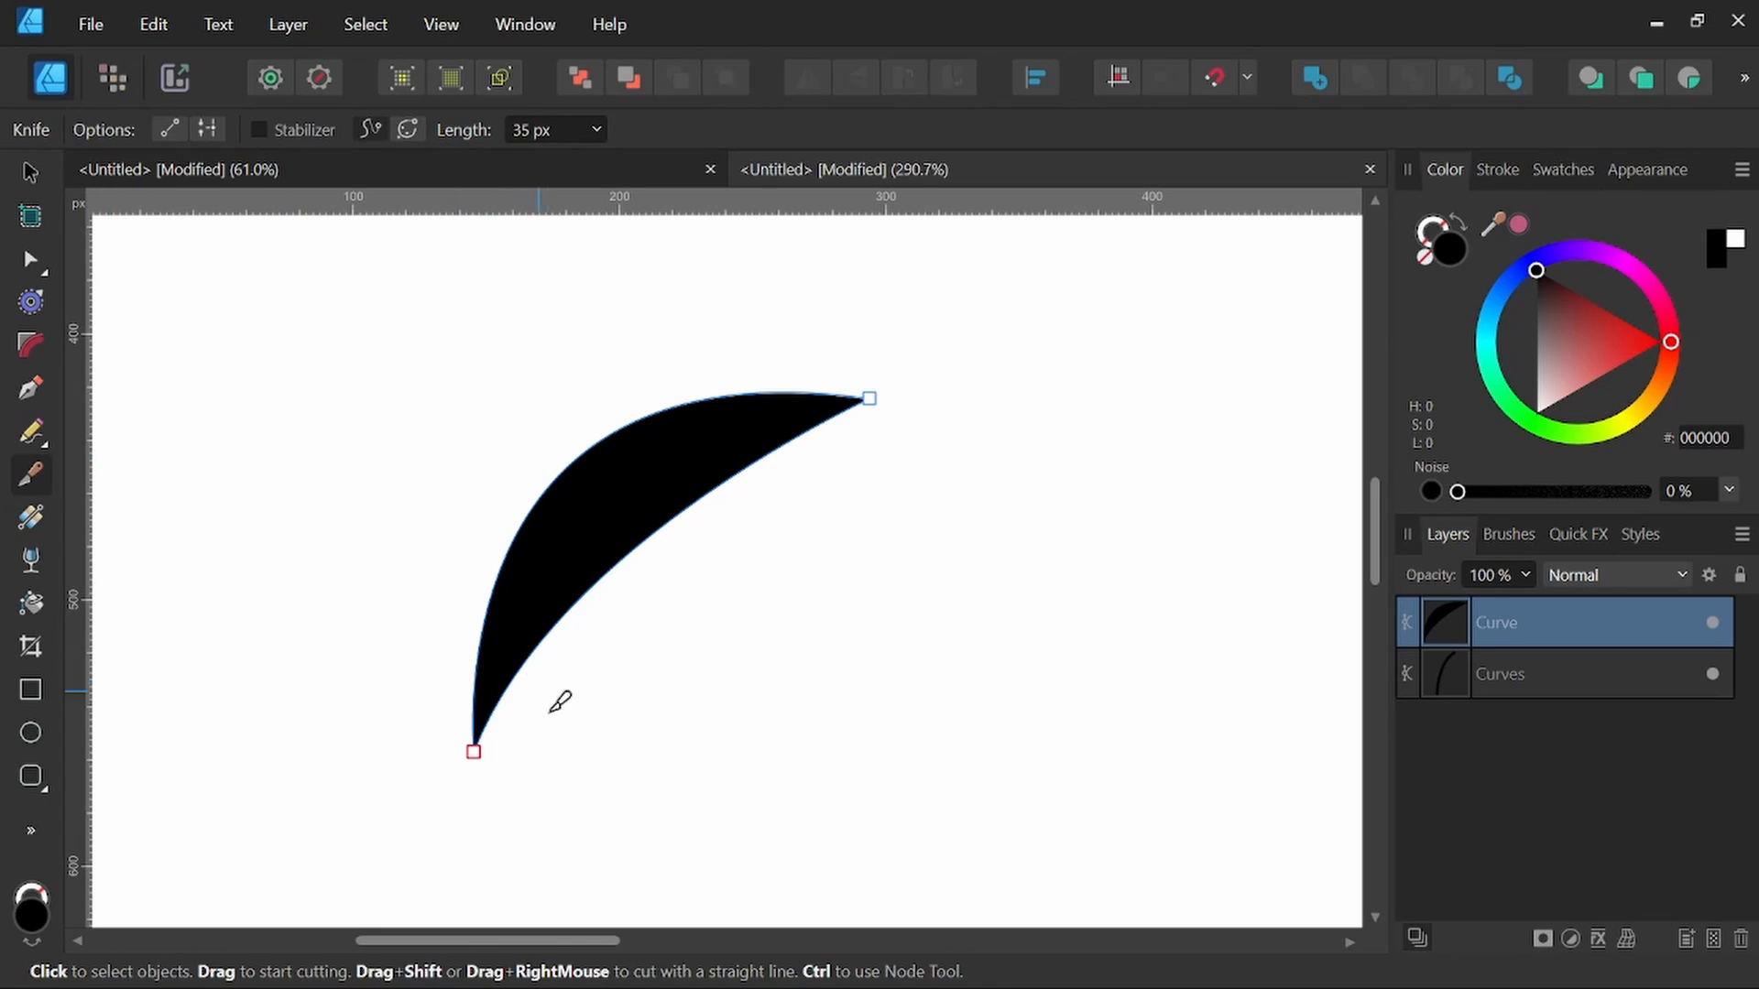
pyautogui.scroll(1, 560, 702)
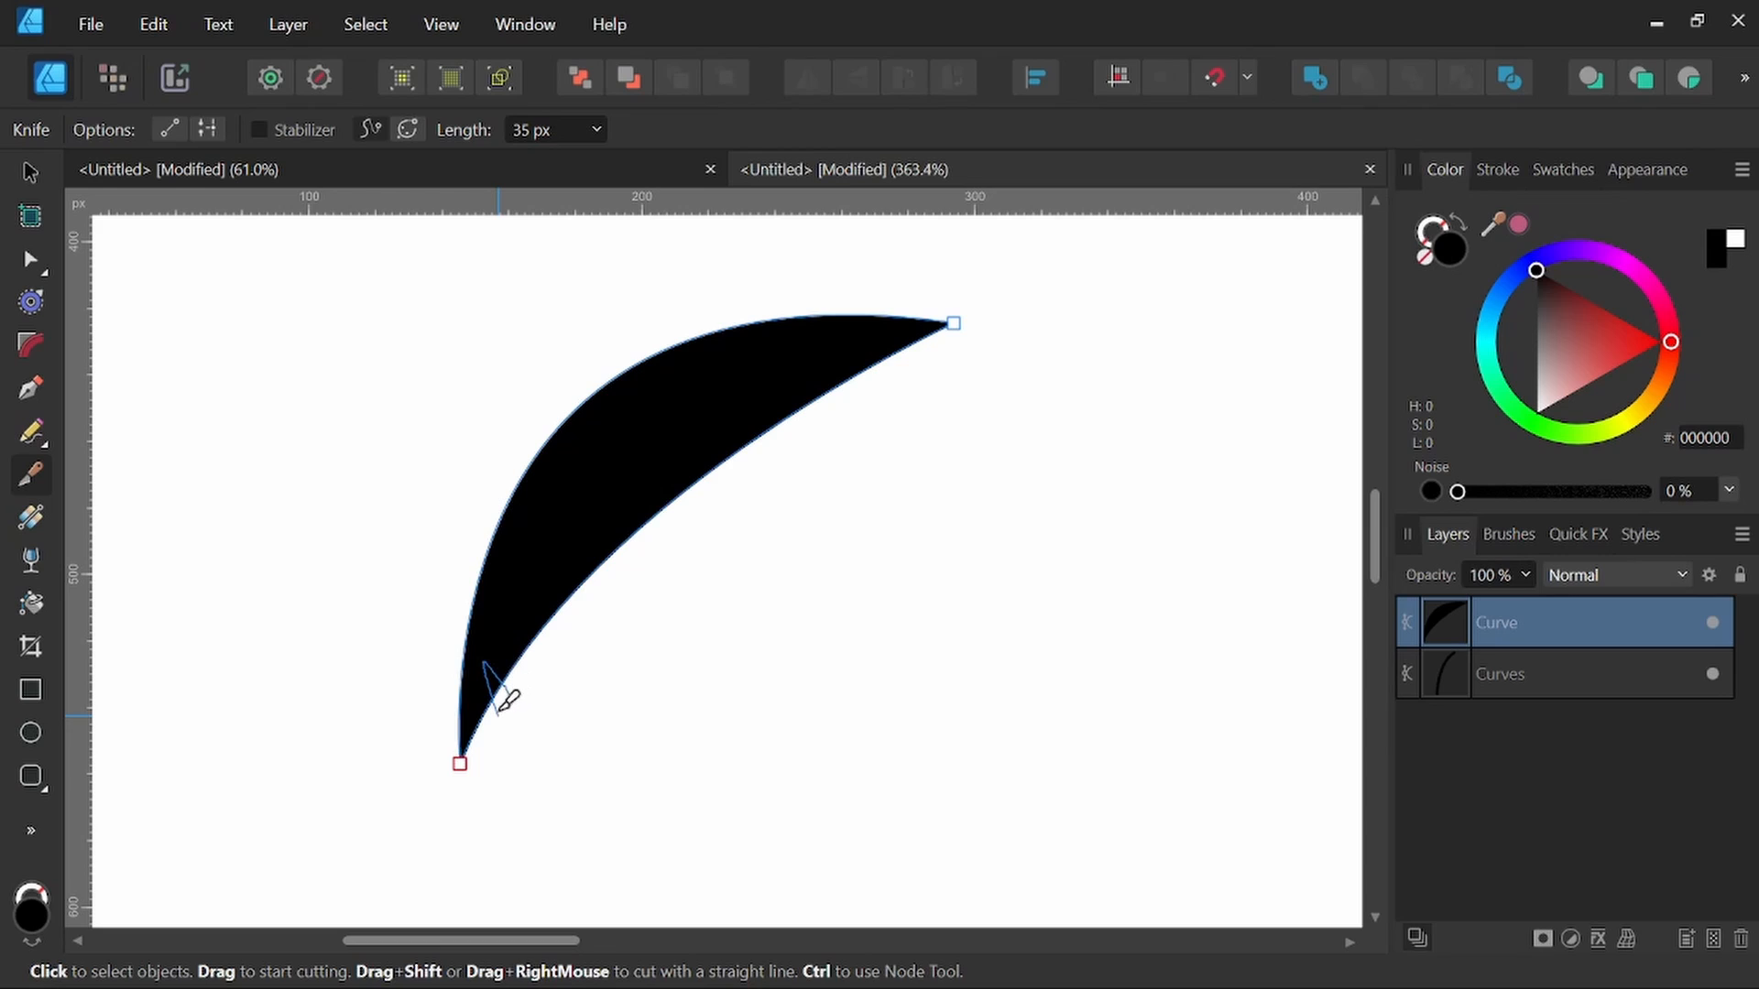
pyautogui.moveTo(499, 711); pyautogui.dragTo(502, 710)
pyautogui.moveTo(549, 626)
pyautogui.mouseDown()
pyautogui.moveTo(542, 577)
pyautogui.moveTo(576, 602)
pyautogui.moveTo(548, 650)
pyautogui.moveTo(614, 497)
pyautogui.moveTo(656, 531)
pyautogui.moveTo(626, 562)
pyautogui.moveTo(711, 451)
pyautogui.moveTo(703, 422)
pyautogui.moveTo(720, 478)
pyautogui.mouseUp()
pyautogui.moveTo(806, 417)
pyautogui.mouseDown()
pyautogui.moveTo(801, 362)
pyautogui.moveTo(818, 407)
pyautogui.mouseUp()
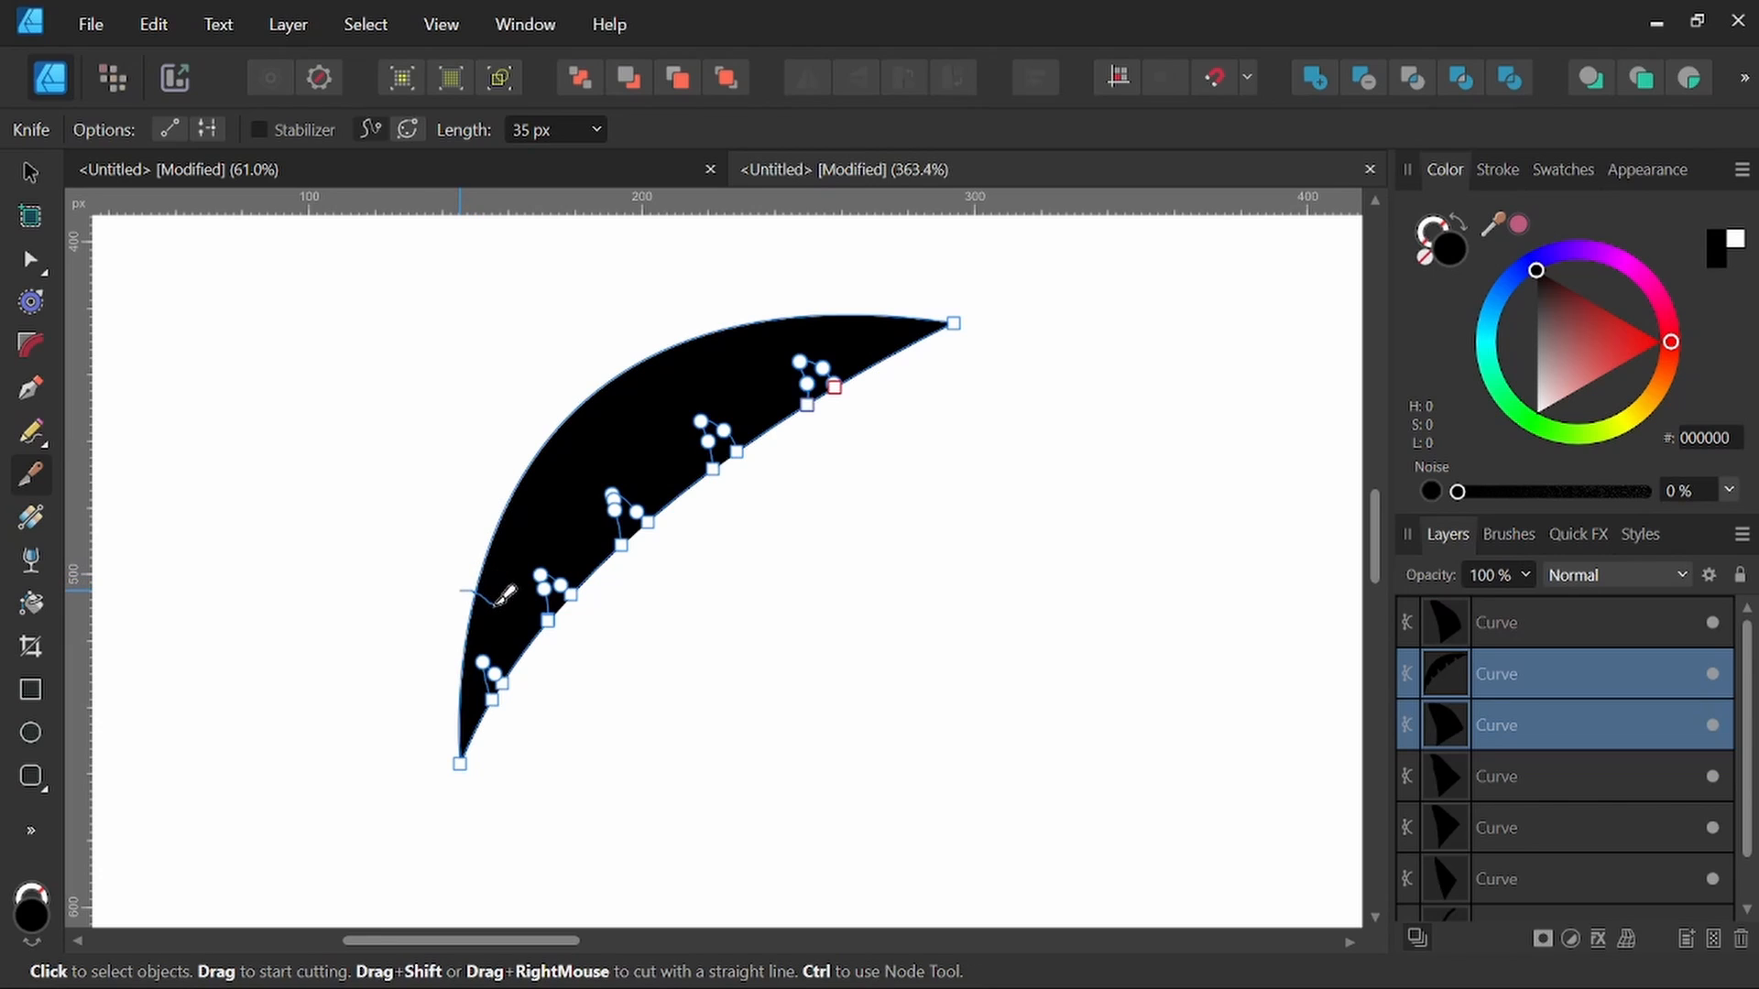
# Step: Cut four small notches along the leaf's outer edge with the Knife tool
pyautogui.moveTo(469, 565); pyautogui.dragTo(471, 568)
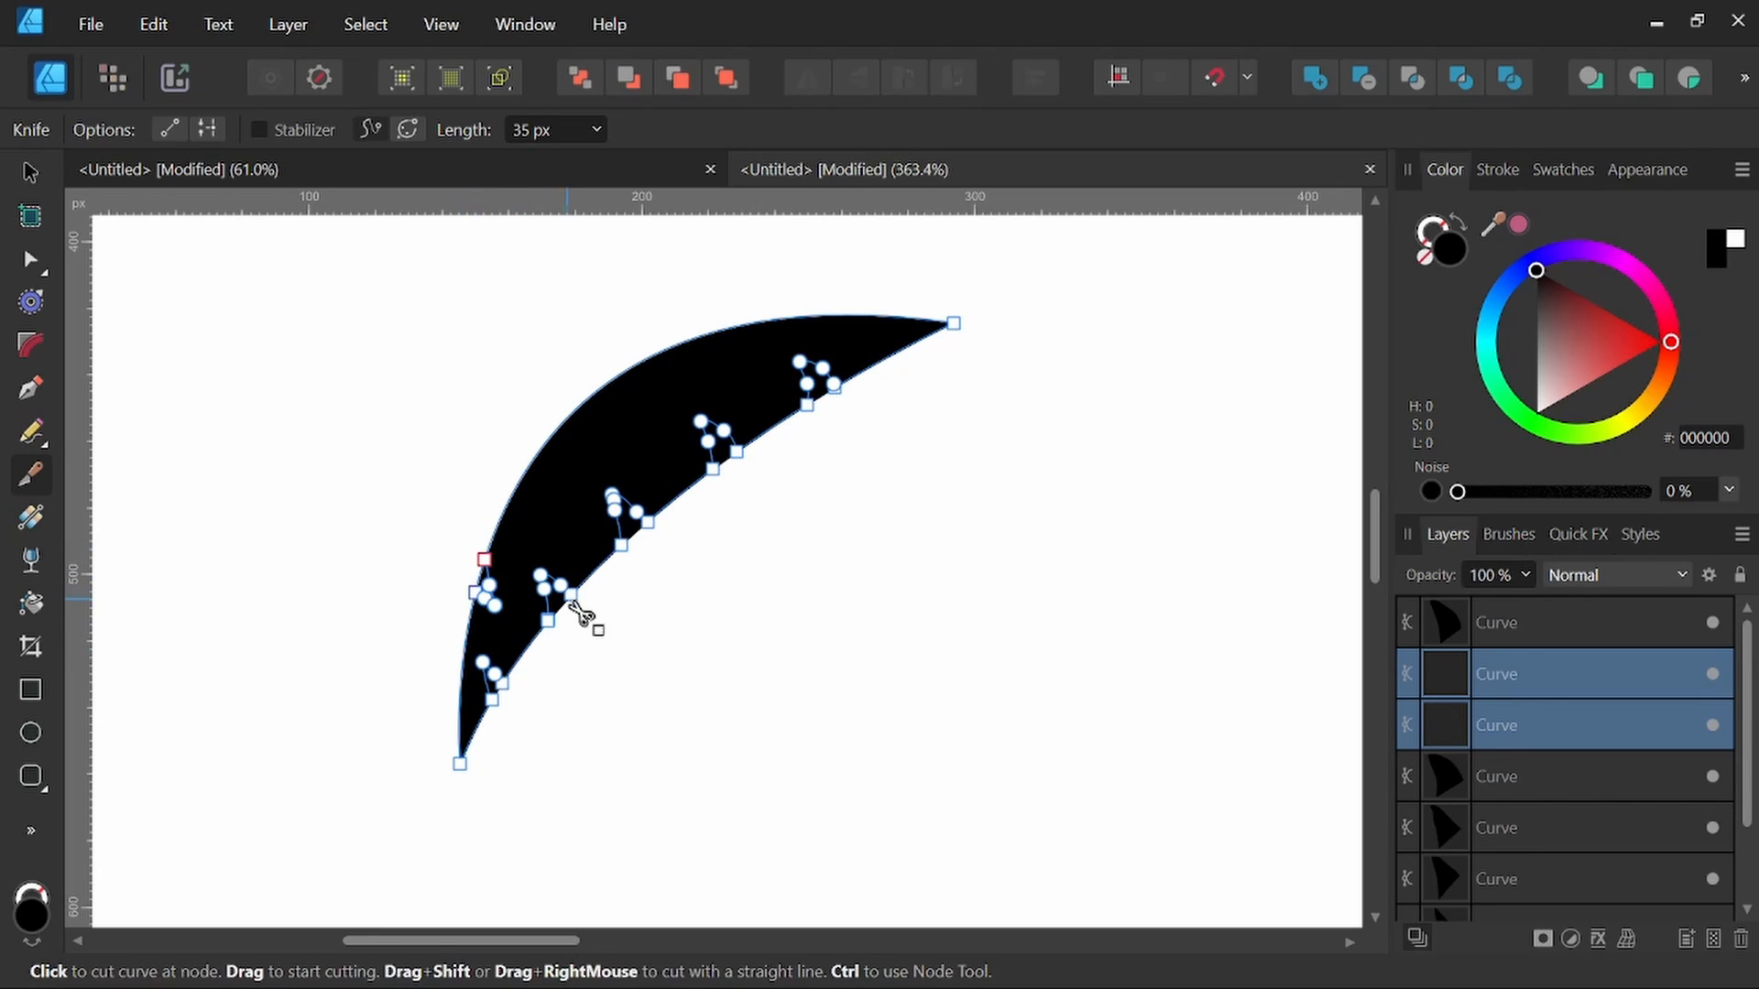
pyautogui.moveTo(505, 487)
pyautogui.mouseDown()
pyautogui.moveTo(547, 504)
pyautogui.moveTo(520, 454)
pyautogui.moveTo(505, 486)
pyautogui.mouseUp()
pyautogui.moveTo(573, 395)
pyautogui.mouseDown()
pyautogui.moveTo(616, 412)
pyautogui.moveTo(610, 378)
pyautogui.moveTo(577, 393)
pyautogui.moveTo(711, 335)
pyautogui.moveTo(730, 348)
pyautogui.moveTo(698, 317)
pyautogui.mouseUp()
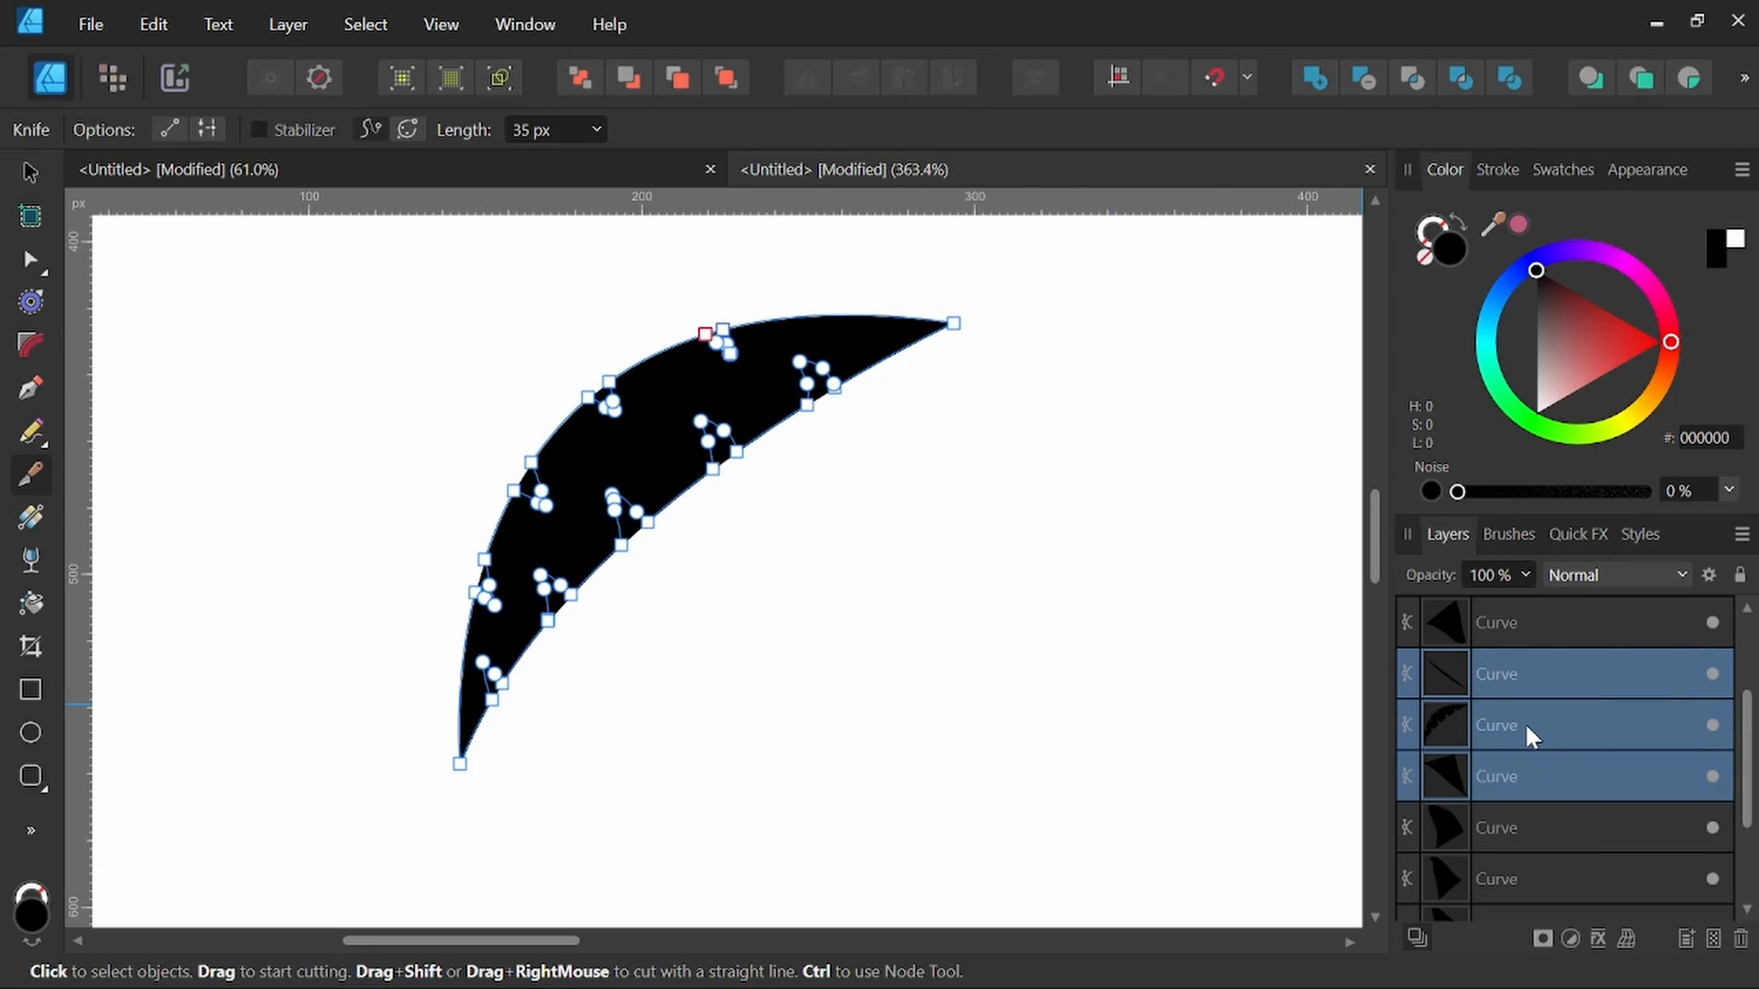
# Step: Delete all the small pieces cut out along both edges of the leaf and return to the Move tool
pyautogui.click(1559, 634)
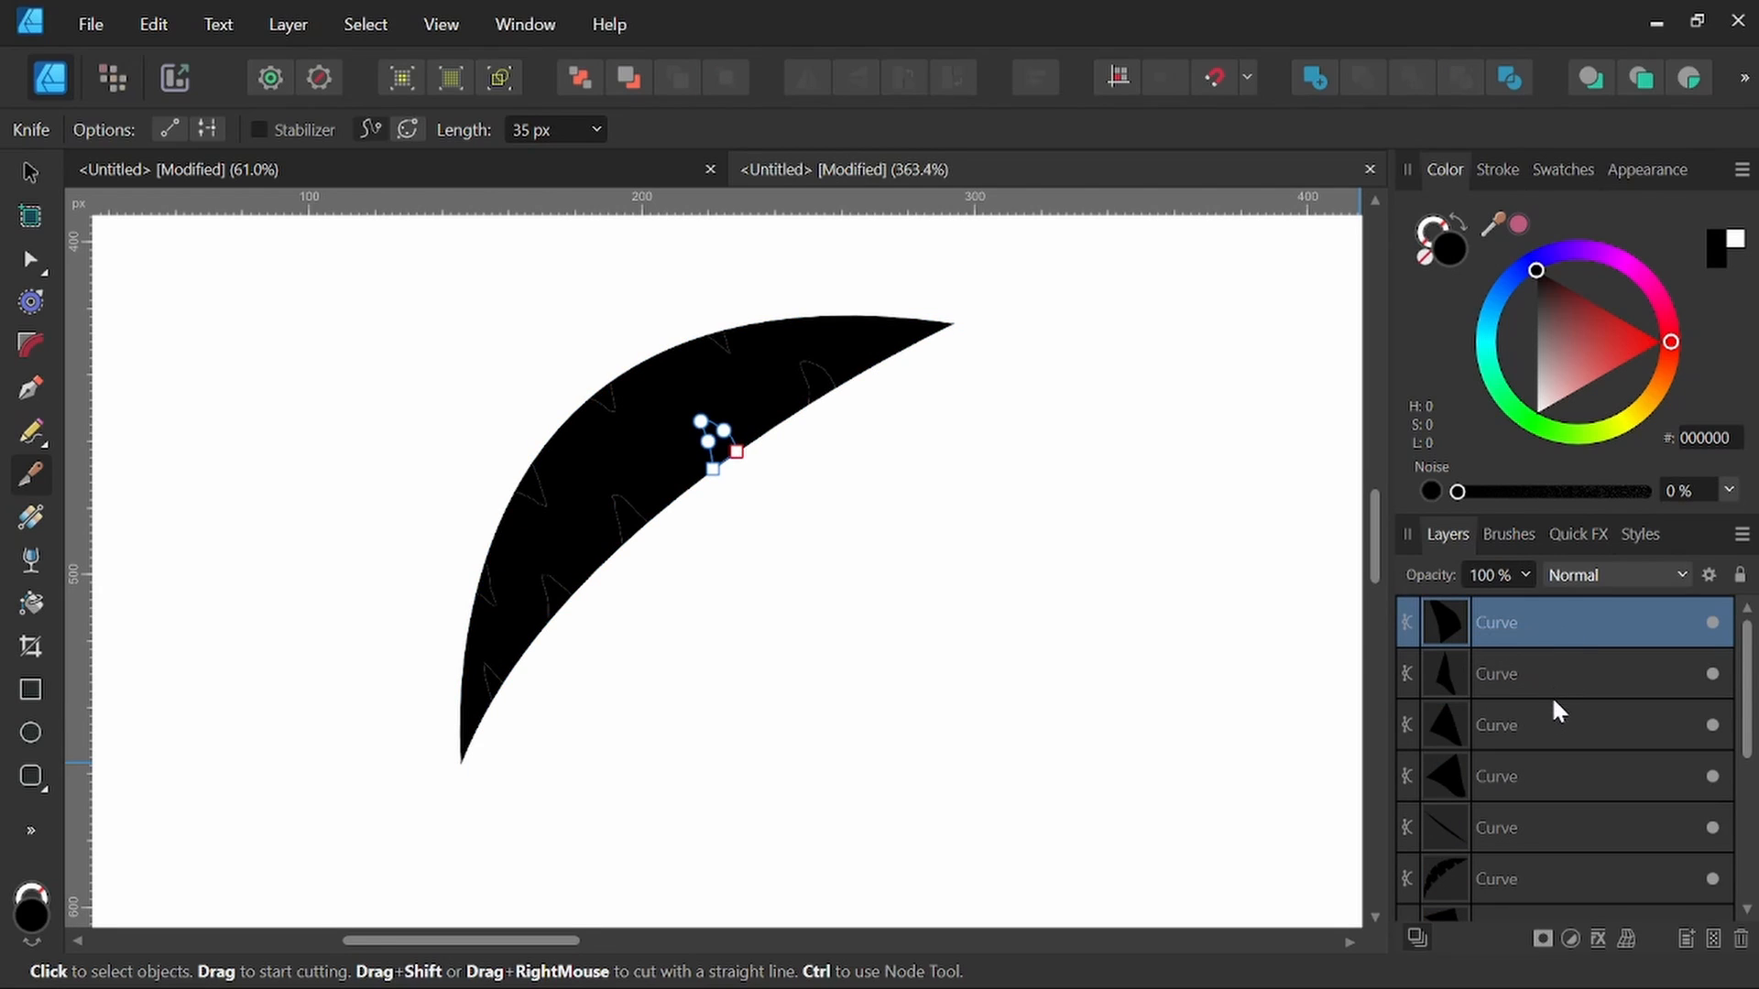
pyautogui.keyDown('shift'); pyautogui.click(1527, 823); pyautogui.keyUp('shift')
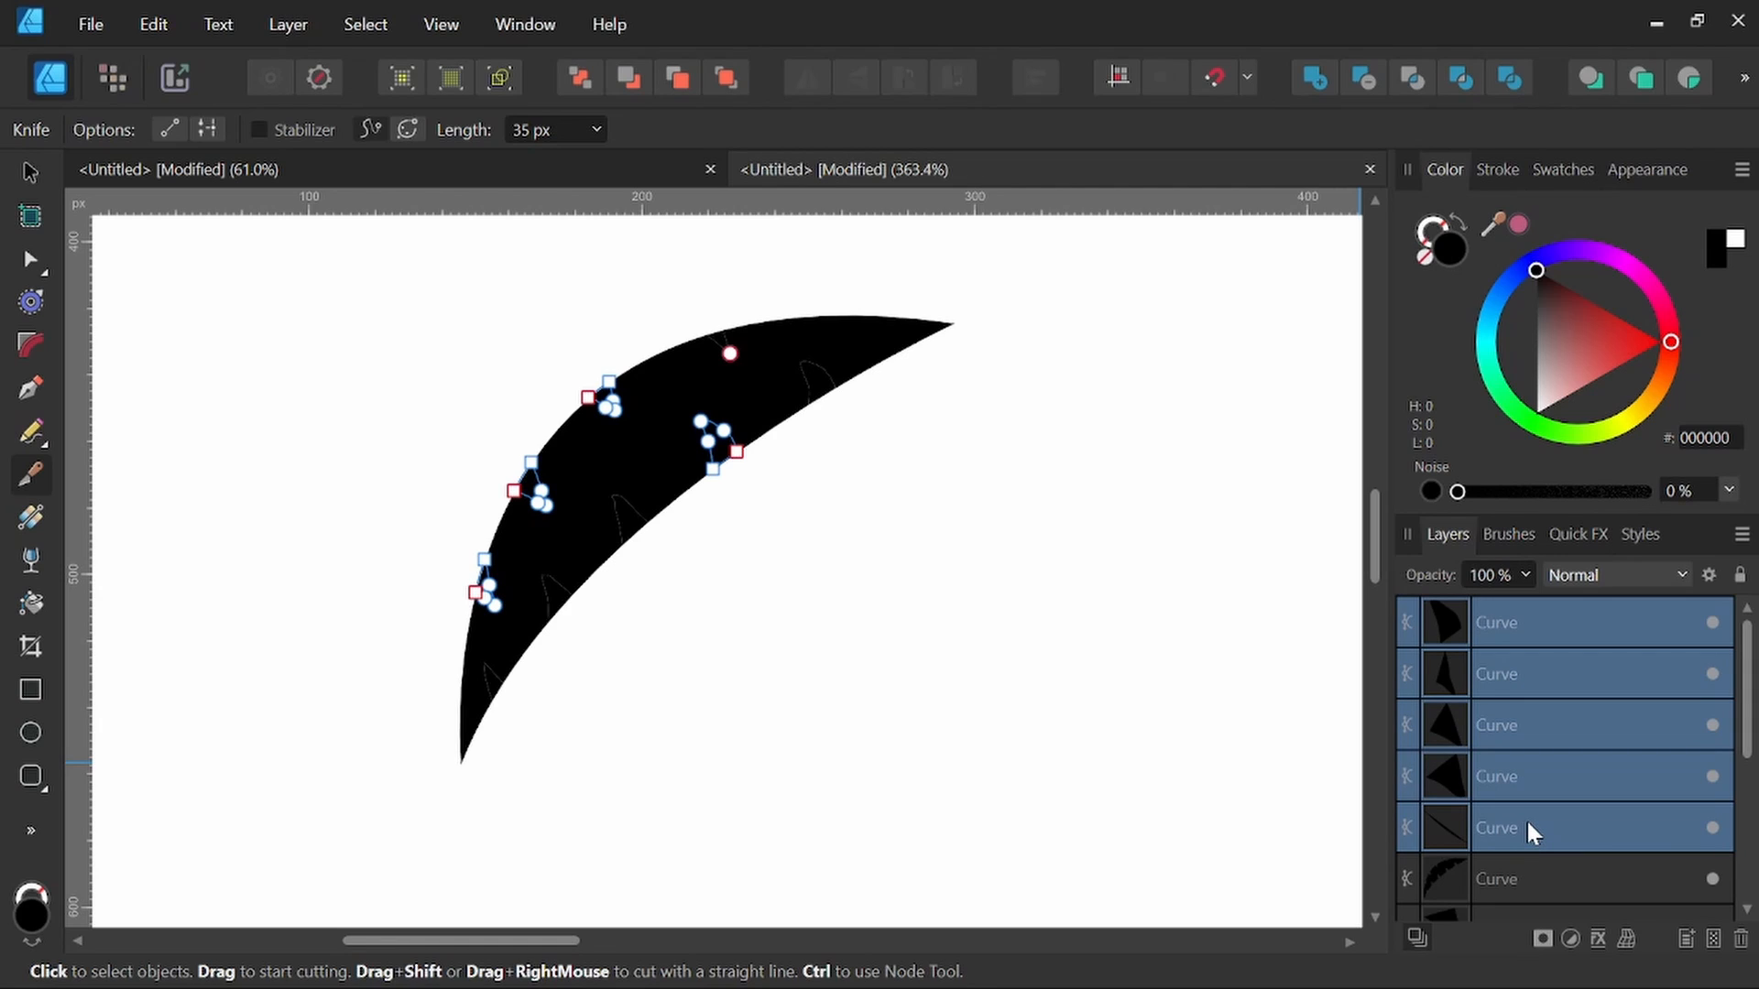
pyautogui.press('Delete')
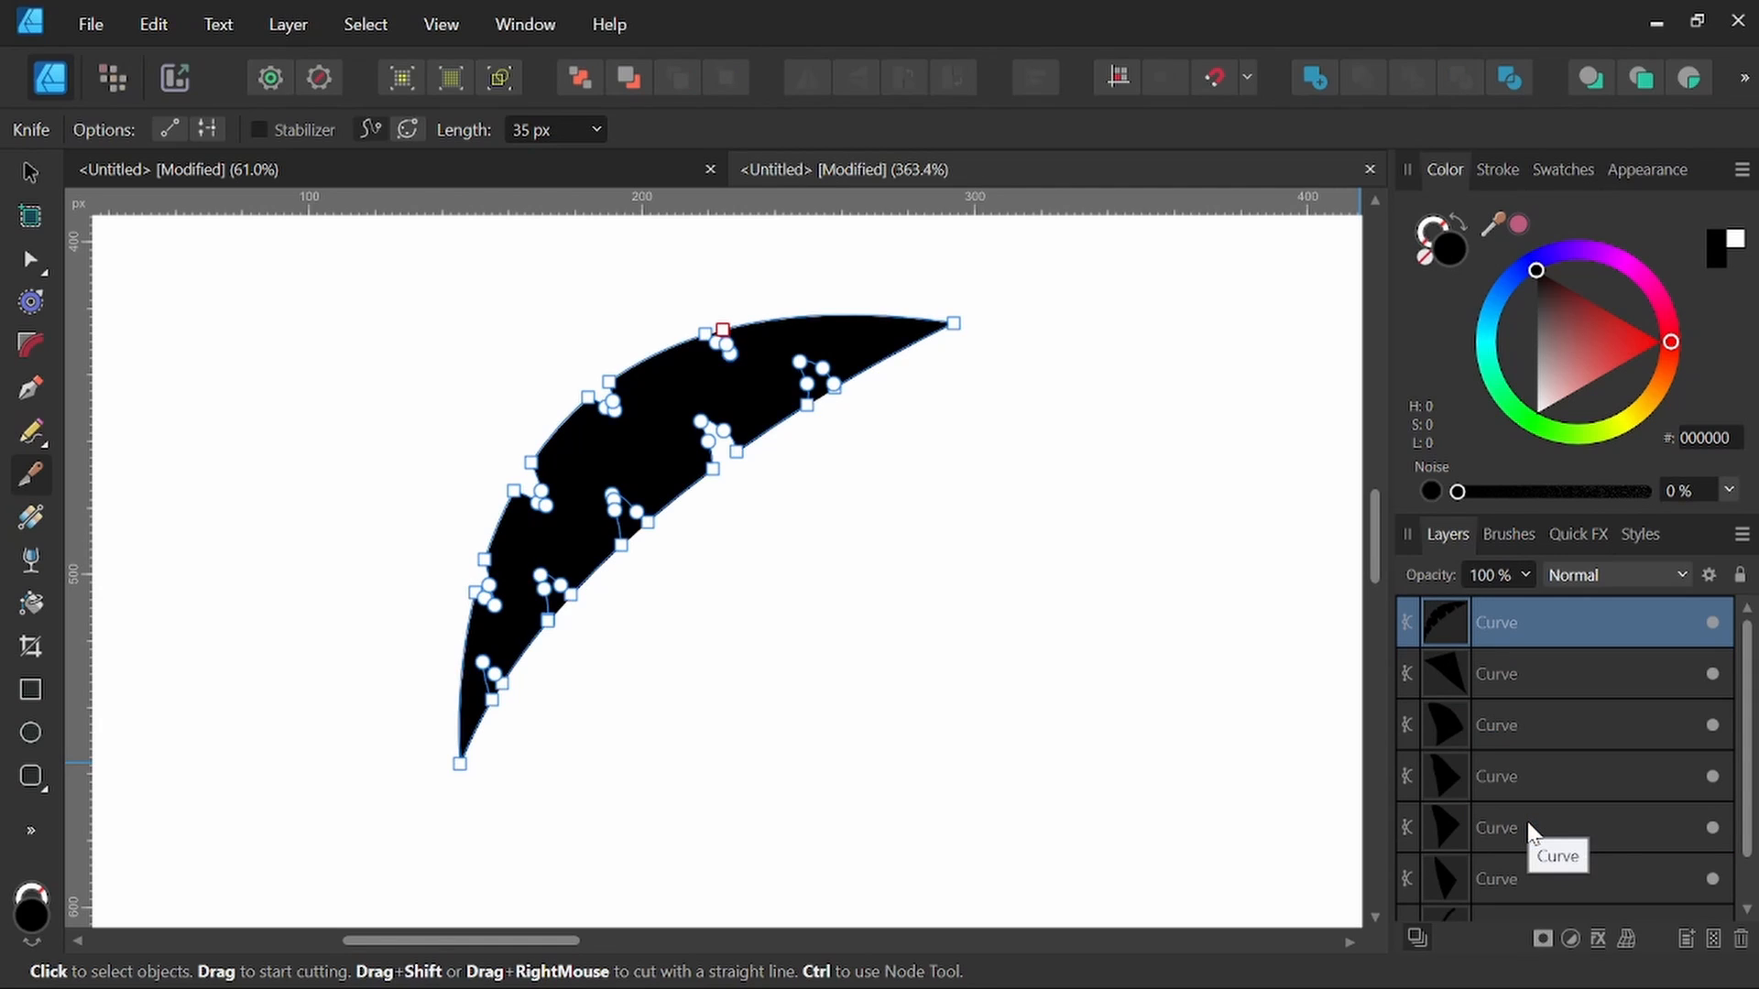
pyautogui.click(1540, 675)
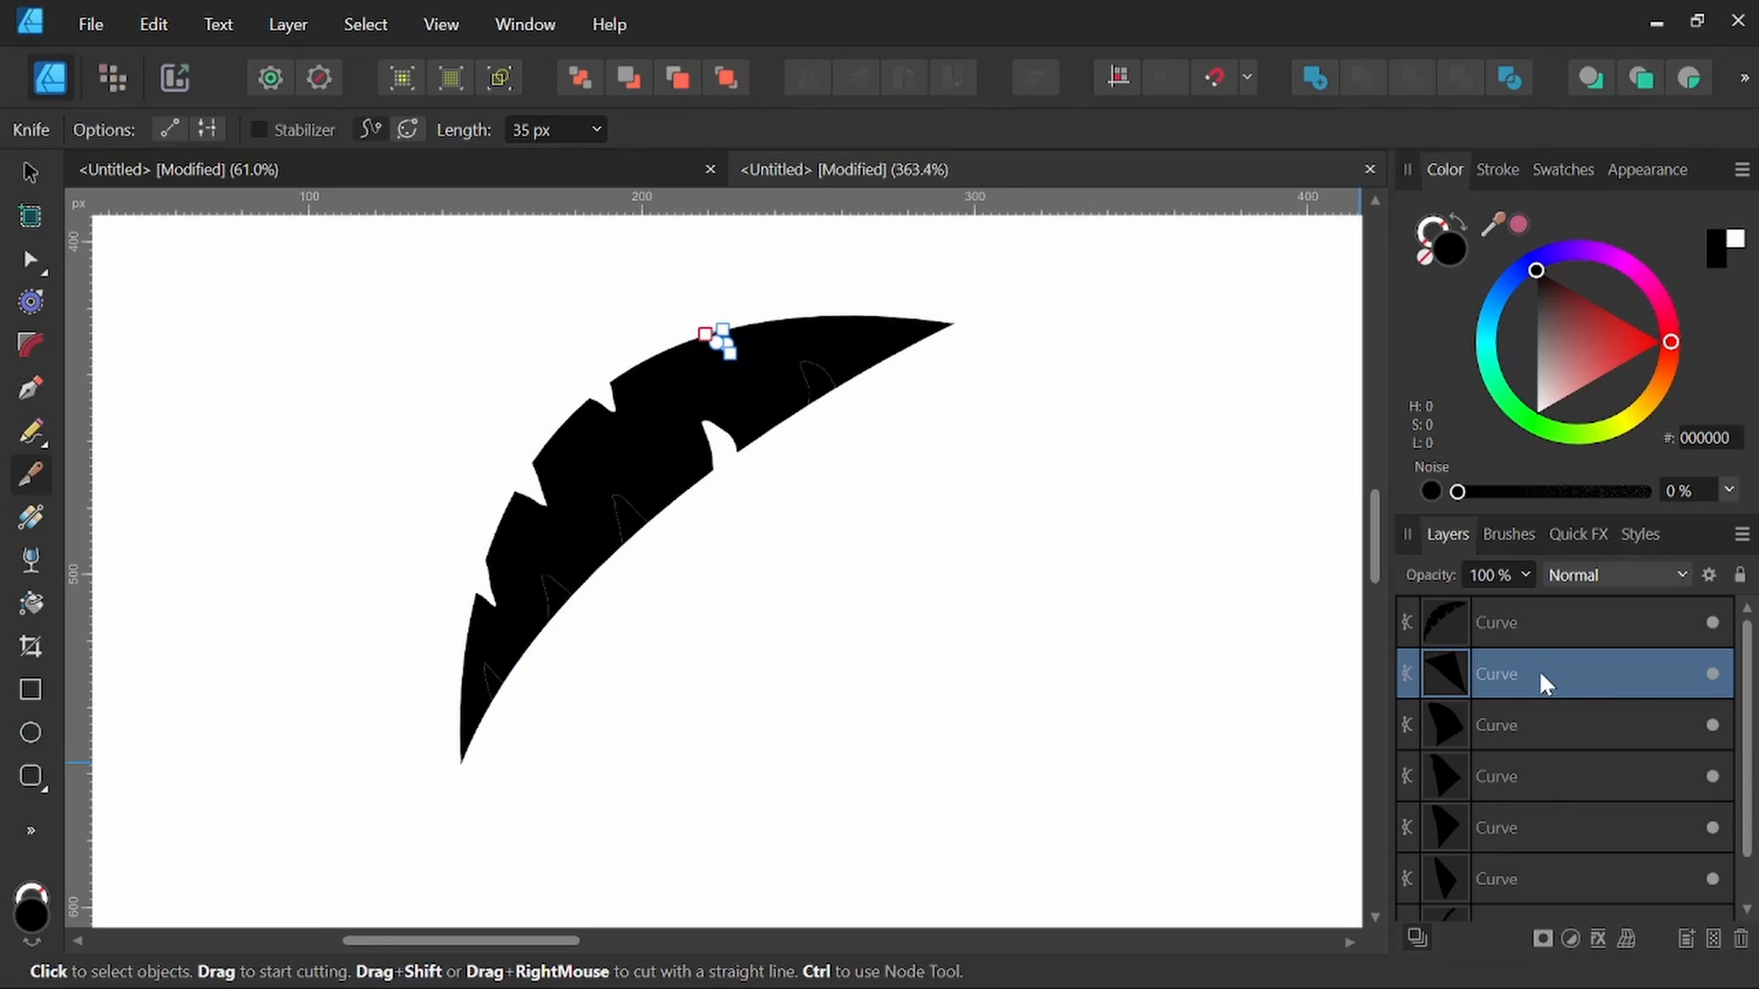
pyautogui.scroll(-1, 1528, 727)
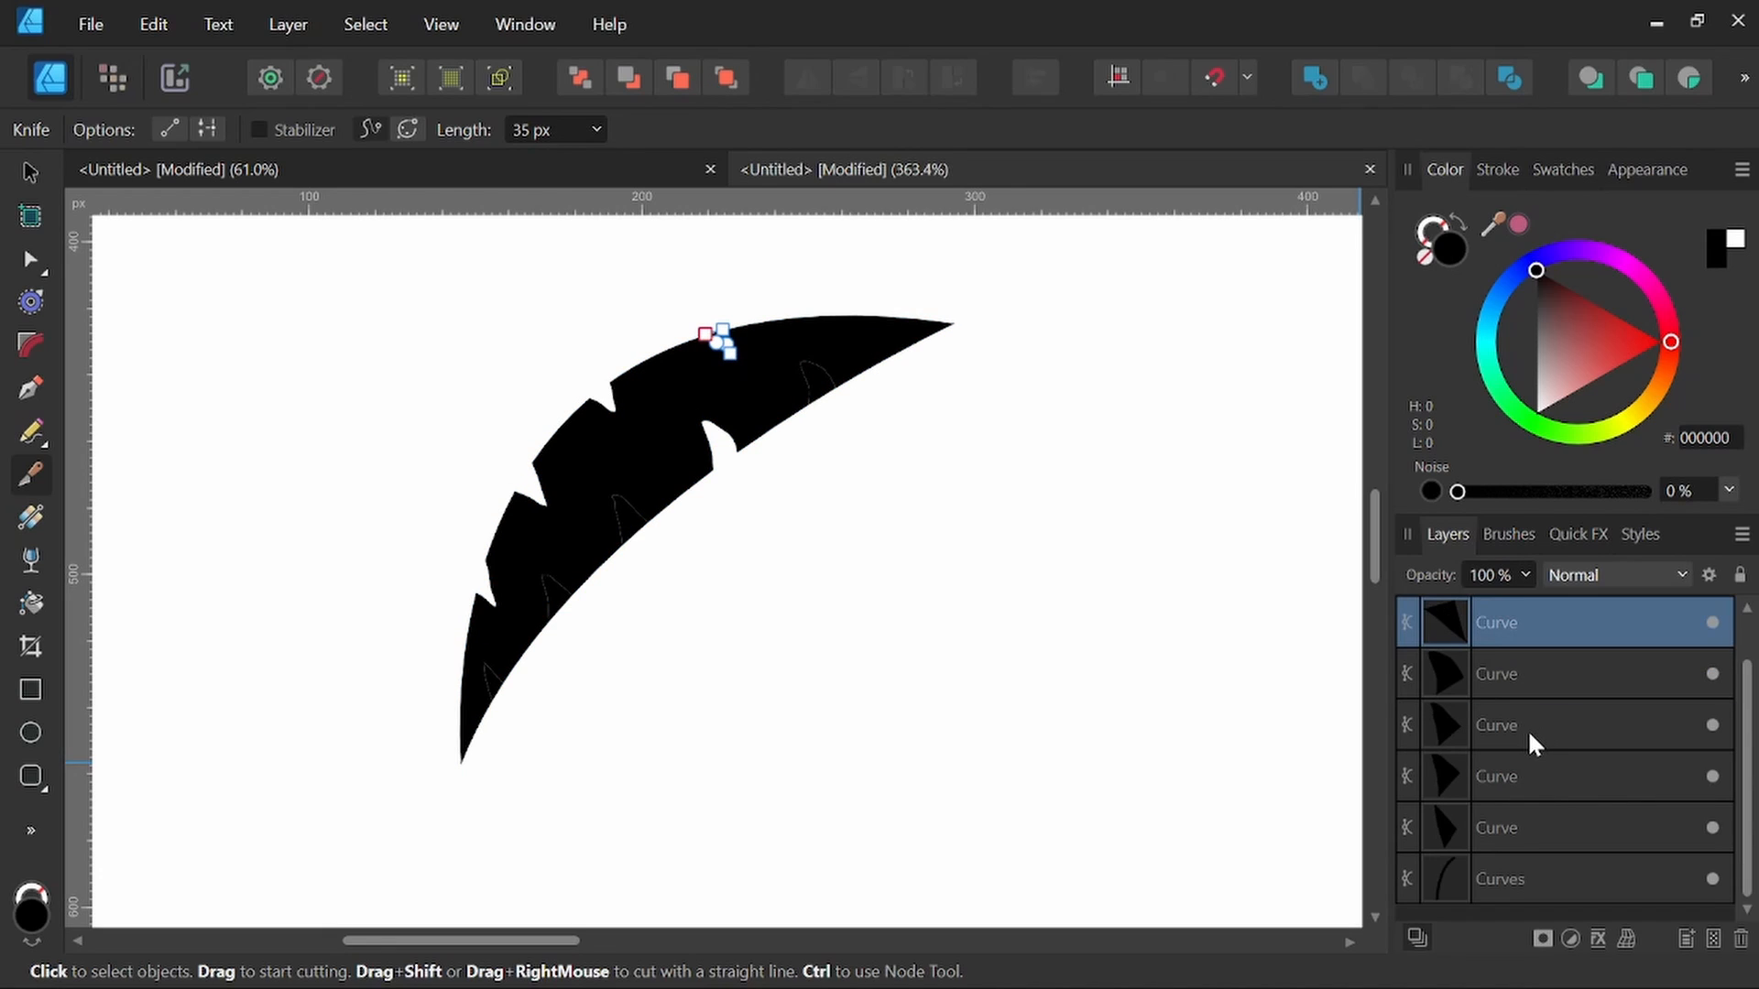
pyautogui.keyDown('shift'); pyautogui.click(1513, 824); pyautogui.keyUp('shift')
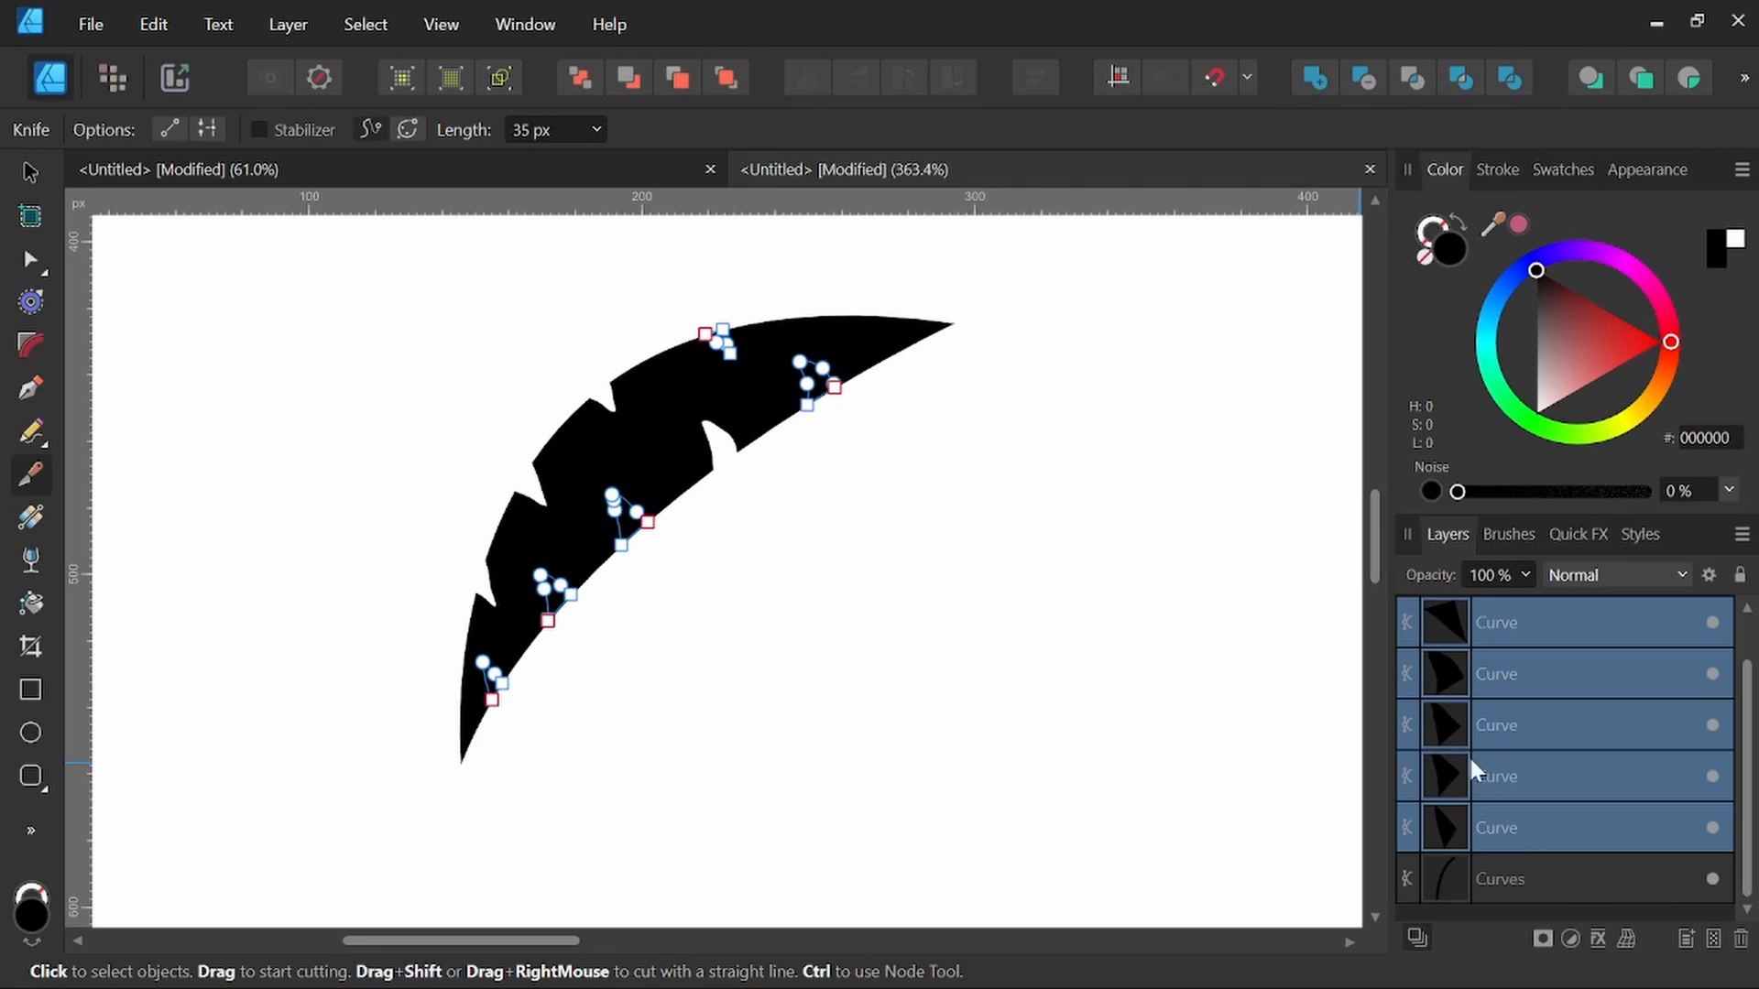
pyautogui.press('Delete')
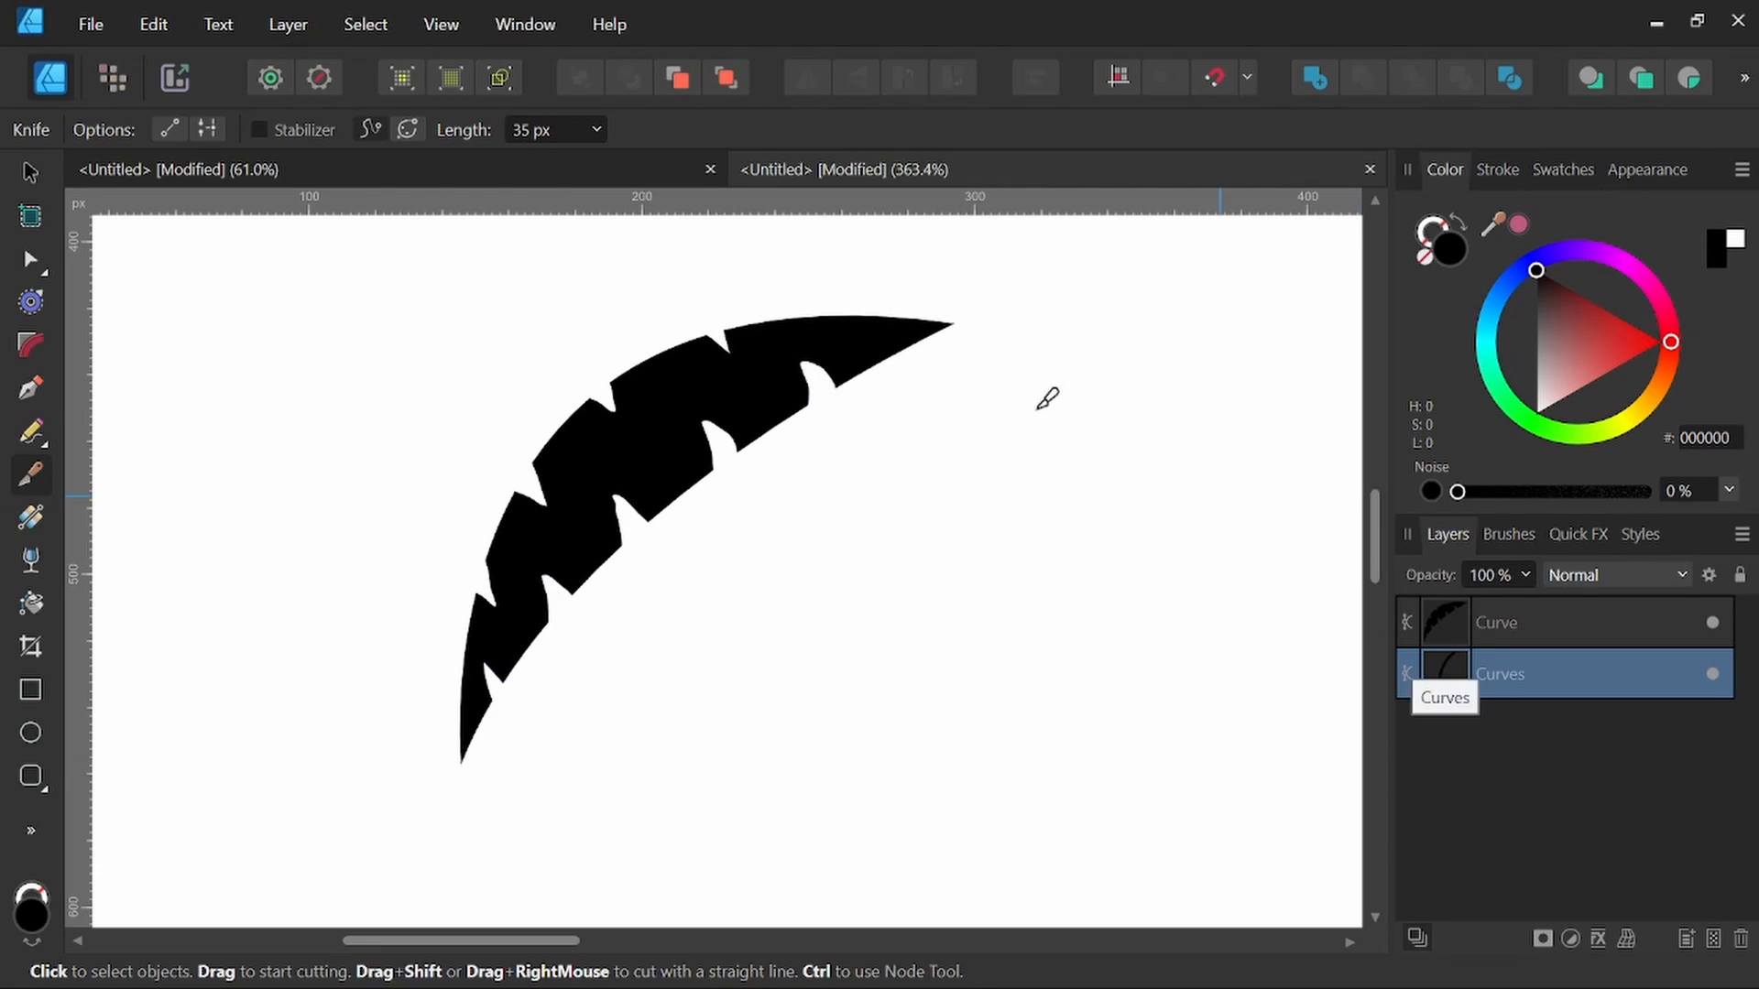
pyautogui.click(26, 181)
pyautogui.scroll(-3, 753, 561)
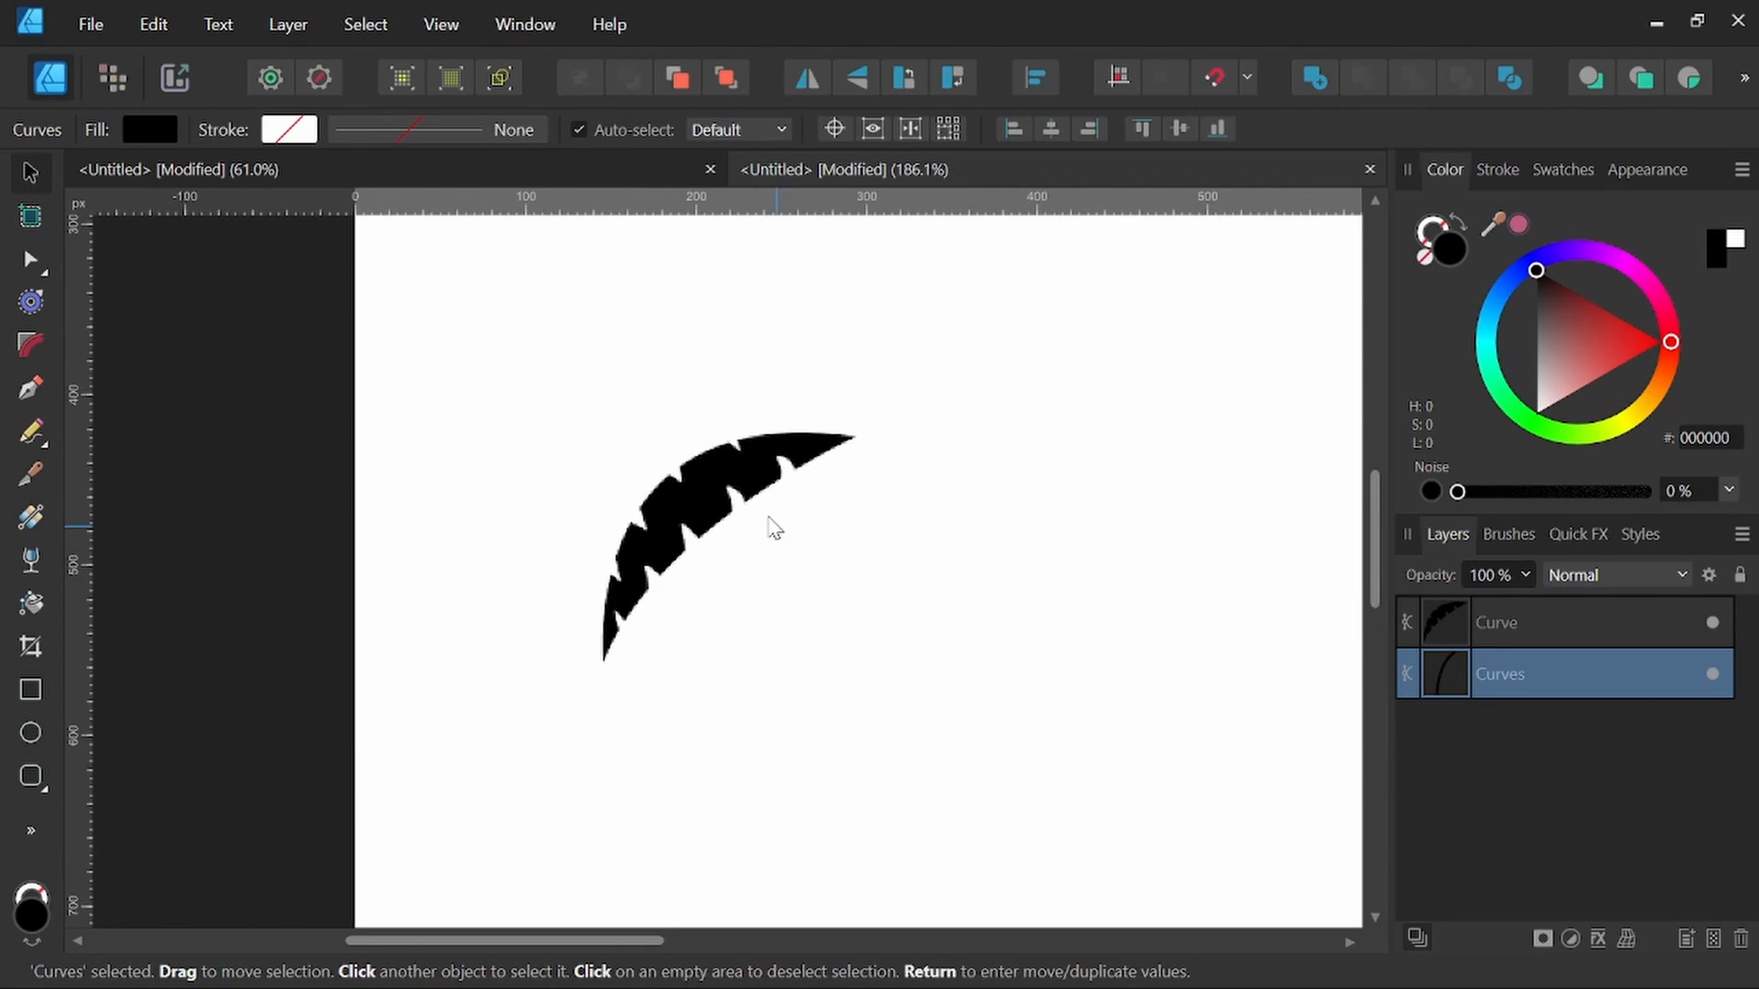
# Step: Move the notched leaf to the trunk's upper end, rotate it clockwise, and enlarge it to about 310 px across
pyautogui.click(1571, 626)
pyautogui.scroll(-2, 953, 554)
pyautogui.press('space')
pyautogui.moveTo(941, 615); pyautogui.dragTo(645, 758)
pyautogui.scroll(-1, 746, 645)
pyautogui.moveTo(493, 658); pyautogui.dragTo(996, 509)
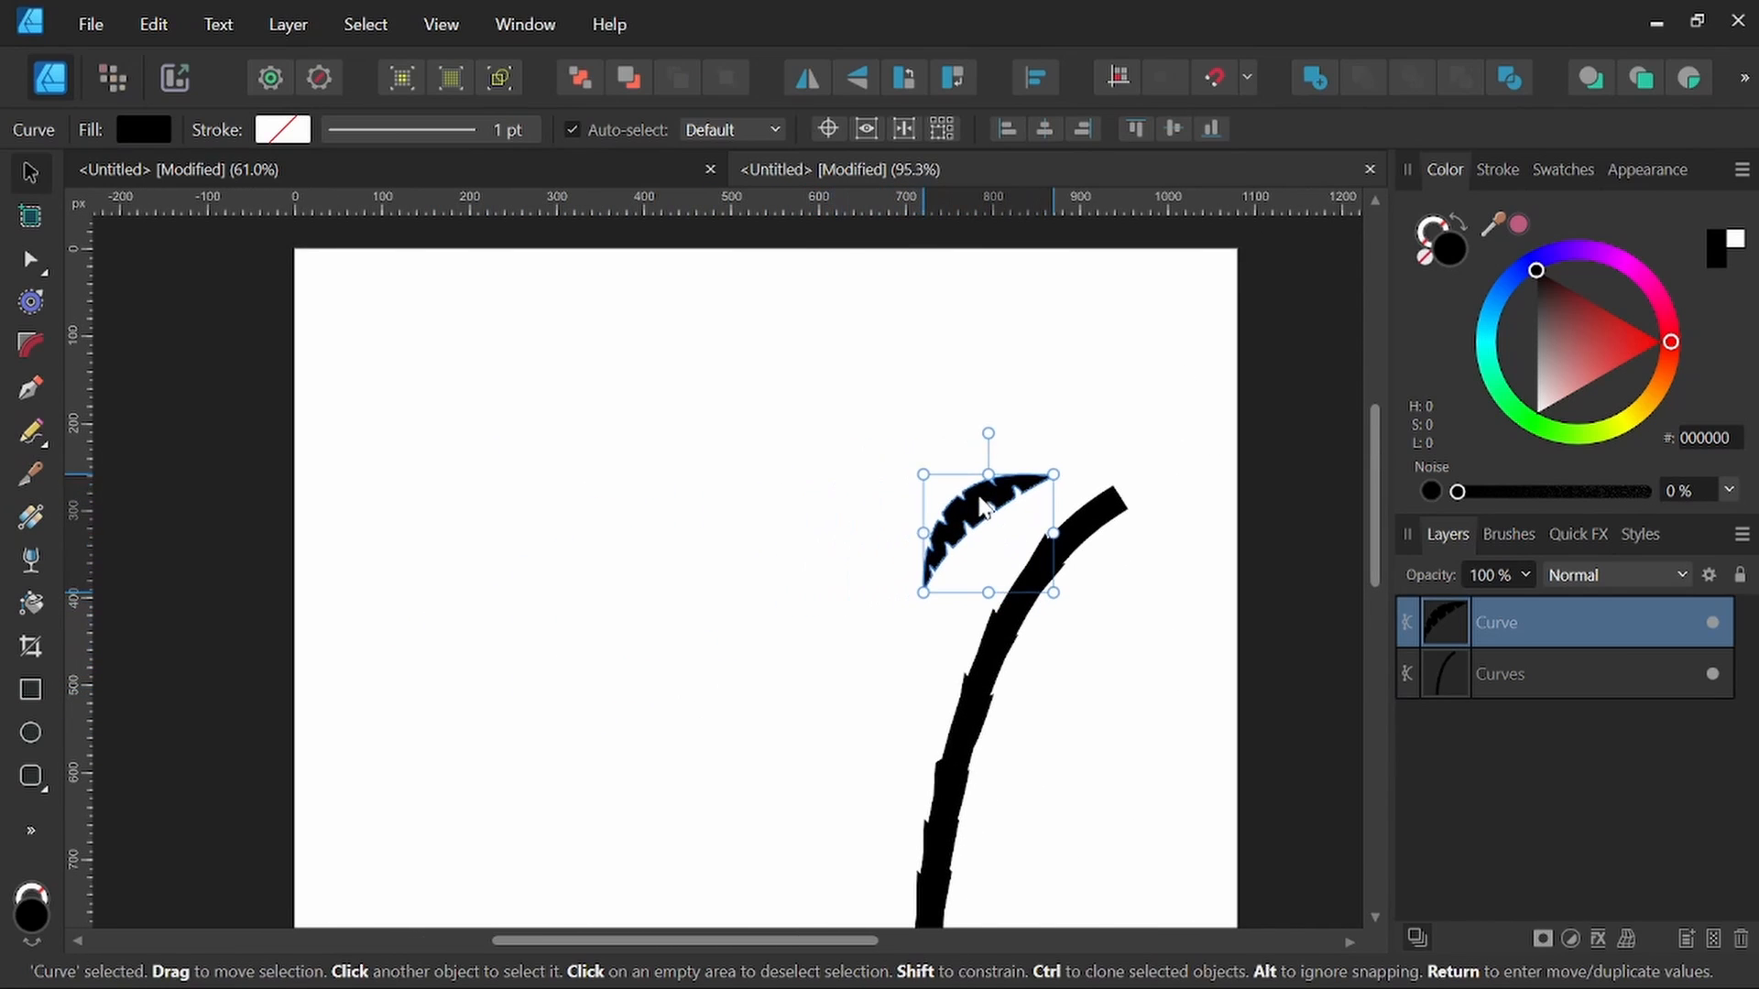
pyautogui.moveTo(989, 430); pyautogui.dragTo(1065, 426)
pyautogui.moveTo(994, 509); pyautogui.dragTo(1035, 483)
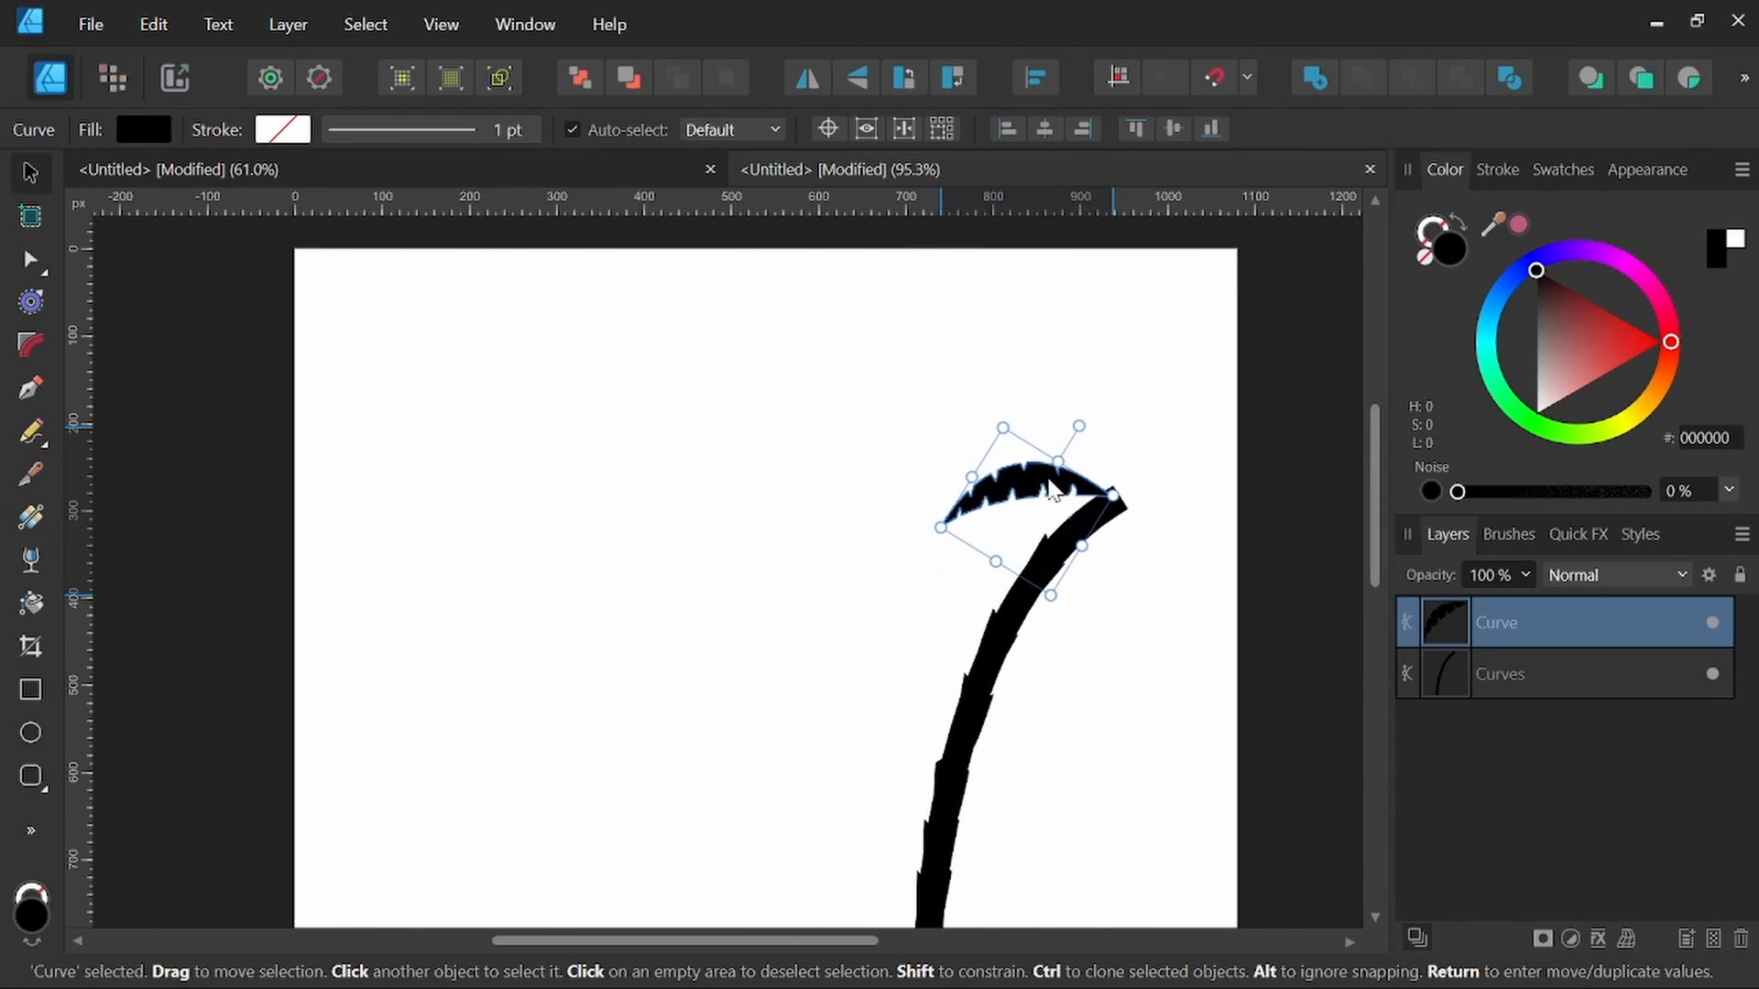
pyautogui.moveTo(942, 522)
pyautogui.mouseDown()
pyautogui.moveTo(887, 550)
pyautogui.moveTo(843, 534)
pyautogui.mouseUp()
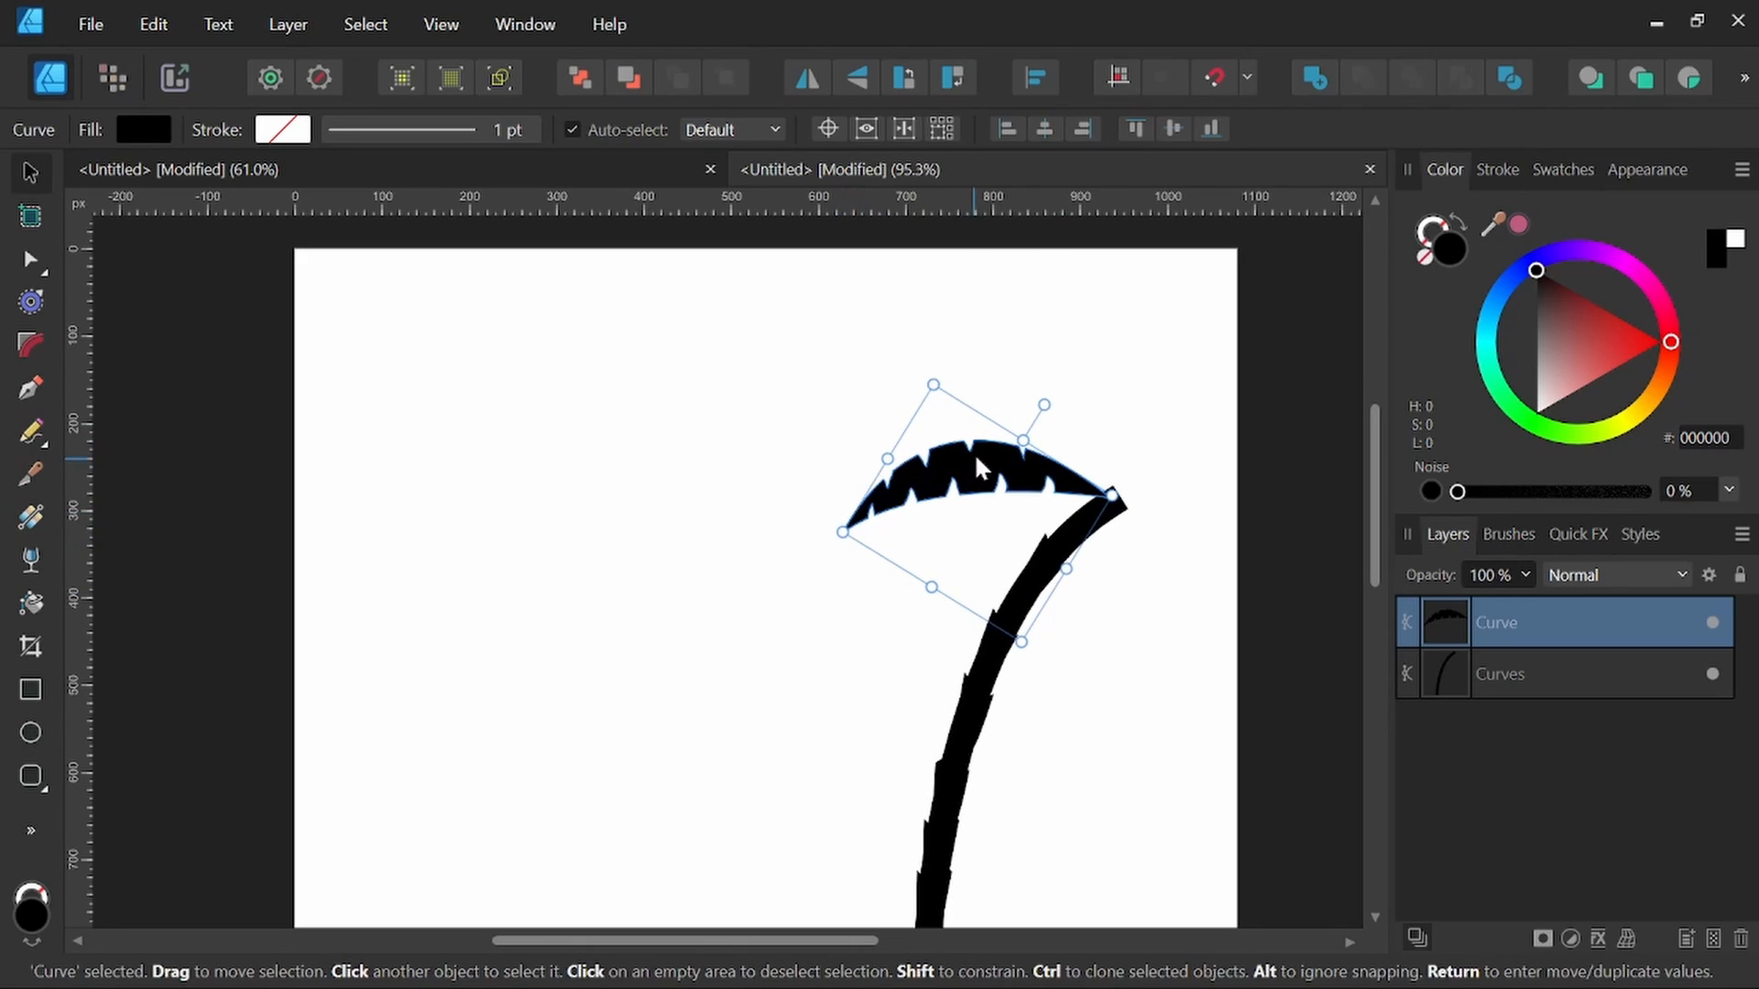
pyautogui.moveTo(985, 470); pyautogui.dragTo(994, 476)
# Step: Duplicate the leaf above the first one, rotating and resizing the copy so its base meets the trunk's tip
pyautogui.moveTo(1235, 522); pyautogui.dragTo(1173, 515)
pyautogui.moveTo(919, 458); pyautogui.dragTo(920, 374)
pyautogui.moveTo(991, 320)
pyautogui.mouseDown()
pyautogui.moveTo(1055, 360)
pyautogui.moveTo(1044, 378)
pyautogui.mouseUp()
pyautogui.moveTo(808, 364); pyautogui.dragTo(780, 361)
pyautogui.moveTo(930, 388); pyautogui.dragTo(944, 393)
pyautogui.scroll(-4, 1035, 392)
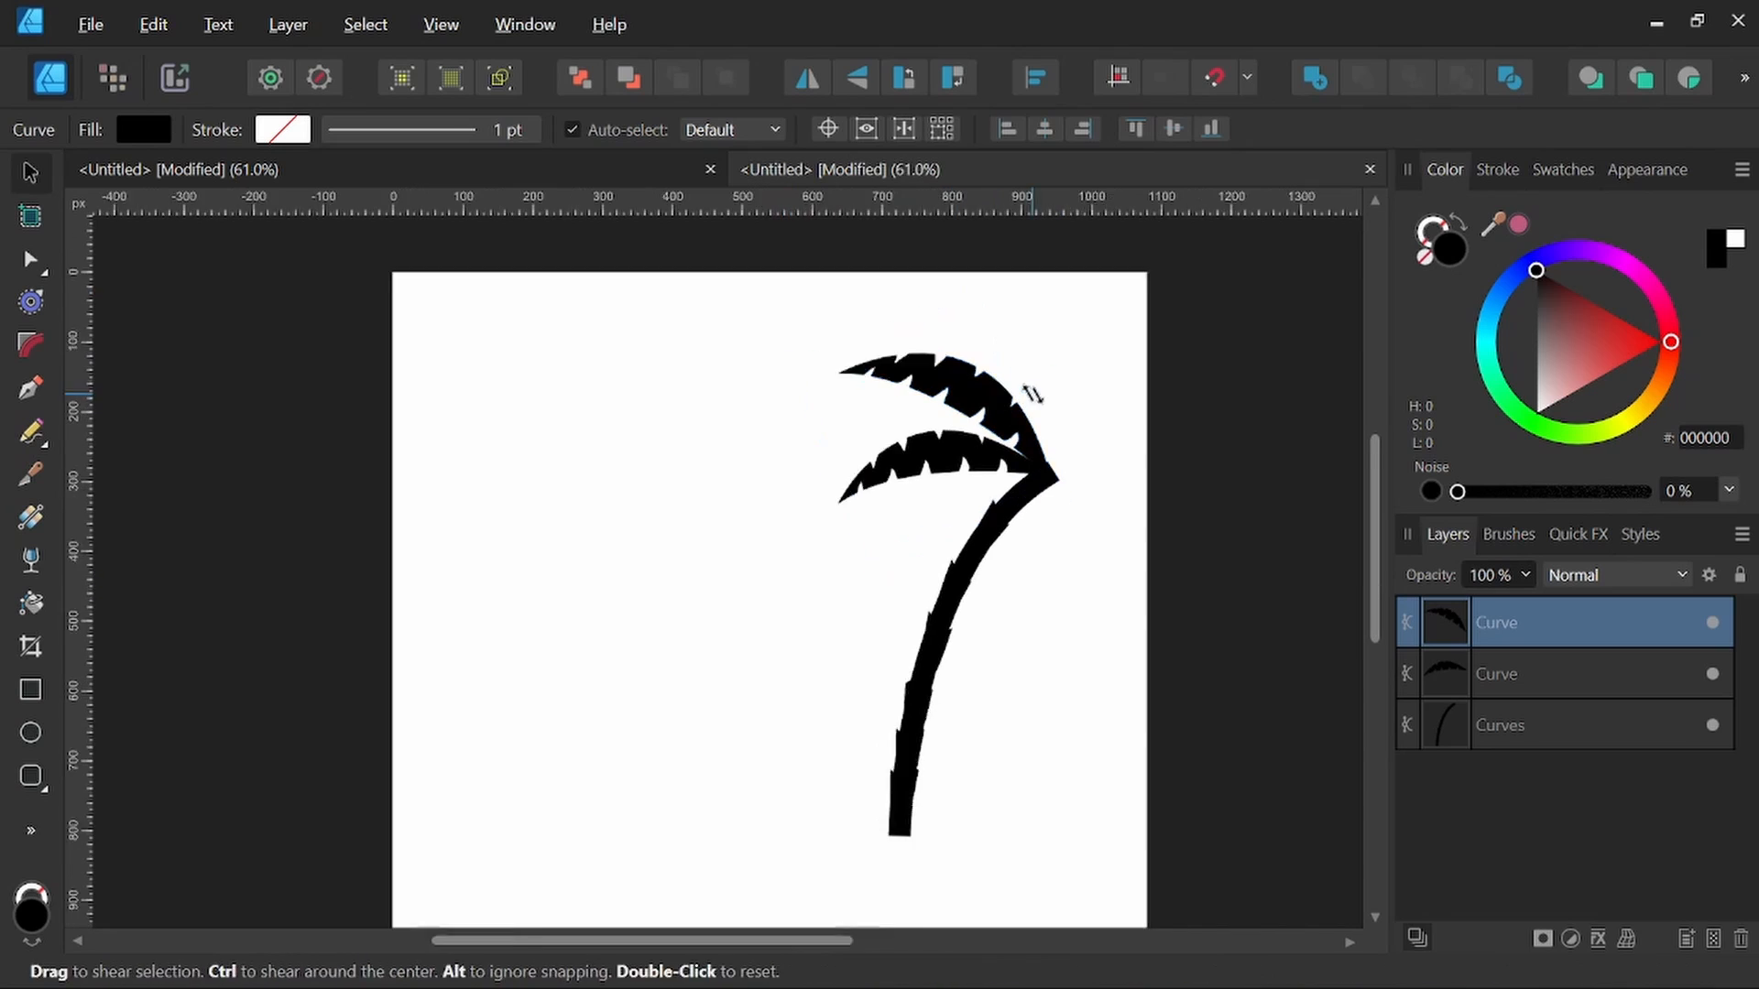
# Step: Move the trunk and both leaves together to the horizontal middle of the page and slightly lower
pyautogui.moveTo(1133, 330); pyautogui.dragTo(782, 764)
pyautogui.moveTo(971, 479); pyautogui.dragTo(962, 513)
pyautogui.click(948, 467)
pyautogui.scroll(2, 935, 486)
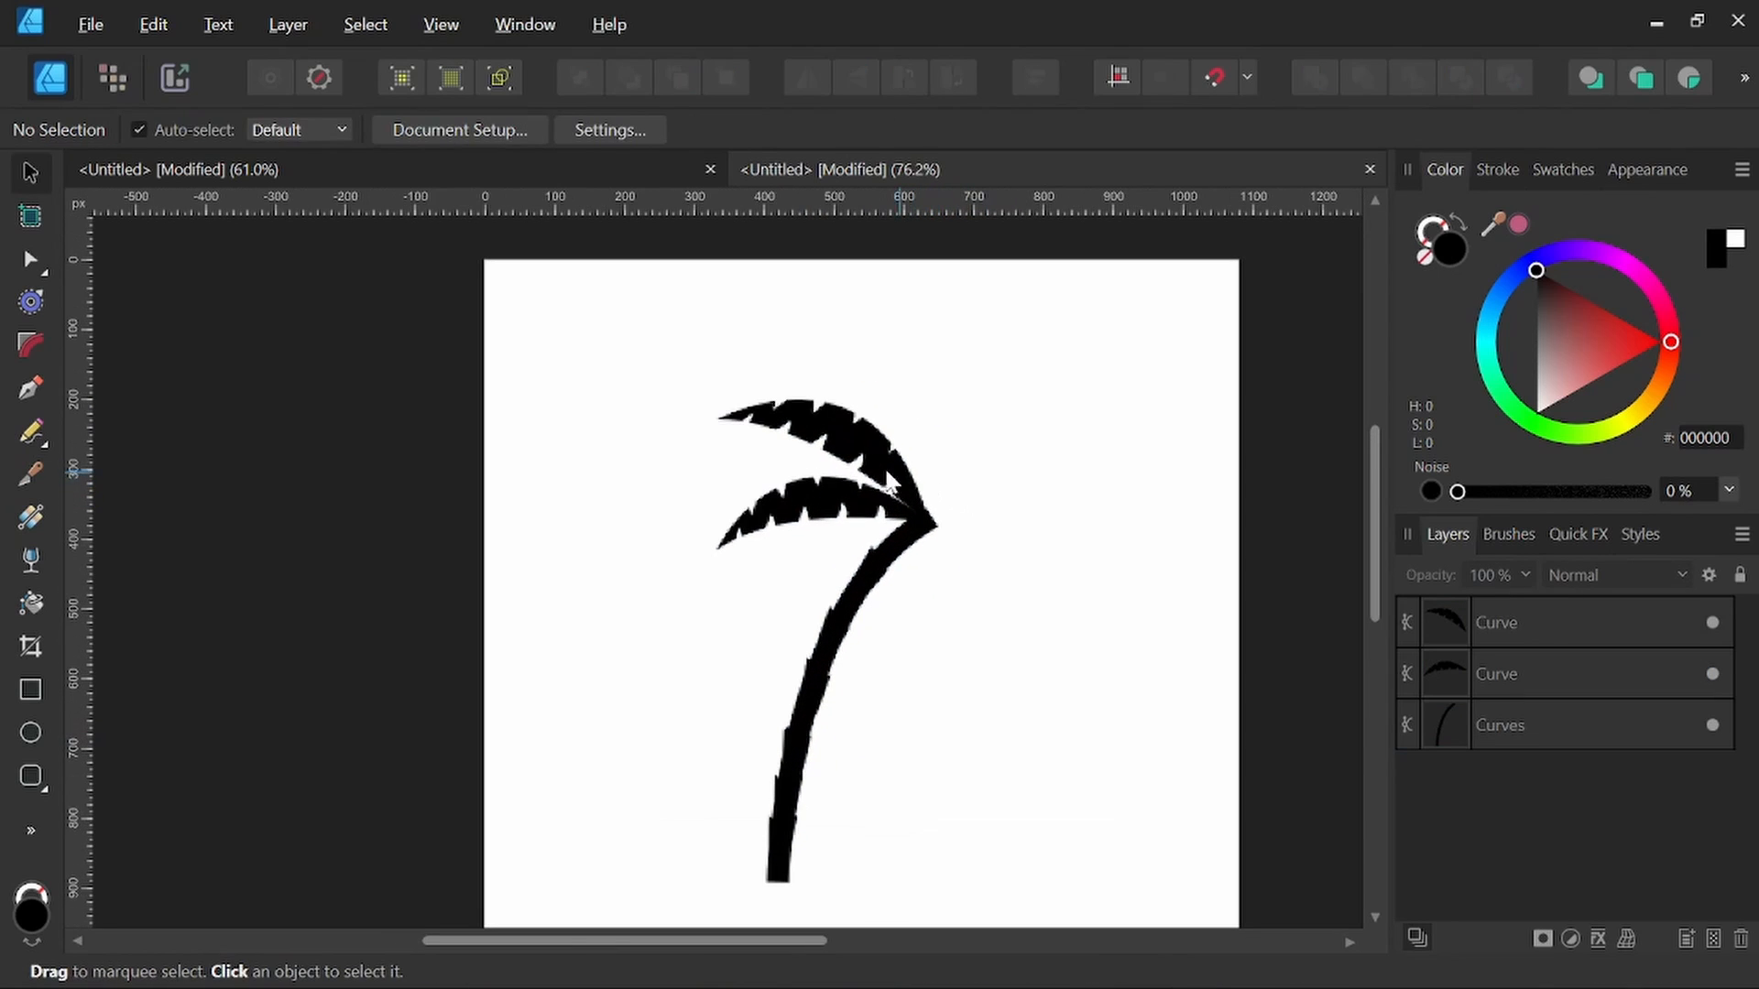
# Step: Duplicate the upper leaf and rotate the copy clockwise into a steep third leaf rising from the trunk's tip
pyautogui.click(877, 455)
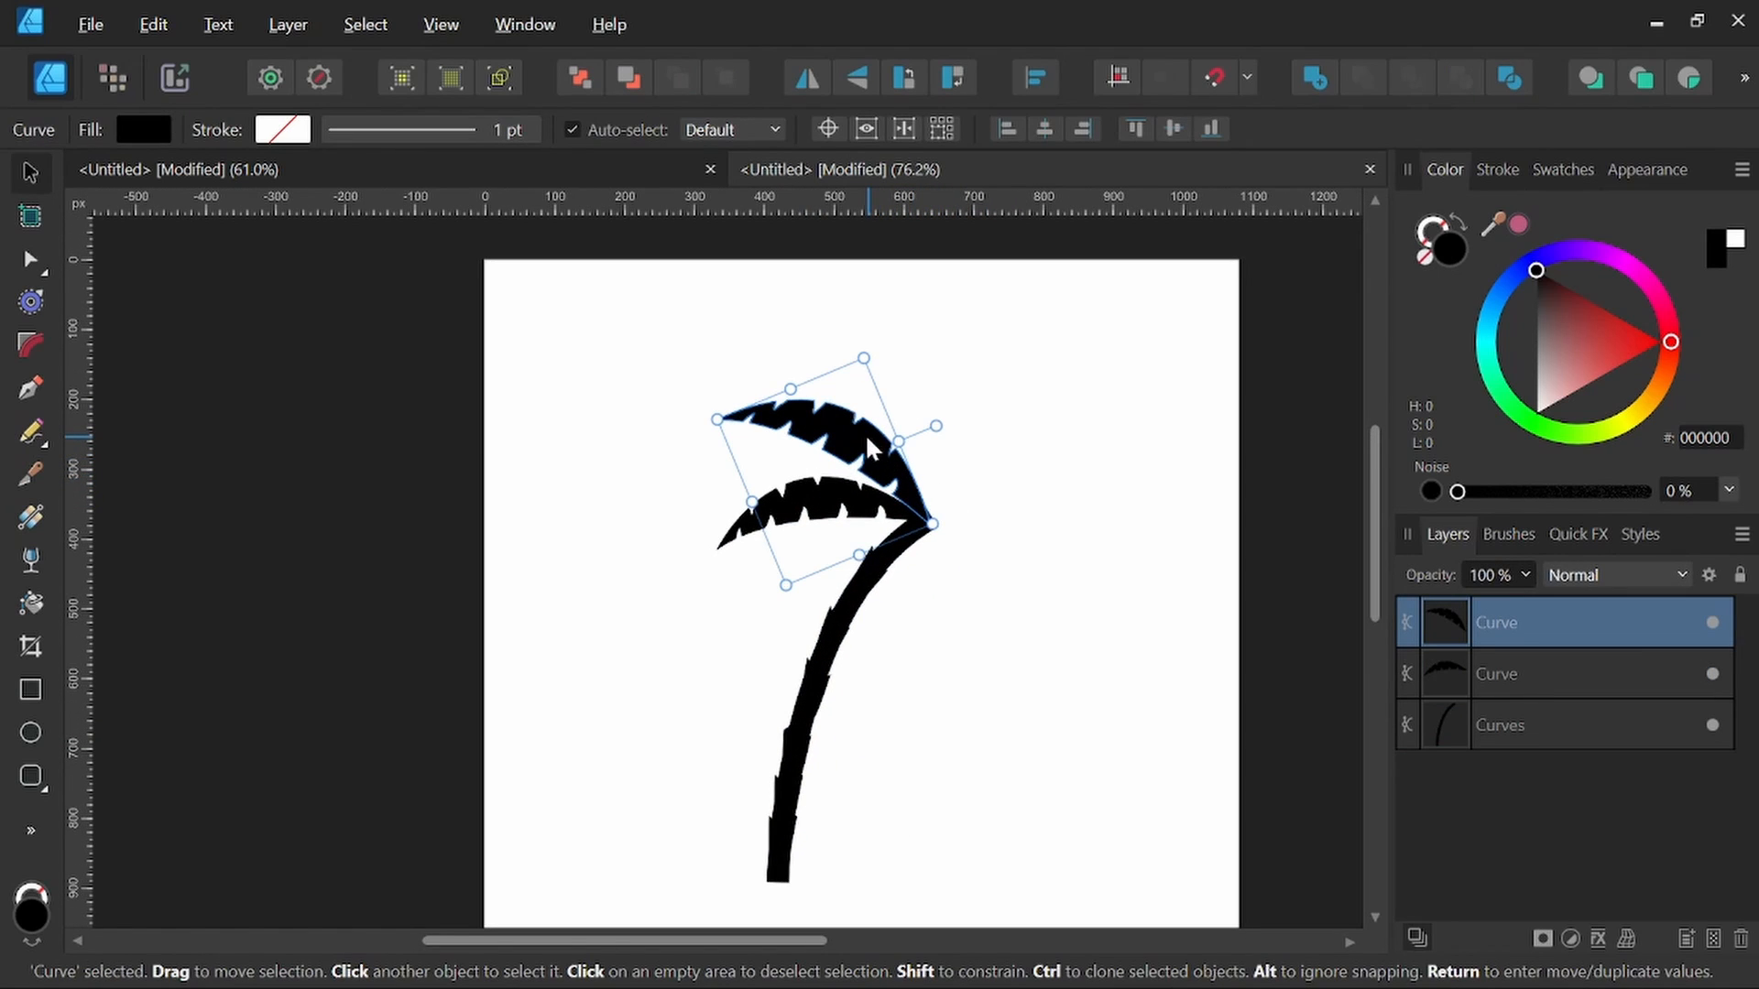
pyautogui.keyDown('ctrl'); pyautogui.moveTo(867, 432); pyautogui.dragTo(977, 467); pyautogui.keyUp('ctrl')
pyautogui.moveTo(962, 369); pyautogui.dragTo(947, 381)
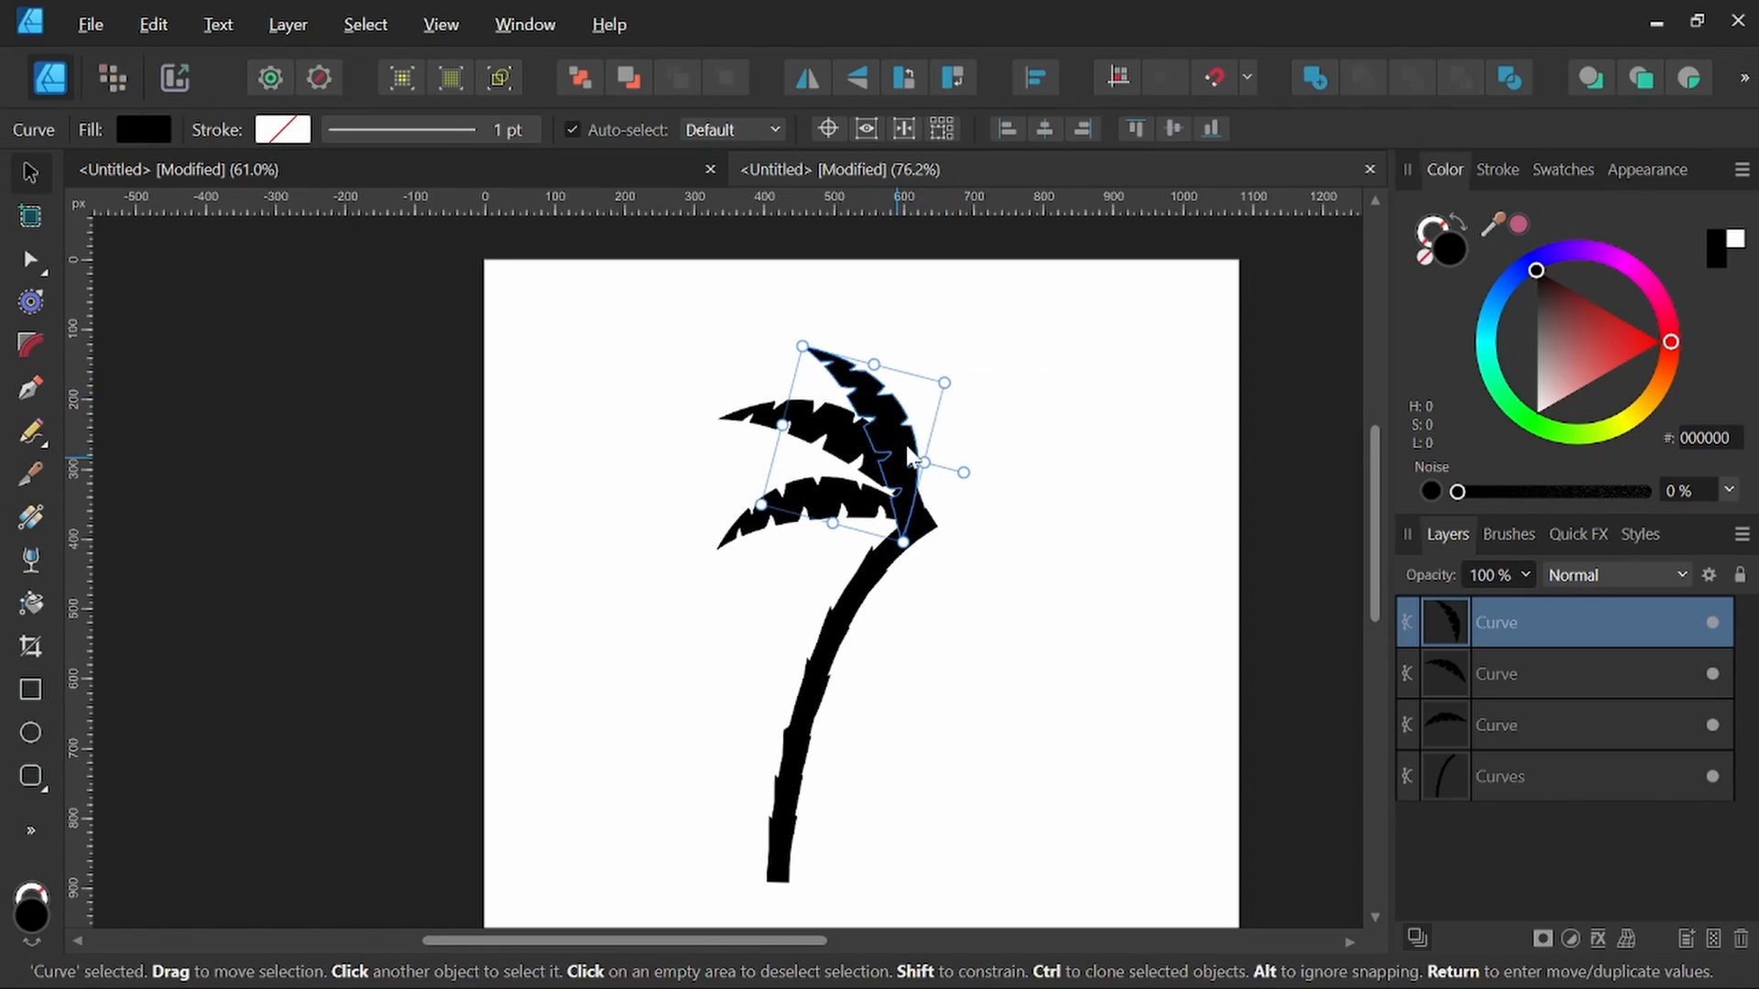
pyautogui.moveTo(899, 465); pyautogui.dragTo(919, 449)
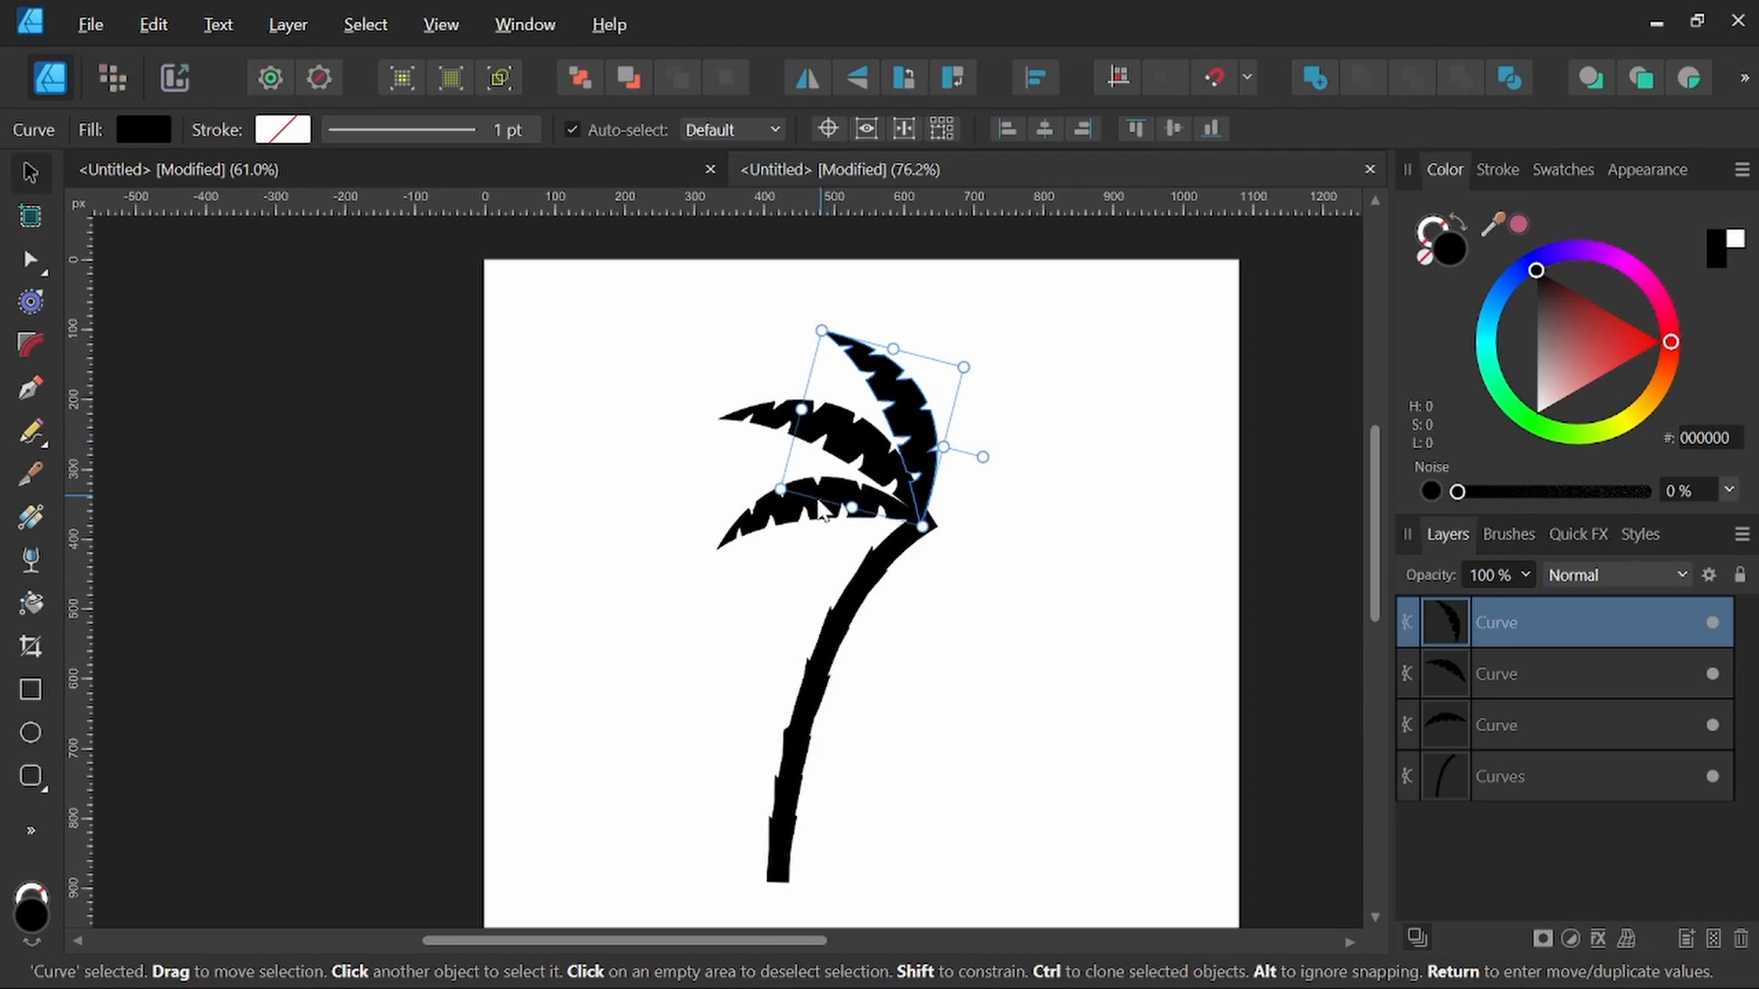
# Step: Duplicate the lowest leaf, shrink and rotate the copy counterclockwise, and place it beneath the others at the trunk's tip
pyautogui.click(811, 522)
pyautogui.moveTo(789, 499); pyautogui.dragTo(780, 540)
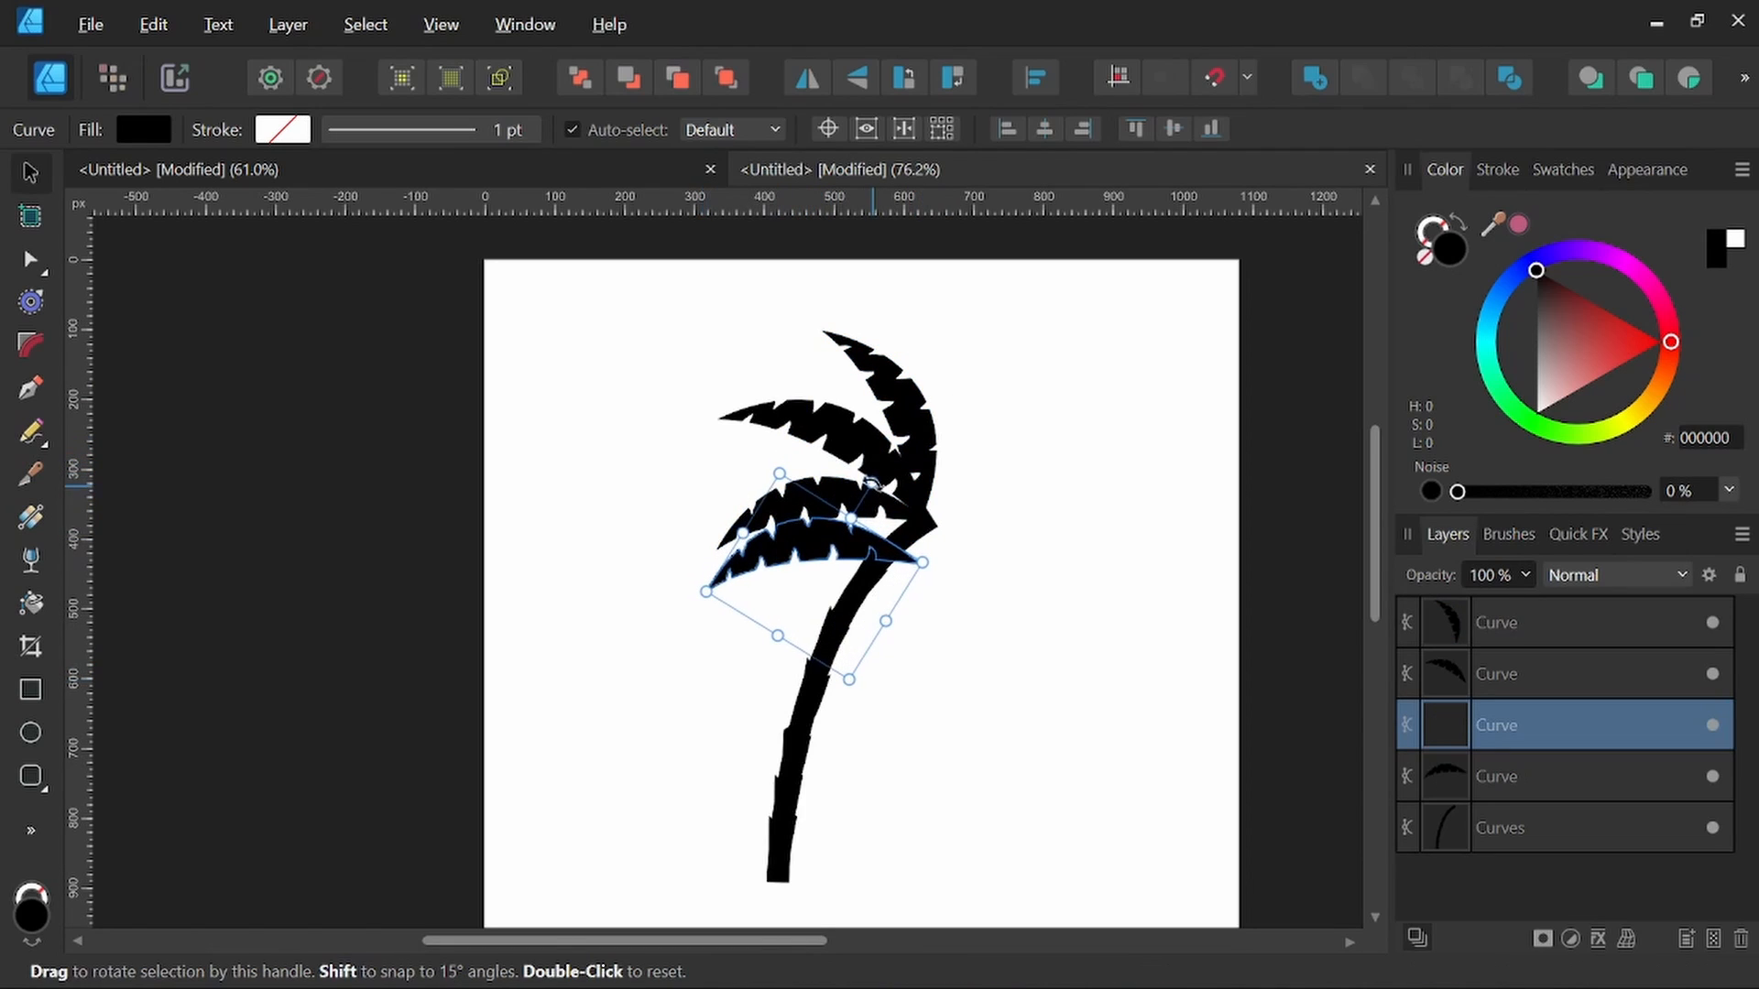
pyautogui.moveTo(872, 482); pyautogui.dragTo(826, 467)
pyautogui.moveTo(724, 635); pyautogui.dragTo(852, 562)
pyautogui.press('space')
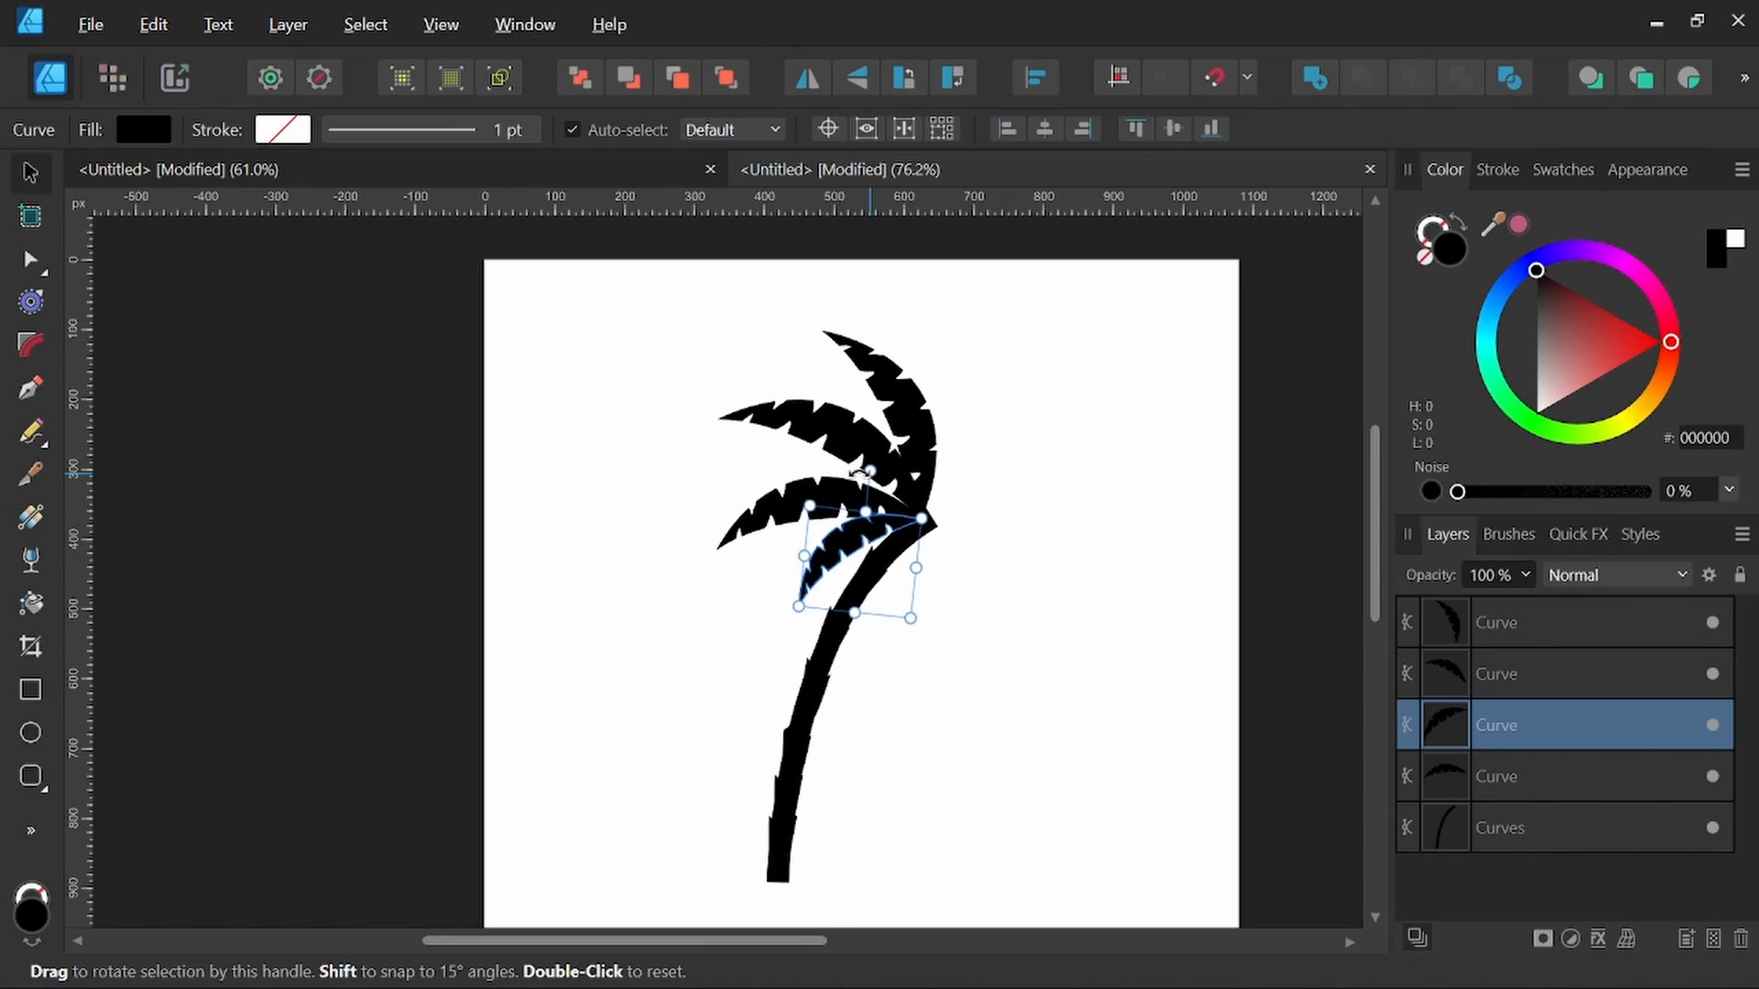
pyautogui.moveTo(869, 473); pyautogui.dragTo(868, 472)
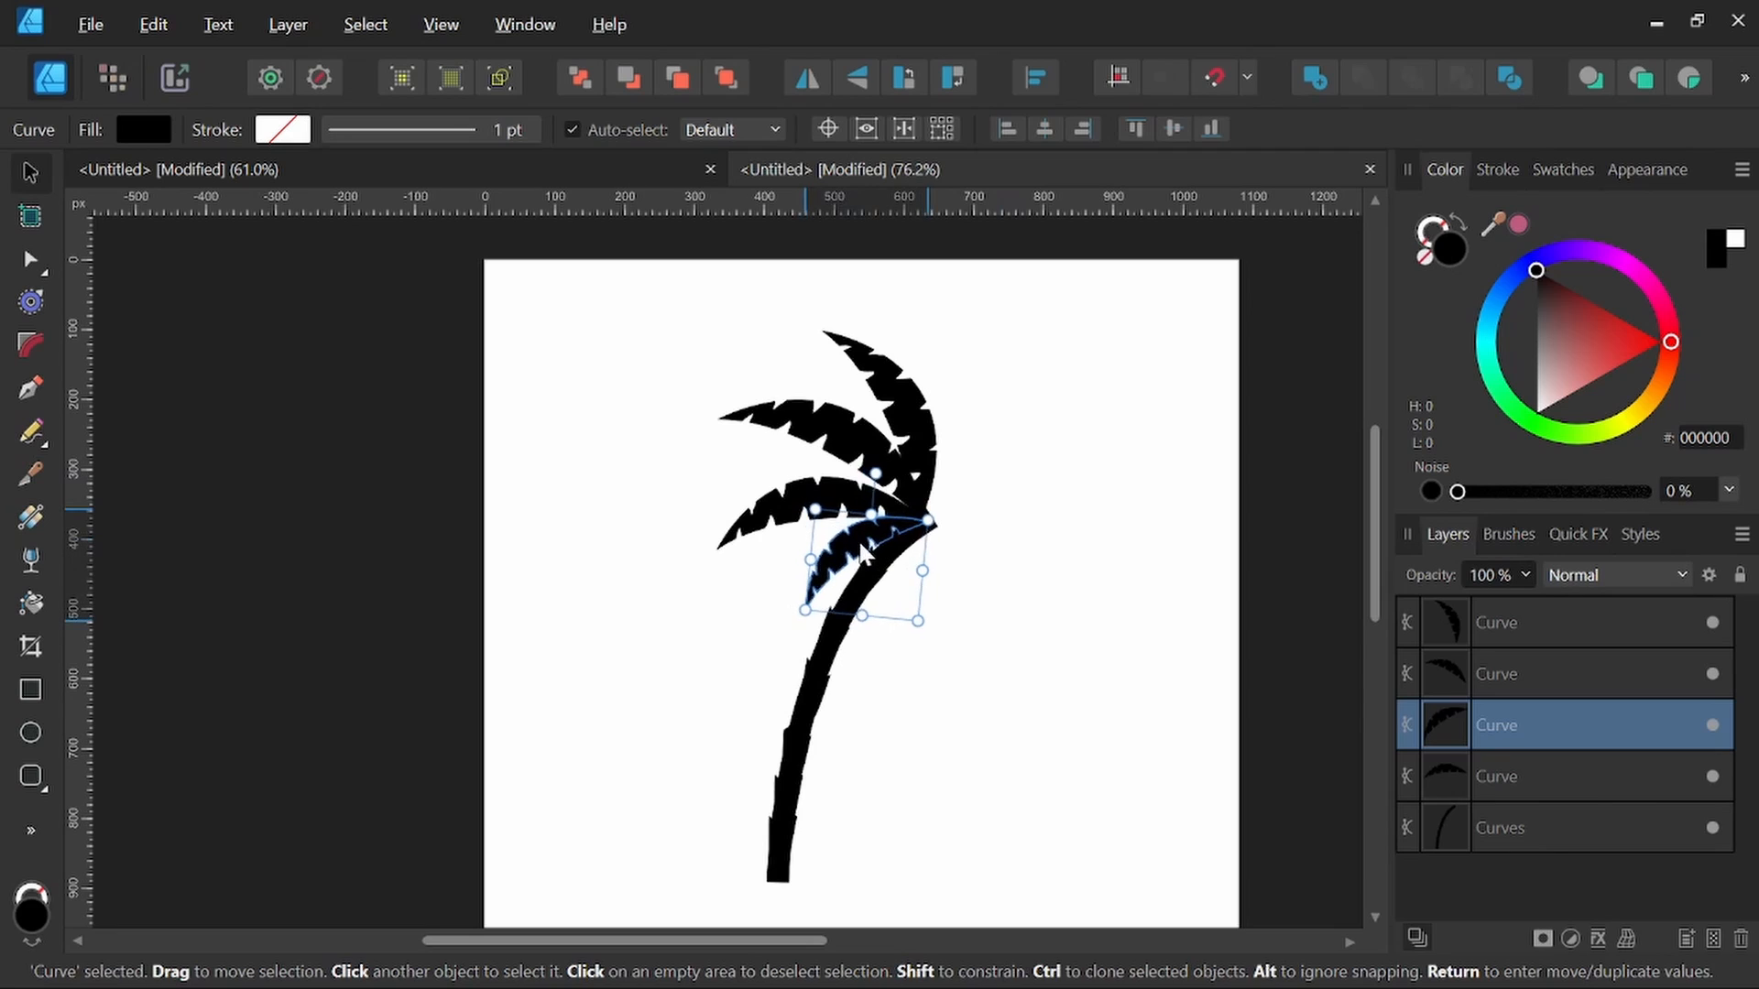
pyautogui.click(1026, 430)
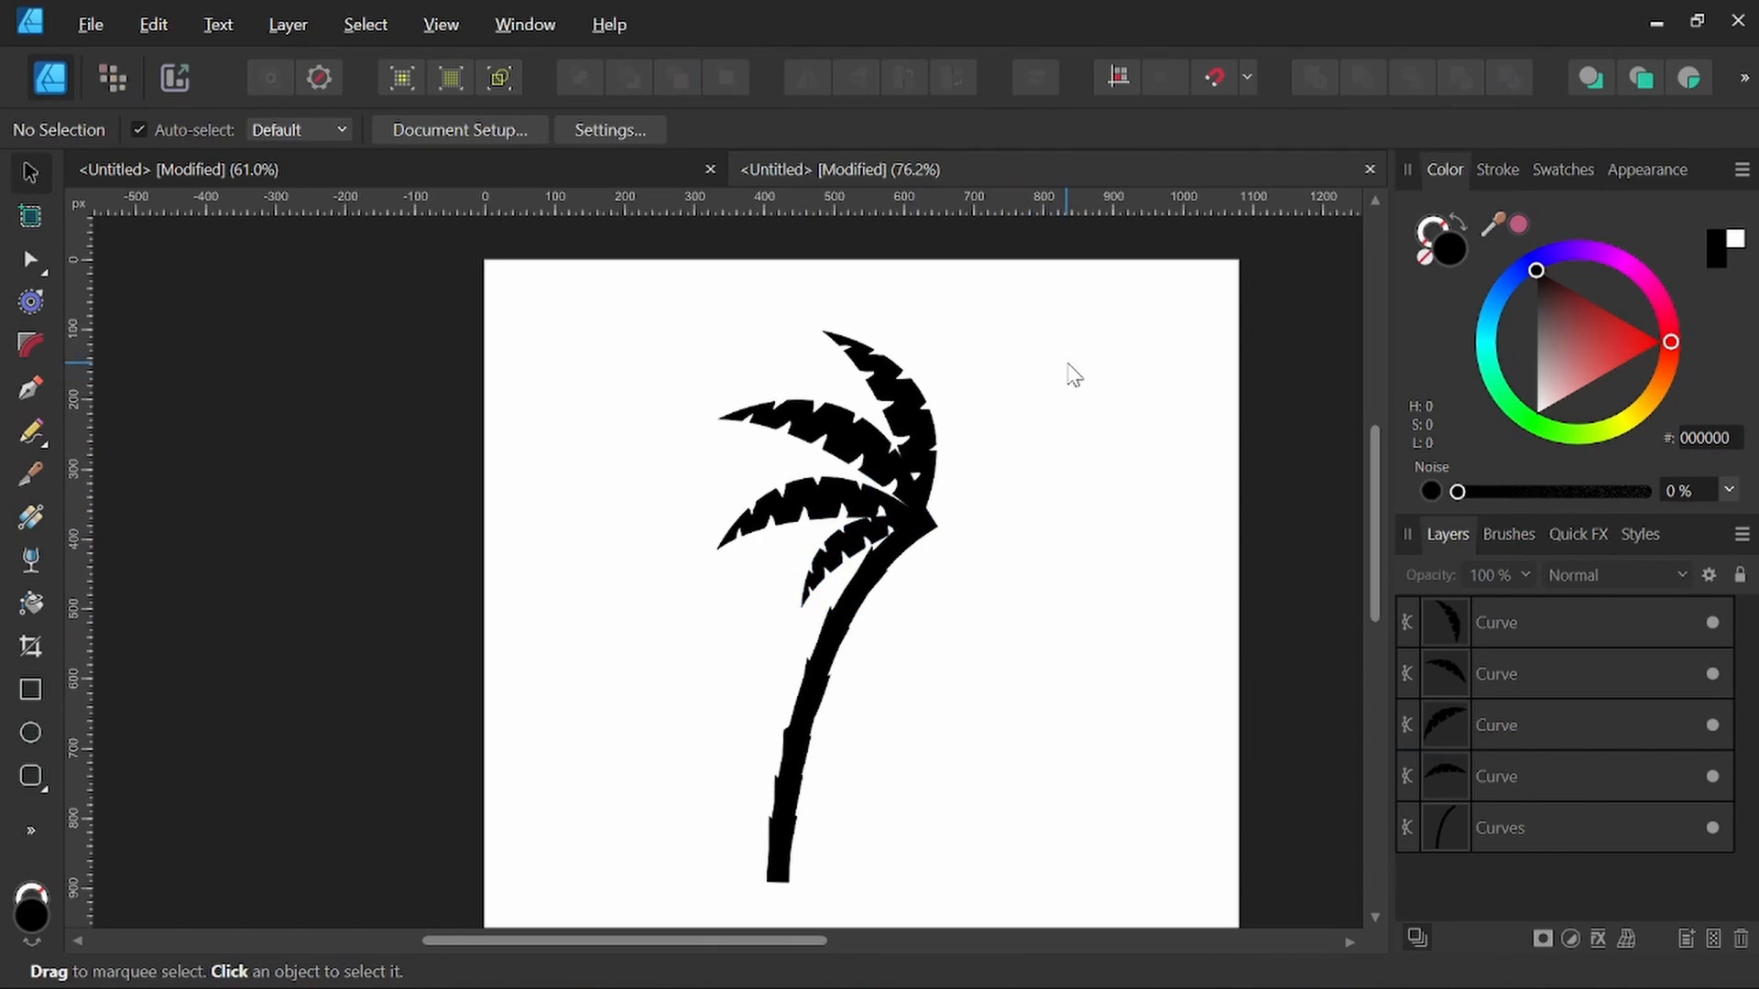
# Step: Duplicate all four leaves, flip the copies horizontally, rotate them clockwise, and place them on the trunk's right side
pyautogui.moveTo(1060, 306); pyautogui.dragTo(723, 600)
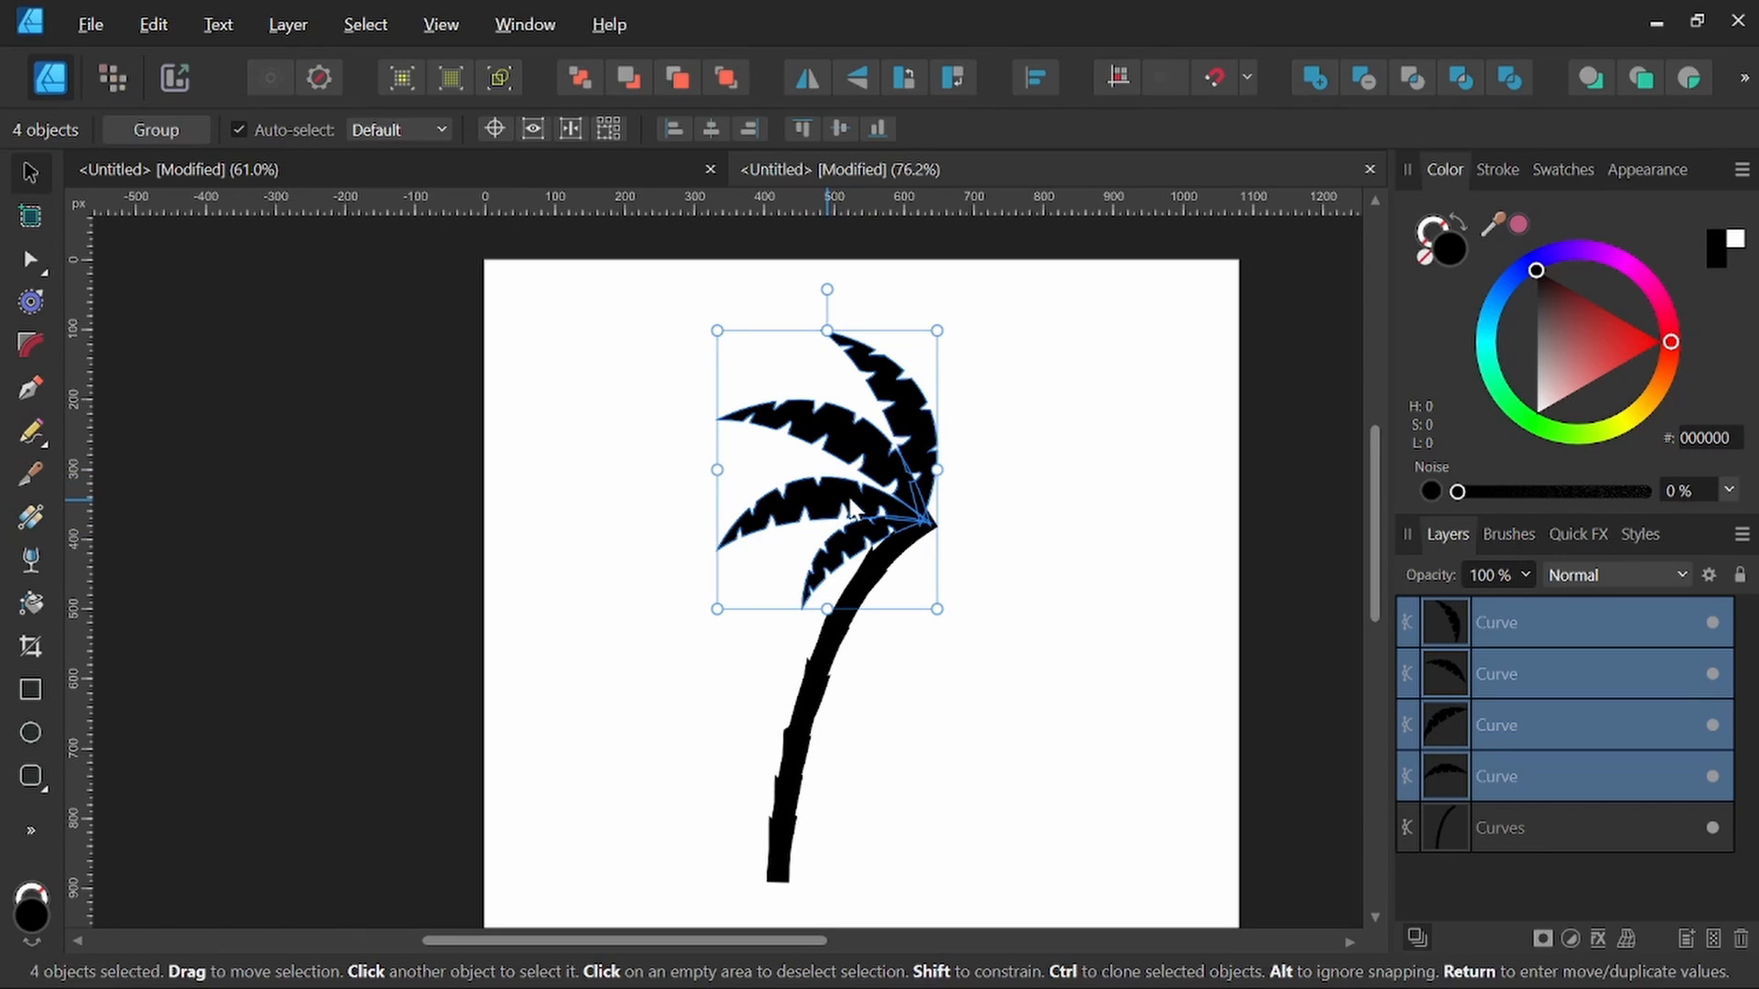
pyautogui.moveTo(850, 508); pyautogui.dragTo(911, 503)
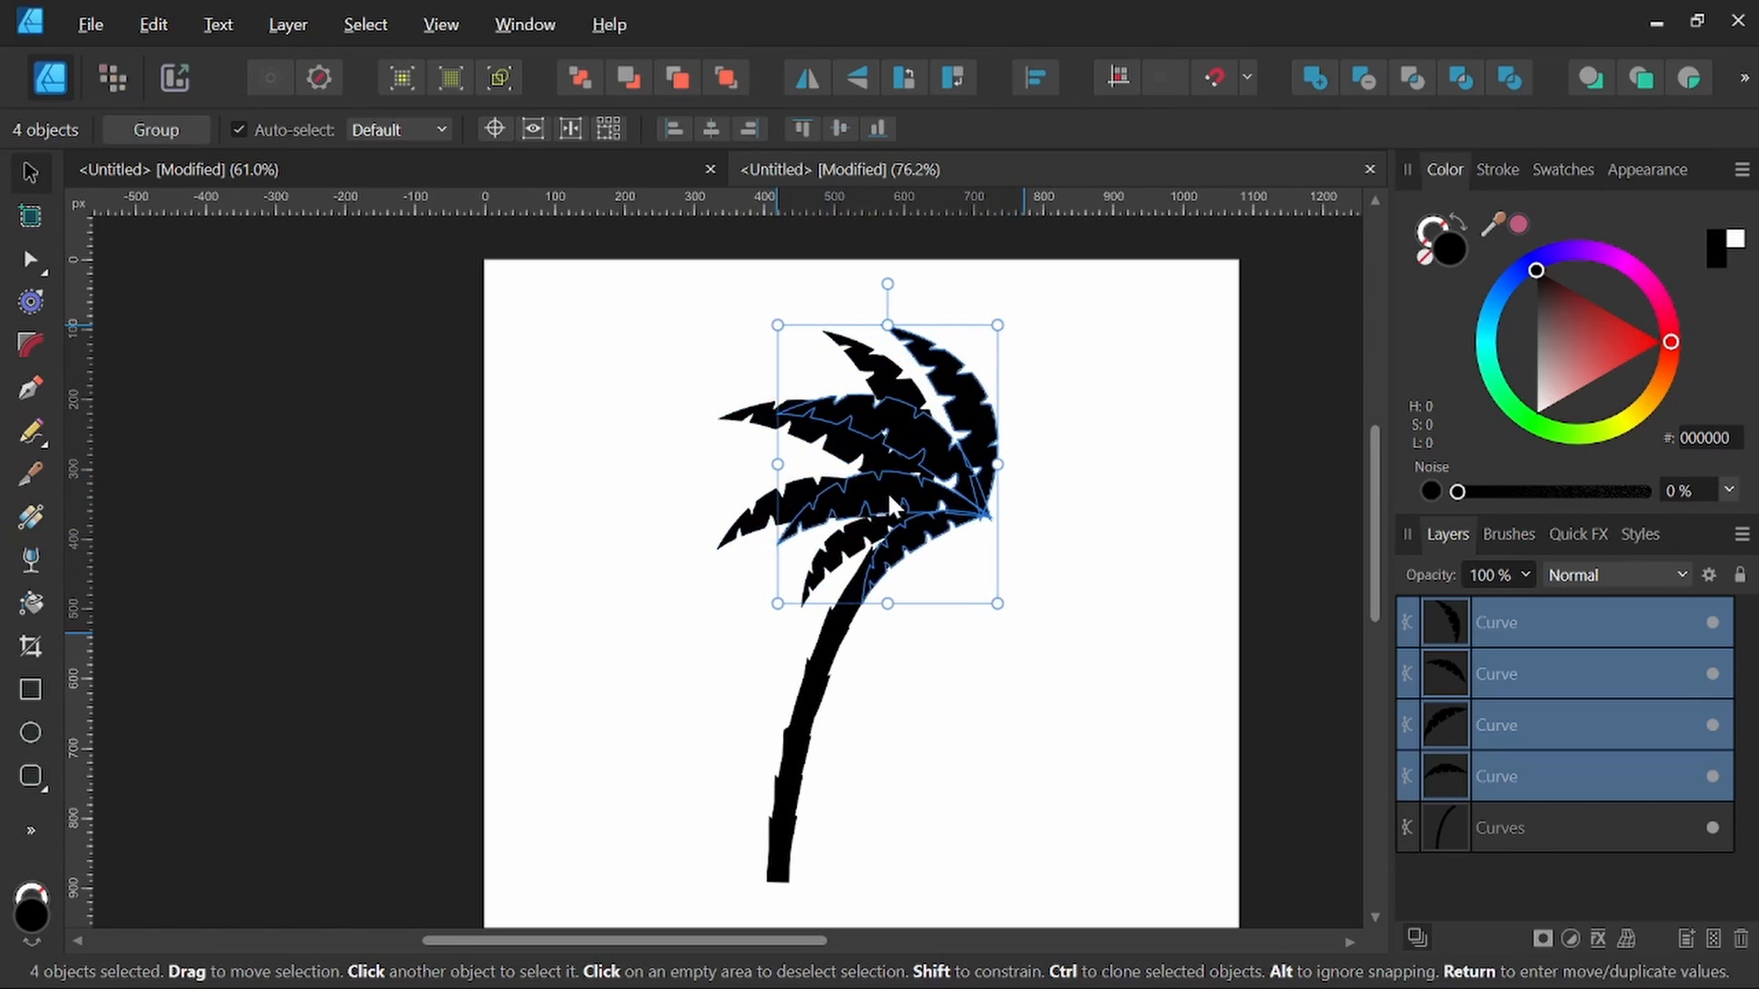
pyautogui.click(801, 78)
pyautogui.moveTo(890, 282); pyautogui.dragTo(991, 348)
pyautogui.moveTo(804, 438); pyautogui.dragTo(933, 513)
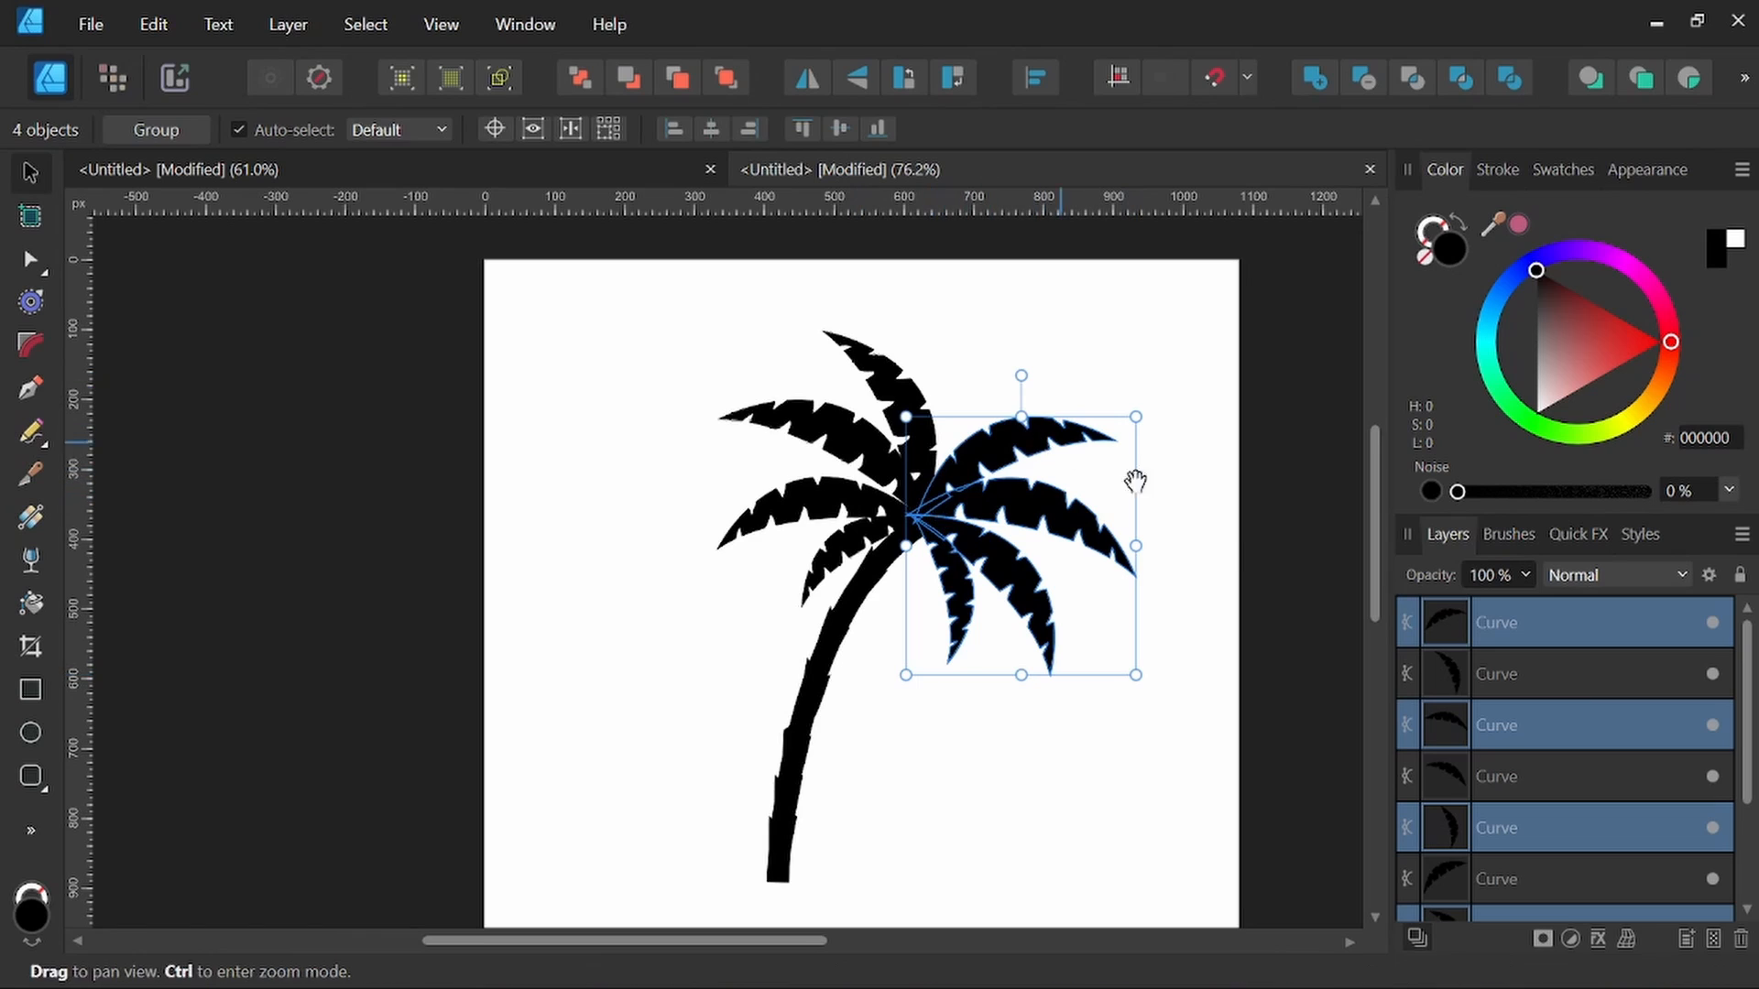
pyautogui.click(1202, 532)
# Step: Narrow the eight-leaf crown from both sides to about 540 px wide and rotate it slightly clockwise over the trunk's tip
pyautogui.moveTo(1201, 317); pyautogui.dragTo(629, 754)
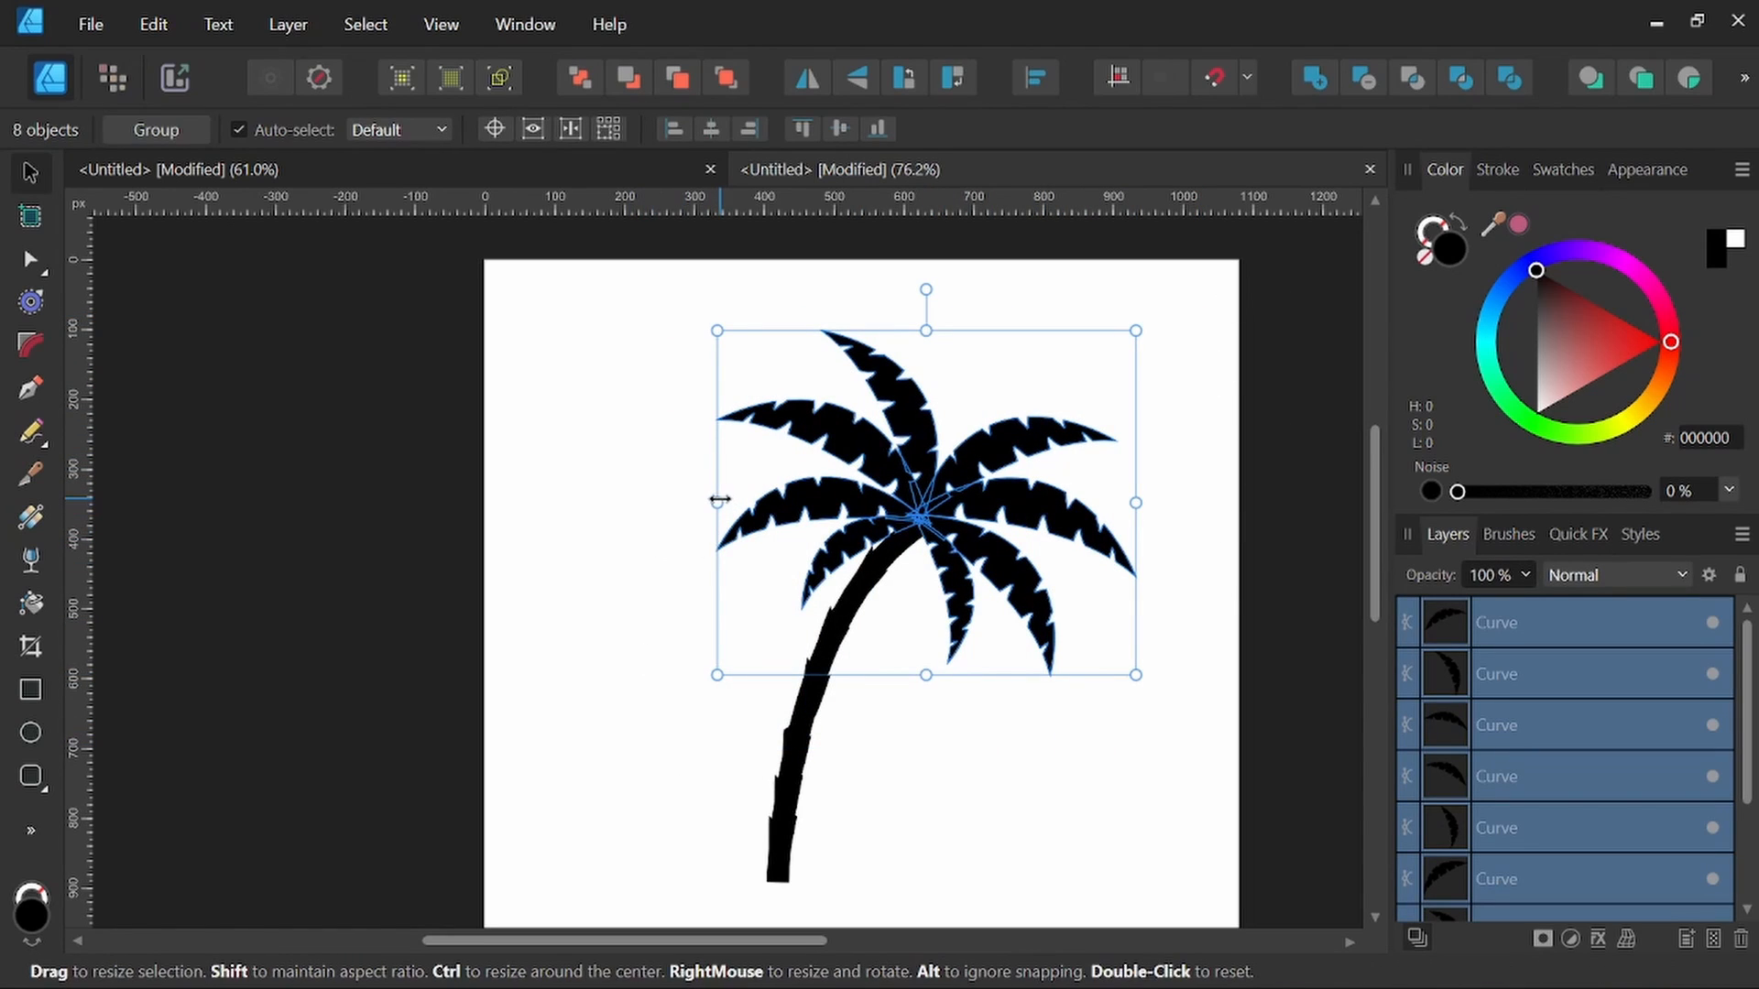
pyautogui.moveTo(717, 502); pyautogui.dragTo(739, 500)
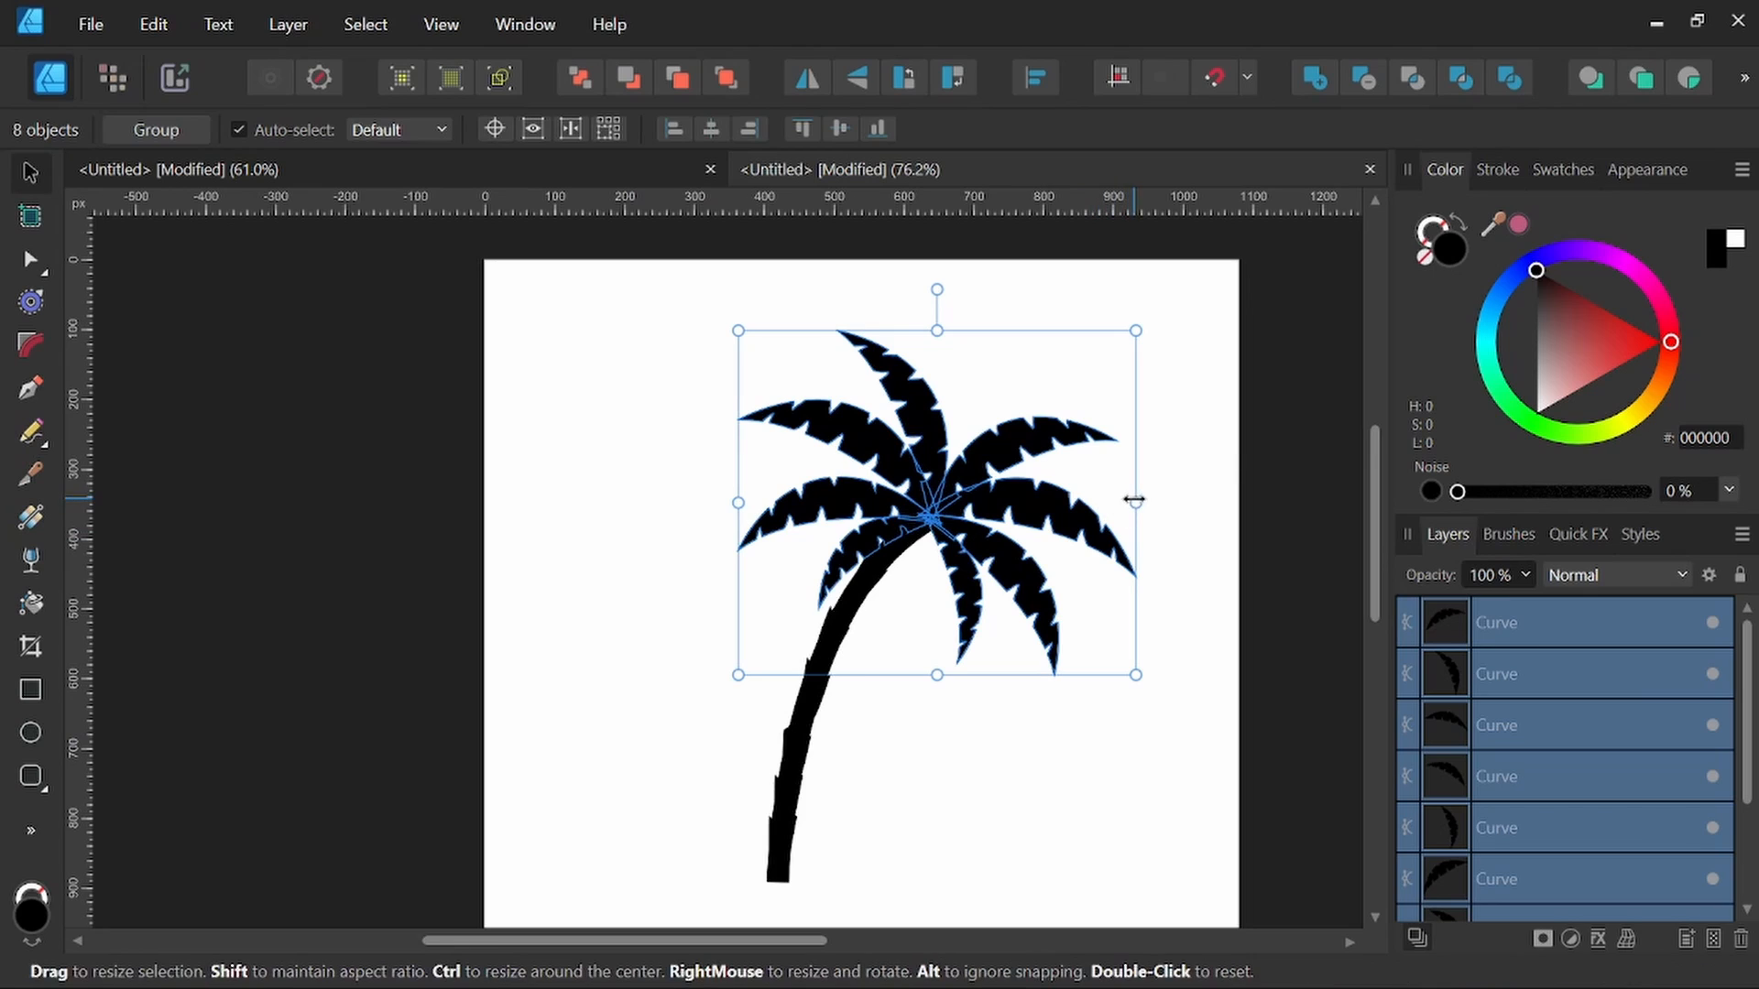
pyautogui.moveTo(1134, 500); pyautogui.dragTo(1115, 500)
pyautogui.moveTo(931, 290); pyautogui.dragTo(947, 288)
pyautogui.press('space')
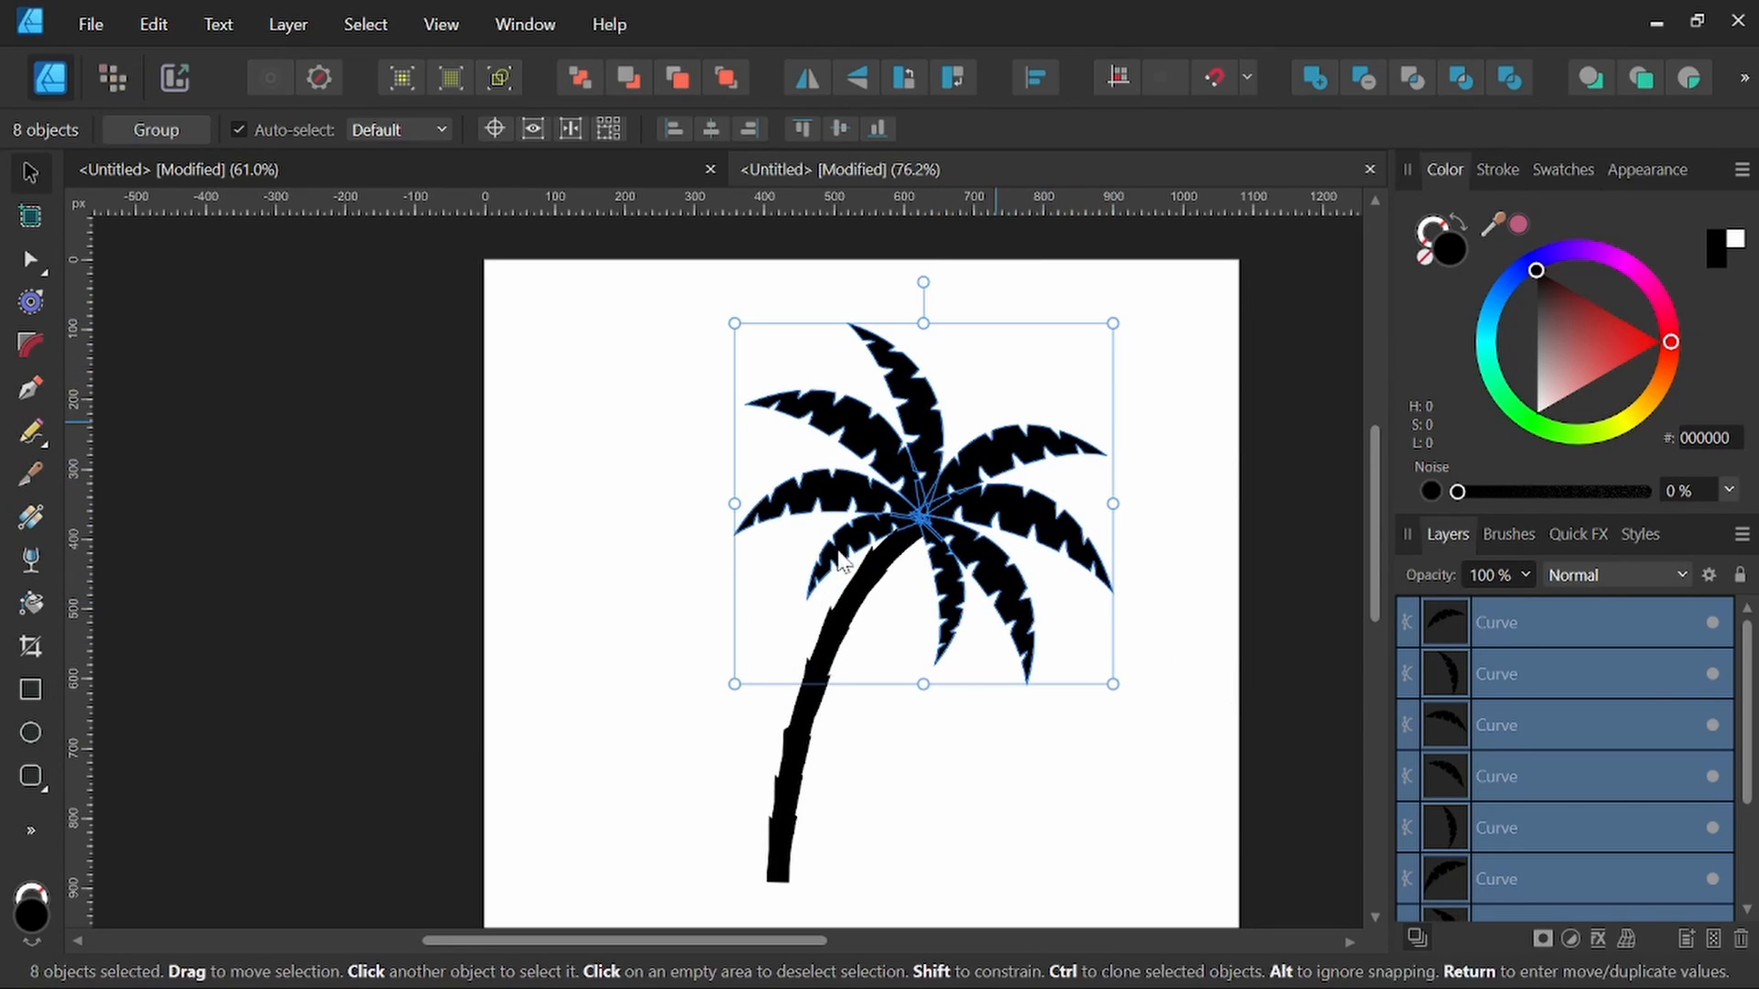
pyautogui.click(1150, 693)
pyautogui.press('space')
pyautogui.moveTo(1010, 795); pyautogui.dragTo(1021, 725)
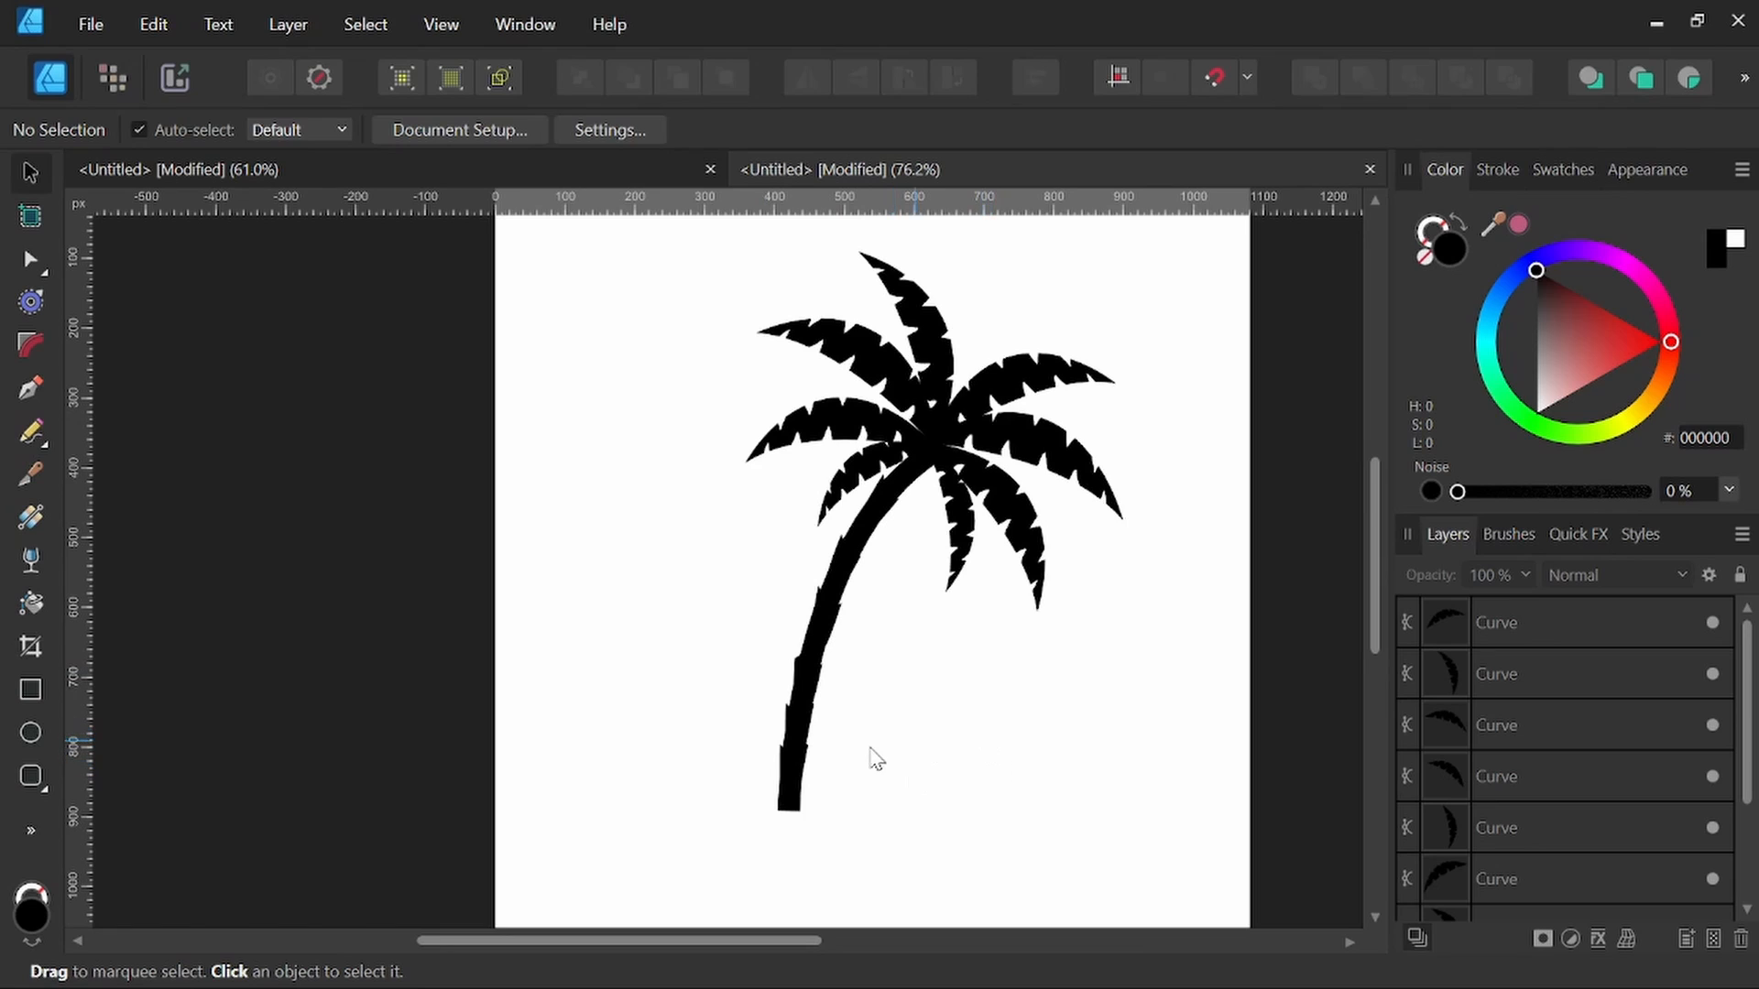
# Step: Start a grass tuft outline with the Pen tool left of the trunk's base, drawing a tall pointed blade and a rounded hump
pyautogui.scroll(3, 861, 749)
pyautogui.press('space')
pyautogui.moveTo(863, 749); pyautogui.dragTo(984, 618)
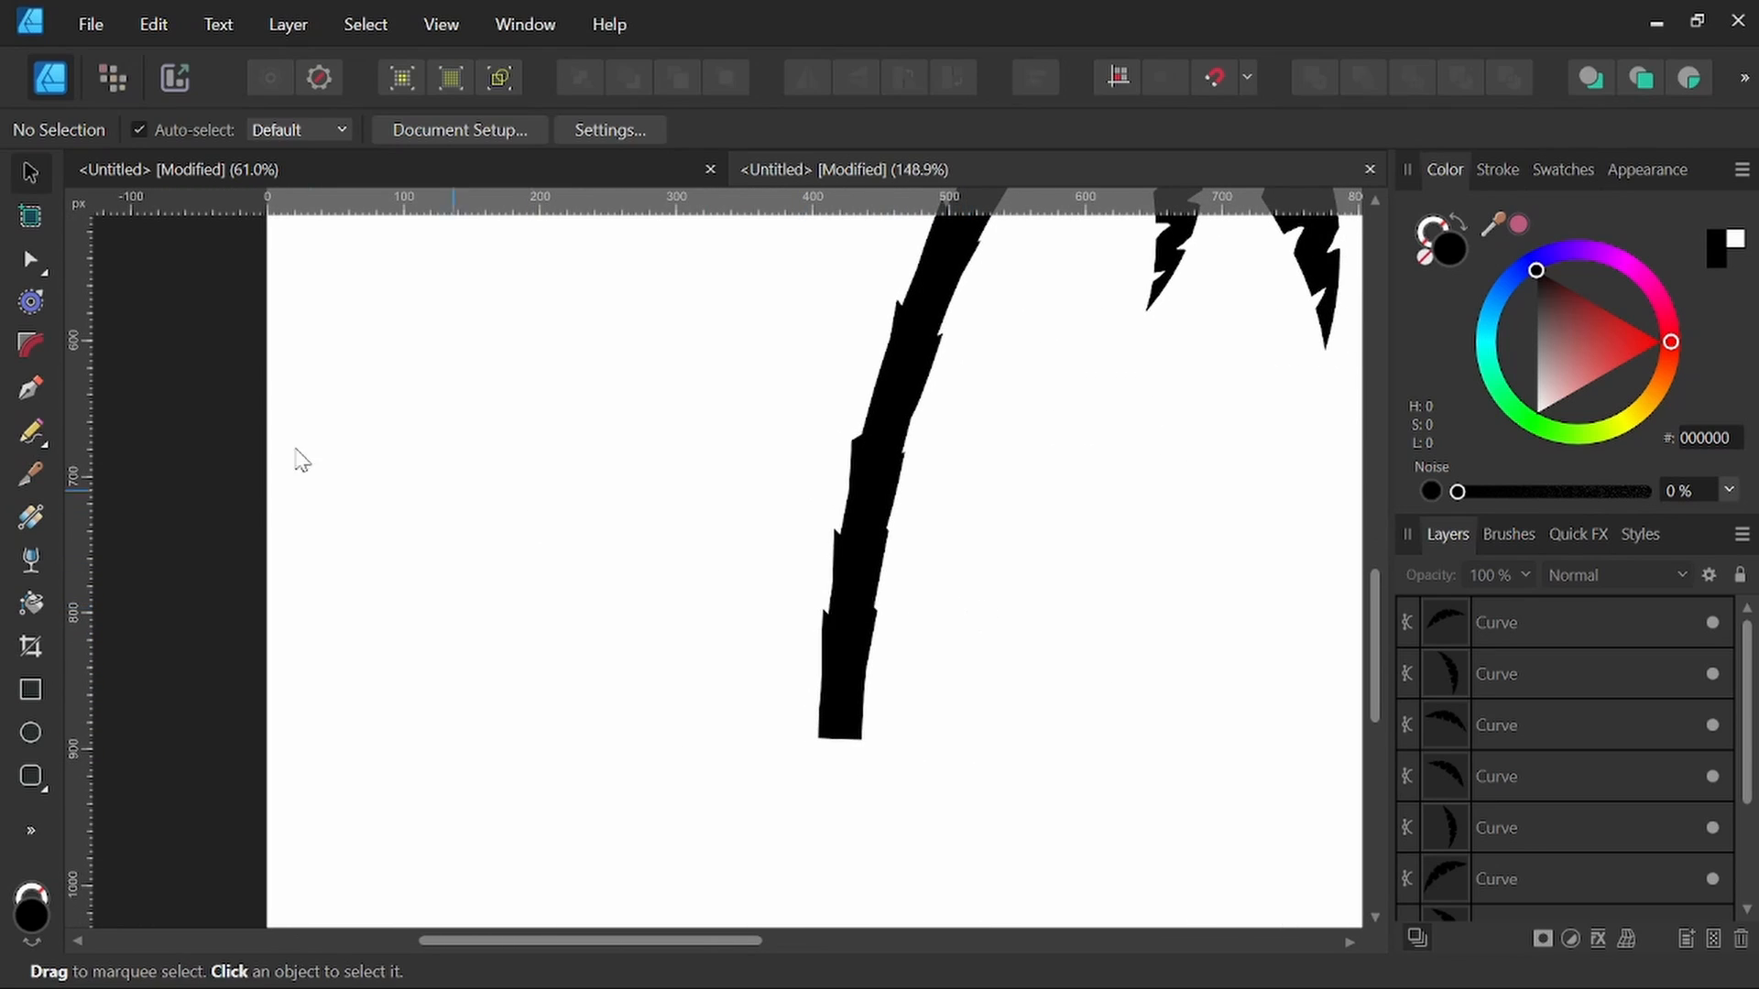
pyautogui.click(30, 388)
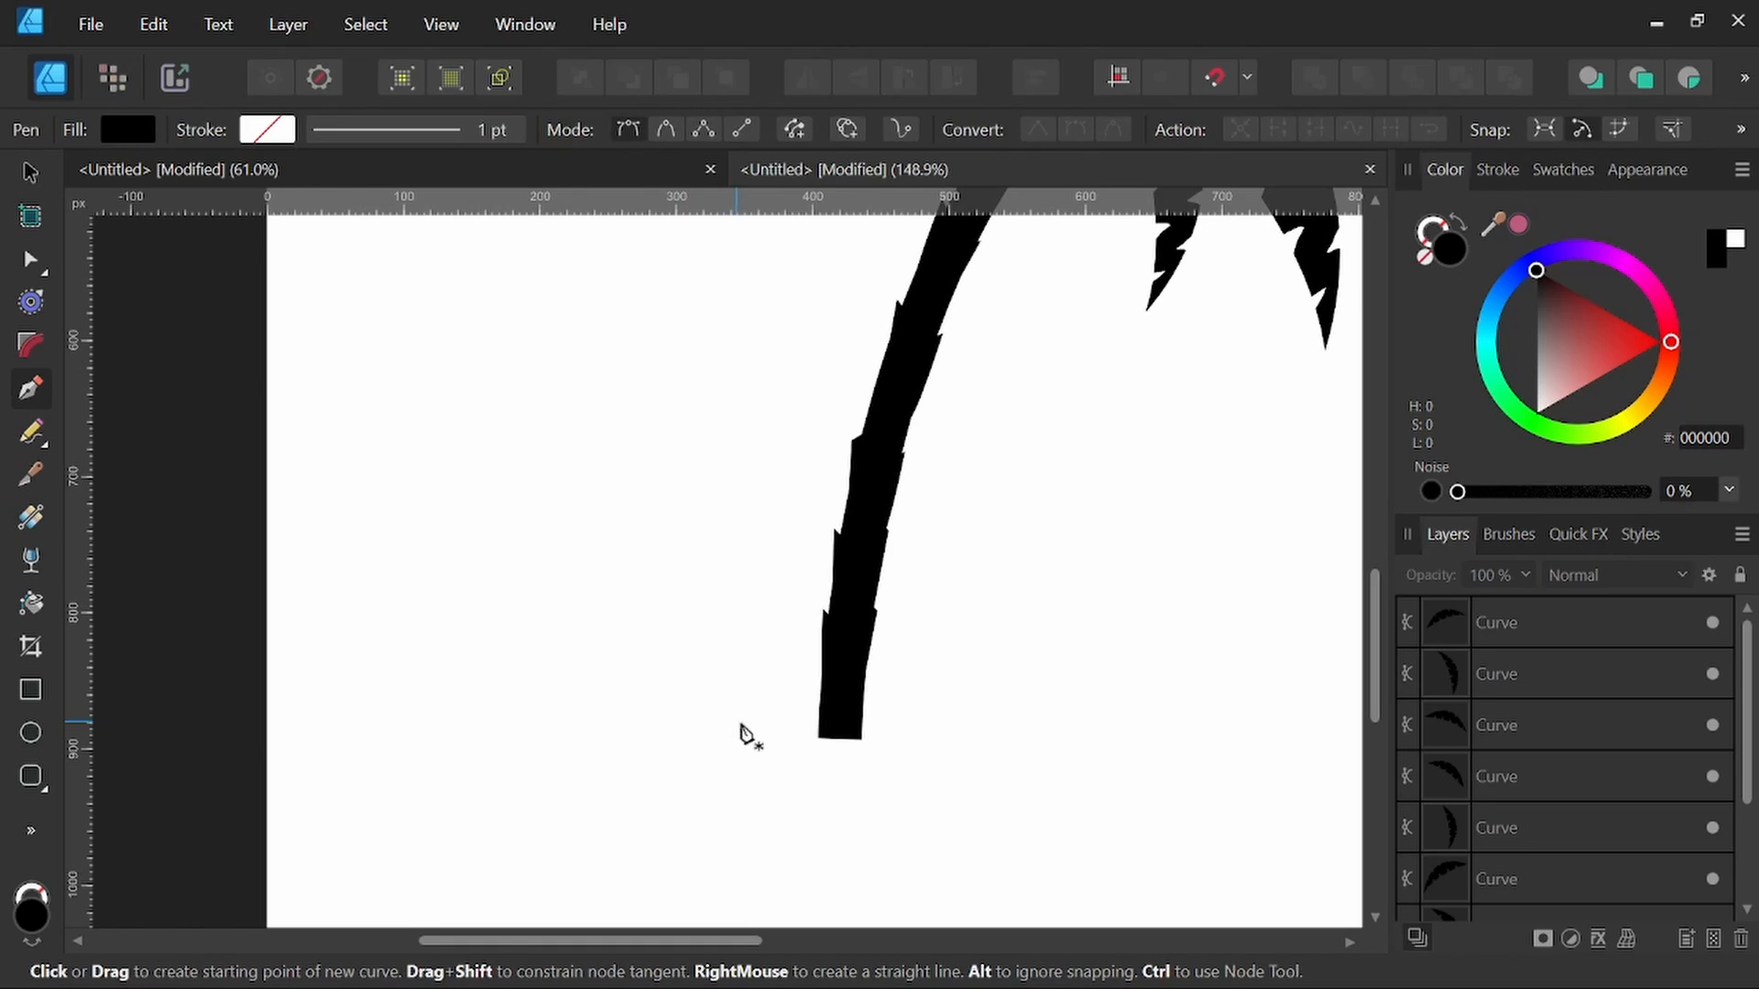
pyautogui.click(755, 721)
pyautogui.moveTo(676, 656); pyautogui.dragTo(626, 643)
pyautogui.click(677, 656)
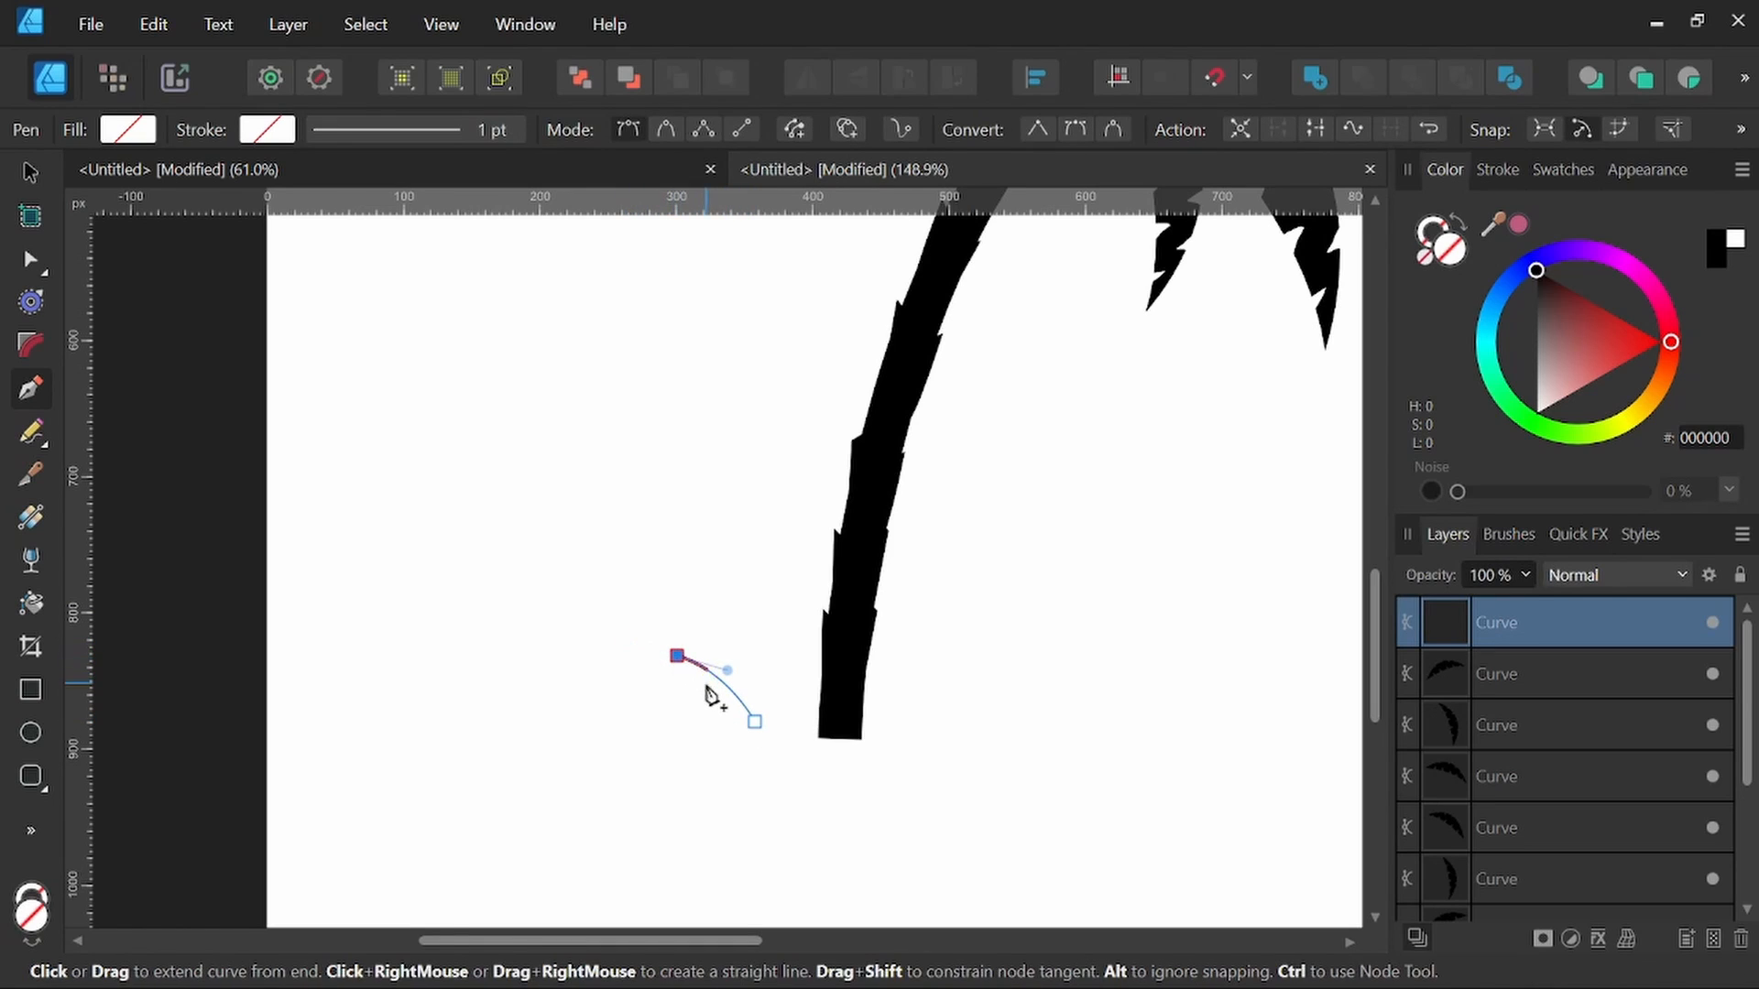
pyautogui.moveTo(707, 690); pyautogui.dragTo(712, 707)
pyautogui.moveTo(711, 704); pyautogui.dragTo(663, 724)
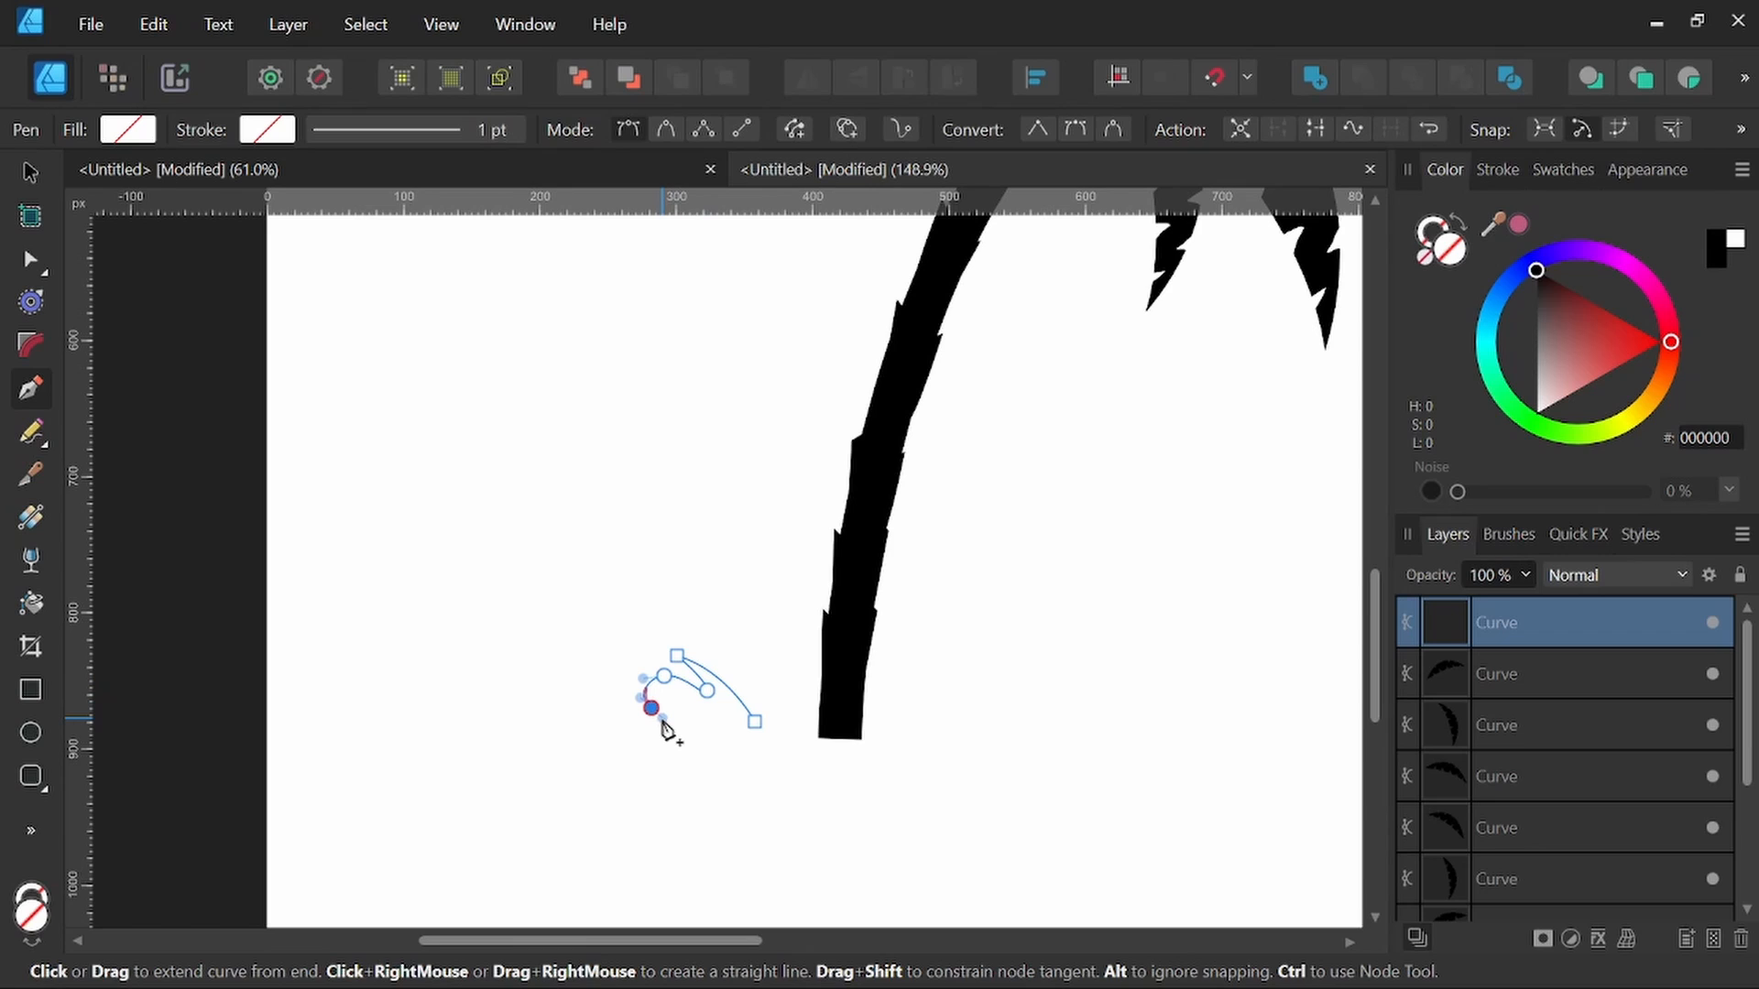
pyautogui.click(651, 708)
pyautogui.scroll(1, 629, 697)
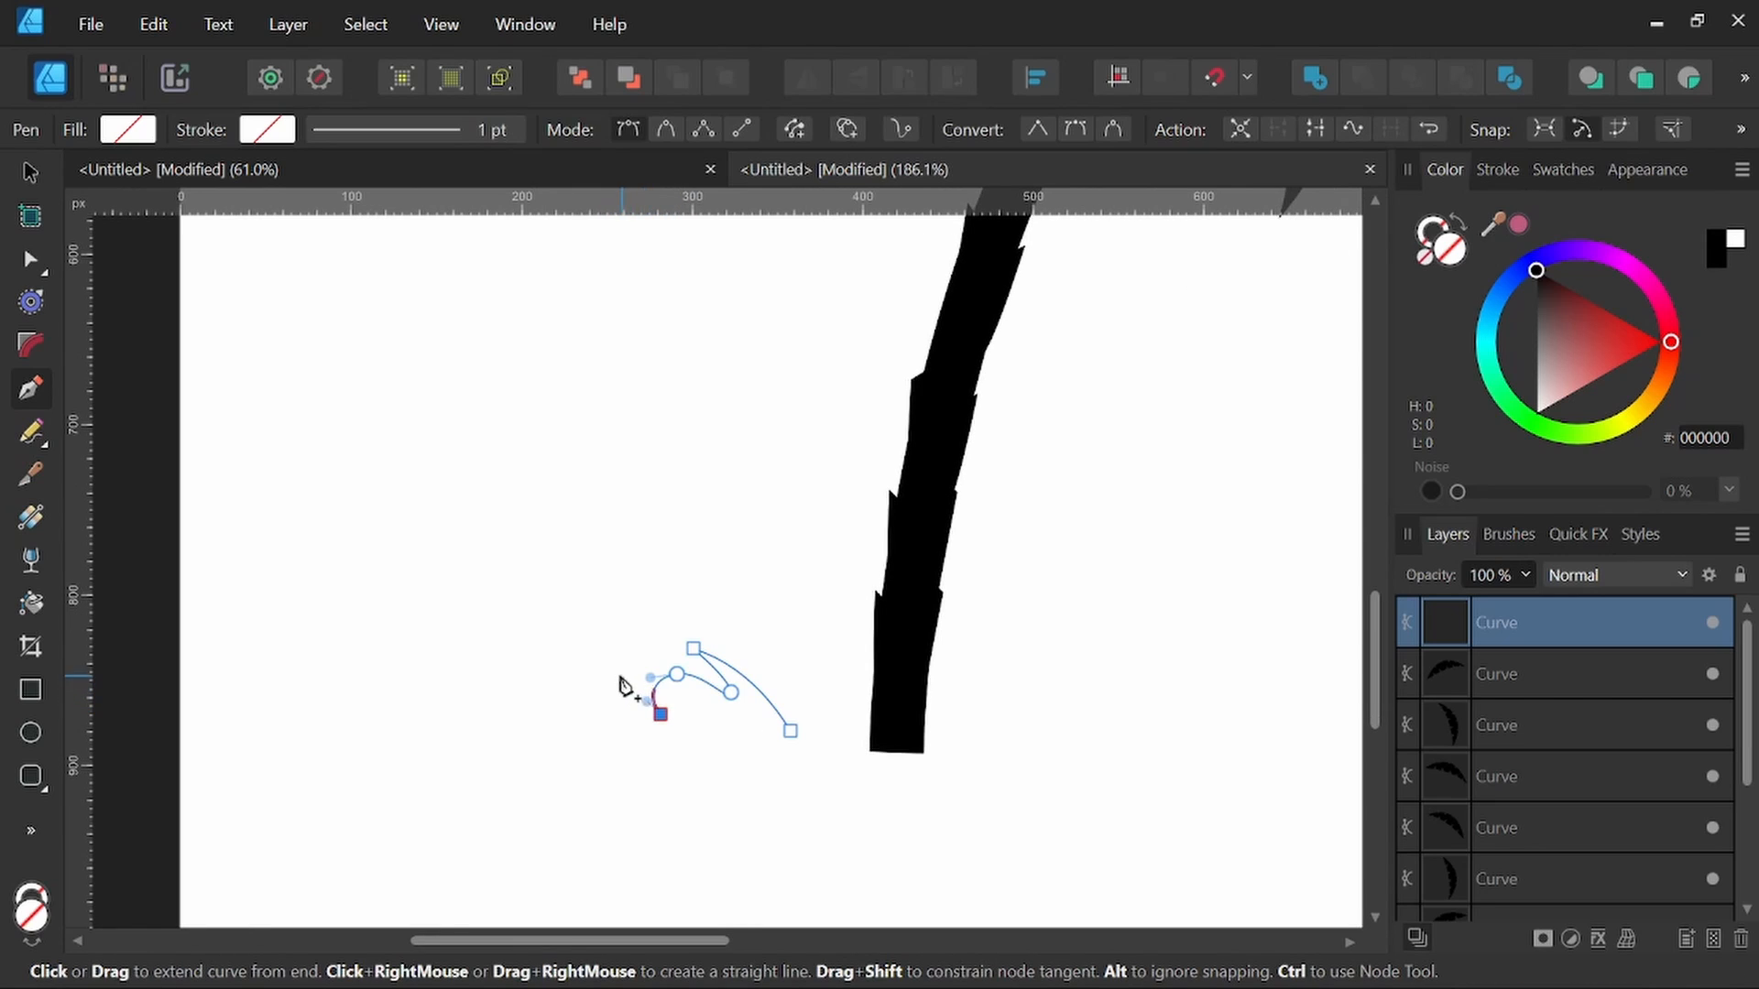
# Step: Add two smaller pointed blades, close the grass outline with a flat base about 125 px wide, and fill it black
pyautogui.click(623, 667)
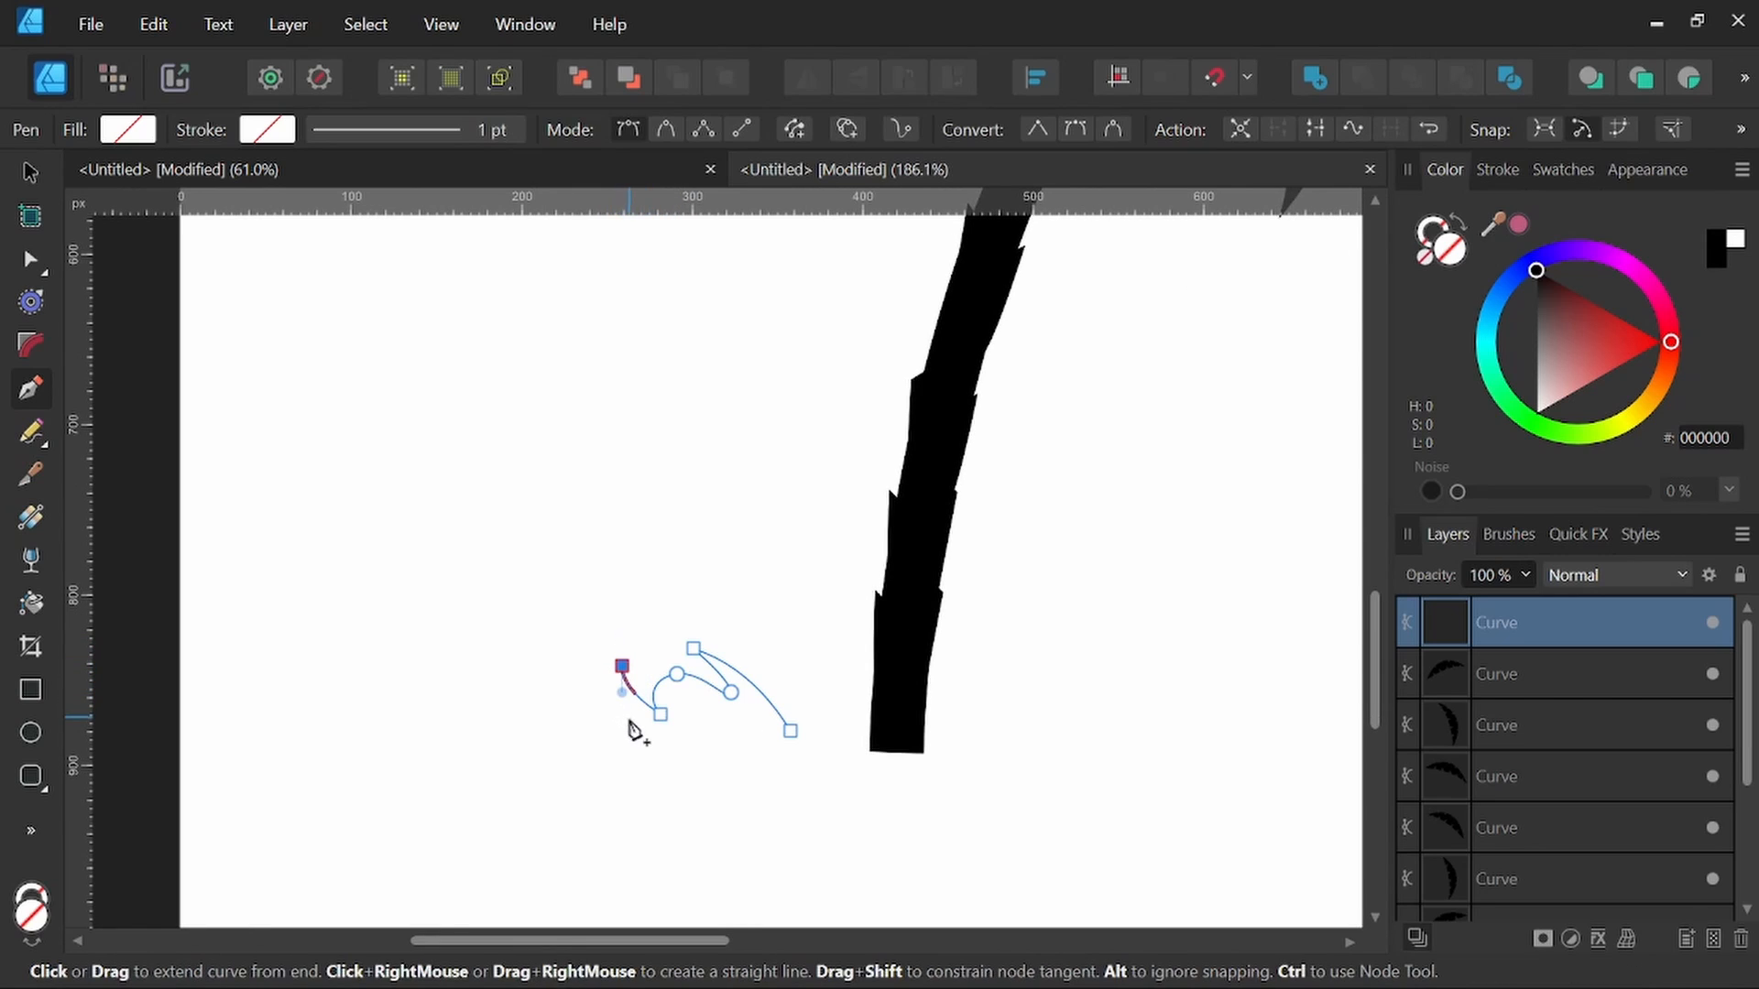
pyautogui.moveTo(631, 720); pyautogui.dragTo(660, 744)
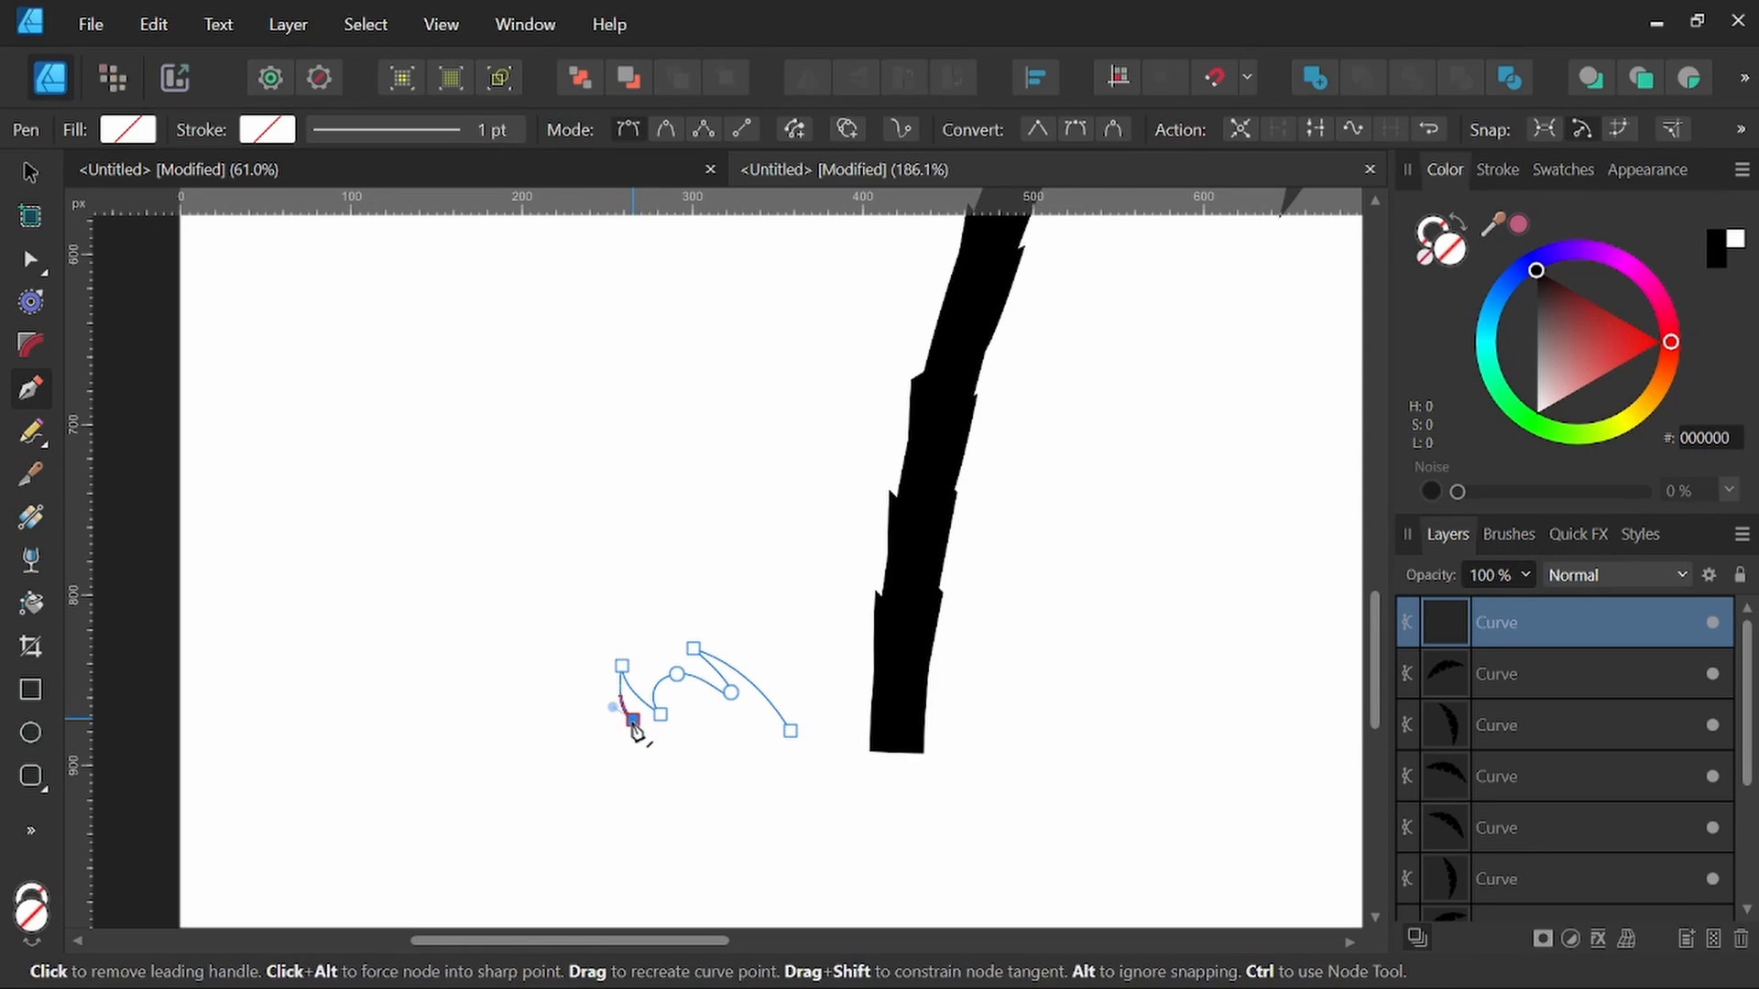
pyautogui.moveTo(576, 686); pyautogui.dragTo(600, 754)
pyautogui.click(576, 686)
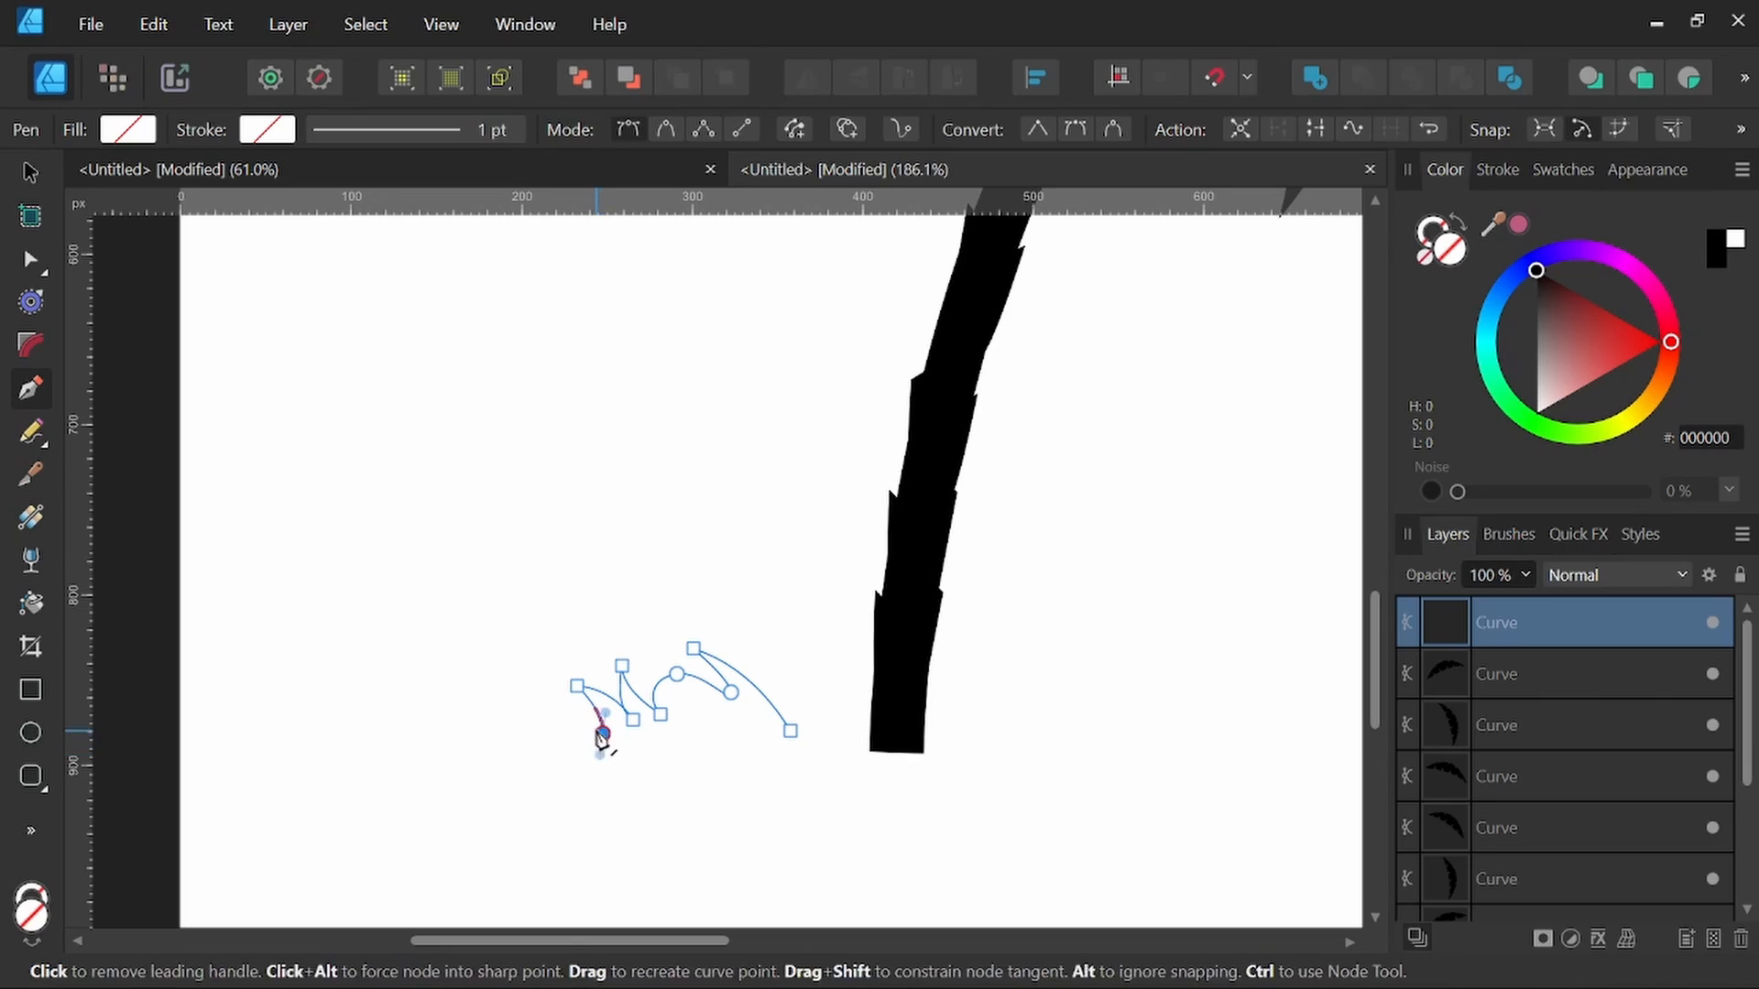
pyautogui.click(602, 734)
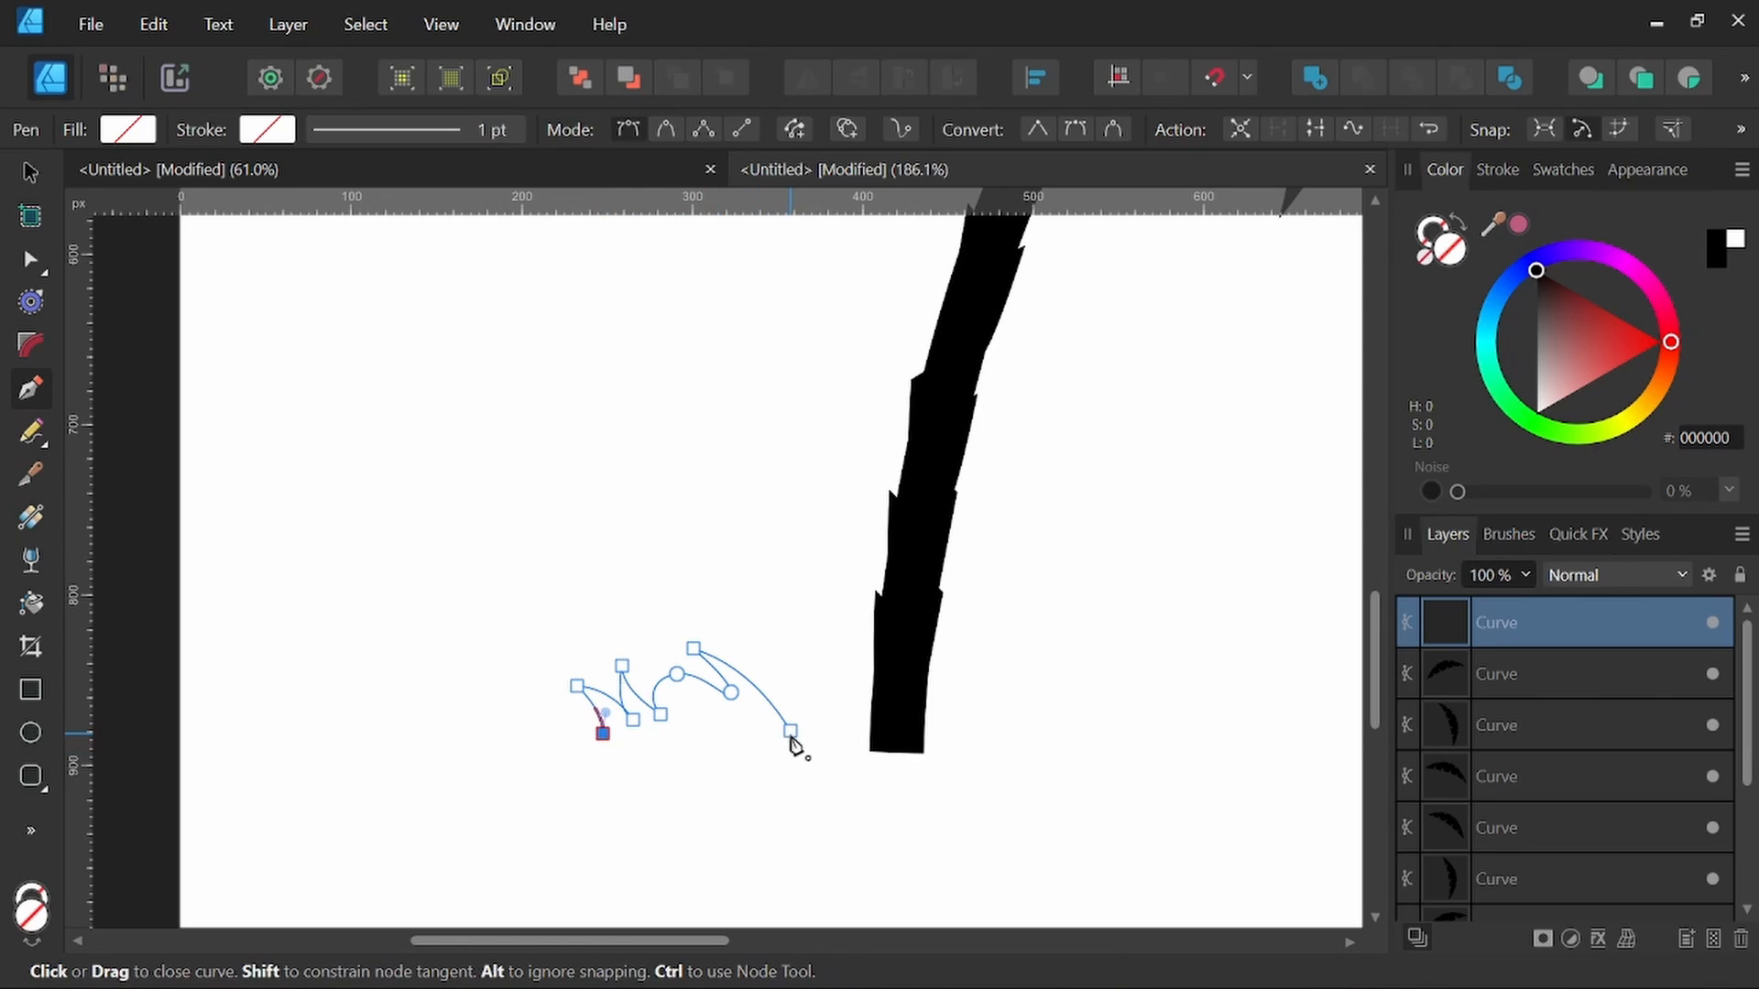
pyautogui.click(790, 735)
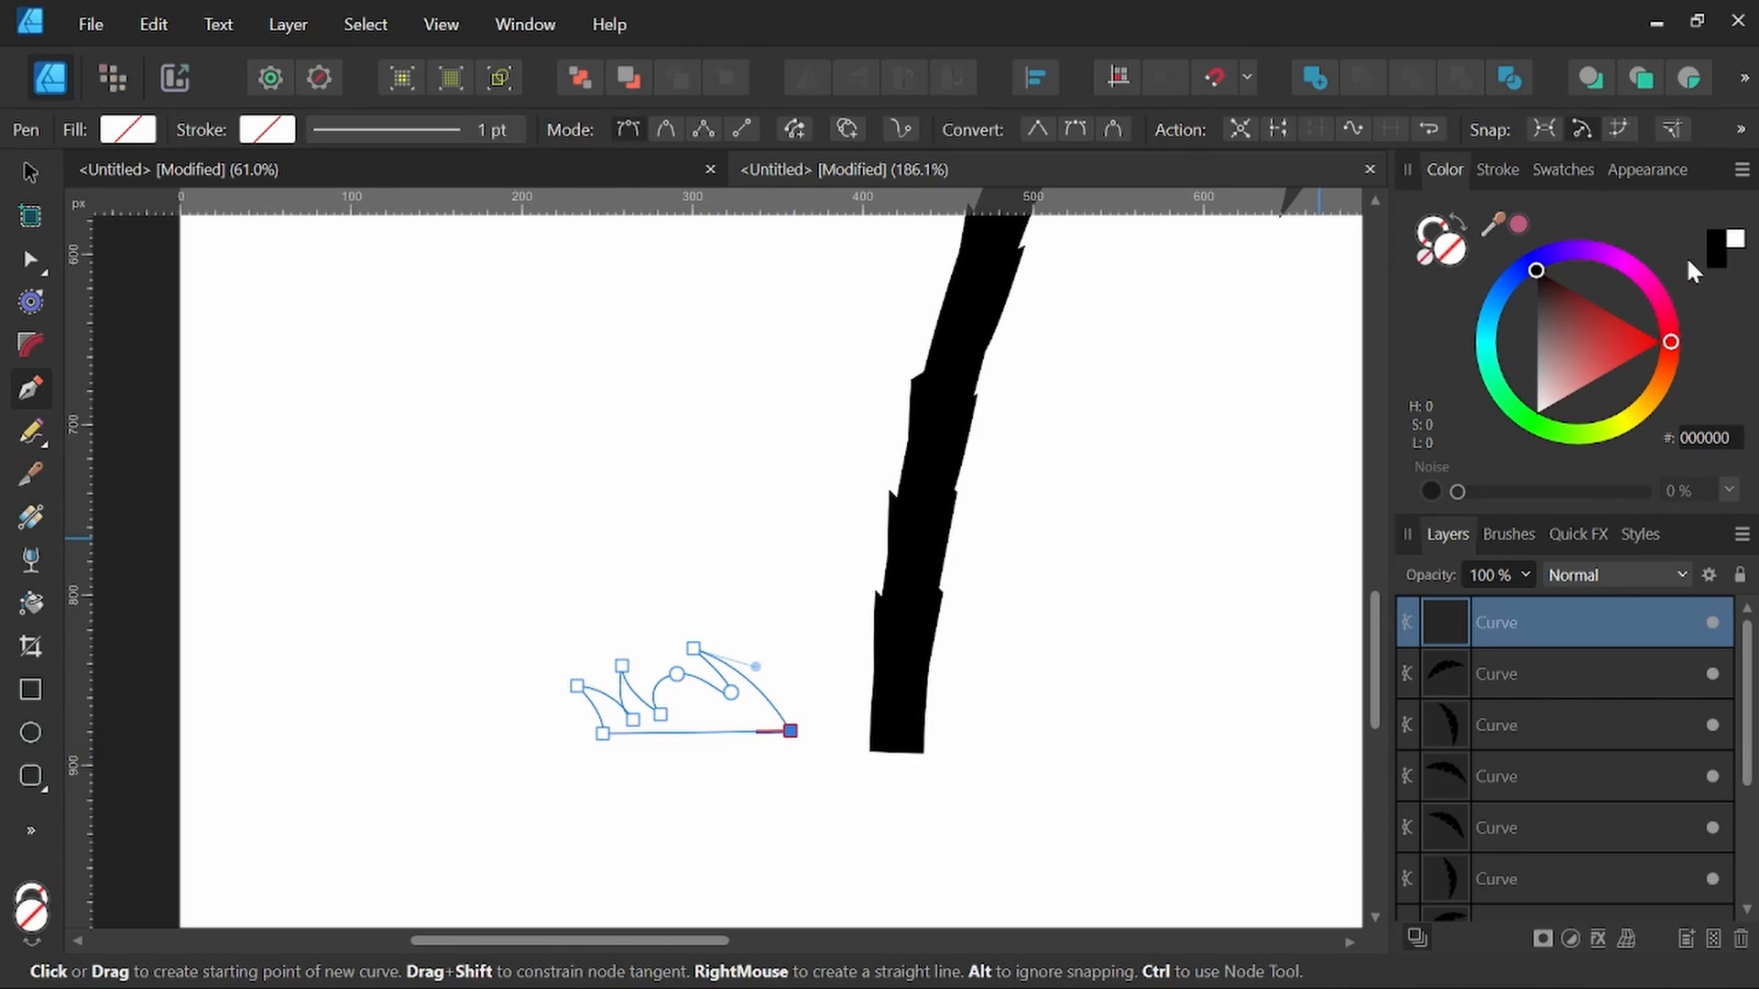
pyautogui.click(1716, 251)
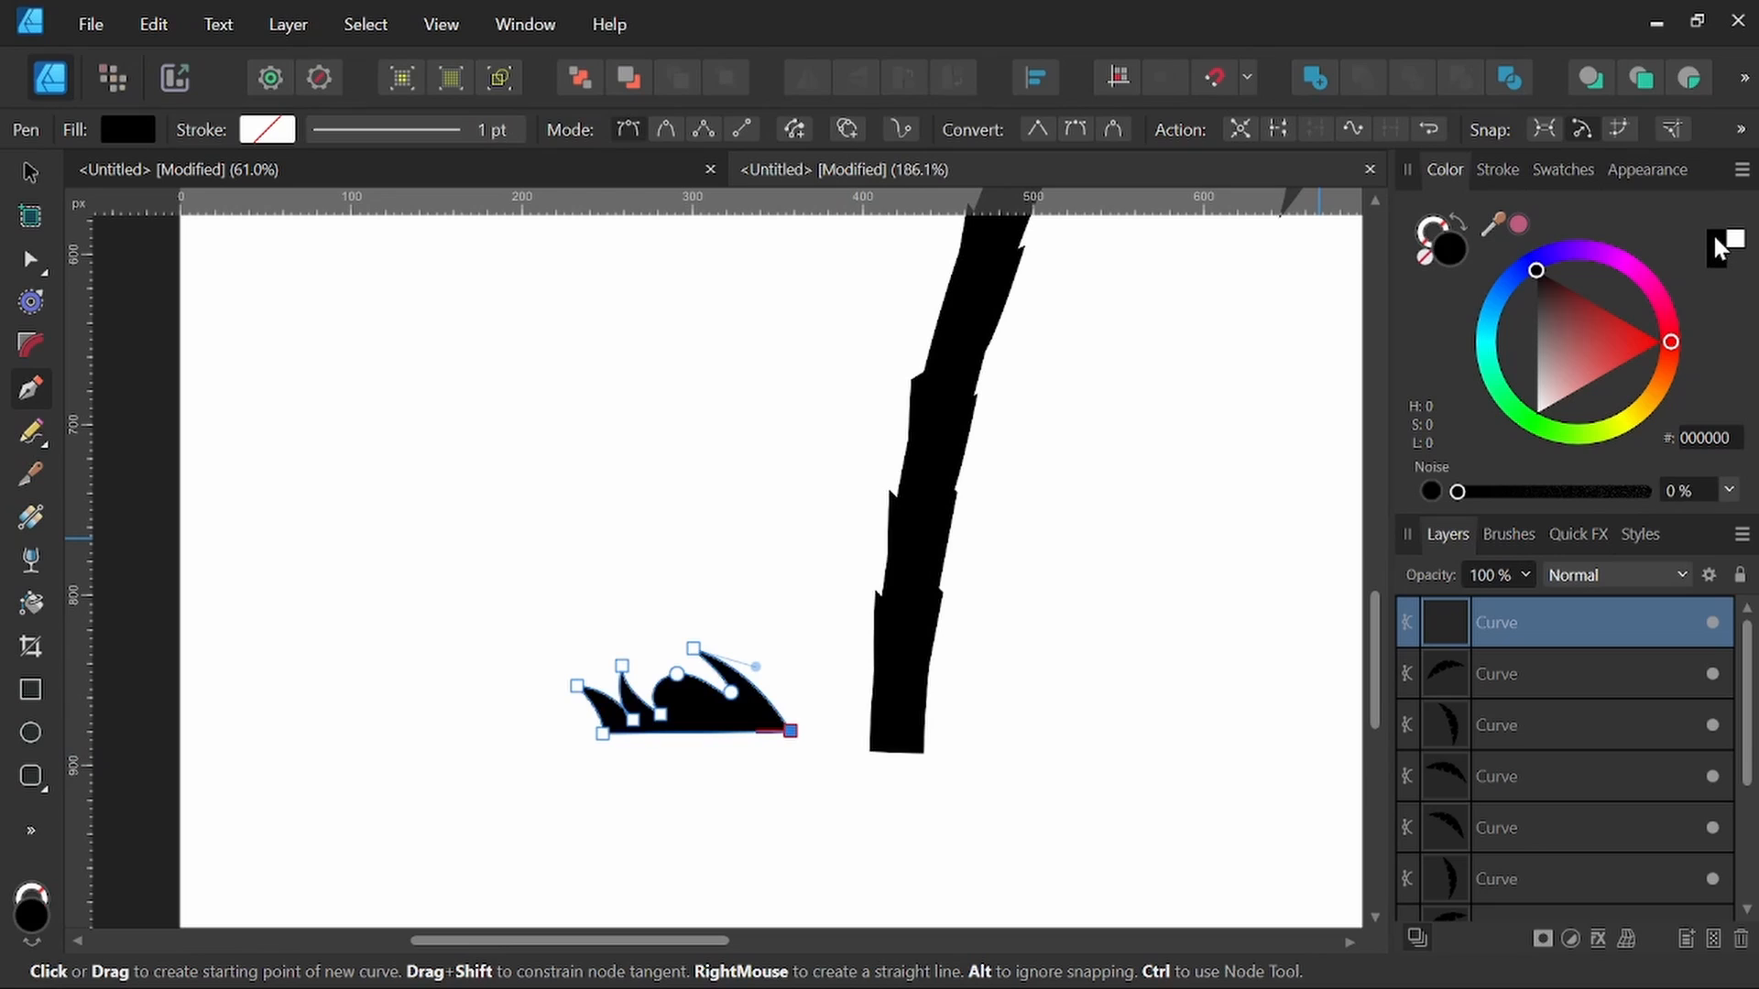
pyautogui.click(33, 175)
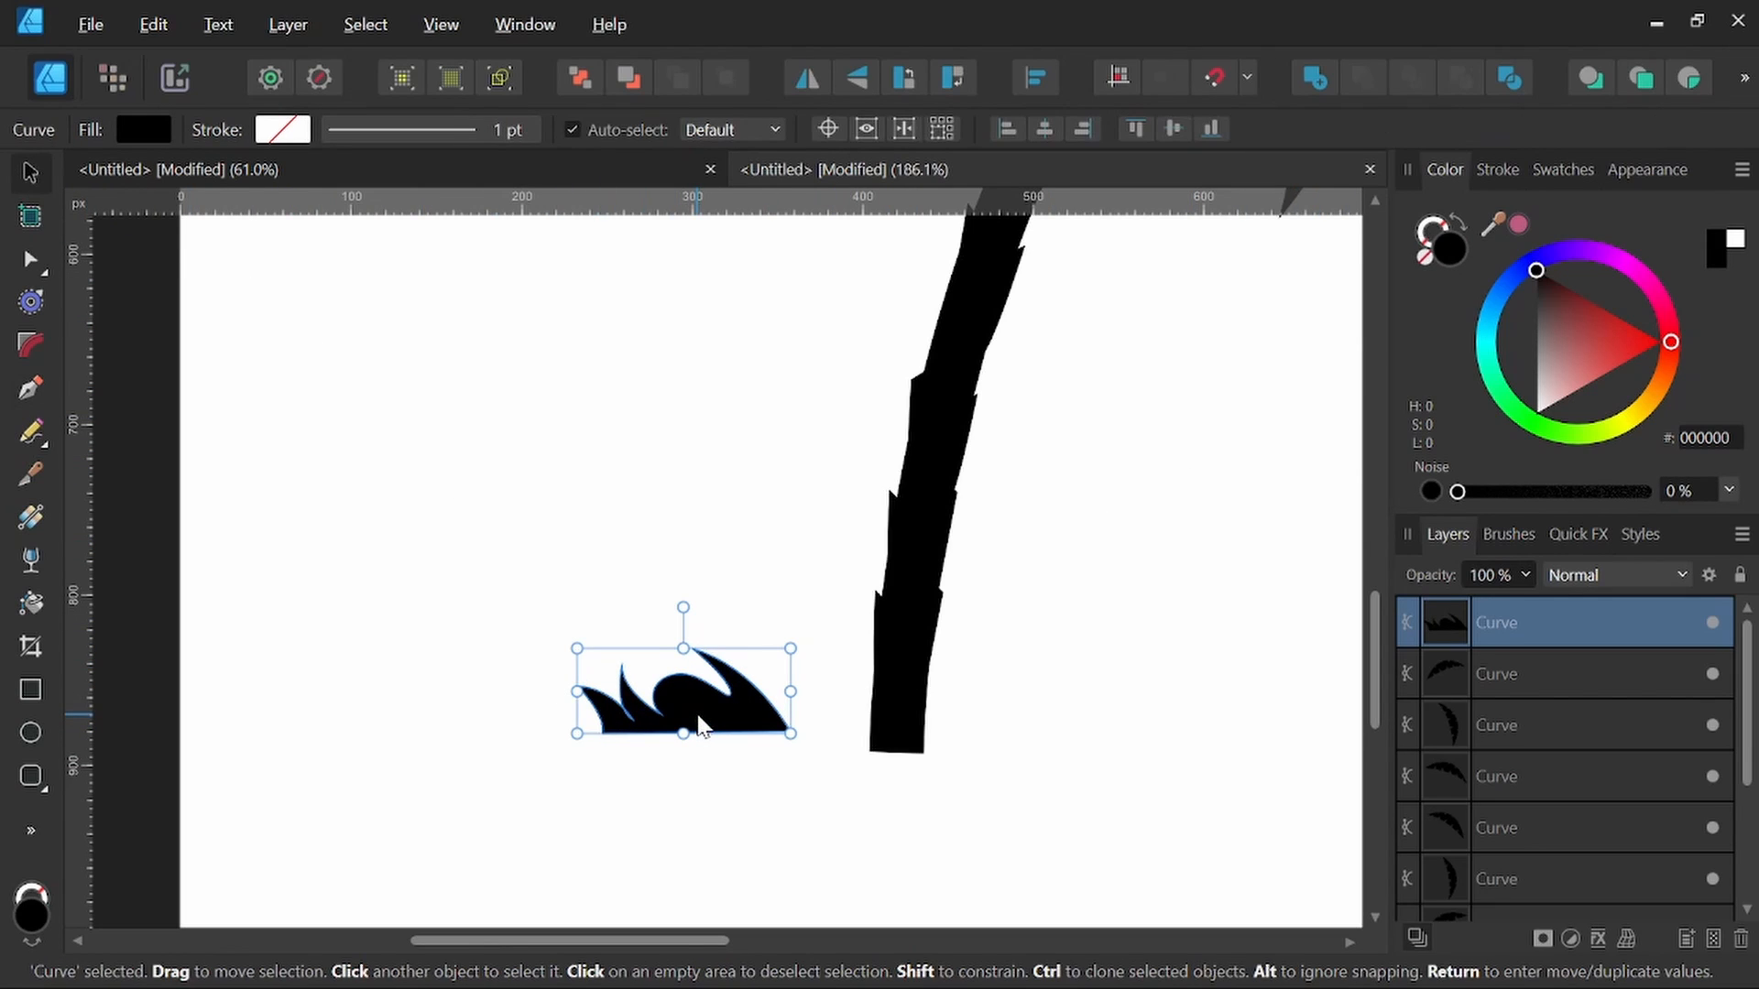
# Step: Duplicate the grass tuft, flip the copy horizontally, and fit it against the trunk's base, narrowed to about 100 px wide
pyautogui.moveTo(703, 726); pyautogui.dragTo(775, 726)
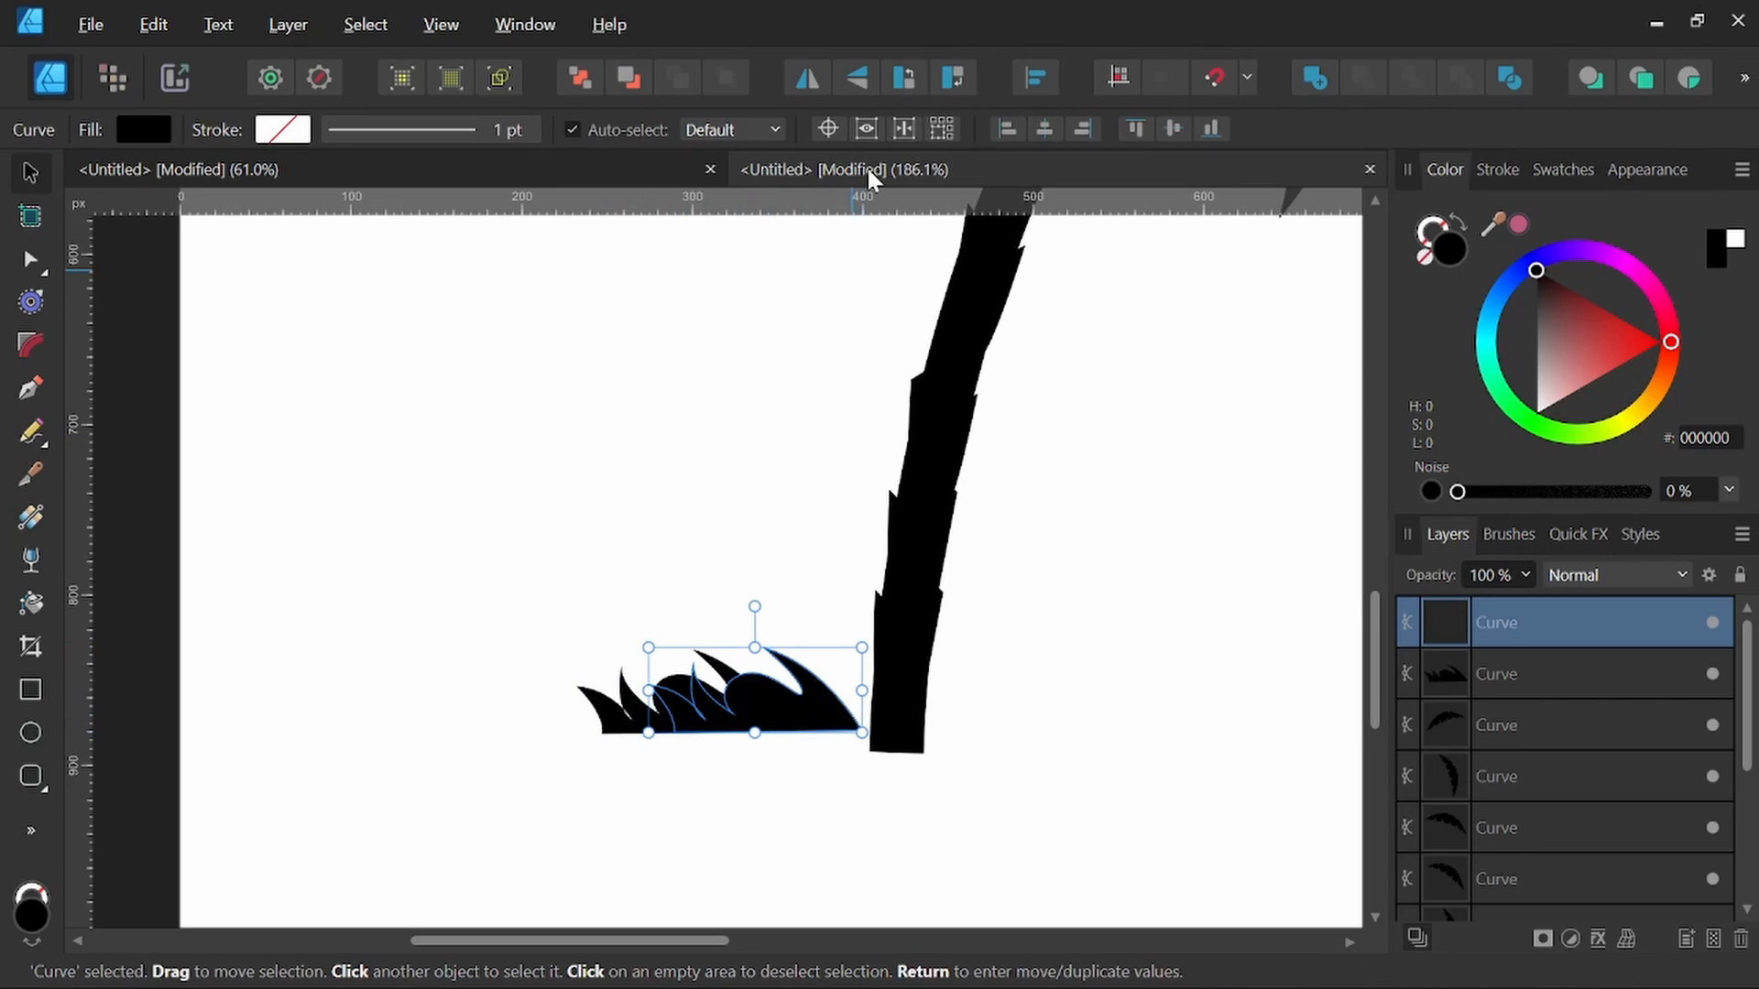
pyautogui.click(809, 85)
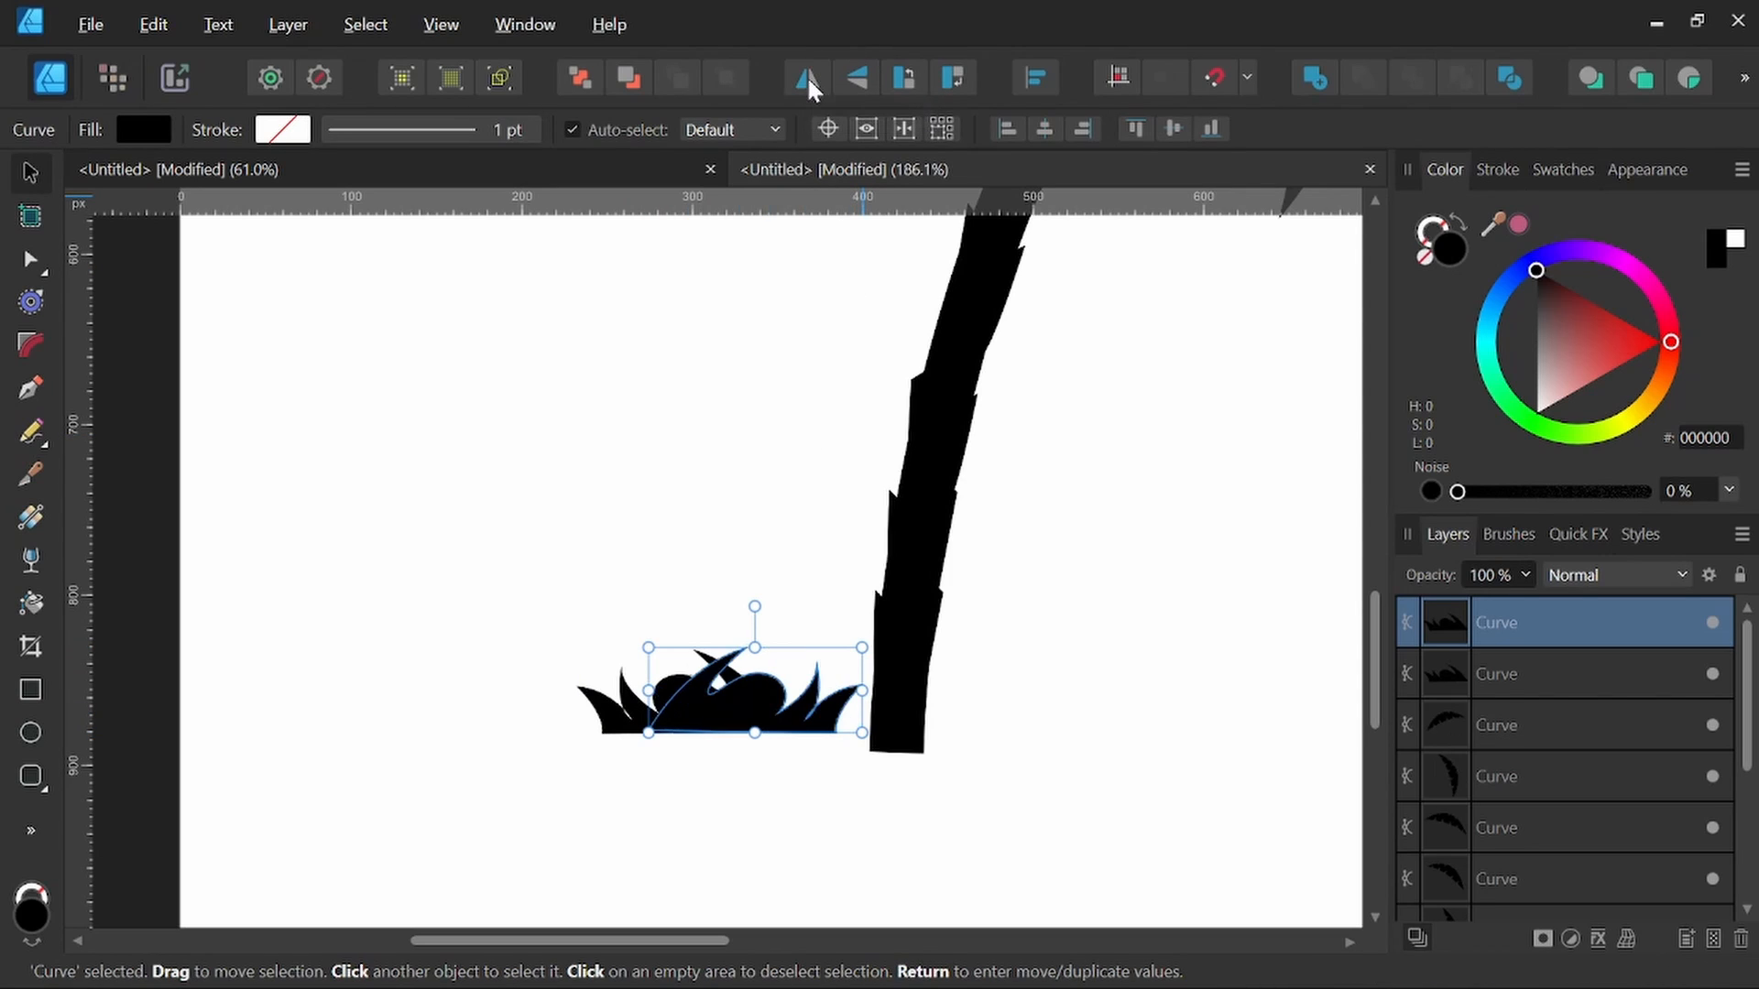
pyautogui.moveTo(750, 728); pyautogui.dragTo(815, 728)
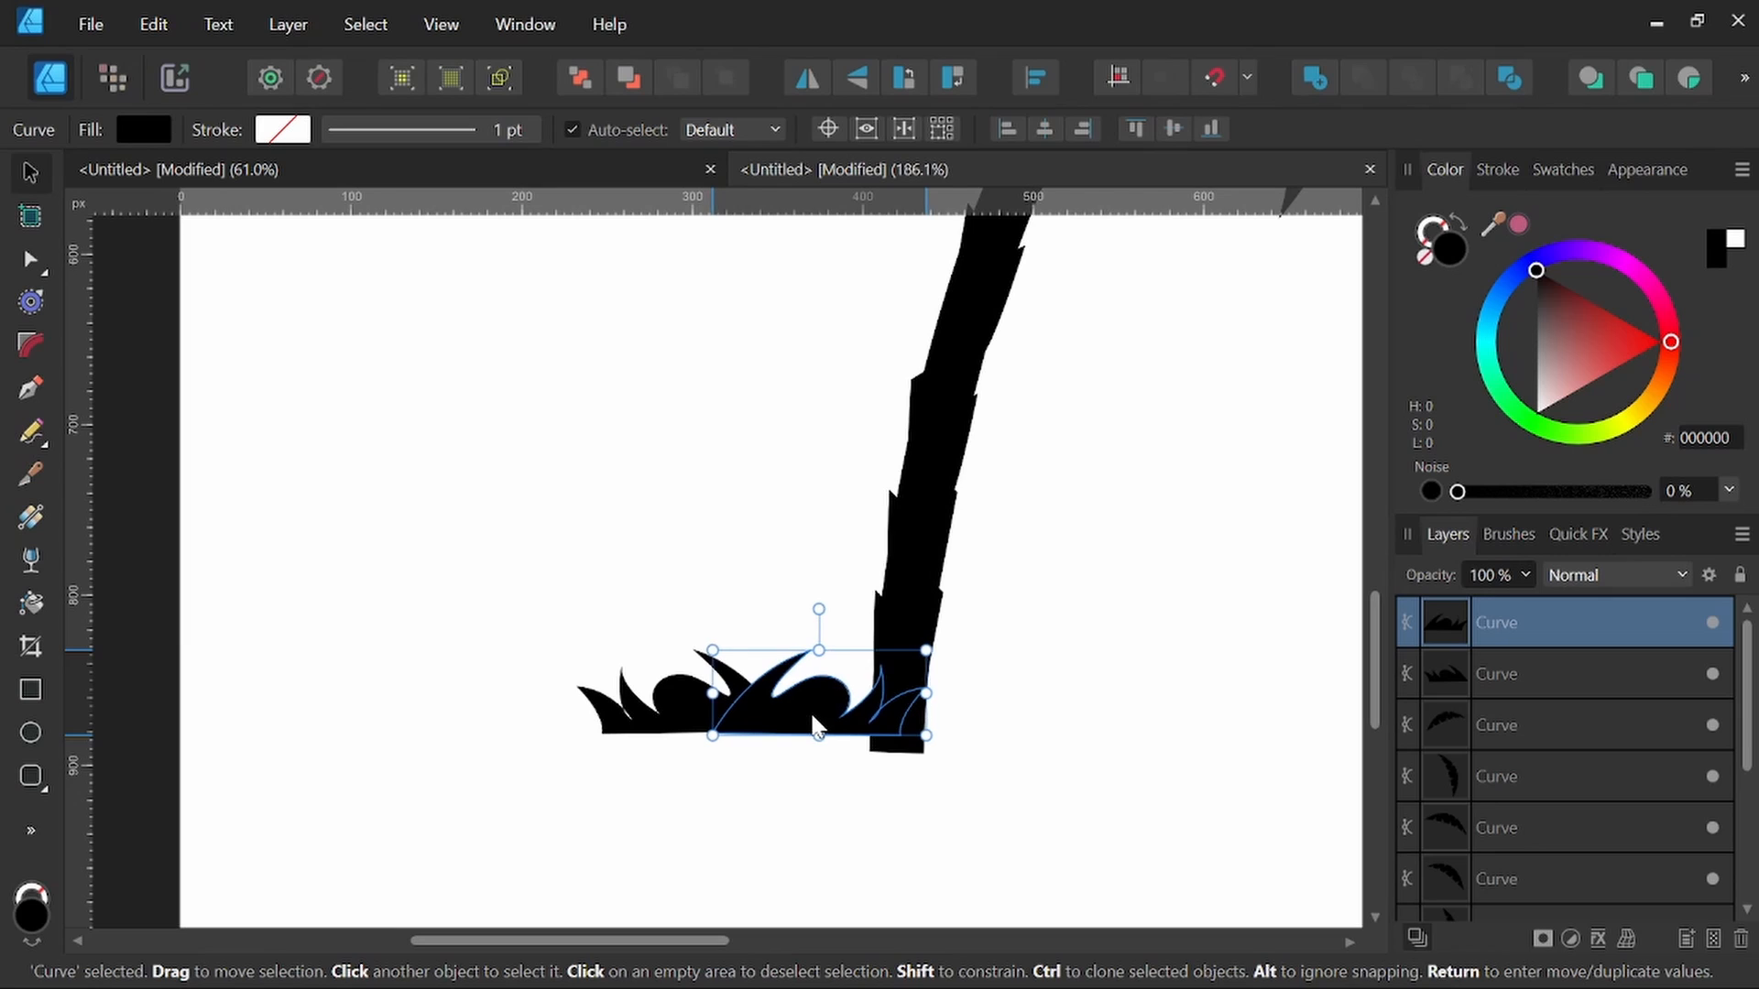
pyautogui.moveTo(927, 694); pyautogui.dragTo(881, 693)
pyautogui.keyDown('ctrl'); pyautogui.scroll(-2, 902, 724); pyautogui.keyUp('ctrl')
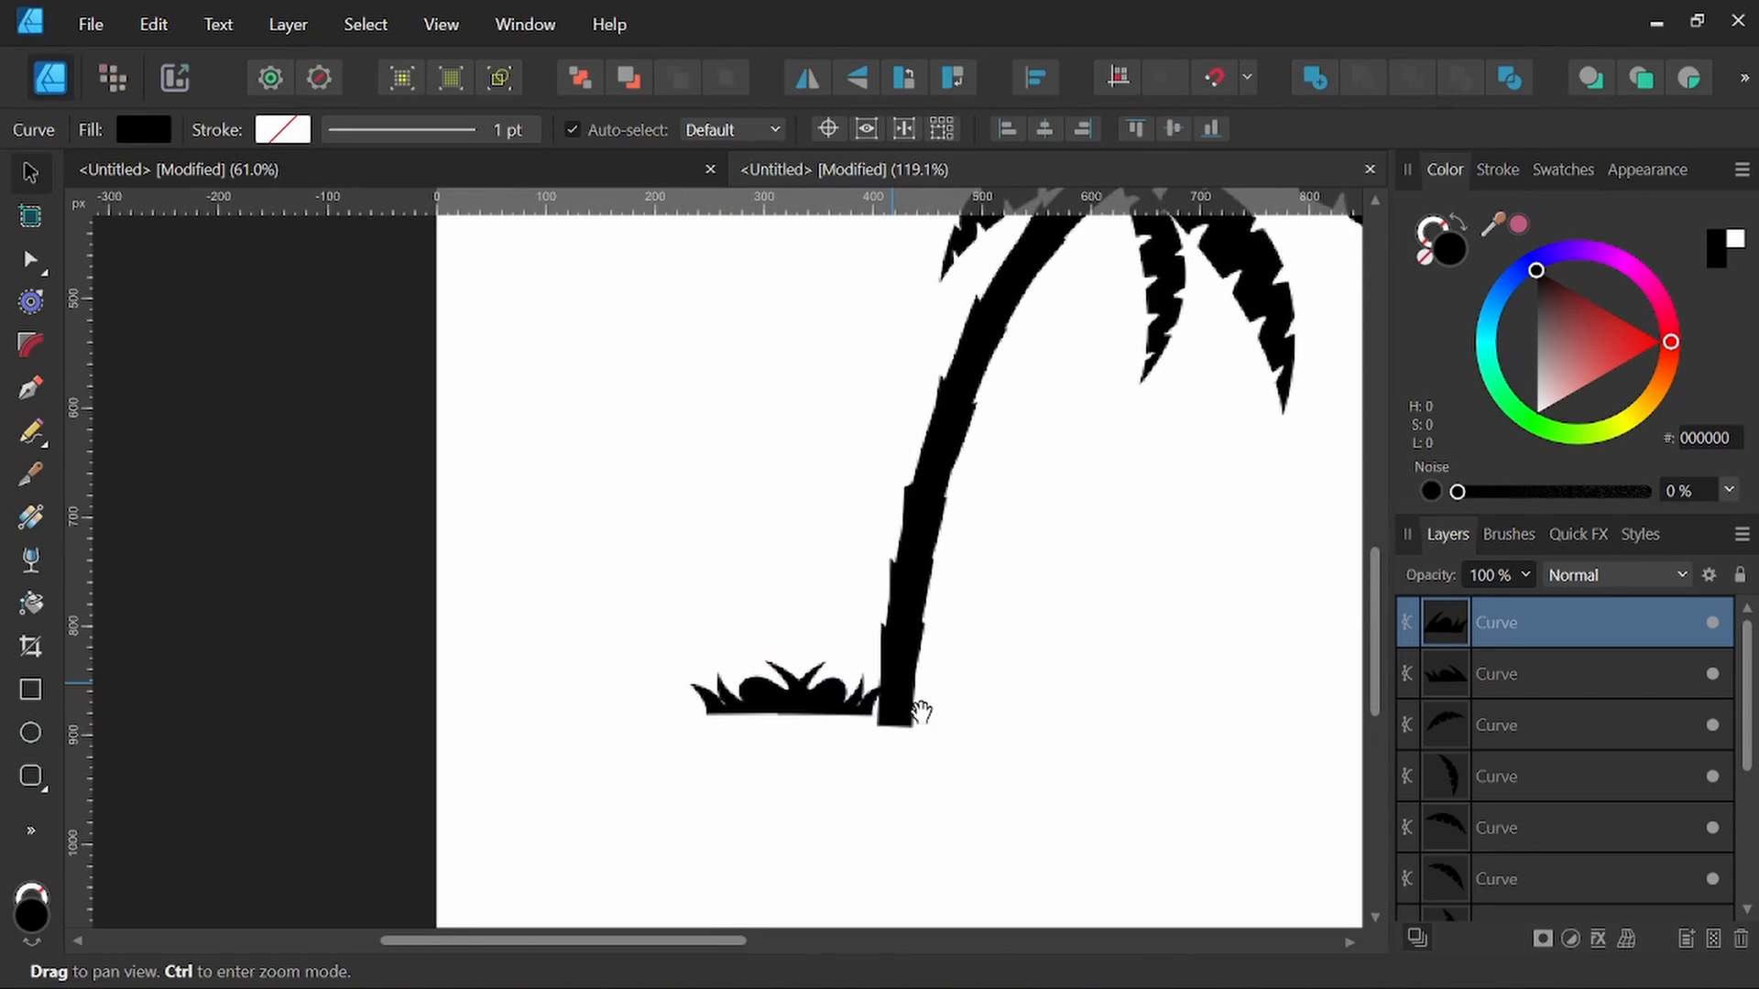
# Step: Select both grass tufts, narrow them together to about 145 px wide, and position them over the trunk's base
pyautogui.keyDown('ctrl'); pyautogui.scroll(4, 779, 691); pyautogui.keyUp('ctrl')
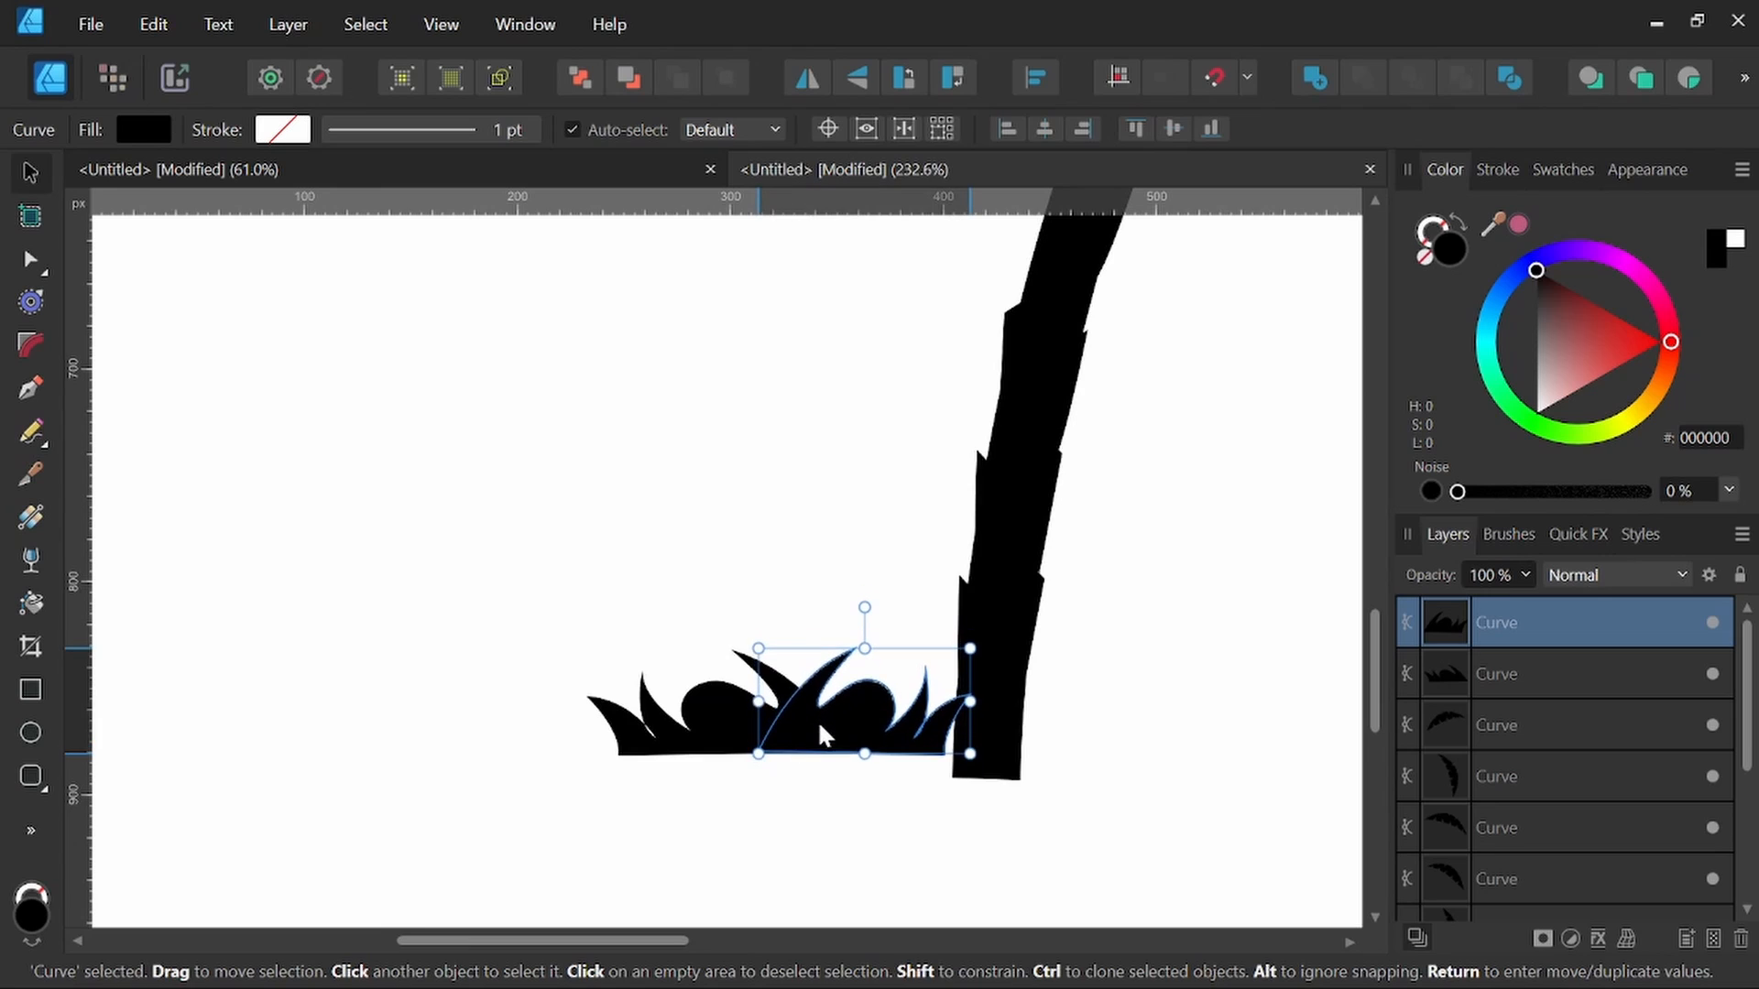
pyautogui.keyDown('shift'); pyautogui.click(723, 719); pyautogui.keyUp('shift')
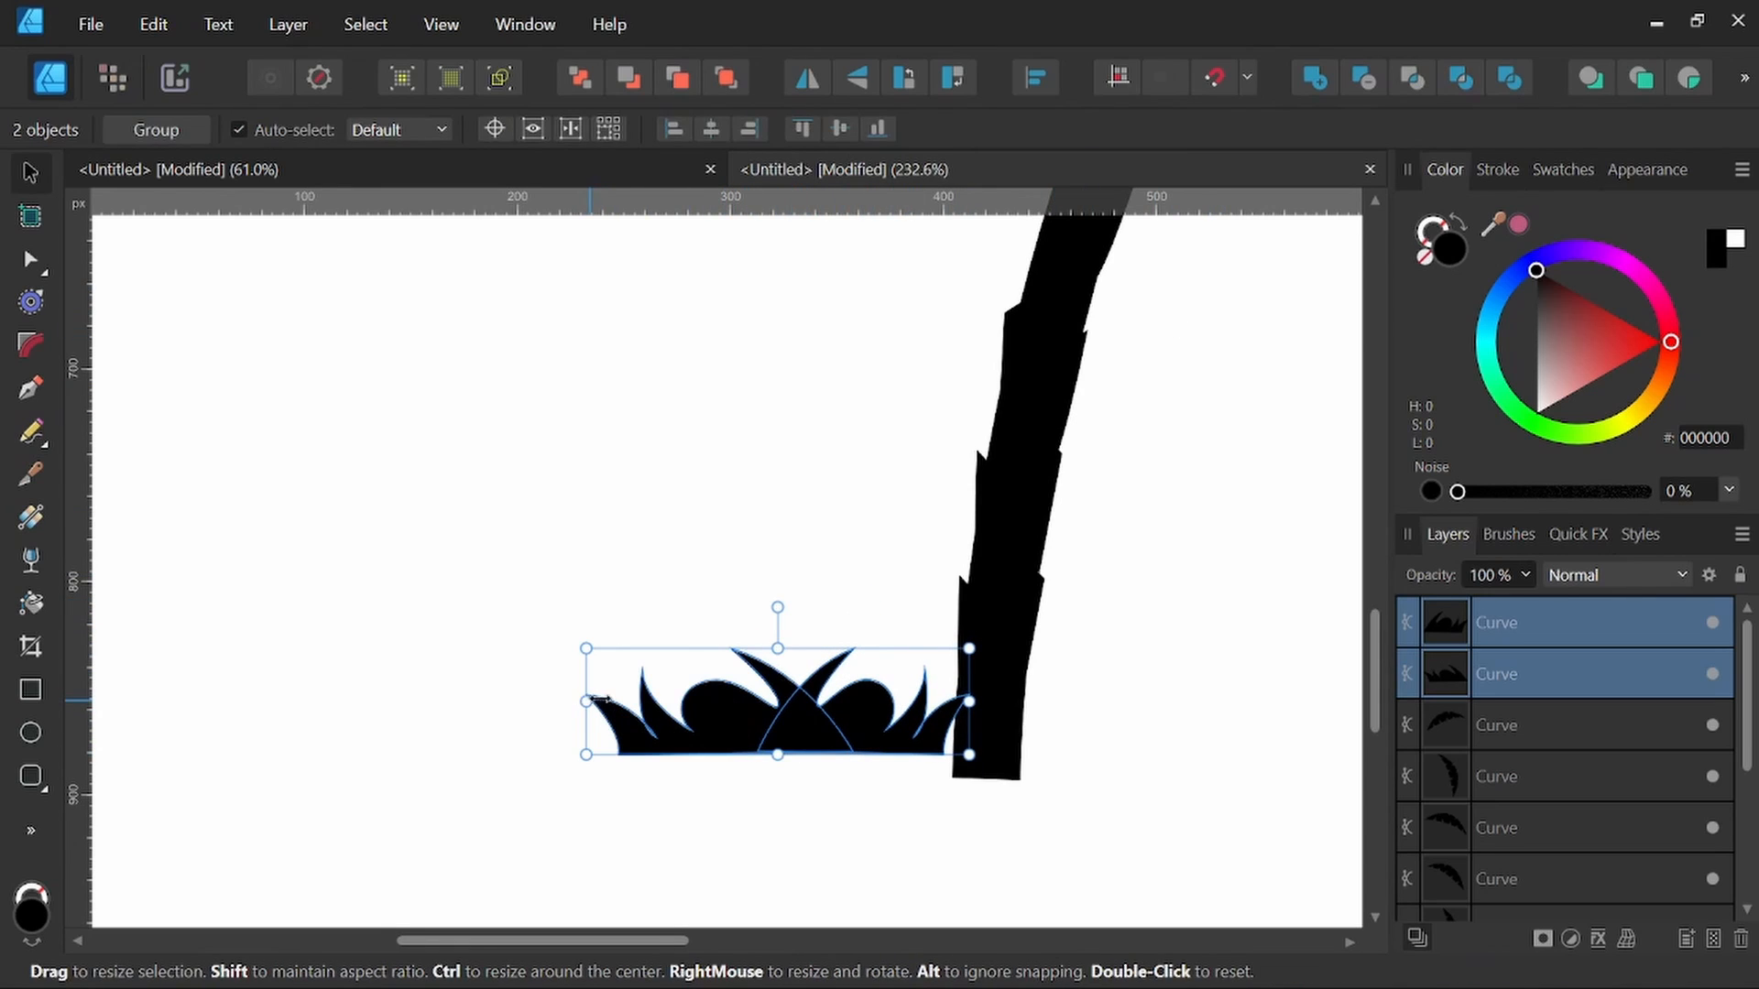
pyautogui.moveTo(586, 700); pyautogui.dragTo(652, 701)
pyautogui.moveTo(828, 718); pyautogui.dragTo(976, 746)
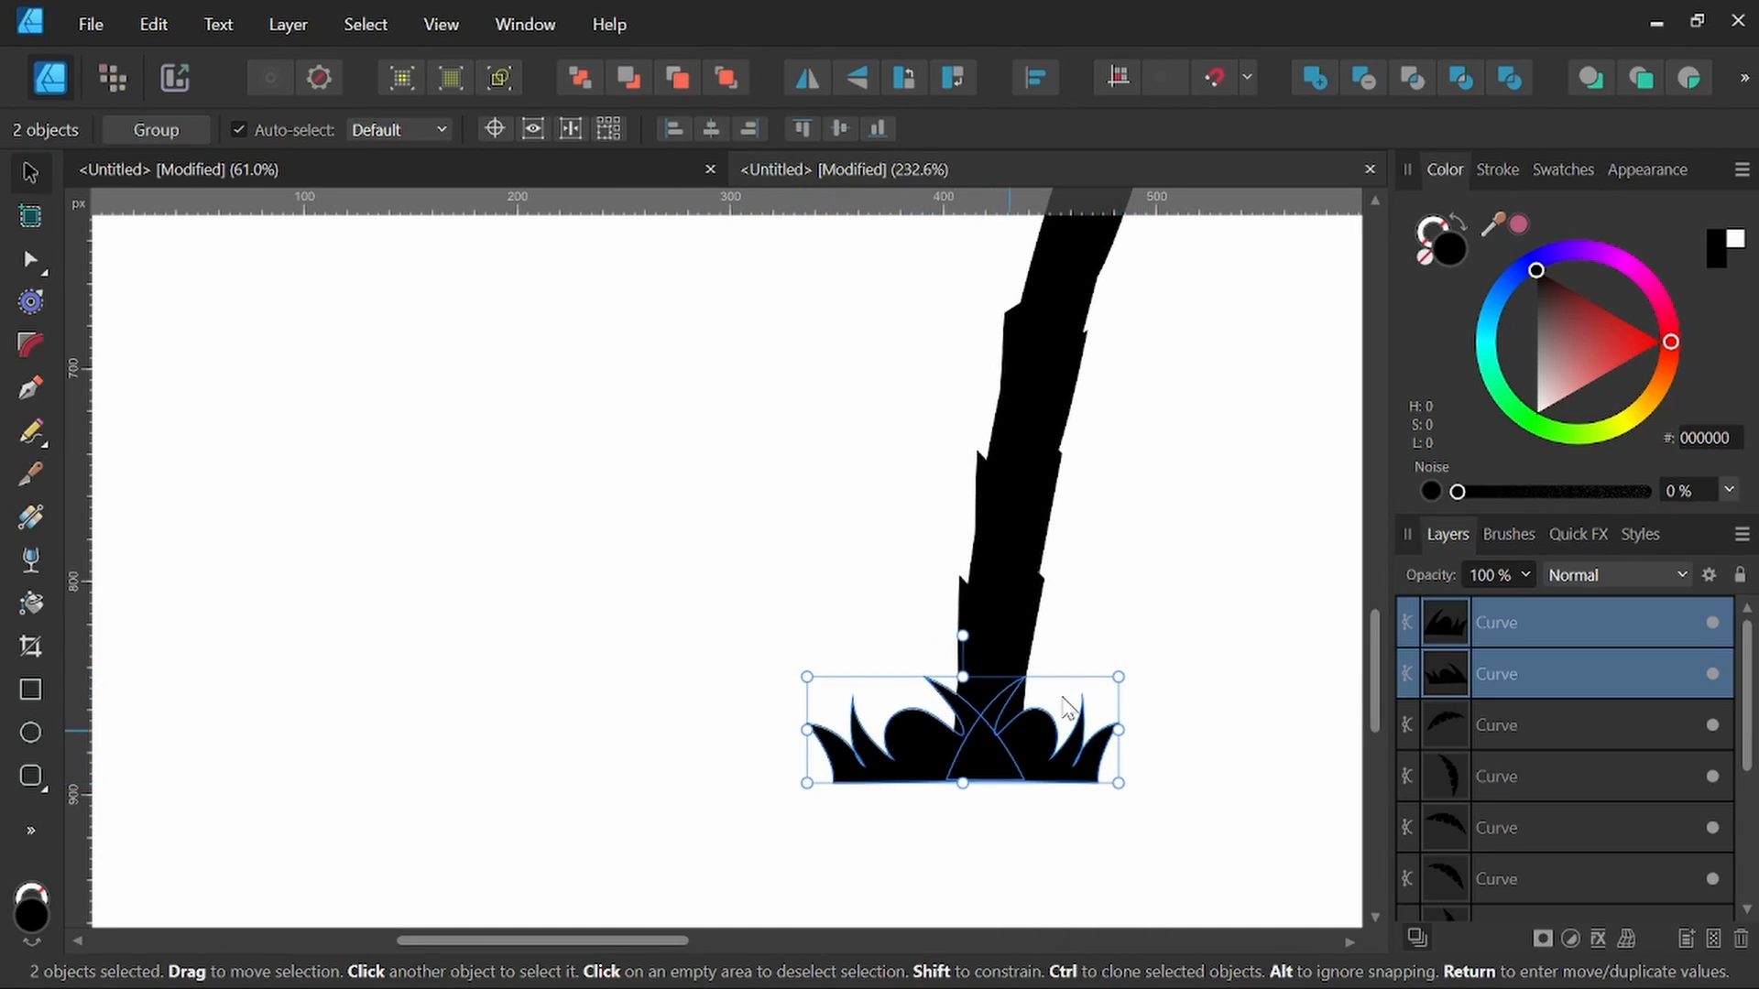
# Step: Select the crown's eight leaves and scale them down proportionally around their centre to about 475 px wide, keeping them on the trunk's tip
pyautogui.scroll(-3, 1068, 708)
pyautogui.moveTo(1182, 629); pyautogui.dragTo(843, 734)
pyautogui.scroll(-3, 971, 673)
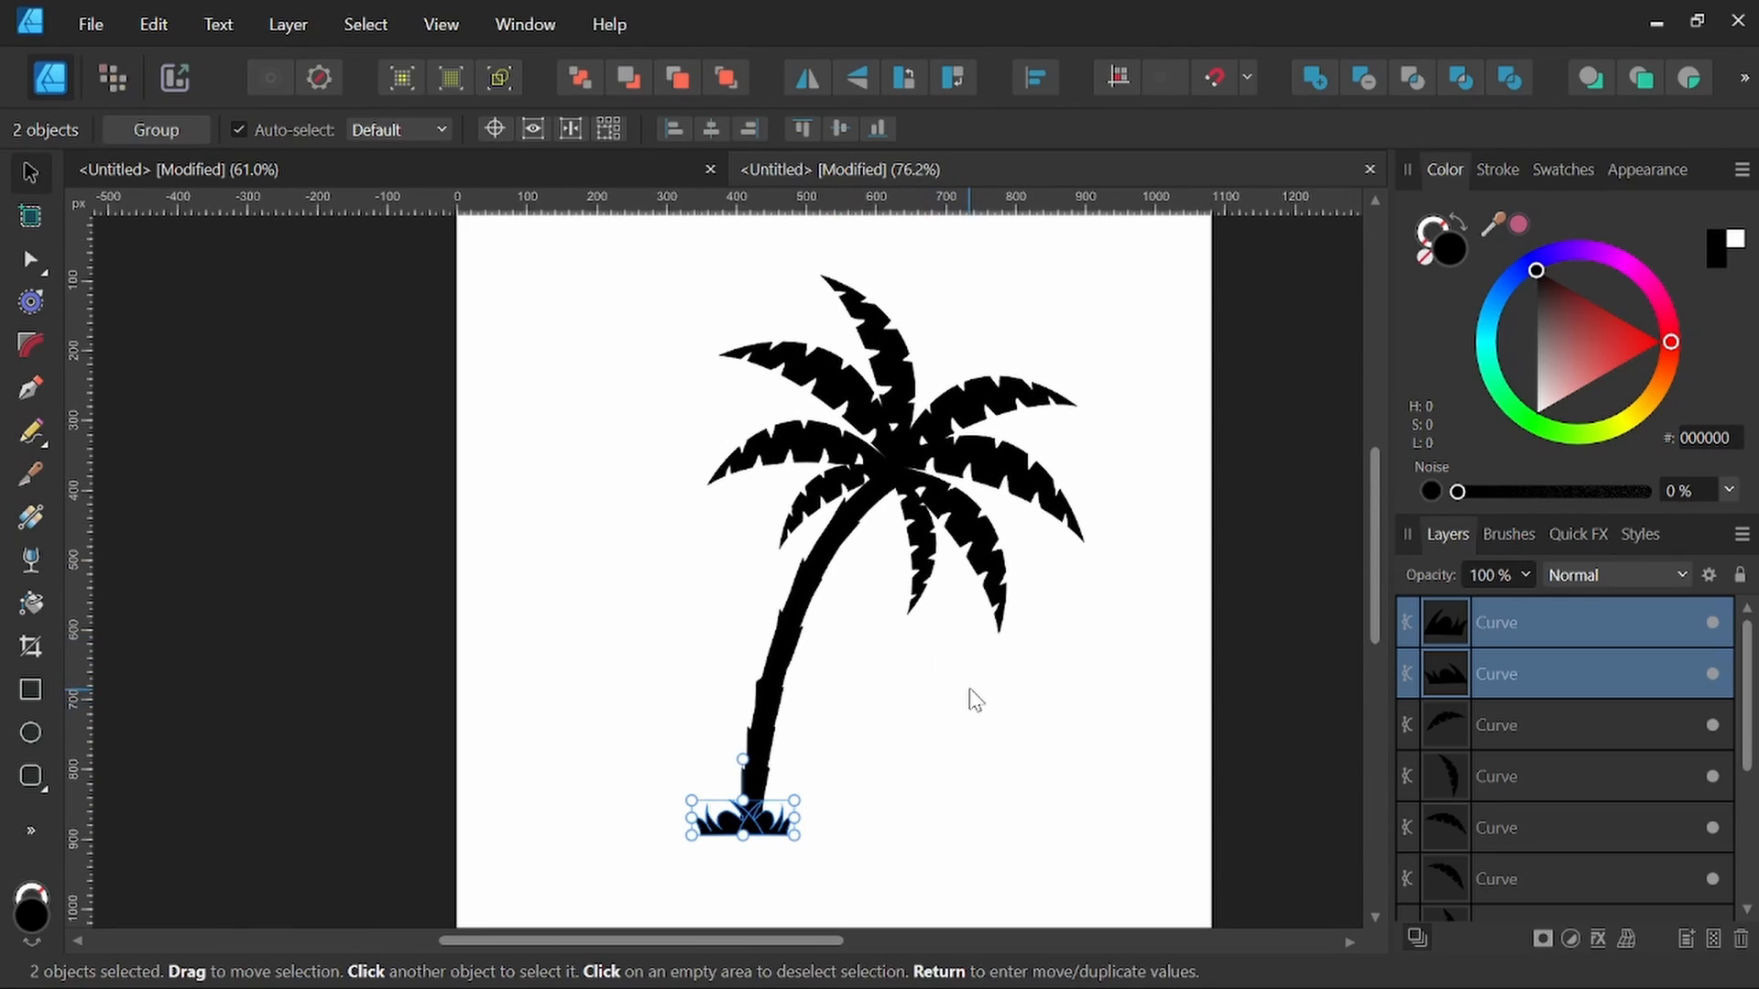
pyautogui.scroll(-2, 1165, 458)
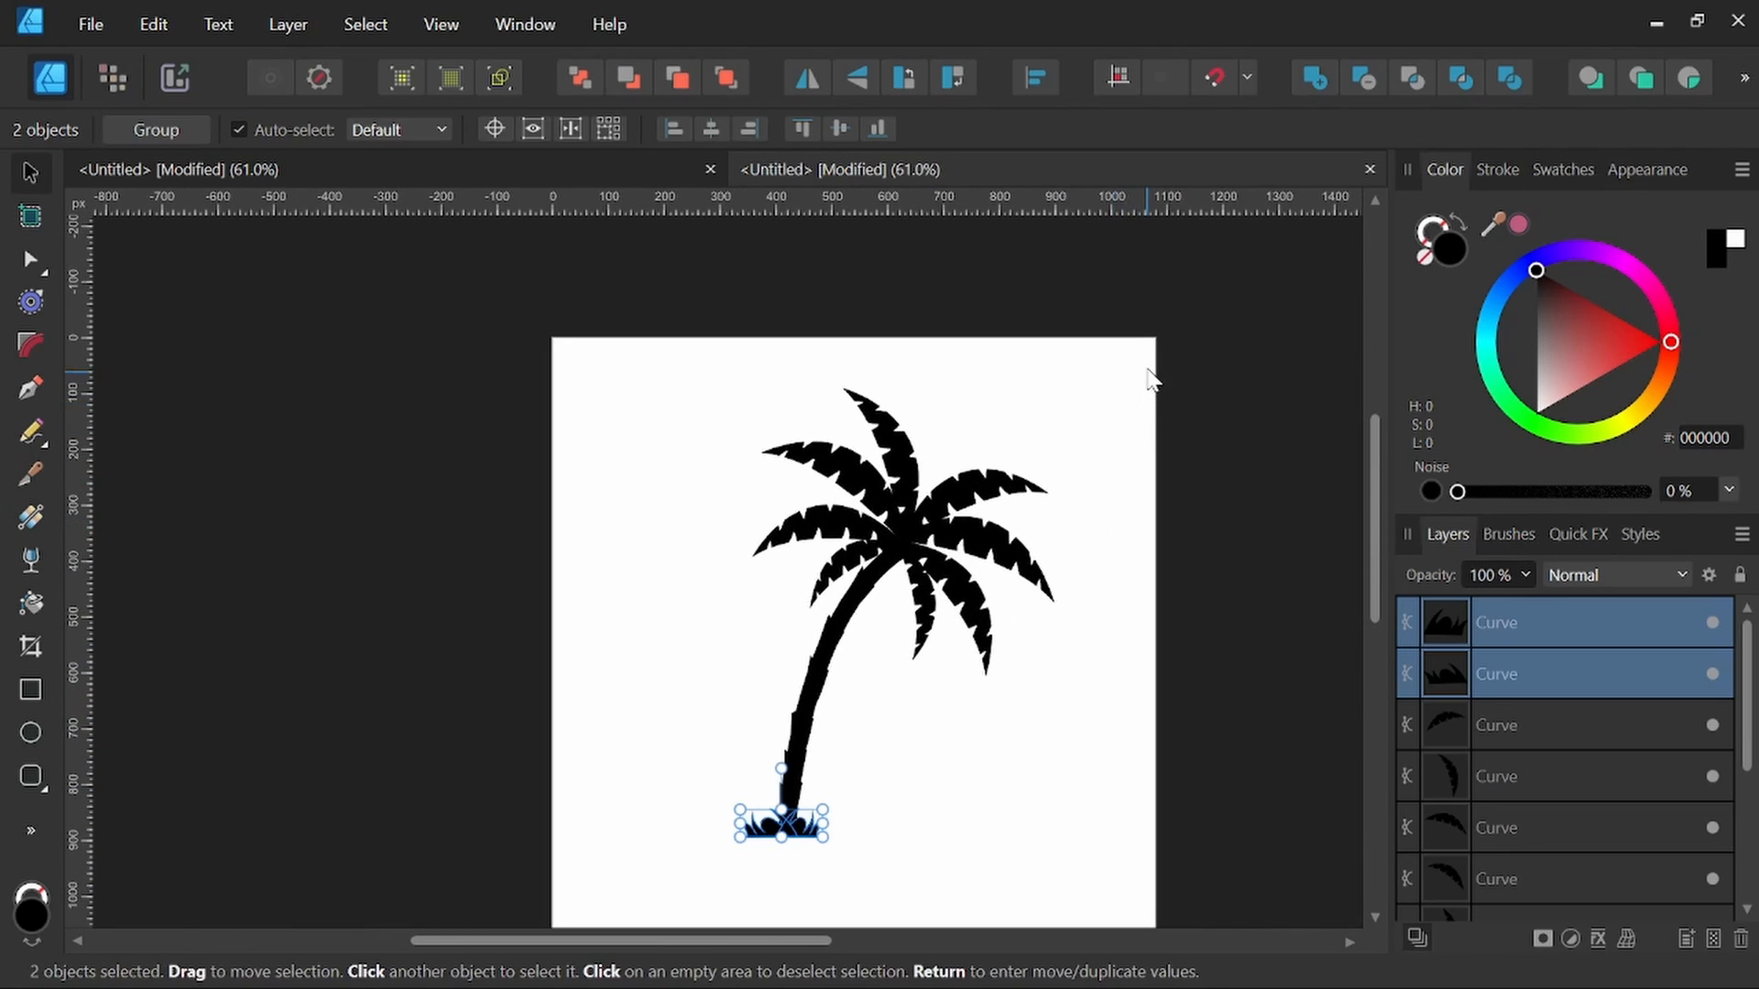
pyautogui.moveTo(1147, 358); pyautogui.dragTo(718, 699)
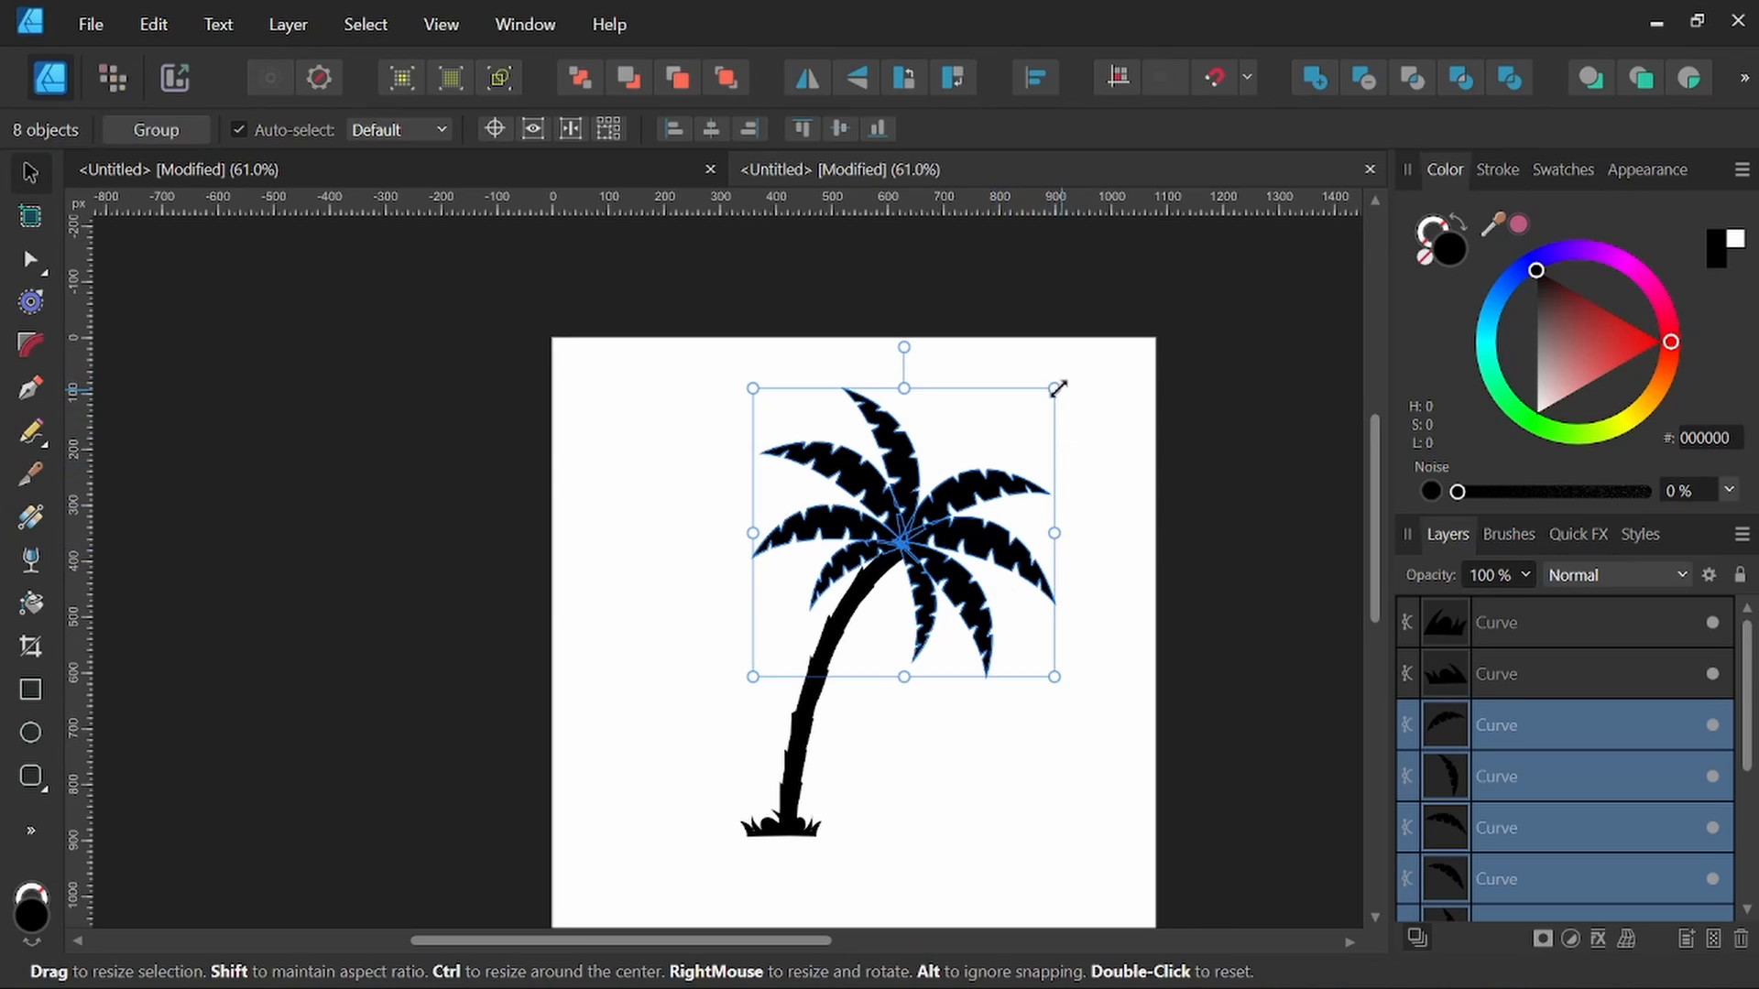
pyautogui.moveTo(1057, 388); pyautogui.dragTo(1040, 406)
pyautogui.click(1131, 659)
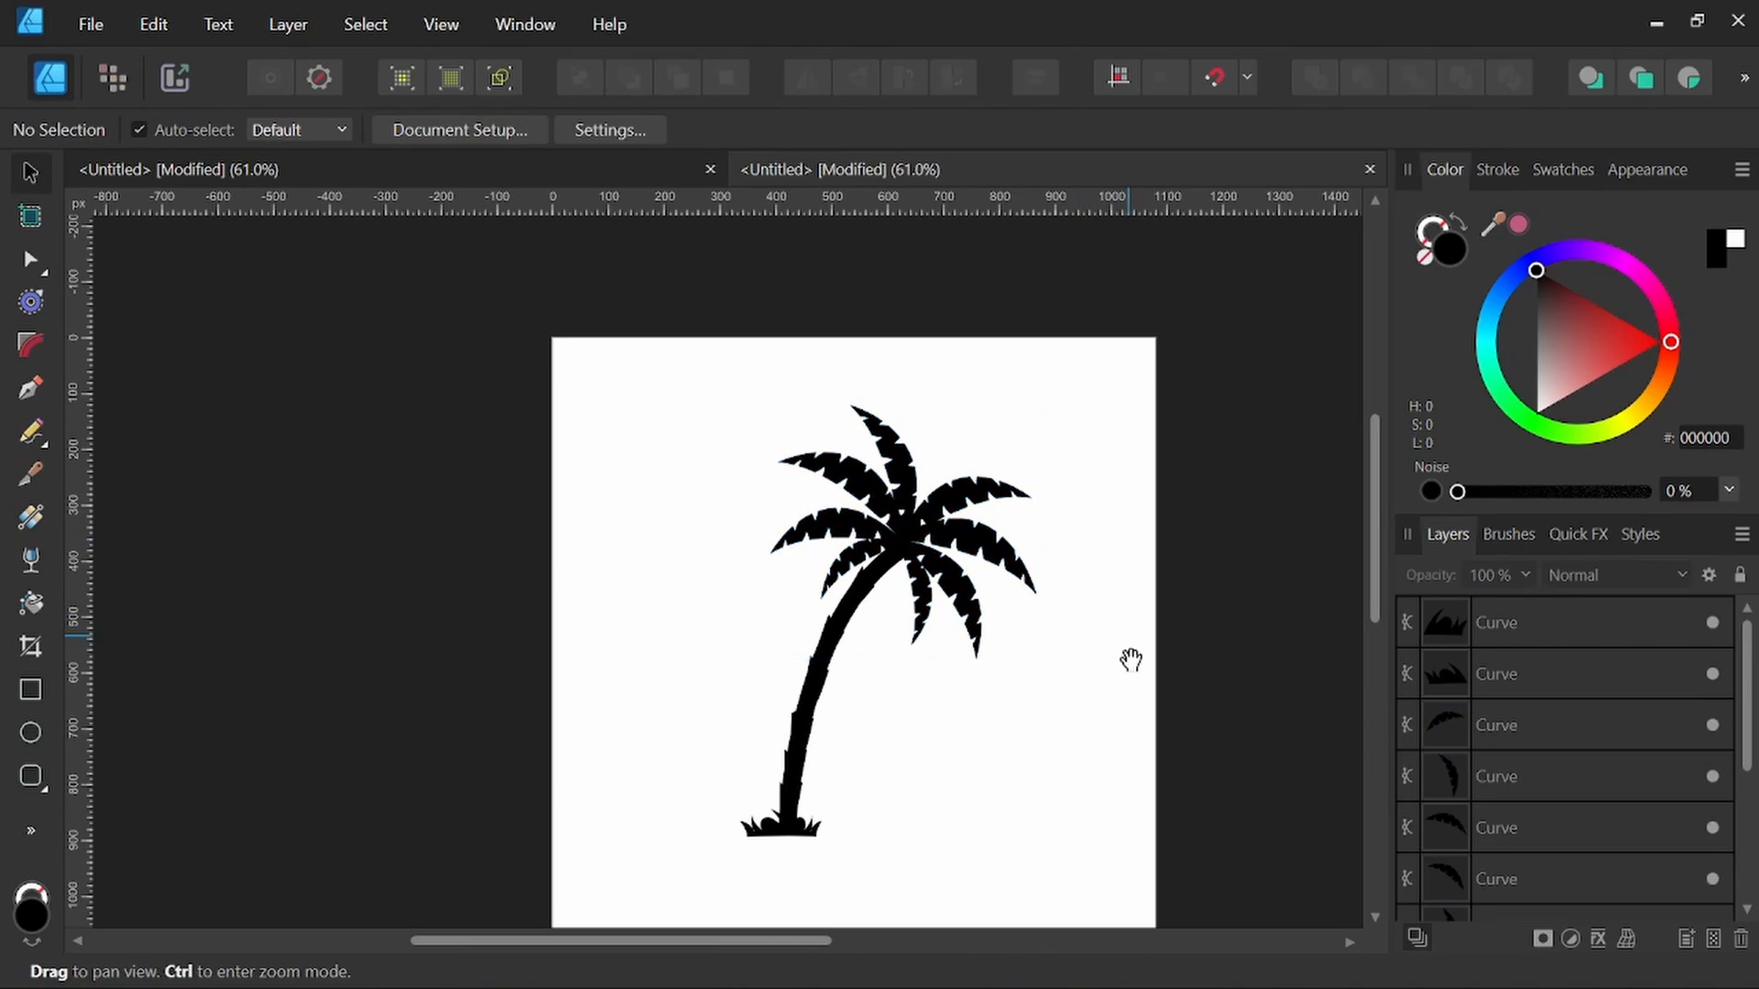
# Step: Select all parts of the palm tree and merge them into one shape with the Boolean Add operation
pyautogui.moveTo(1131, 659); pyautogui.dragTo(1135, 640)
pyautogui.moveTo(1122, 376); pyautogui.dragTo(602, 930)
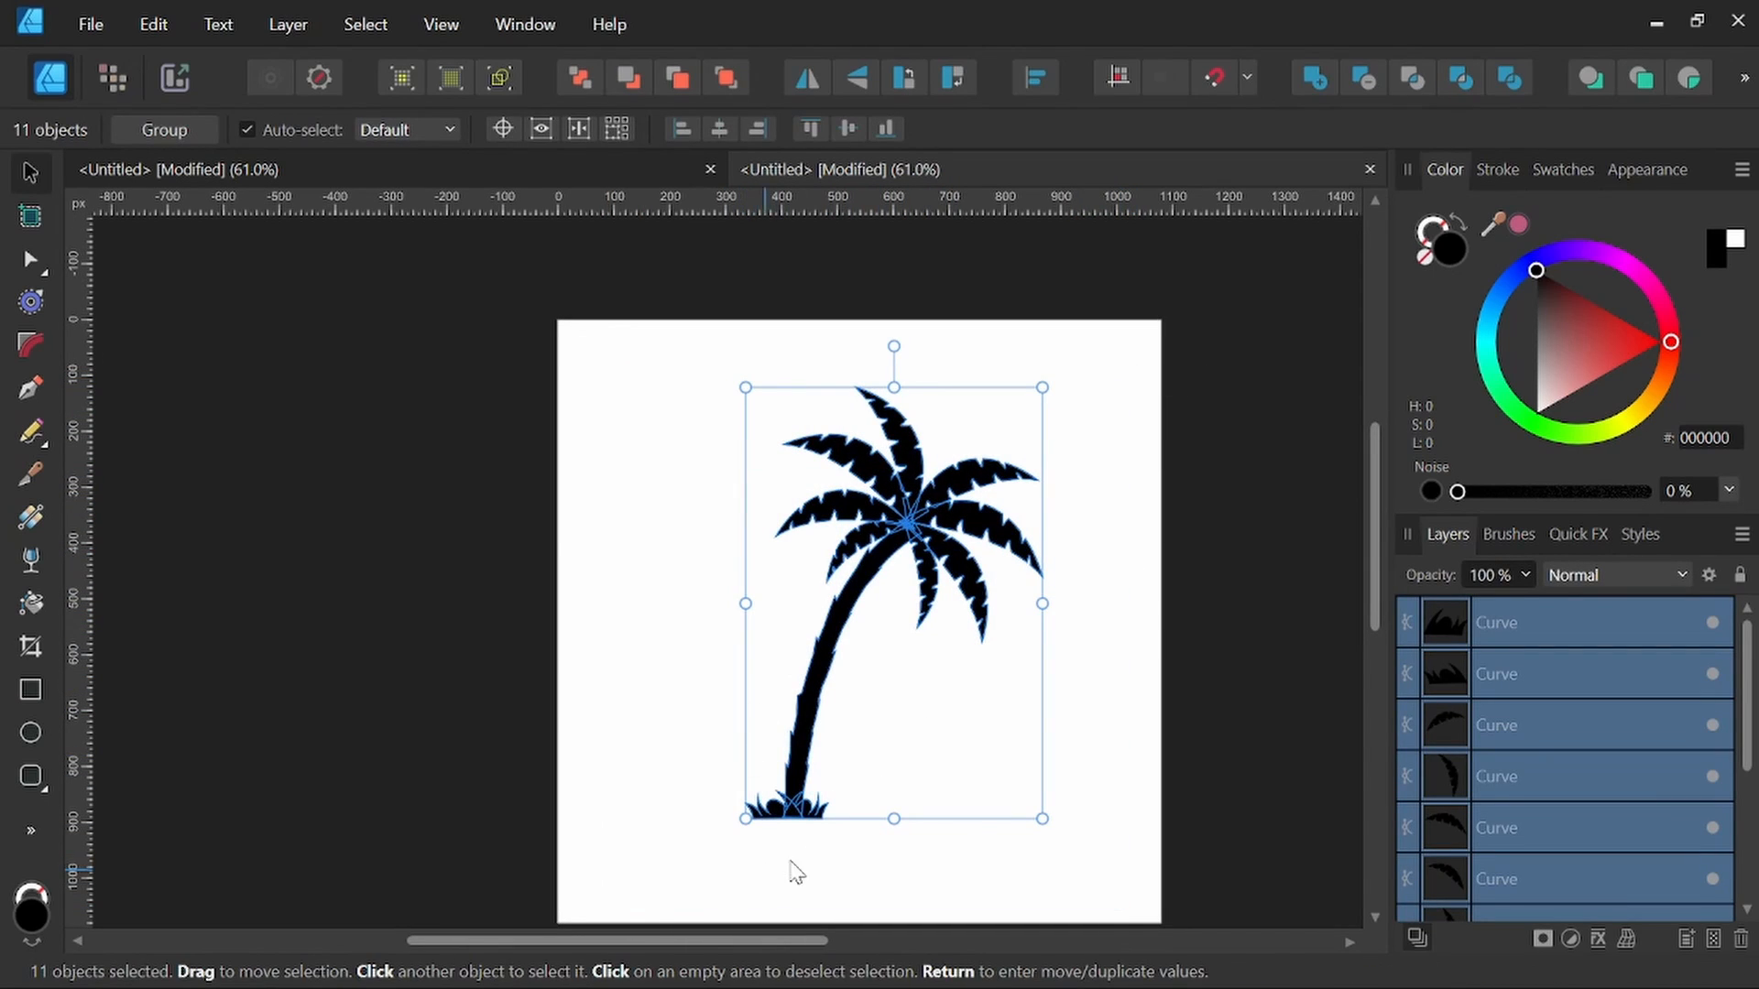
pyautogui.click(1314, 82)
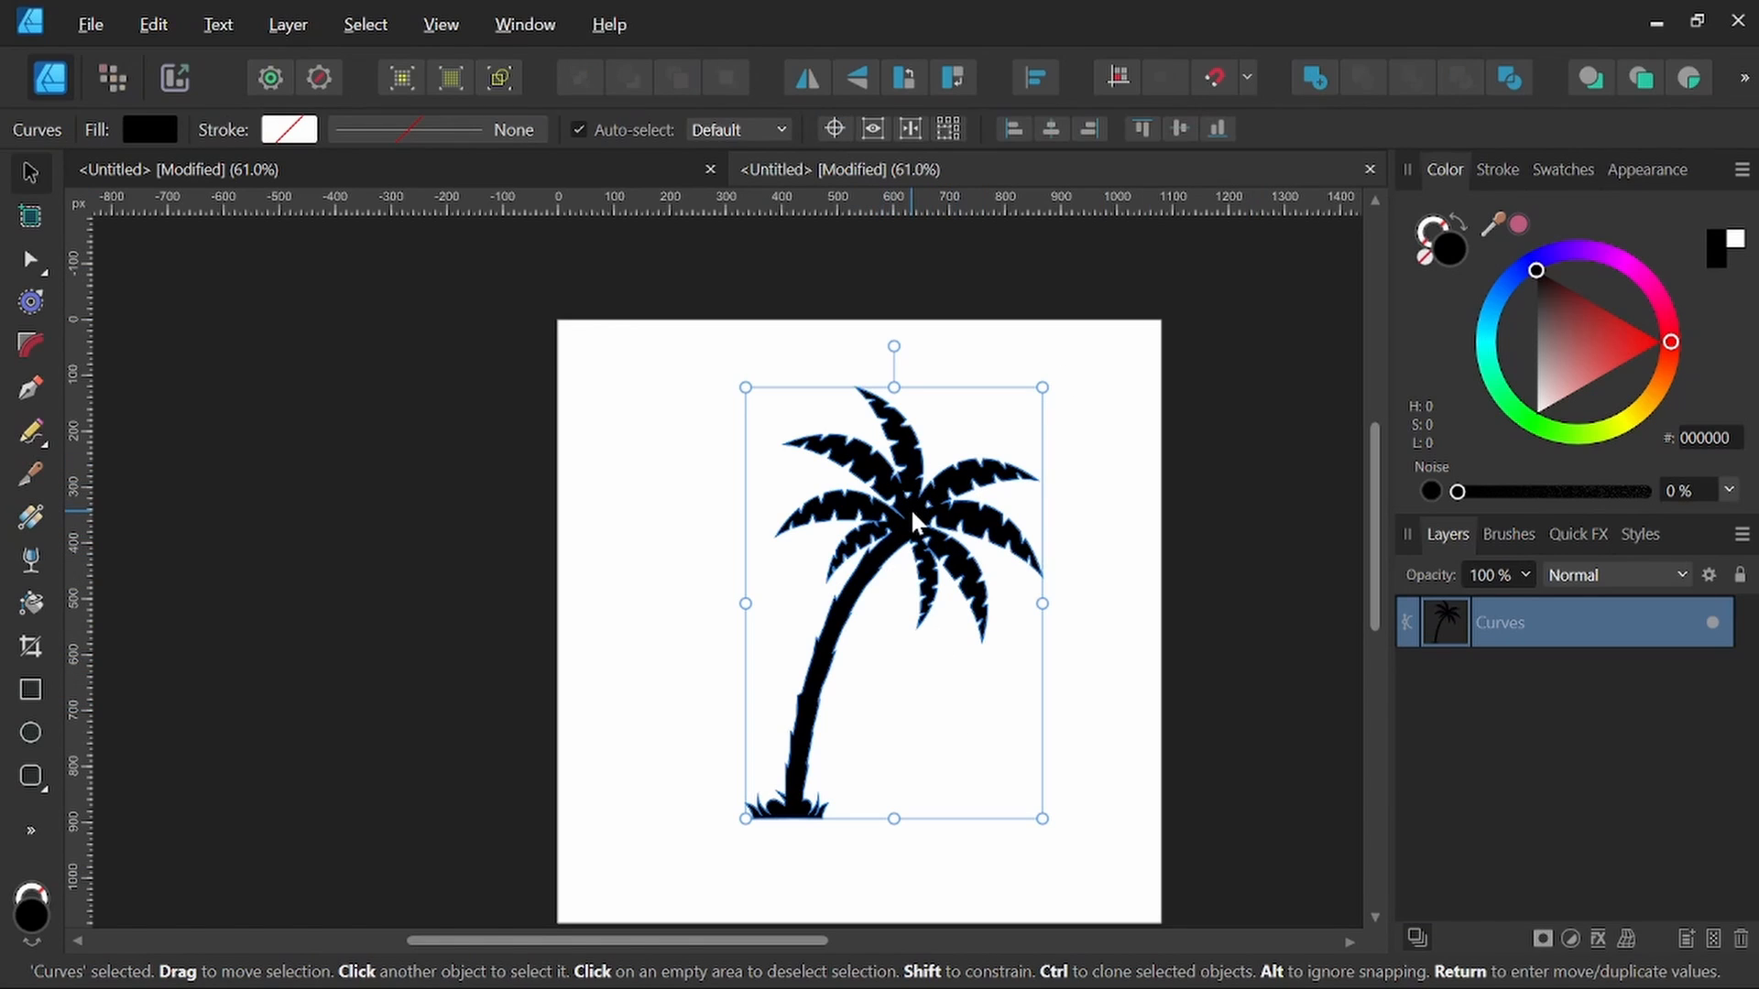
# Step: Duplicate the merged palm, flip the copy horizontally, and place it to lean left with its grass base over the original's
pyautogui.keyDown('ctrl'); pyautogui.moveTo(906, 522); pyautogui.dragTo(855, 522); pyautogui.keyUp('ctrl')
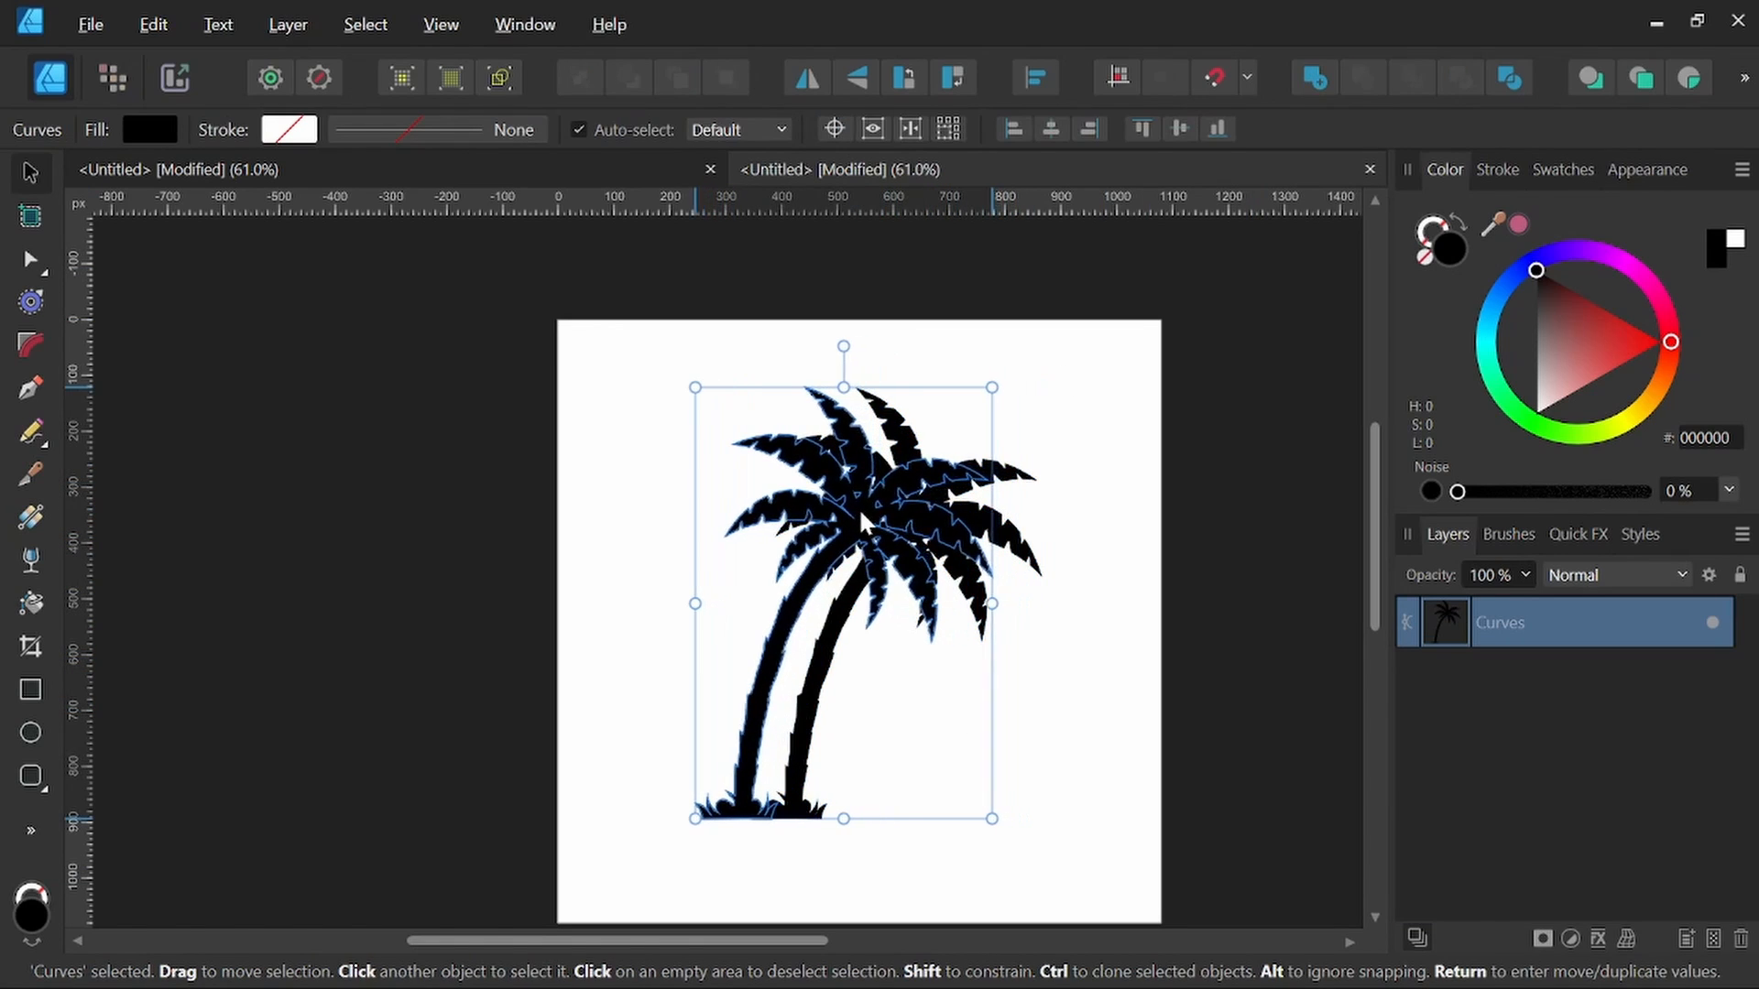
pyautogui.click(809, 81)
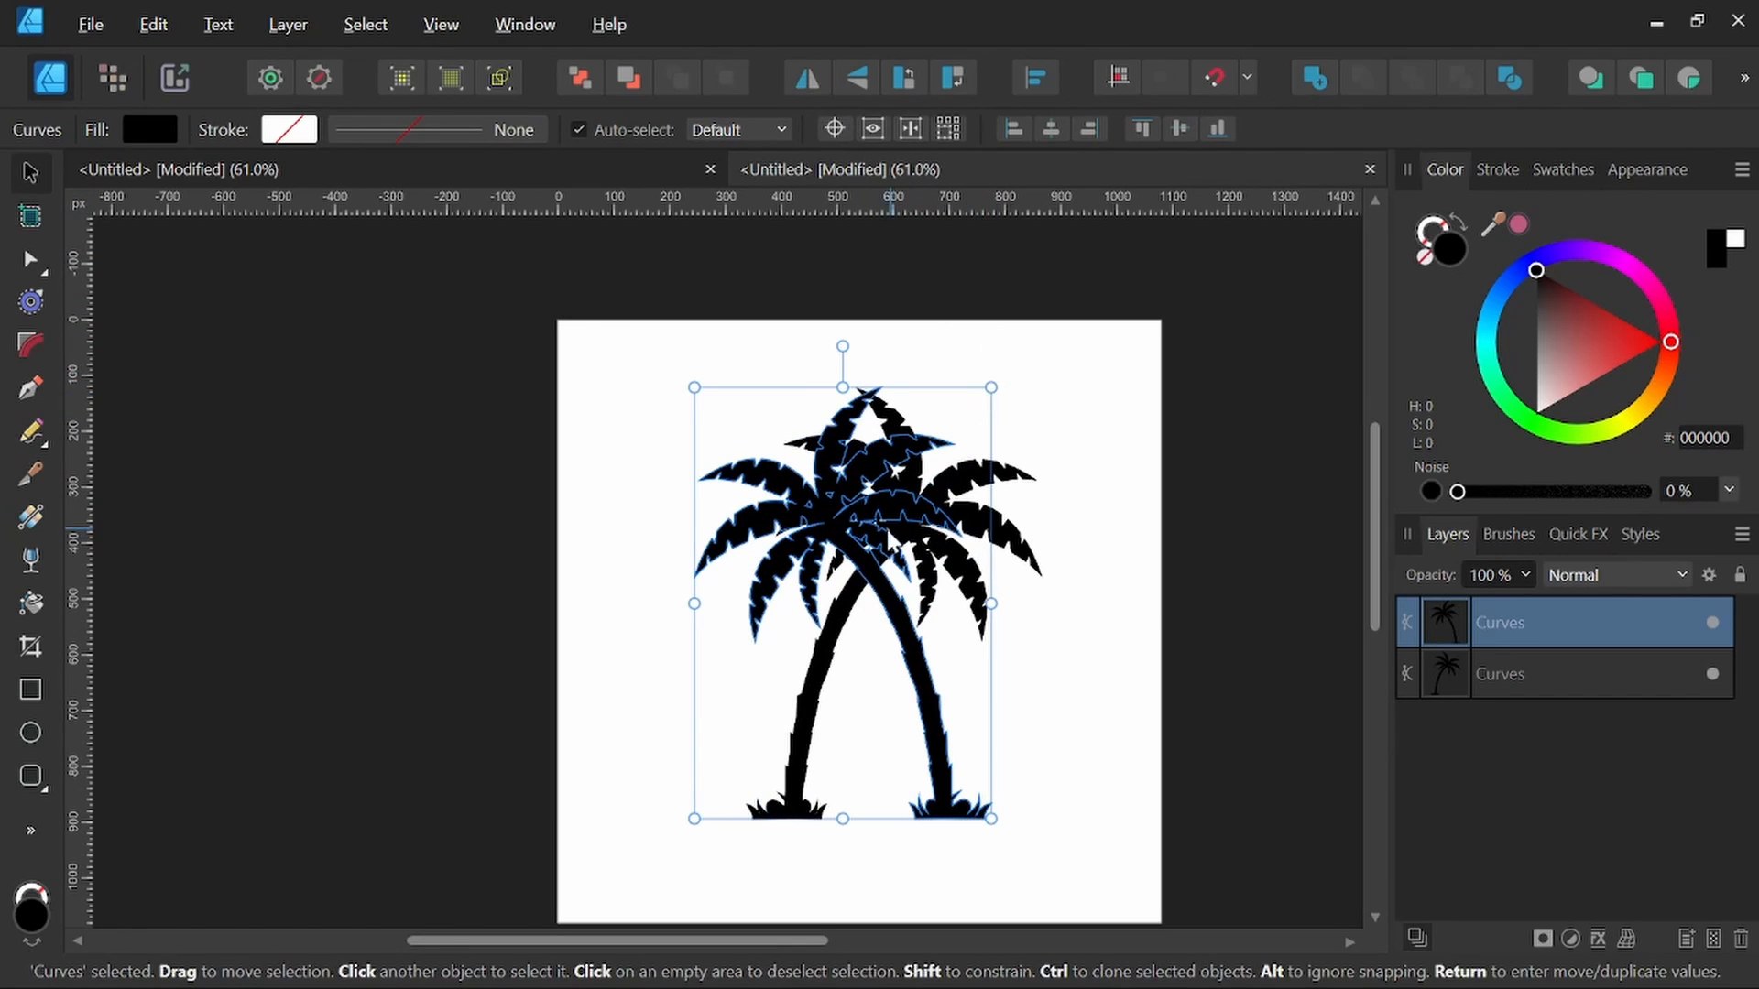
pyautogui.moveTo(849, 536); pyautogui.dragTo(687, 532)
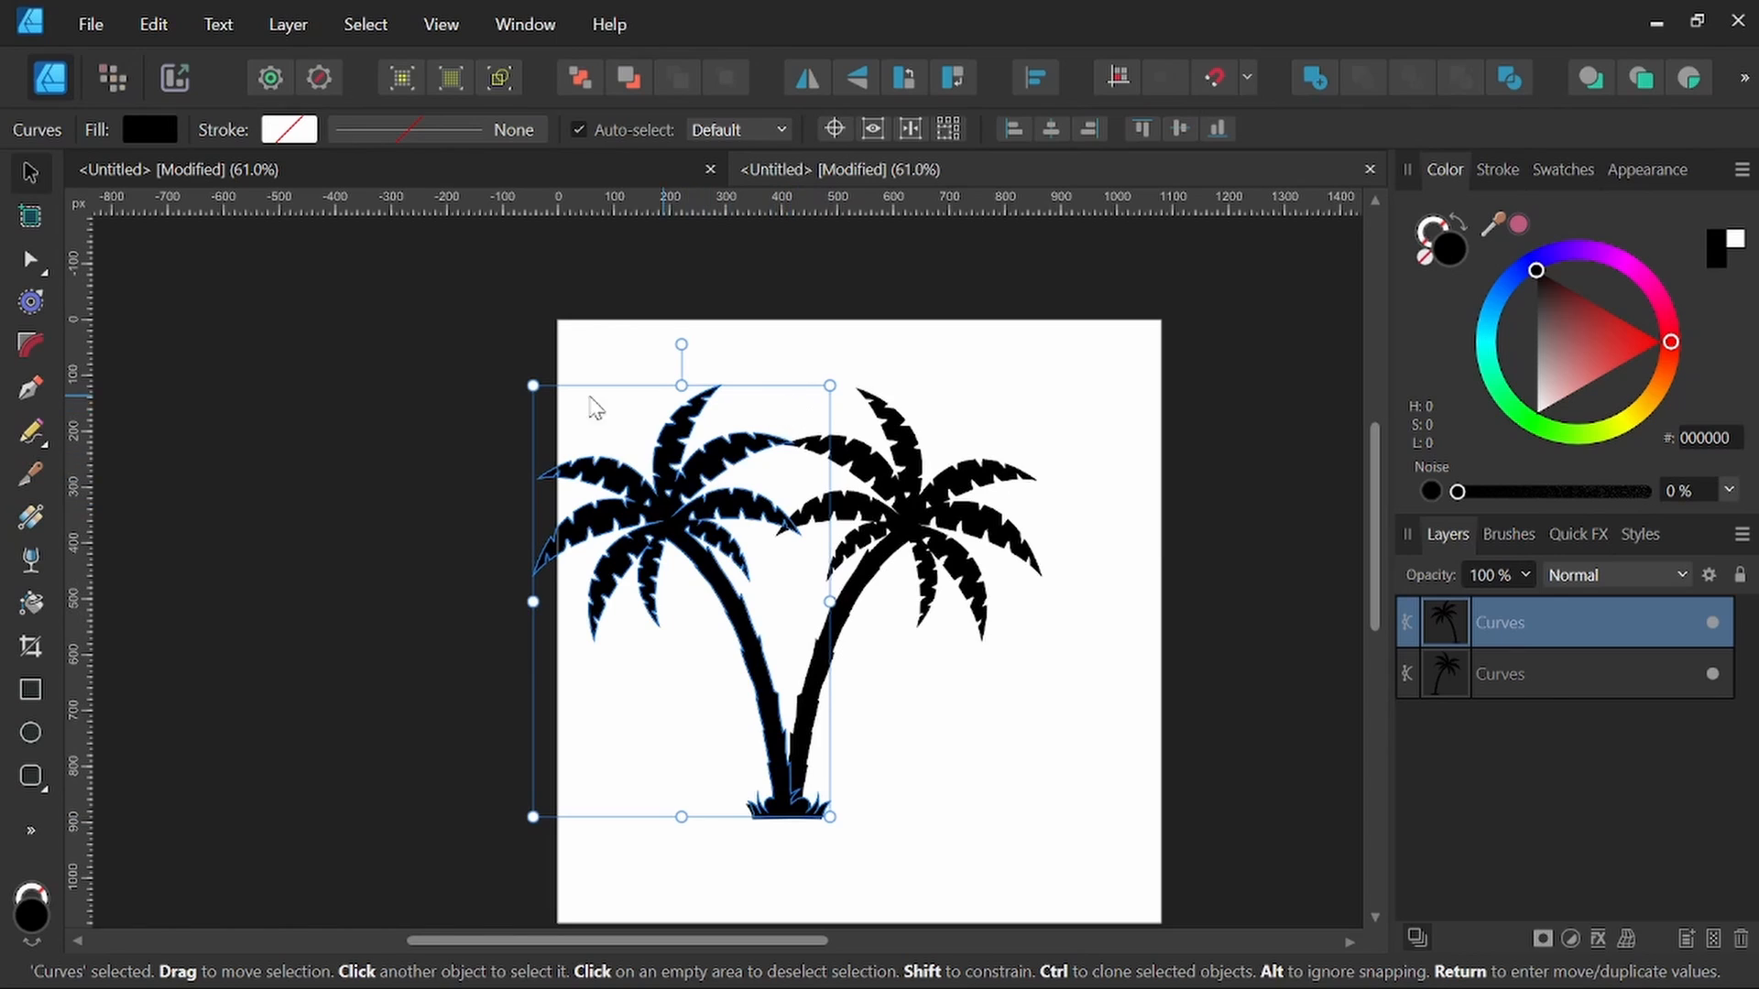
# Step: Scale the mirrored palm down to about 440 px wide and nudge it slightly left to align the two trunks at the shared base
pyautogui.moveTo(533, 386); pyautogui.dragTo(583, 457)
pyautogui.press('space')
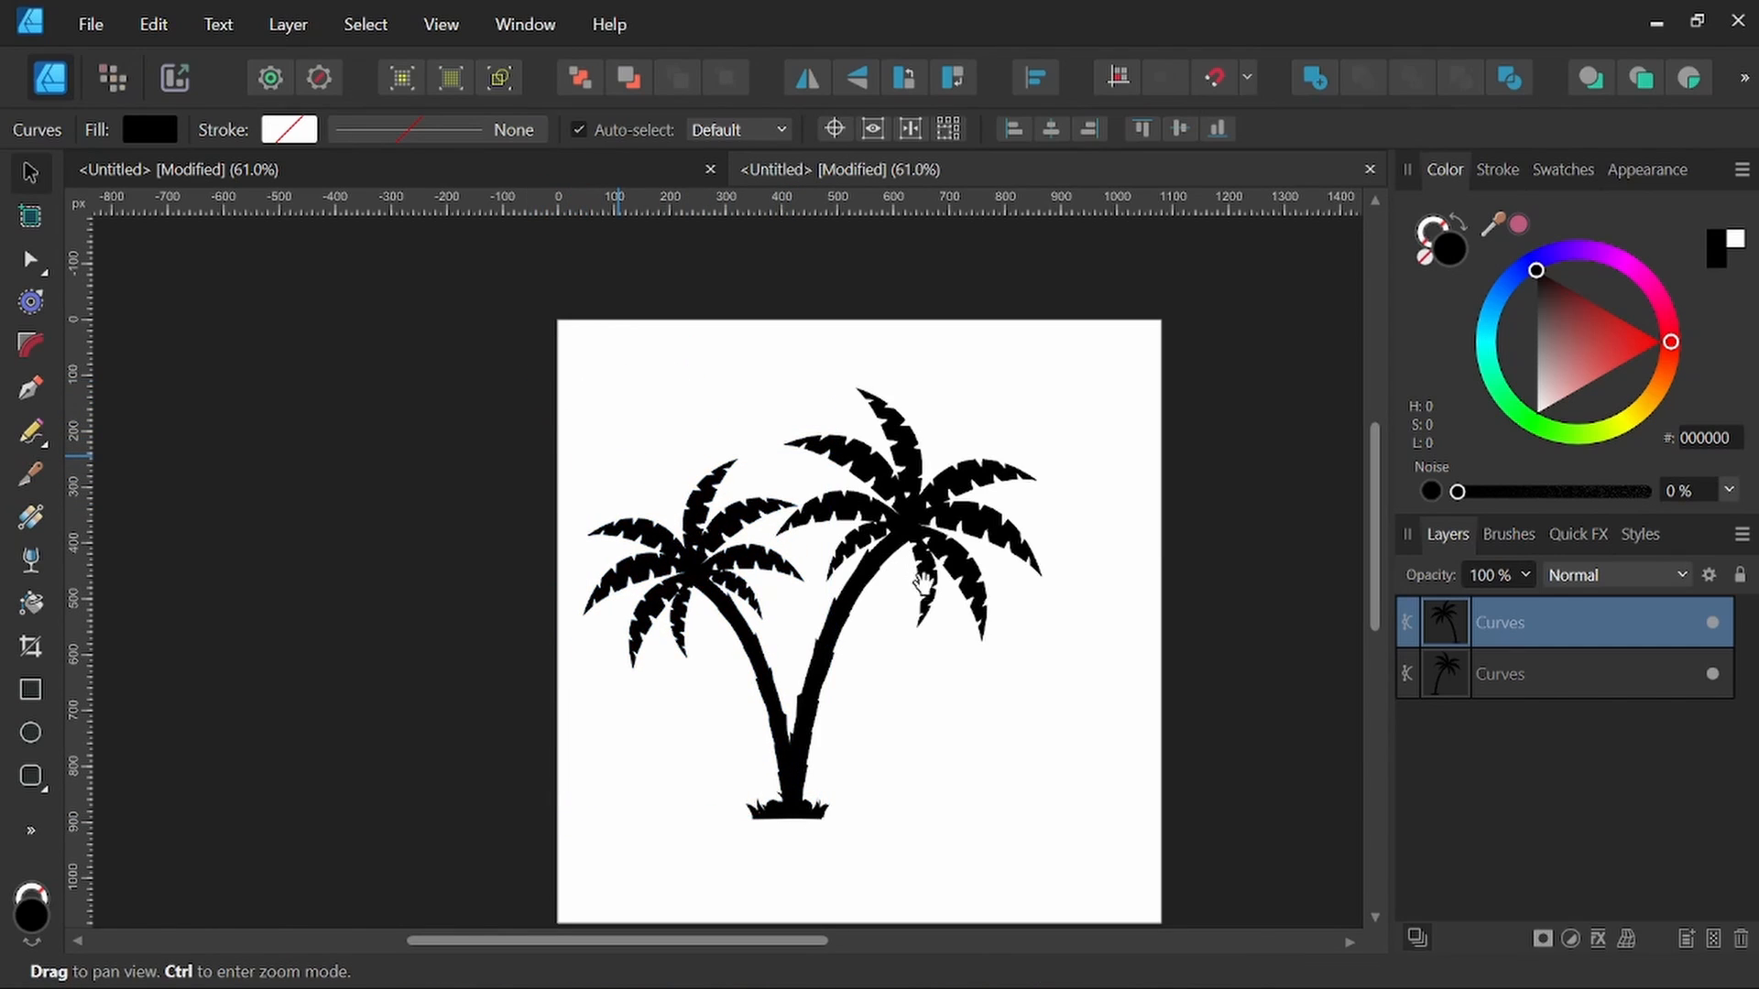
pyautogui.press('space')
pyautogui.scroll(3, 824, 733)
pyautogui.press('space')
pyautogui.moveTo(894, 744); pyautogui.dragTo(918, 701)
pyautogui.click(763, 673)
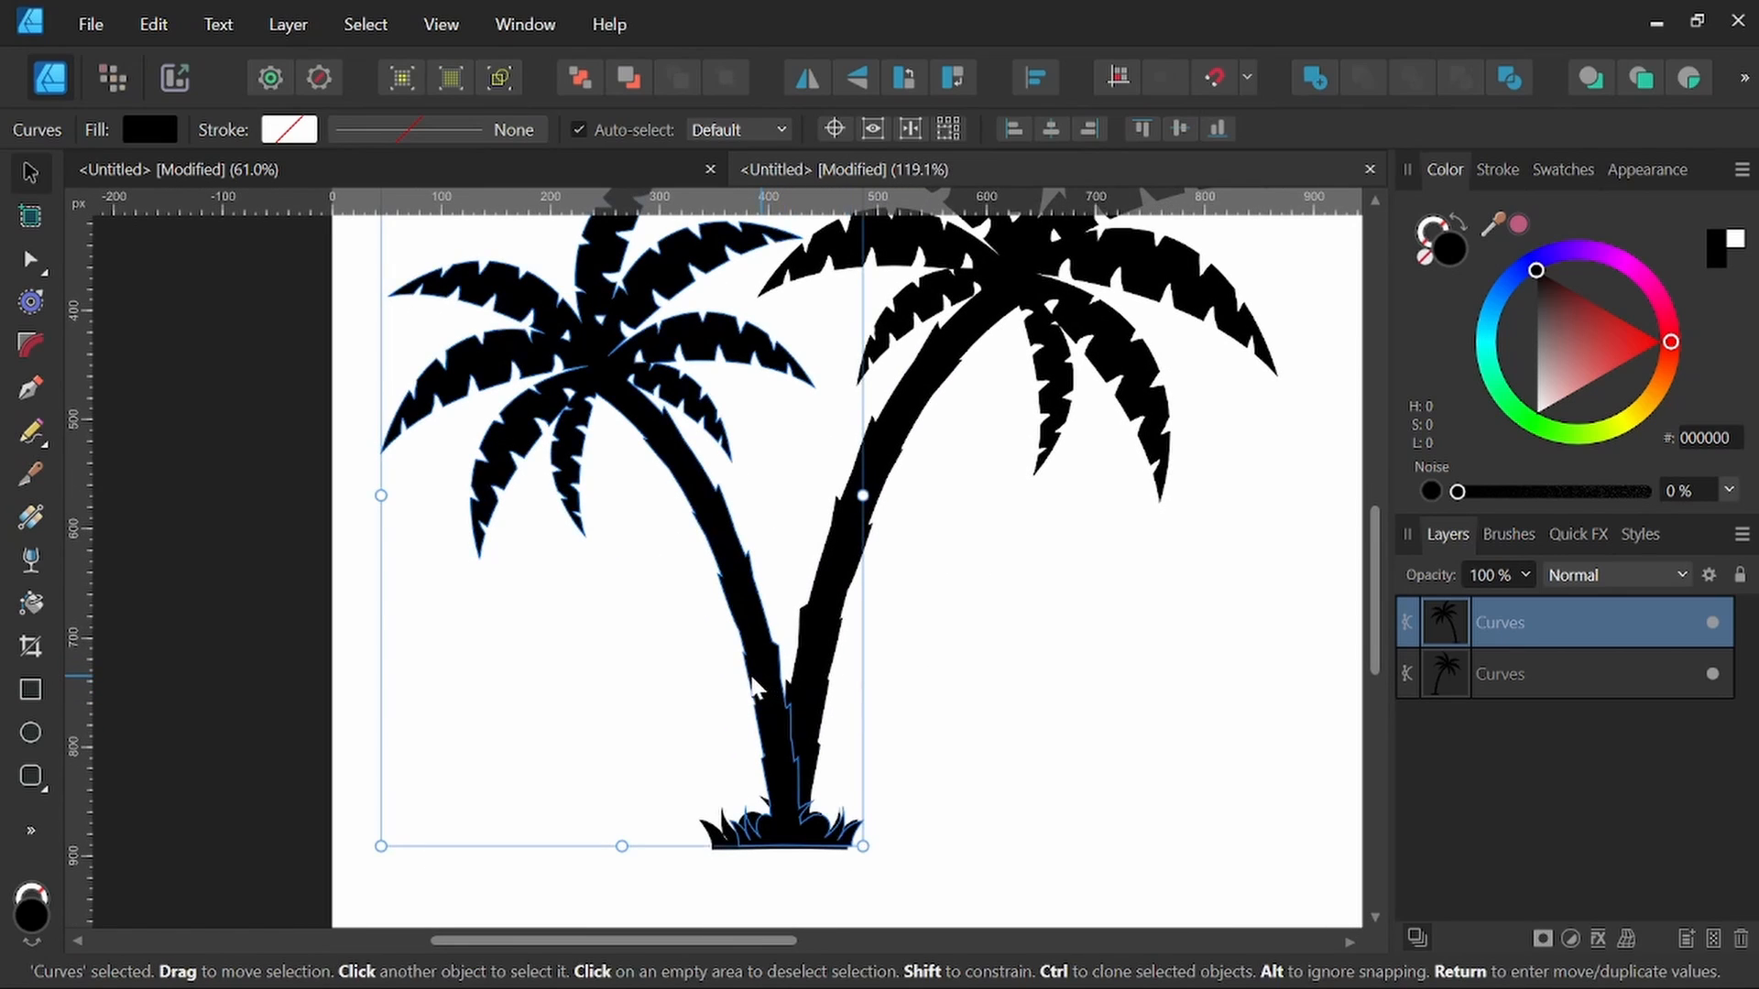
pyautogui.moveTo(758, 679); pyautogui.dragTo(751, 679)
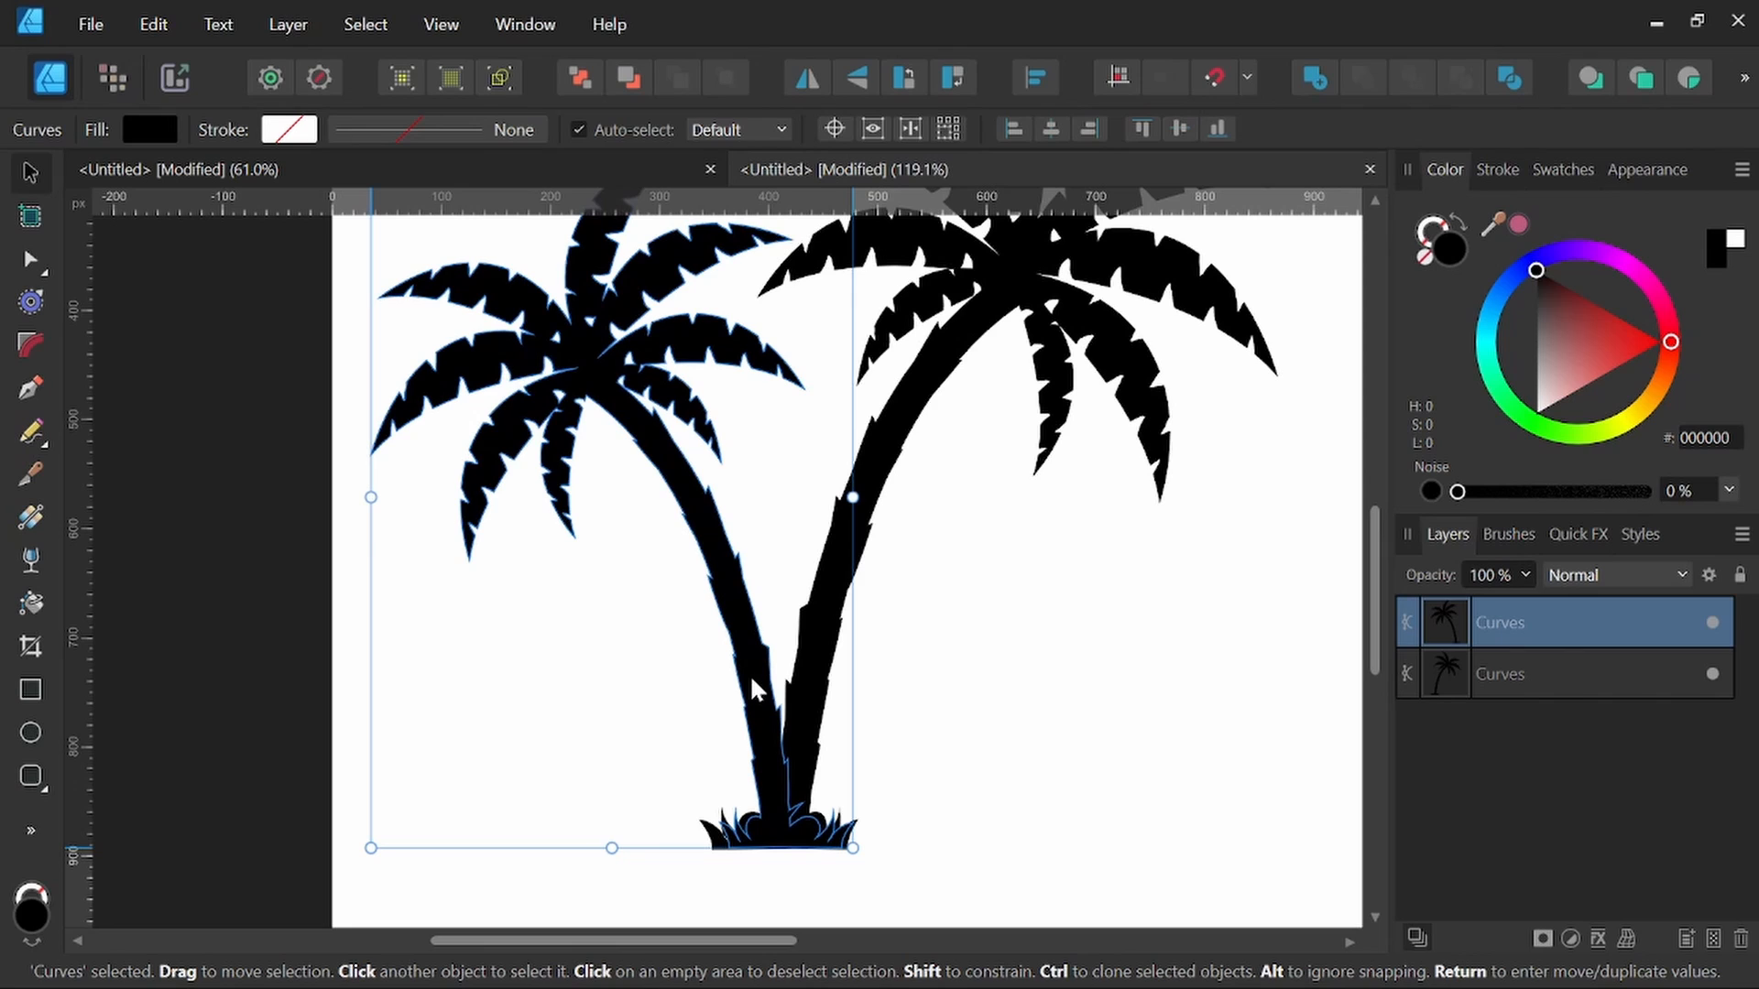
# Step: Clear the selection and examine how the two palms look together on the artboard
pyautogui.press('space')
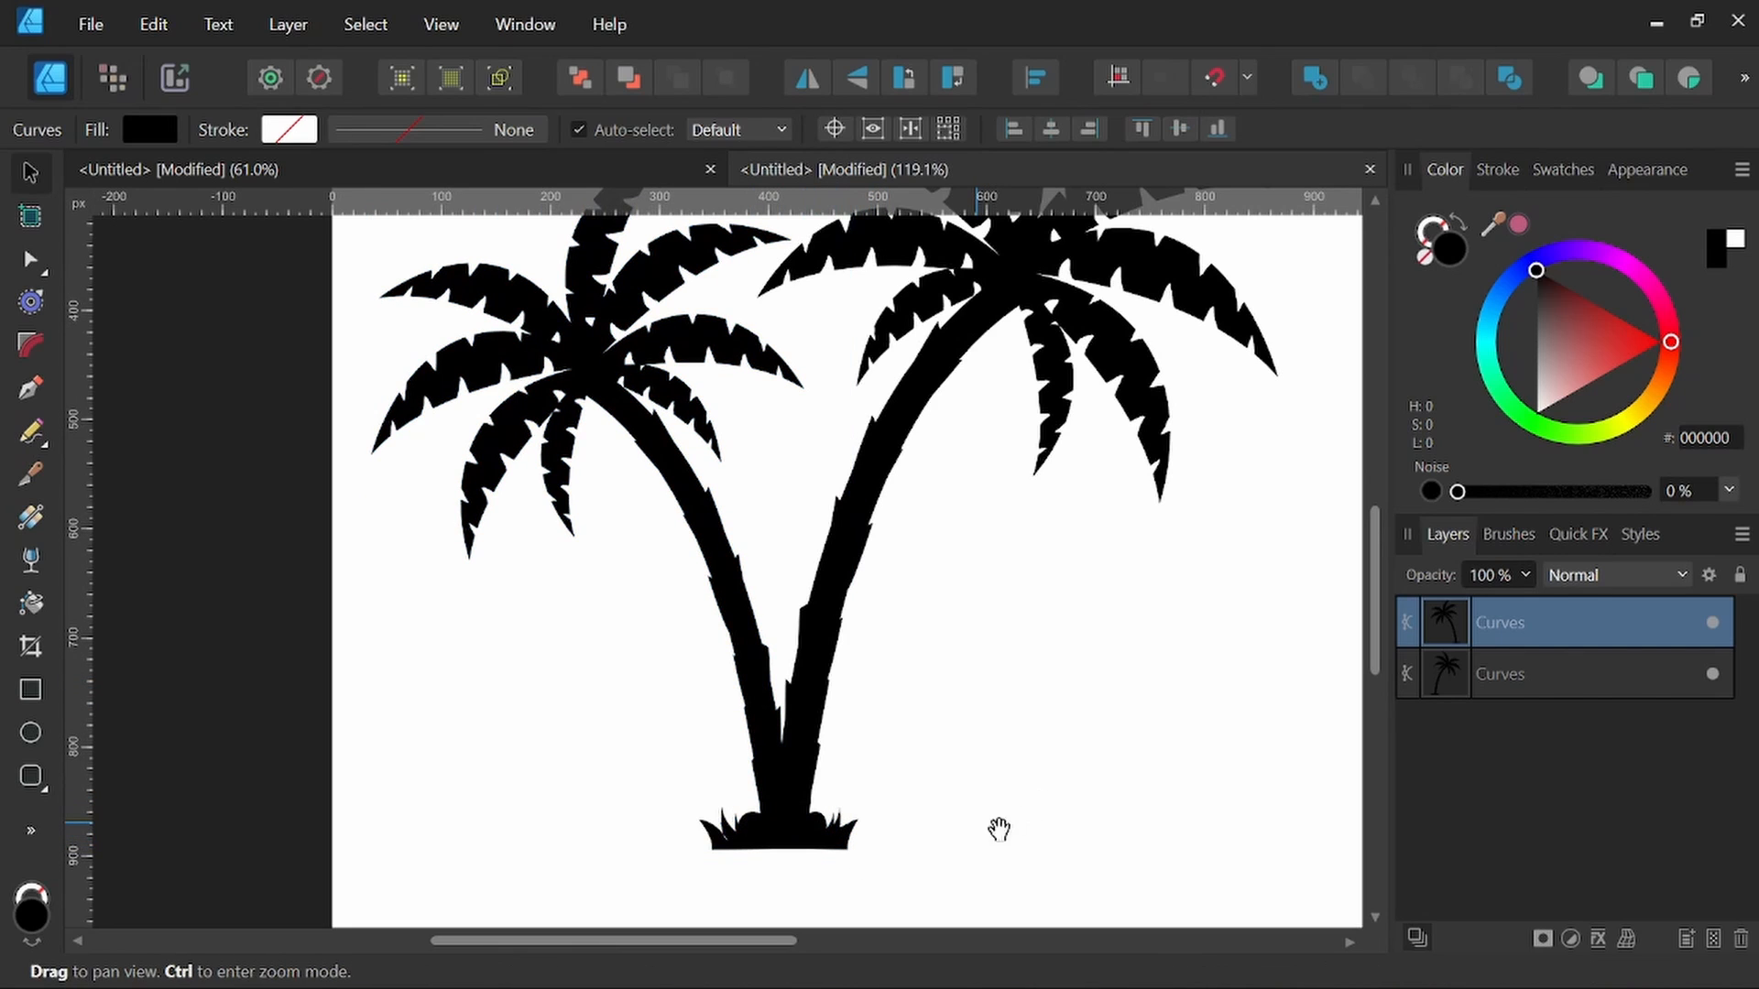
pyautogui.scroll(-2, 952, 619)
pyautogui.press('space')
pyautogui.moveTo(1069, 577); pyautogui.dragTo(1005, 629)
pyautogui.click(1115, 513)
pyautogui.press('space')
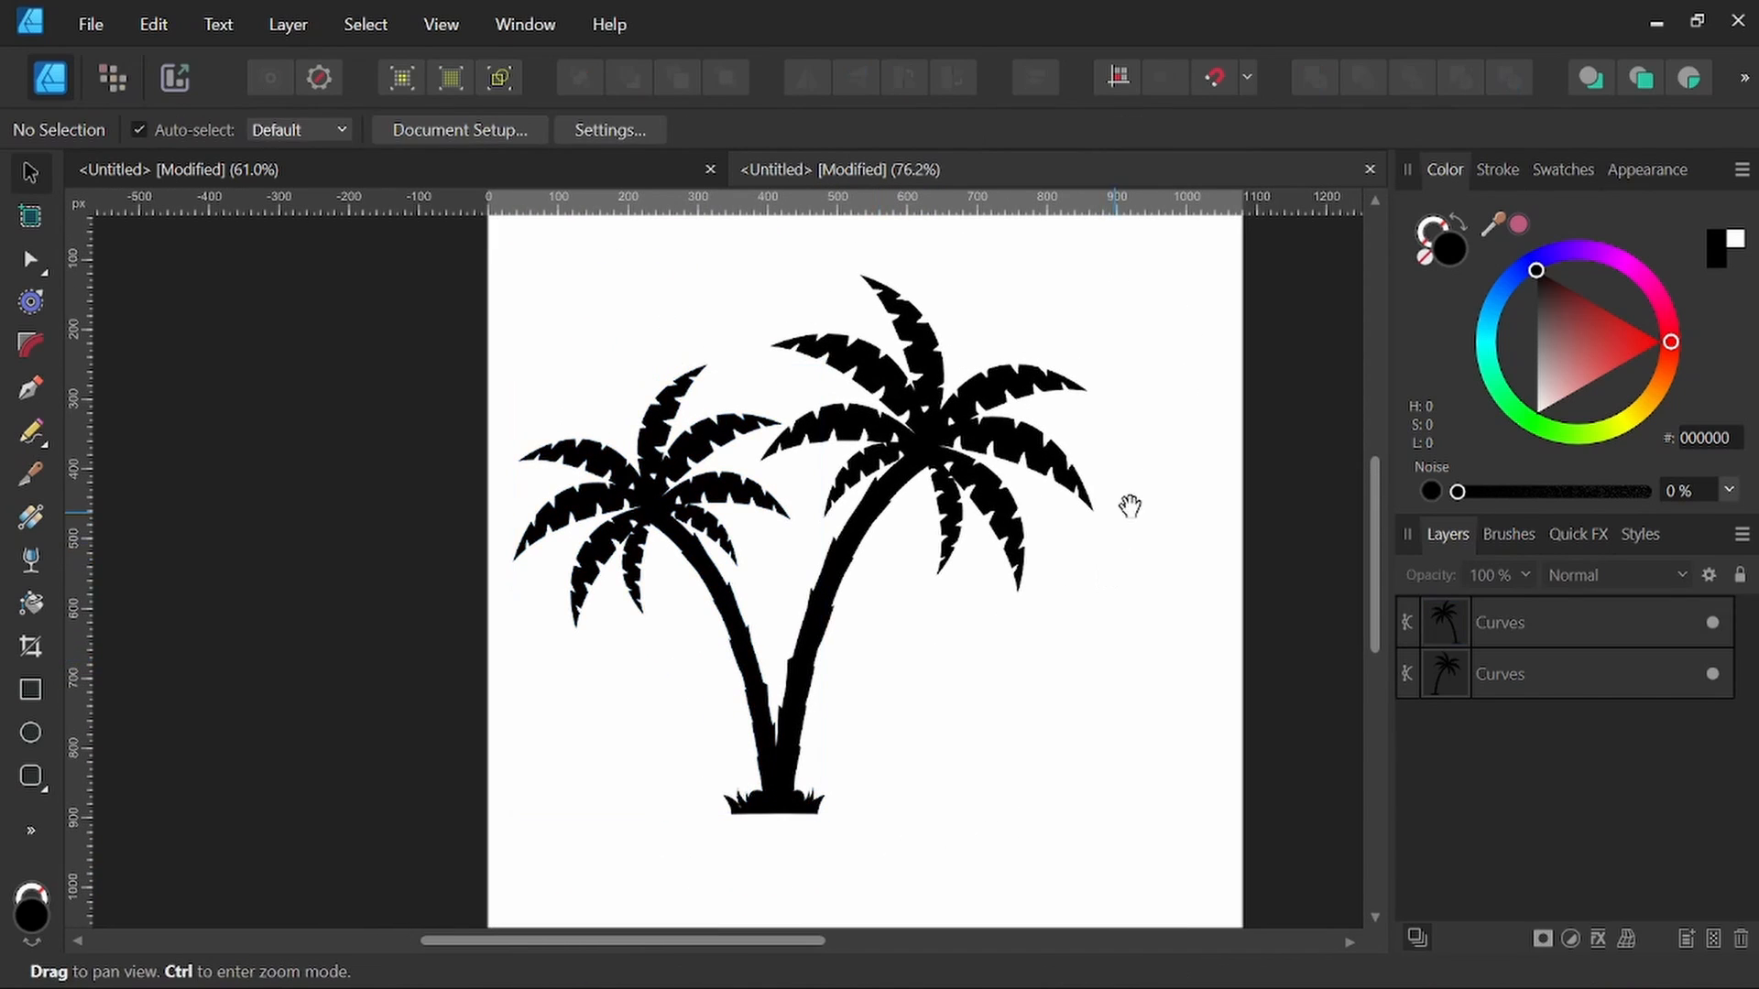
pyautogui.moveTo(1130, 507); pyautogui.dragTo(1108, 539)
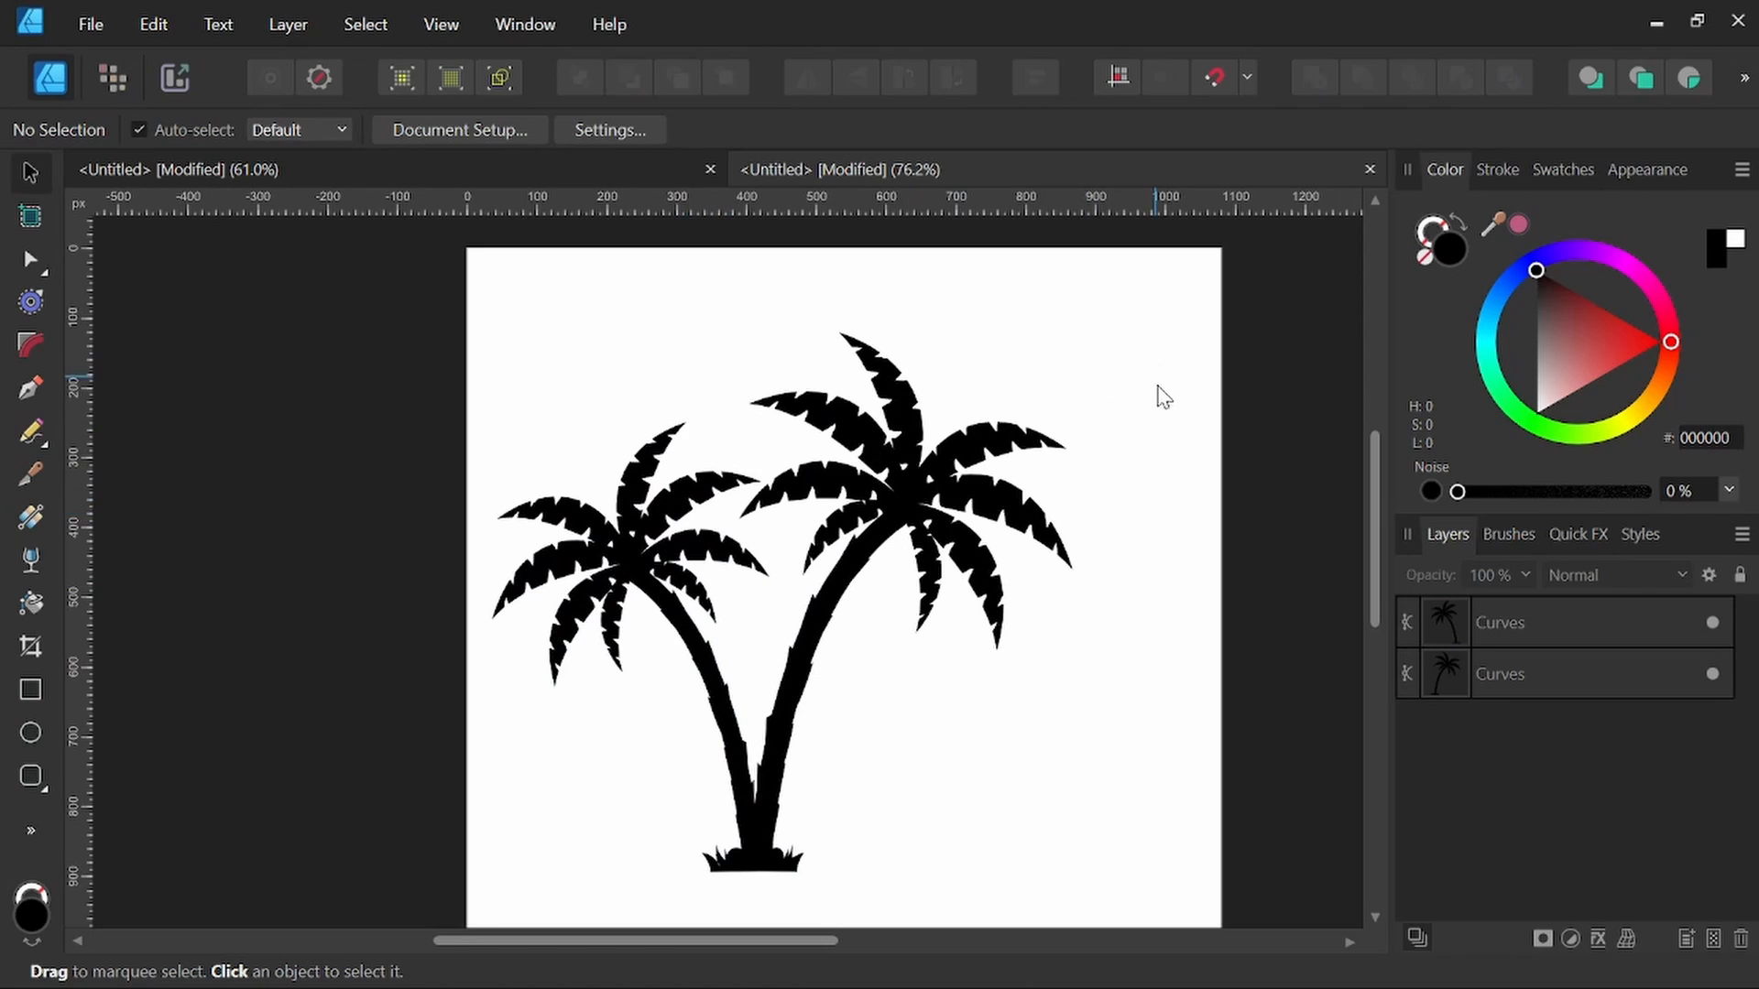
pyautogui.press('space')
pyautogui.moveTo(1163, 395); pyautogui.dragTo(1145, 322)
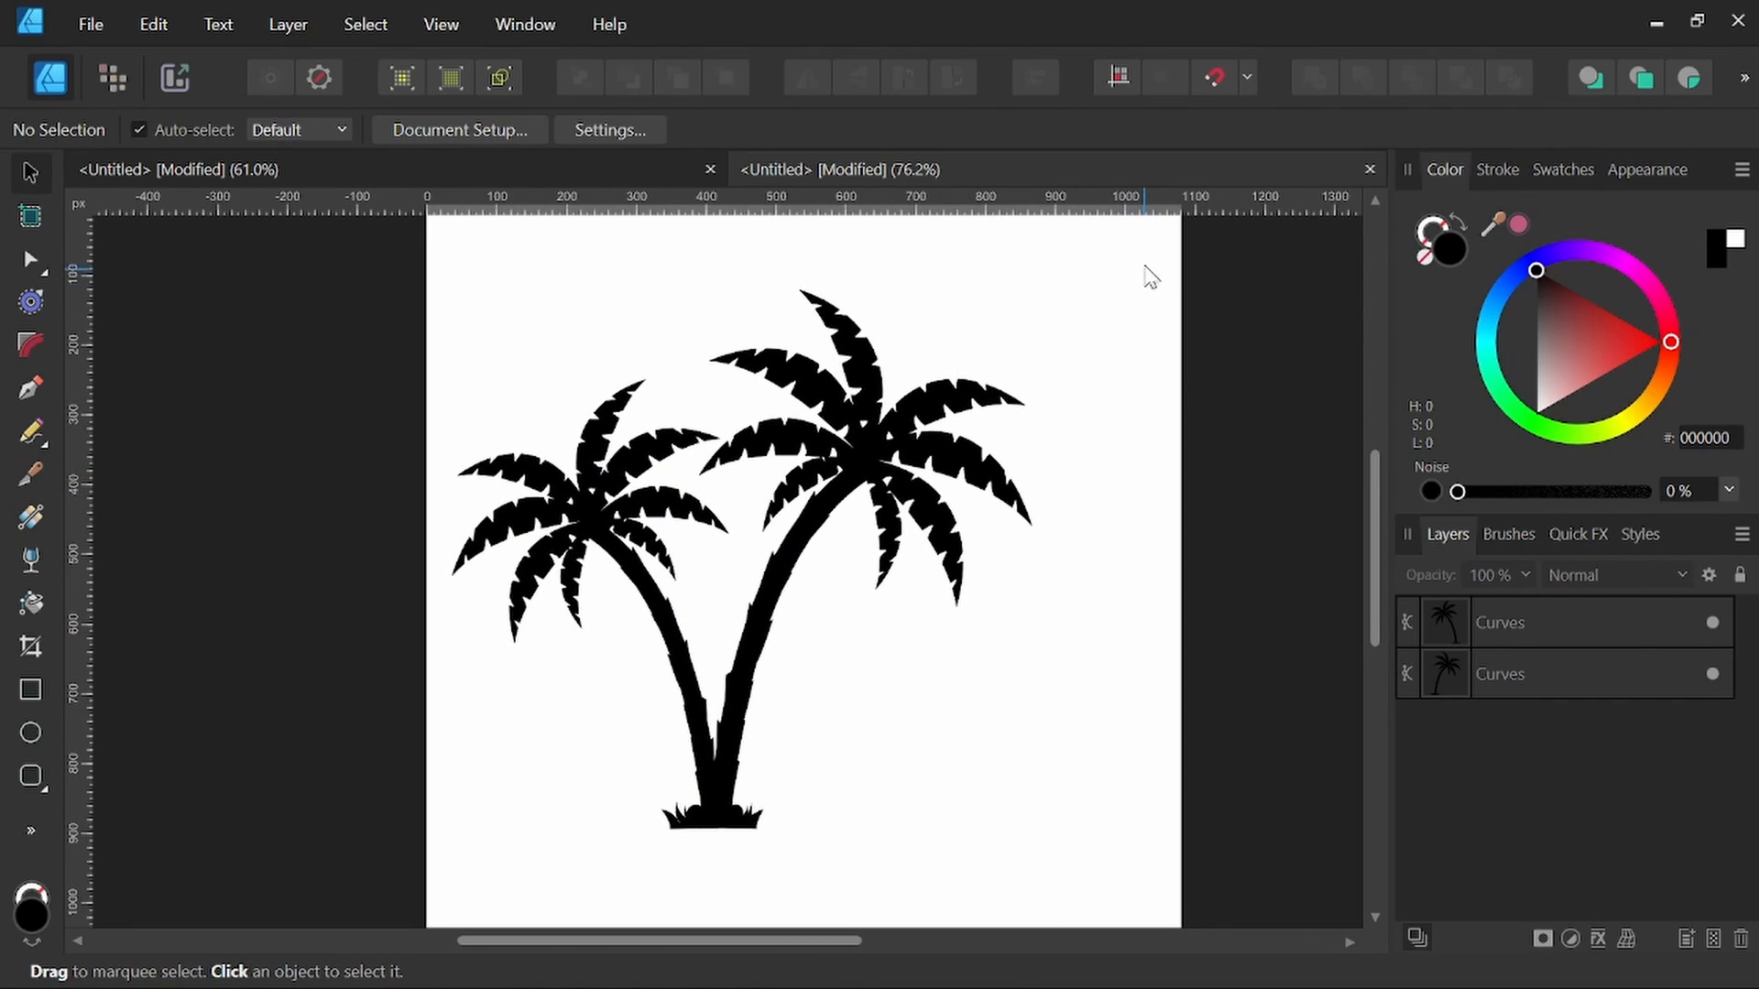
# Step: Select both palms and merge them into a single shape with the Boolean Add operation
pyautogui.moveTo(1145, 261); pyautogui.dragTo(394, 915)
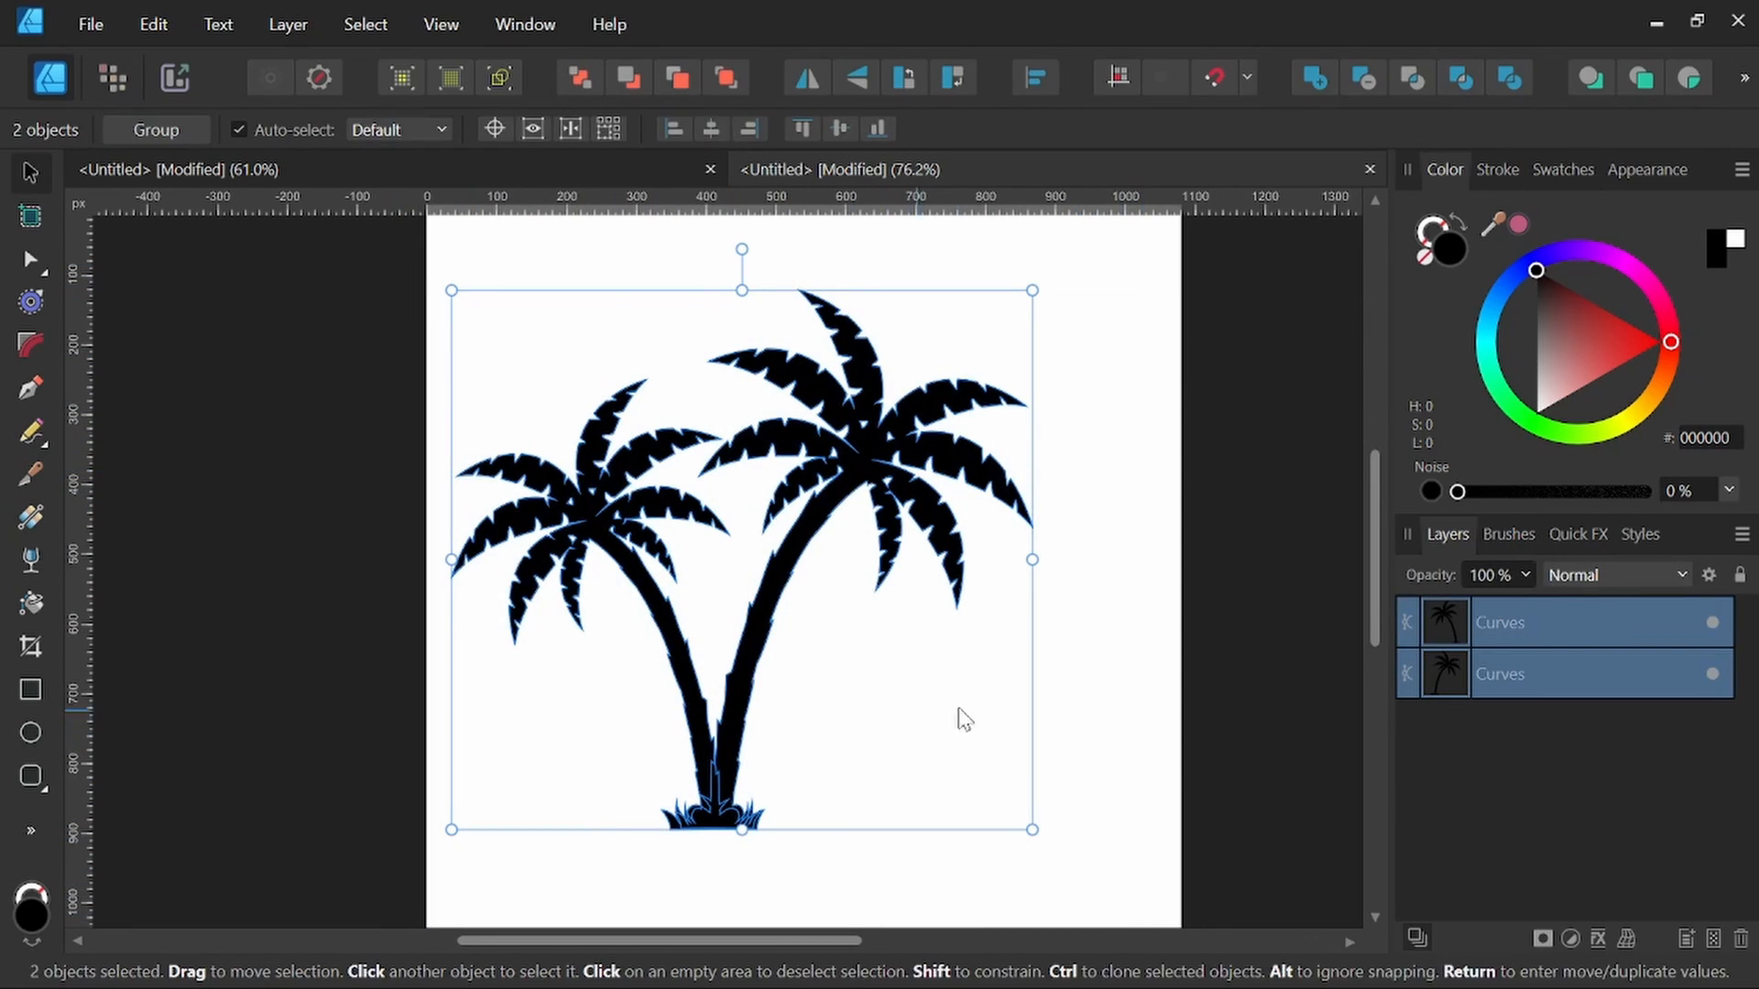
pyautogui.click(1497, 627)
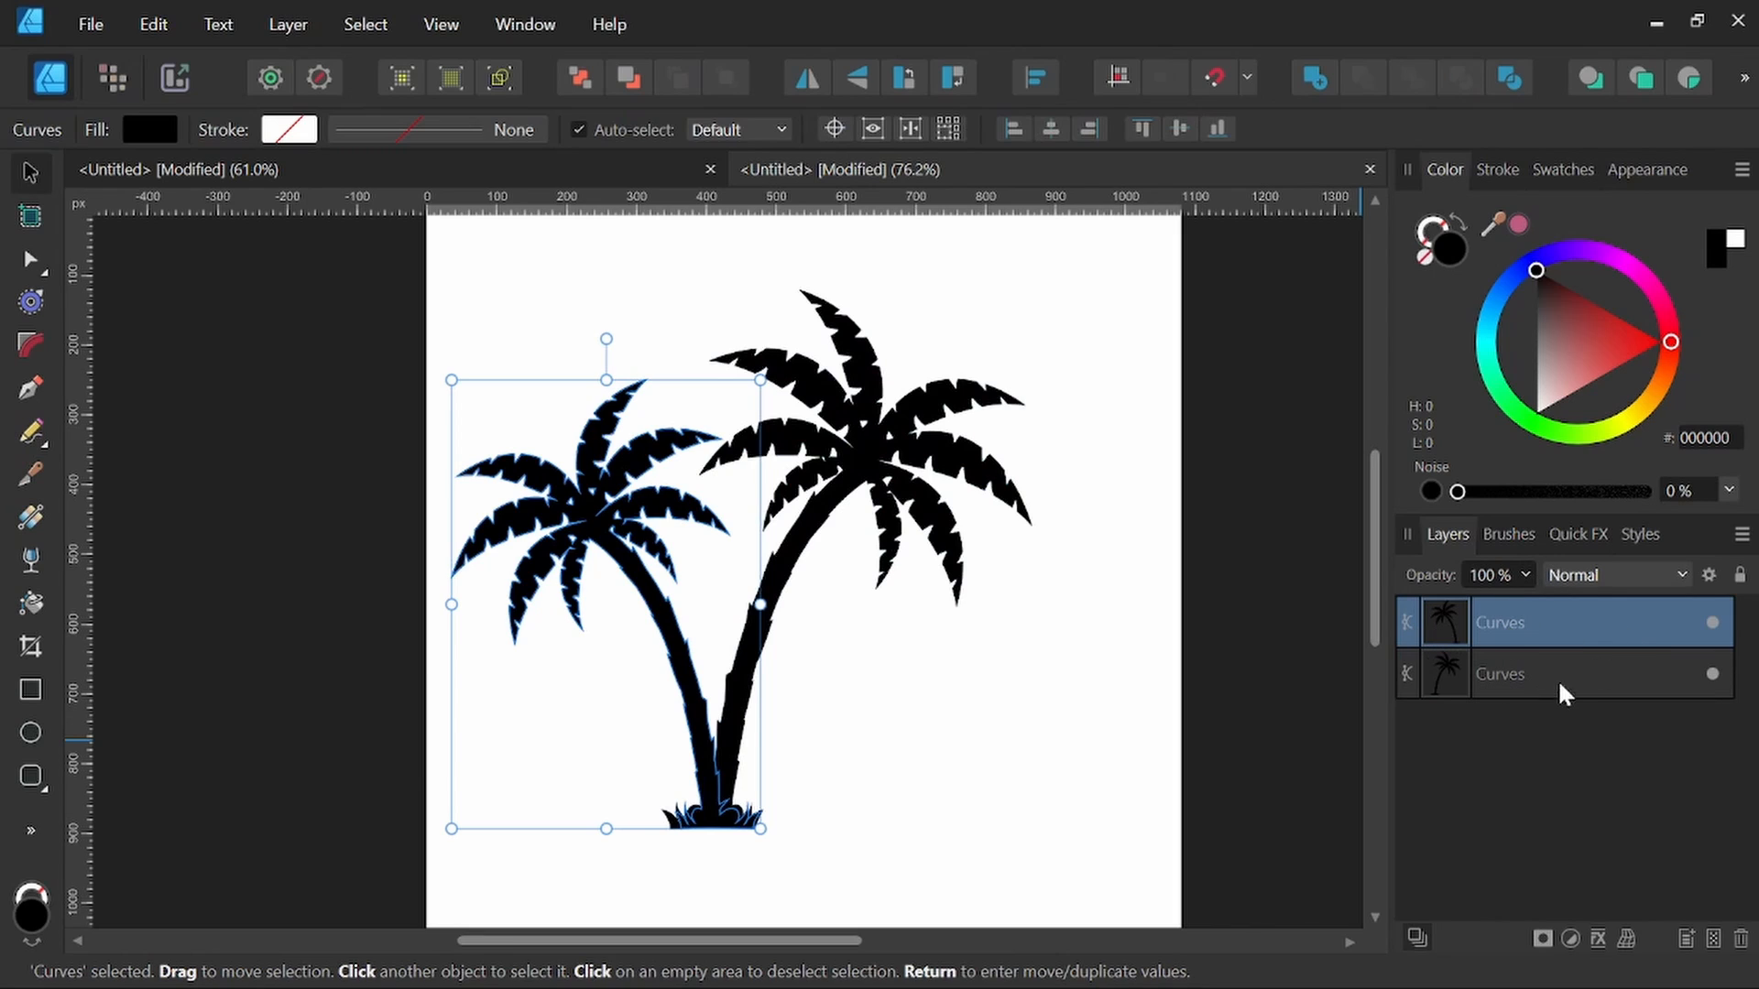
pyautogui.keyDown('shift'); pyautogui.click(1528, 672); pyautogui.keyUp('shift')
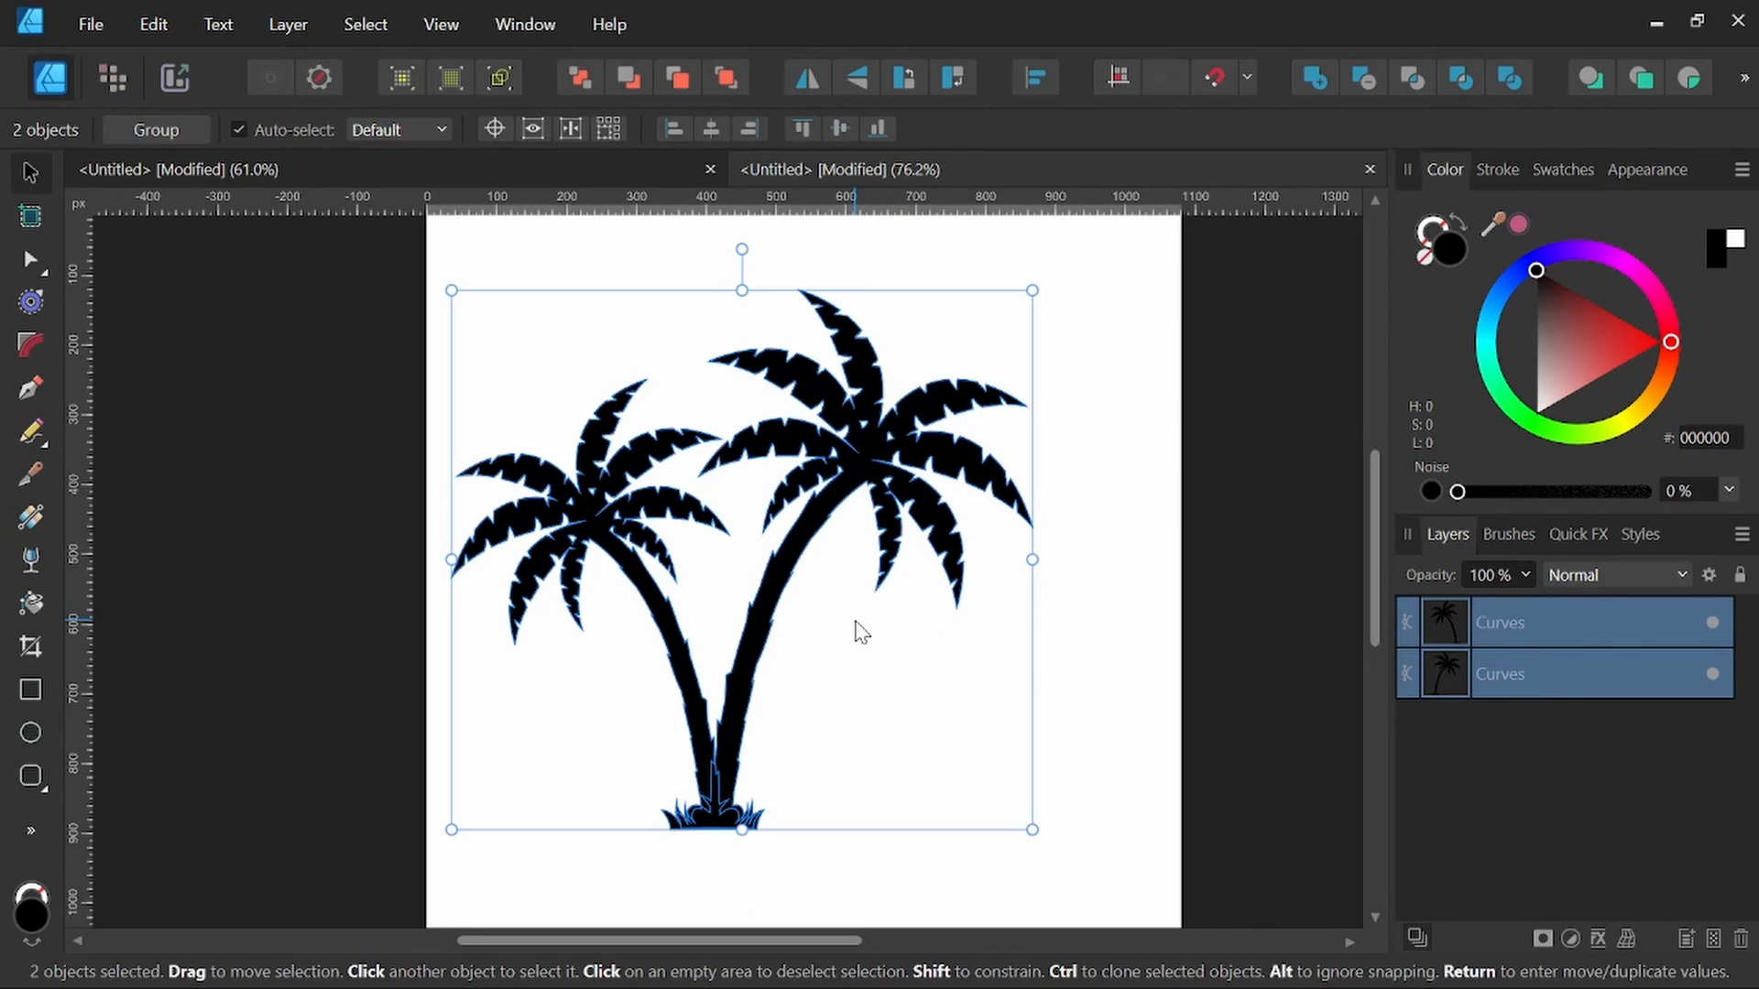
pyautogui.click(1317, 80)
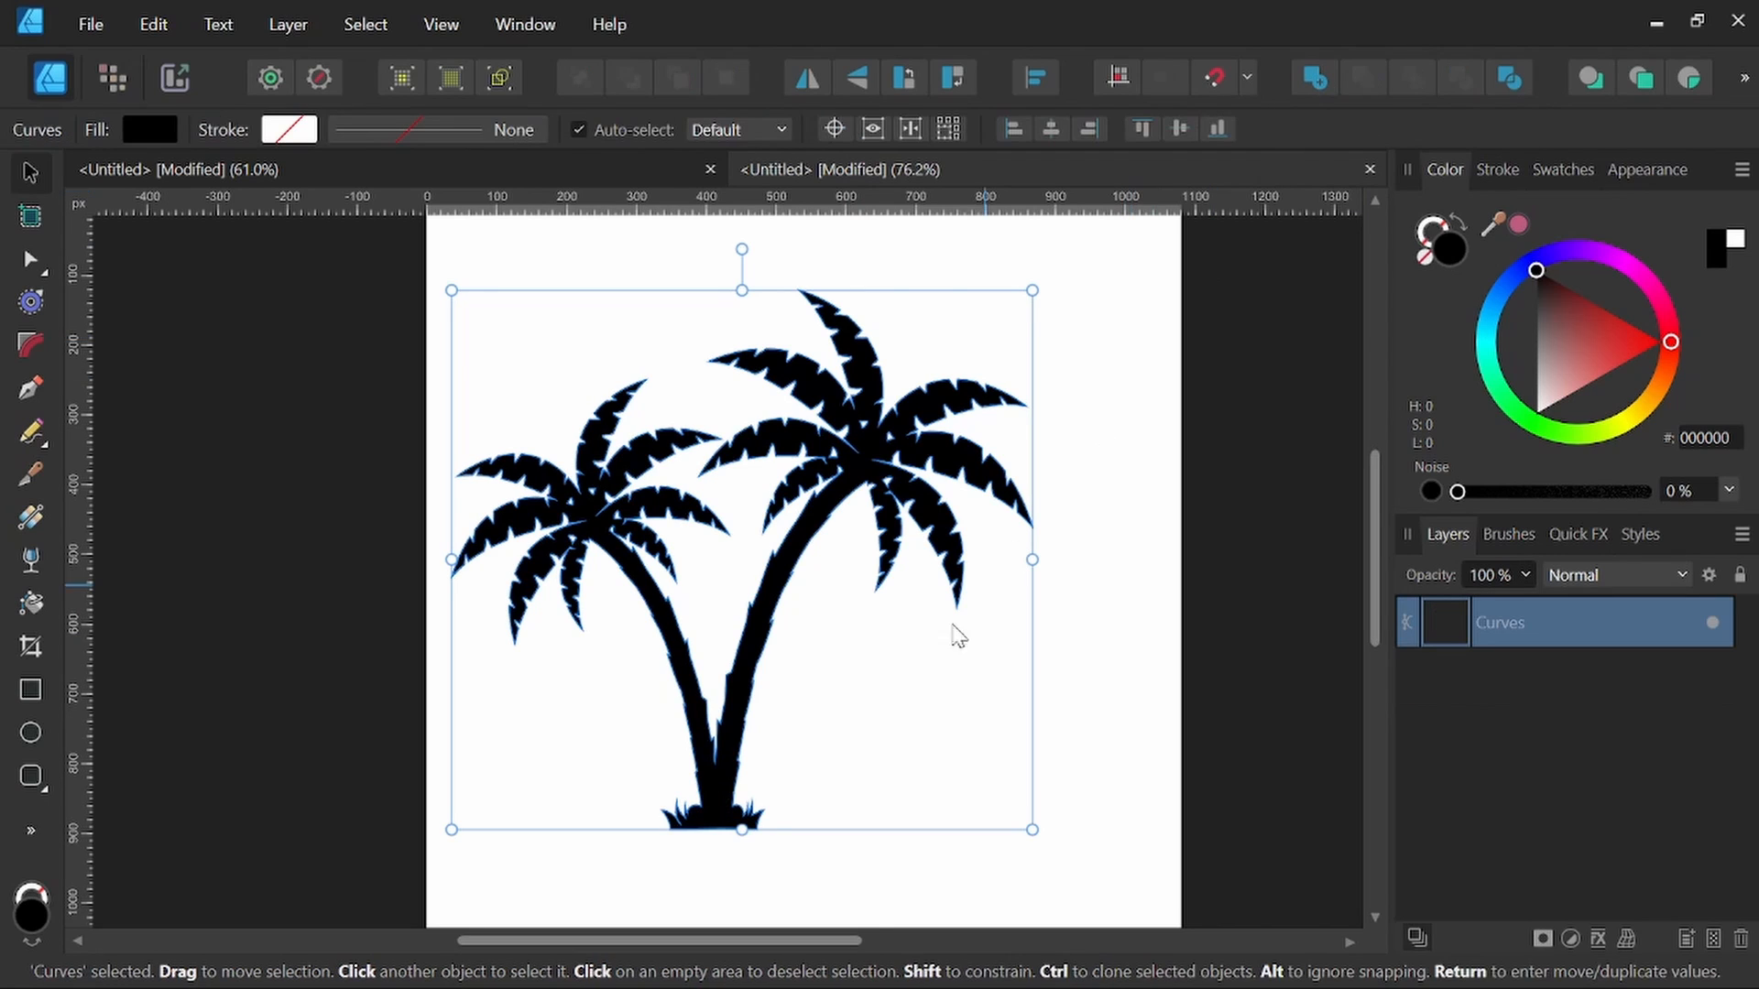
# Step: Move the merged palm pair right and slightly down toward the centre of the artboard
pyautogui.moveTo(688, 662); pyautogui.dragTo(752, 668)
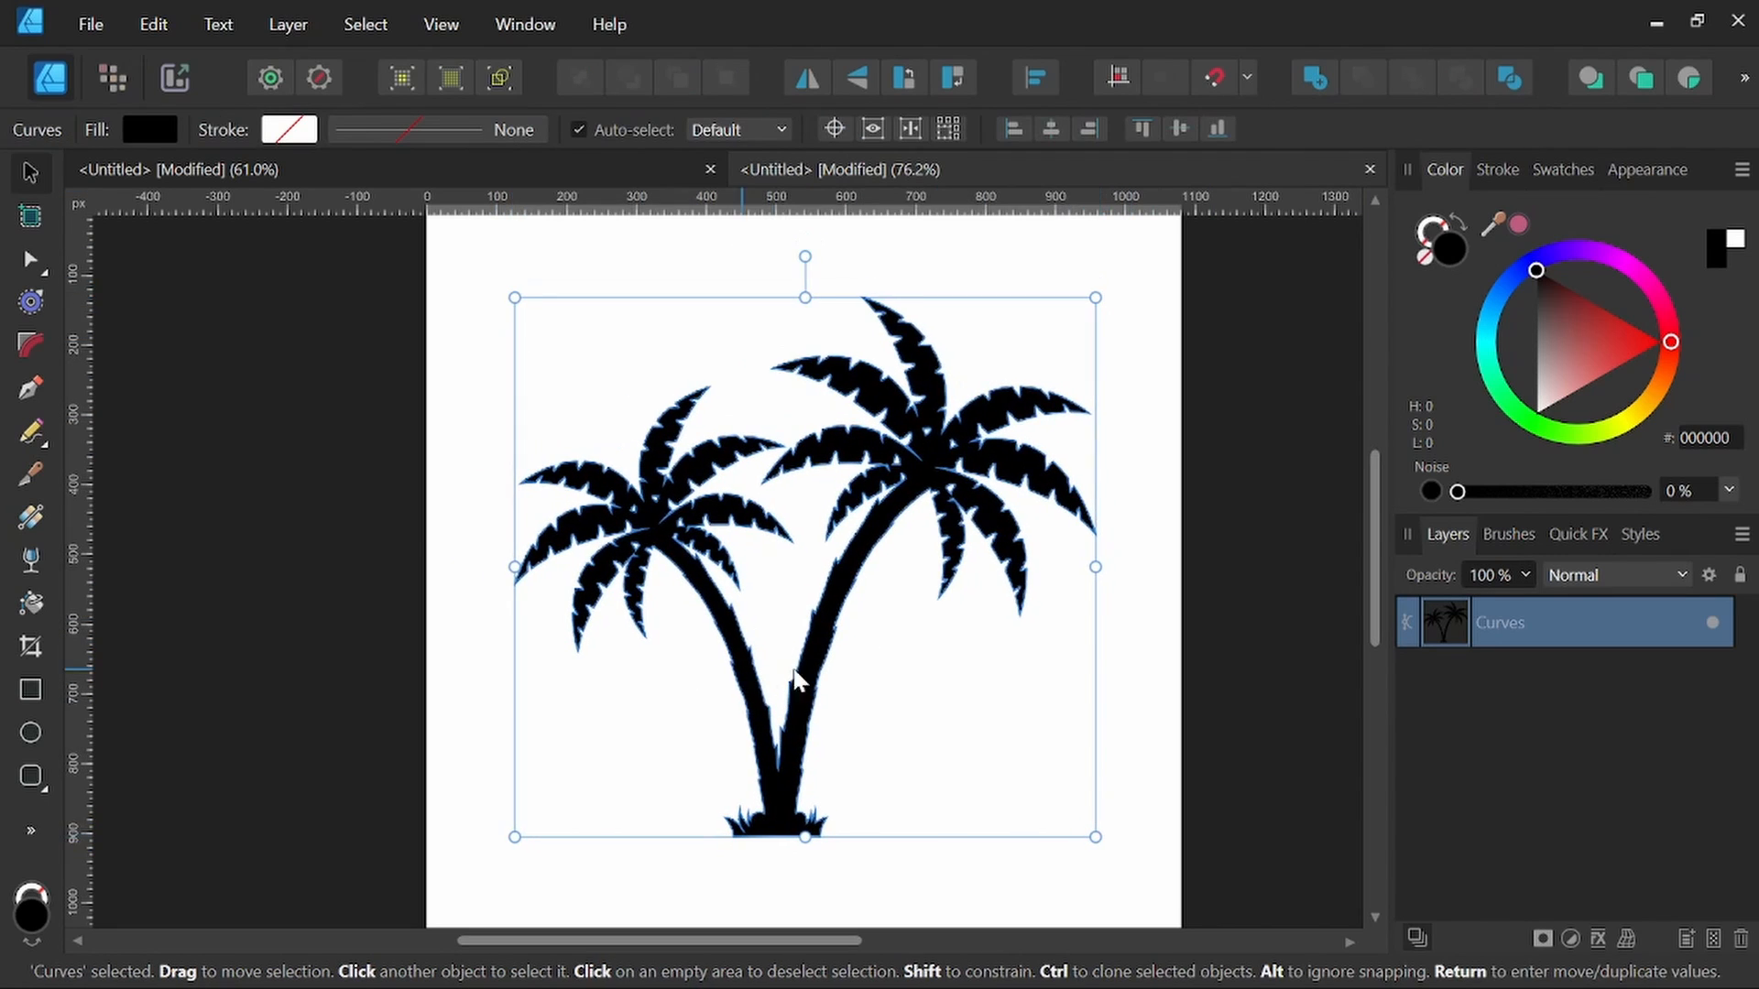
pyautogui.click(1255, 612)
pyautogui.scroll(-2, 1099, 574)
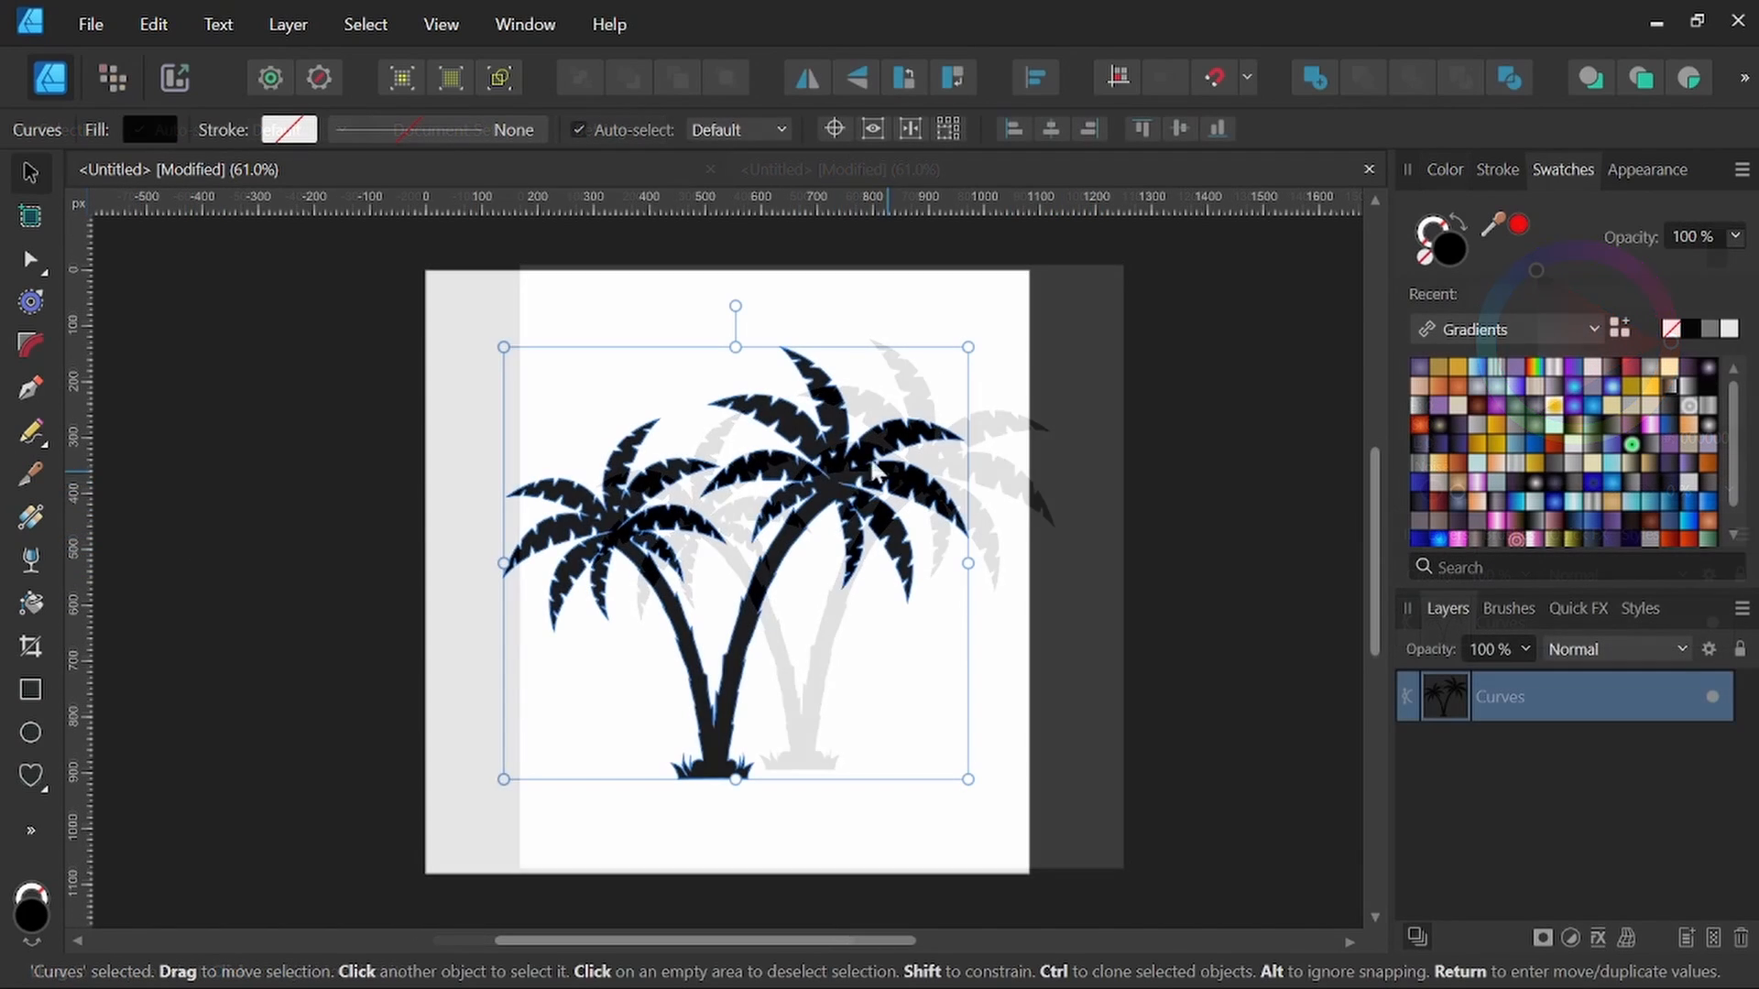
pyautogui.moveTo(838, 476); pyautogui.dragTo(829, 479)
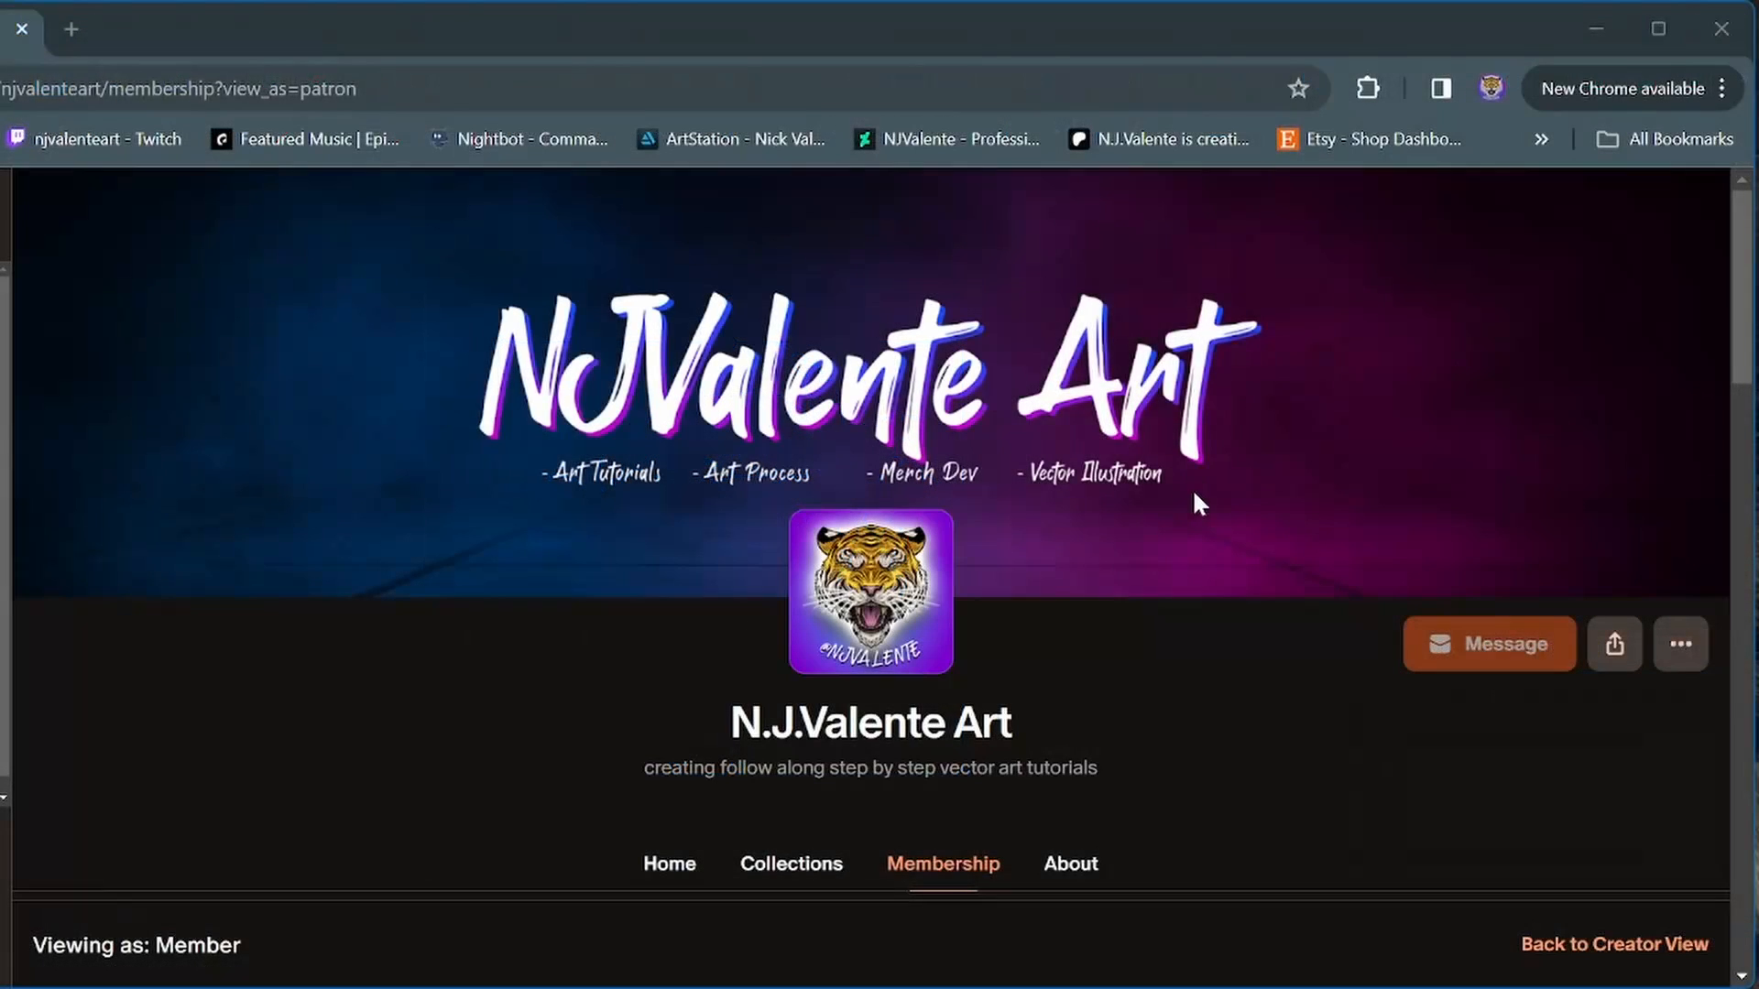
# Step: Switch to the browser and look through the membership tiers on the N.J.Valente Art Patreon page
pyautogui.scroll(-15, 1237, 499)
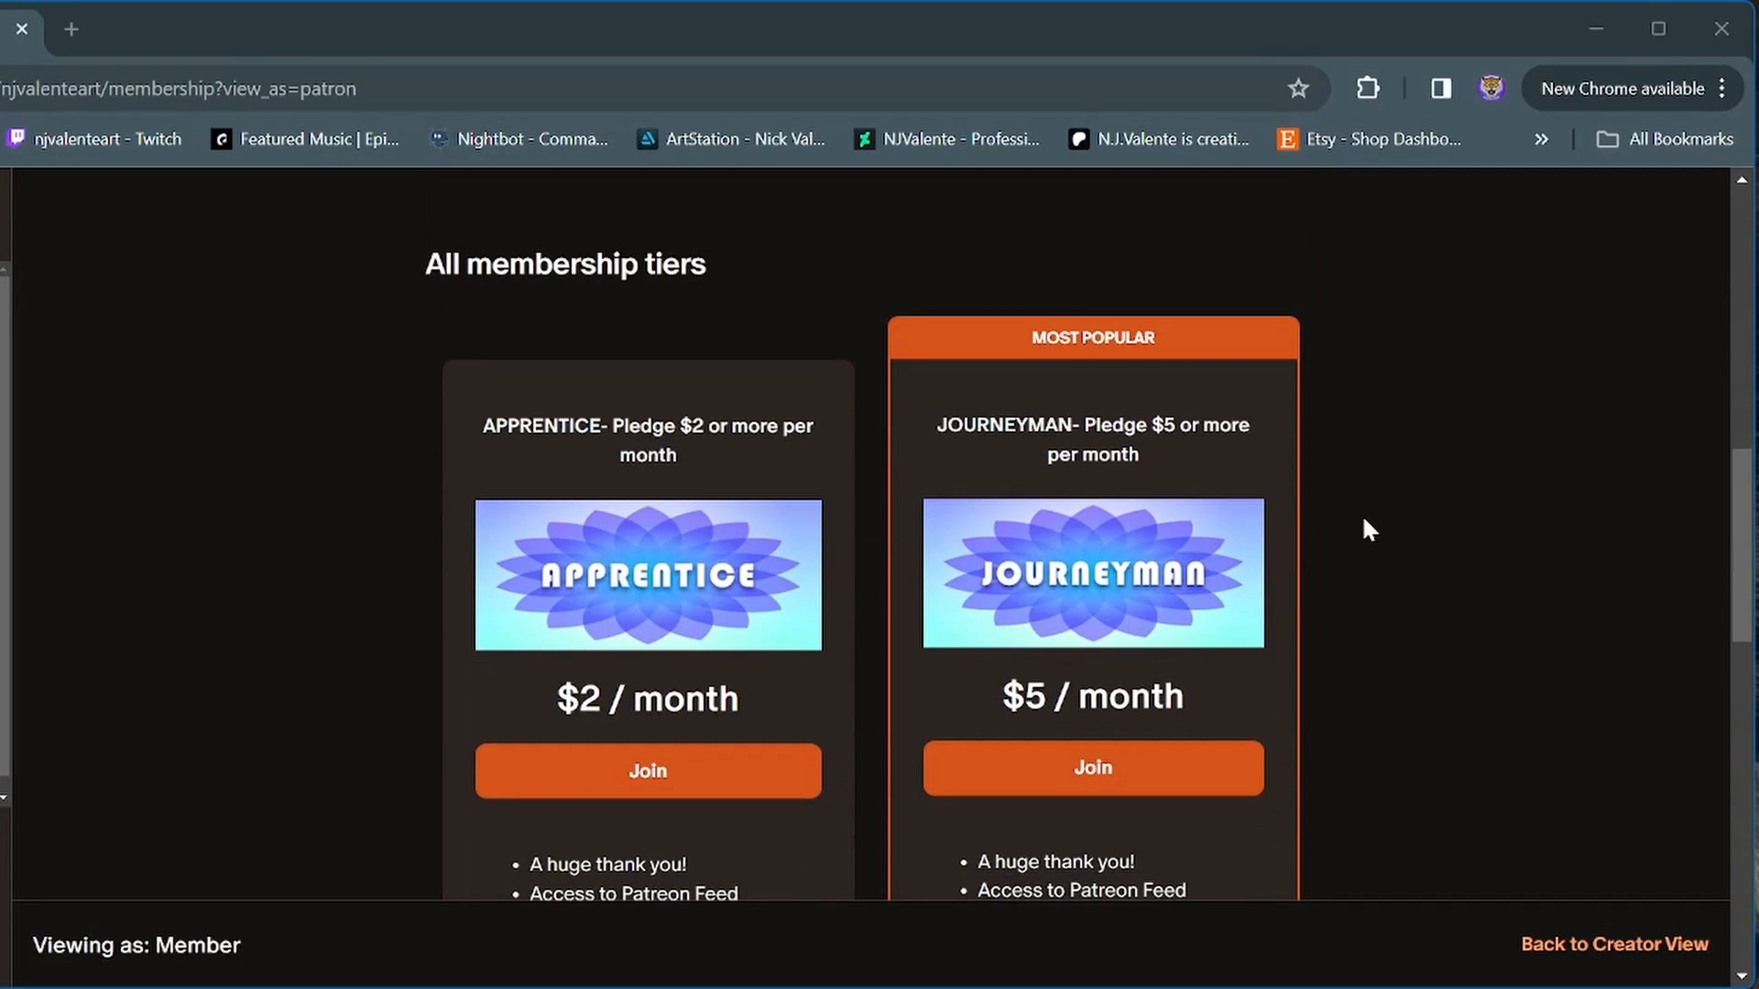
pyautogui.scroll(-2, 1363, 531)
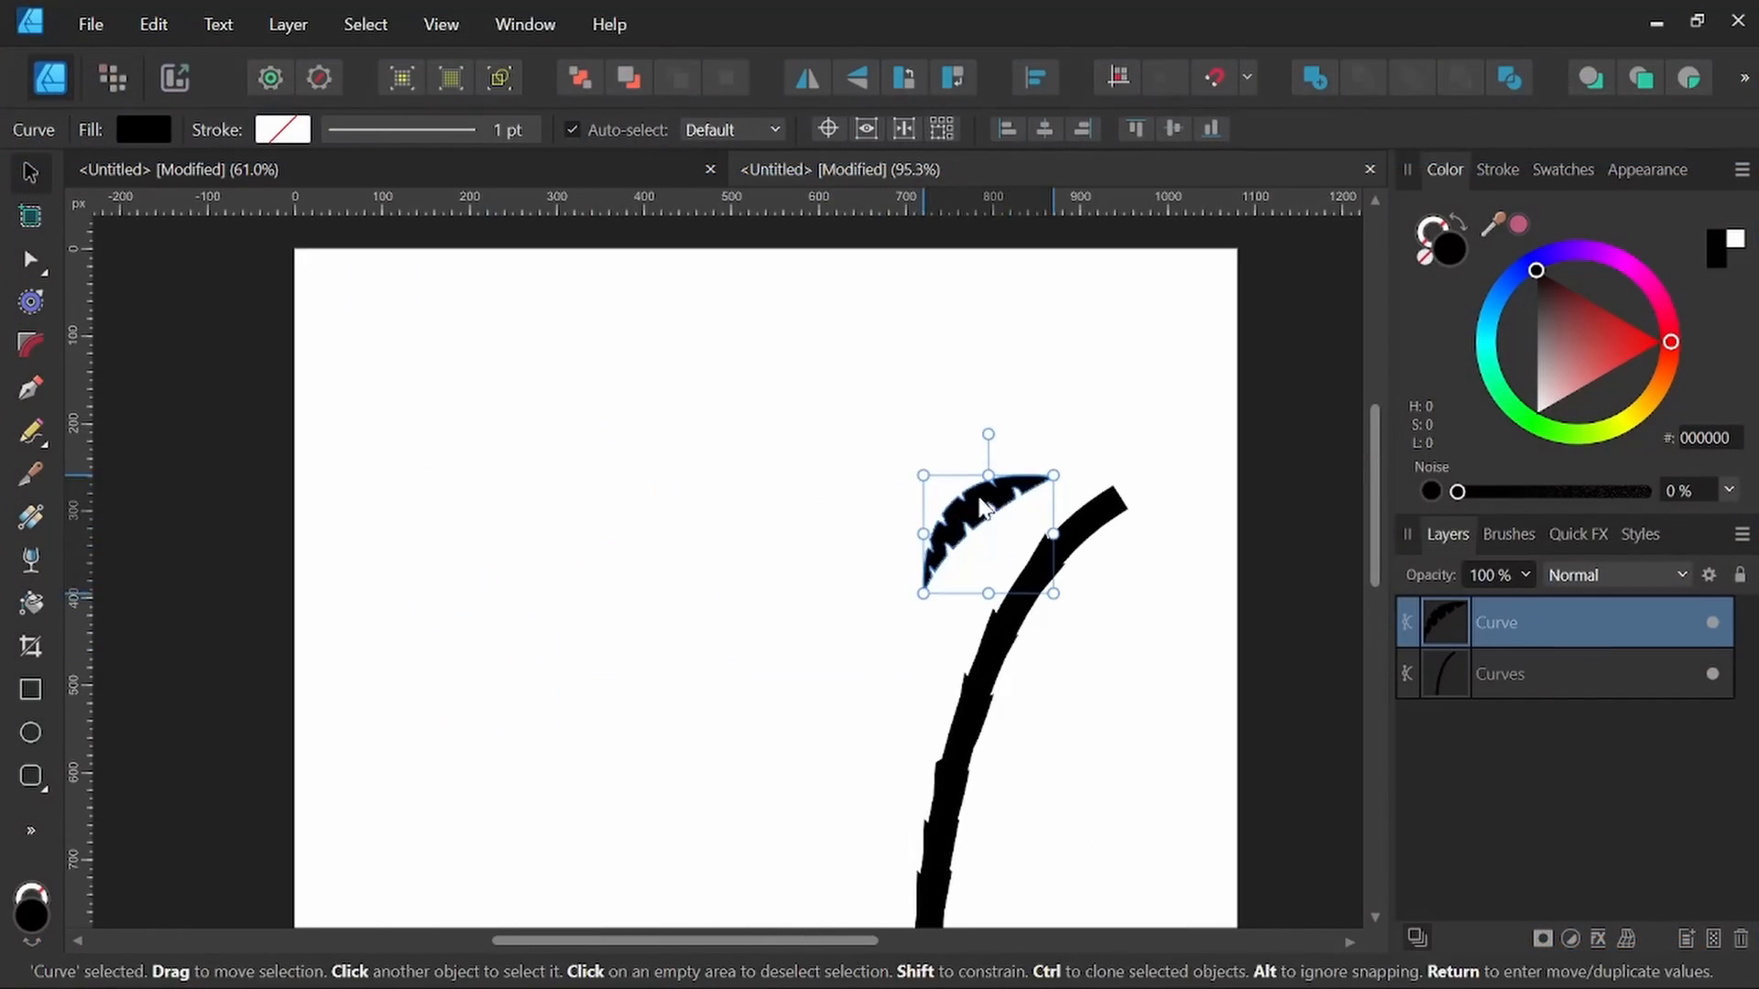
pyautogui.moveTo(988, 434); pyautogui.dragTo(884, 495)
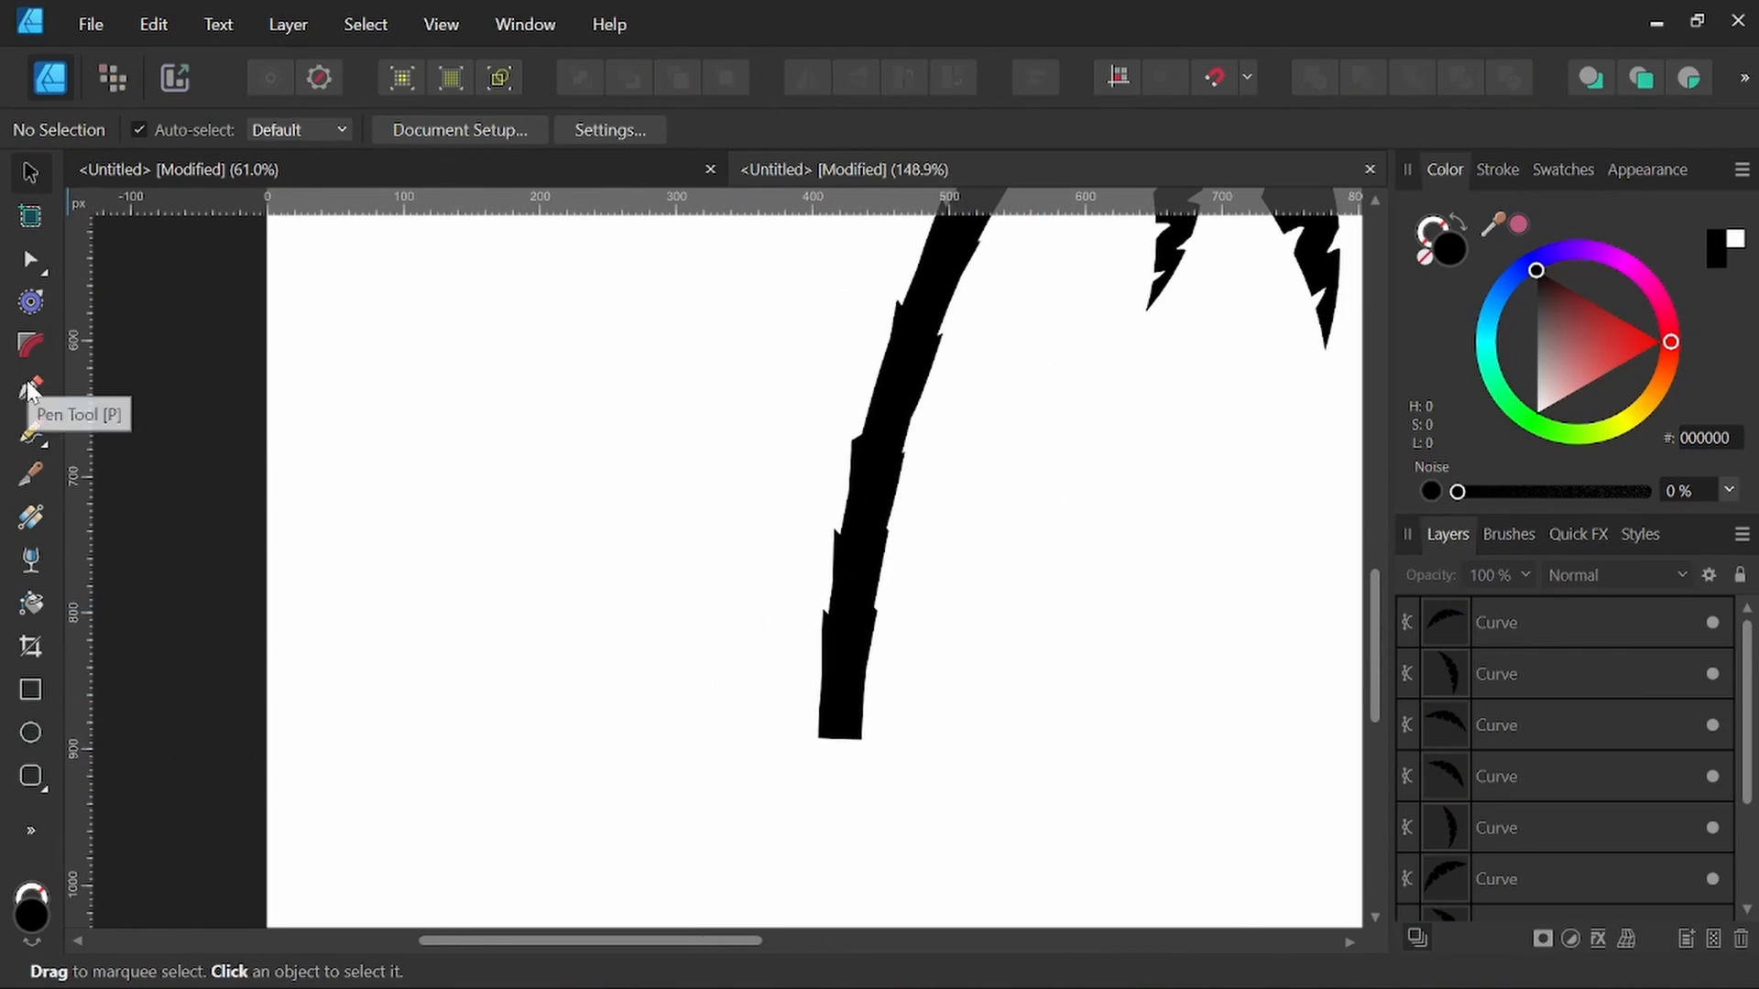
pyautogui.click(31, 387)
pyautogui.moveTo(676, 659); pyautogui.dragTo(745, 718)
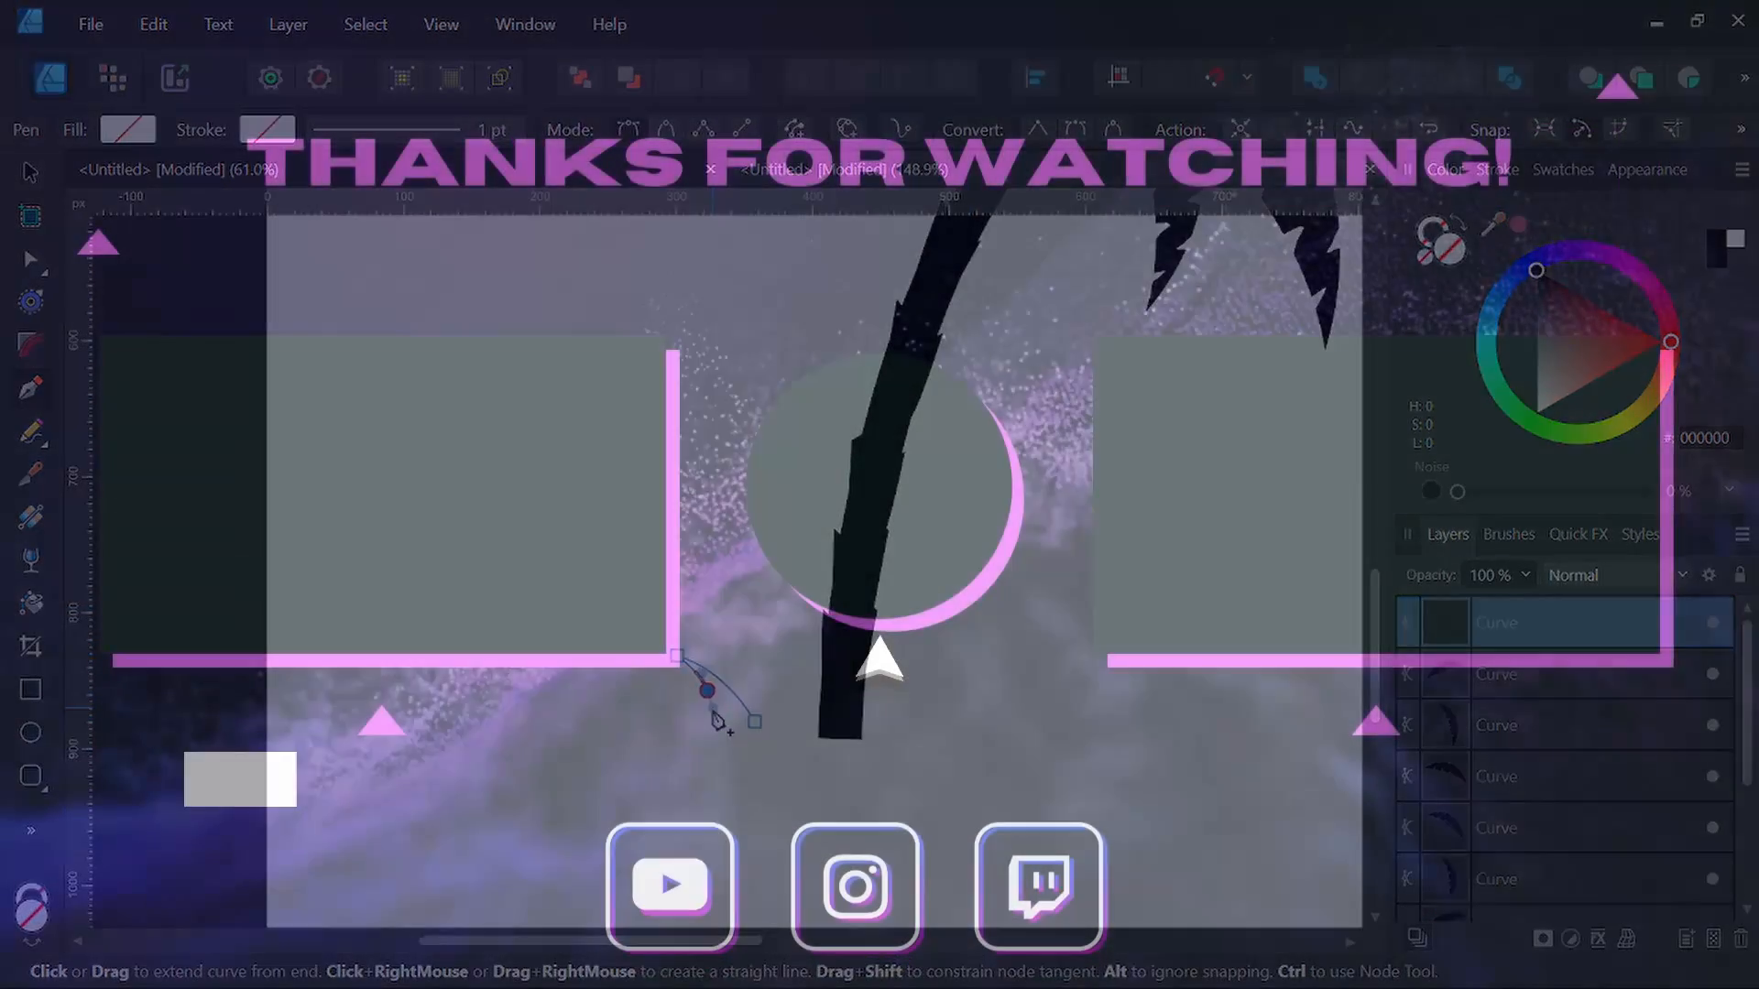